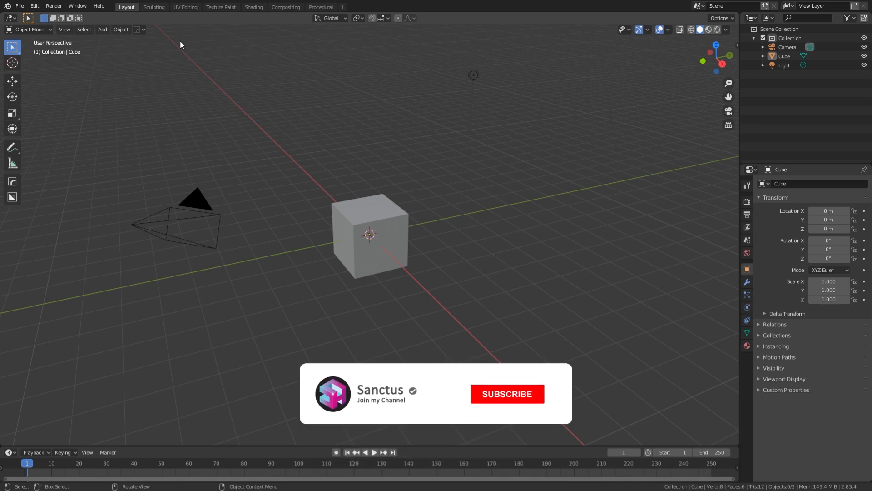
Delete the default cube, camera and light, and add a UV sphere at the origin
left_click_drag(180, 40, 522, 284)
key("Delete")
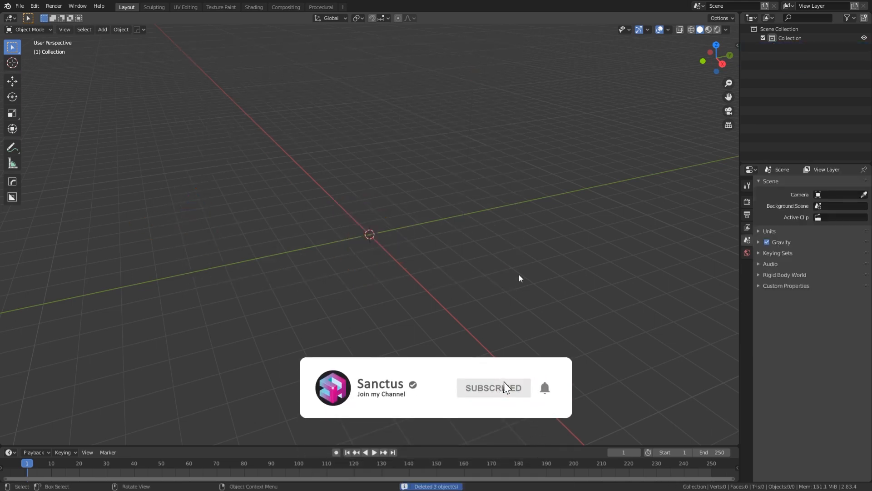
key("shift+a")
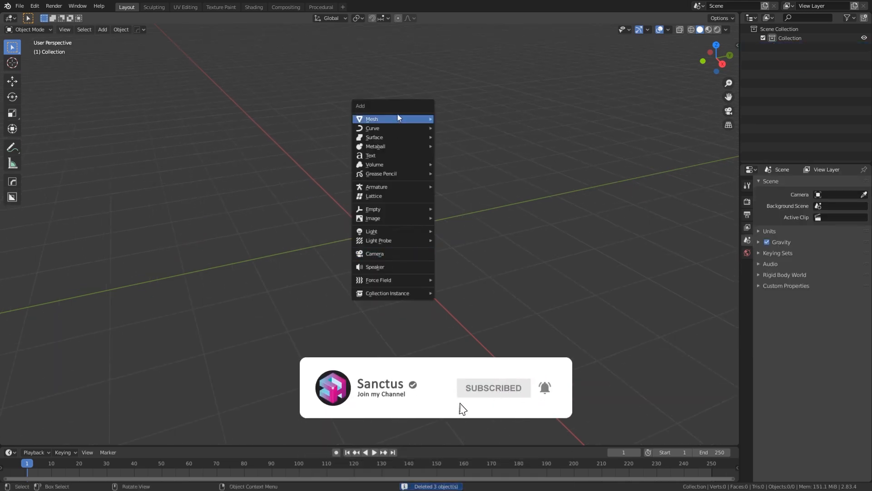
mouse_move(397, 118)
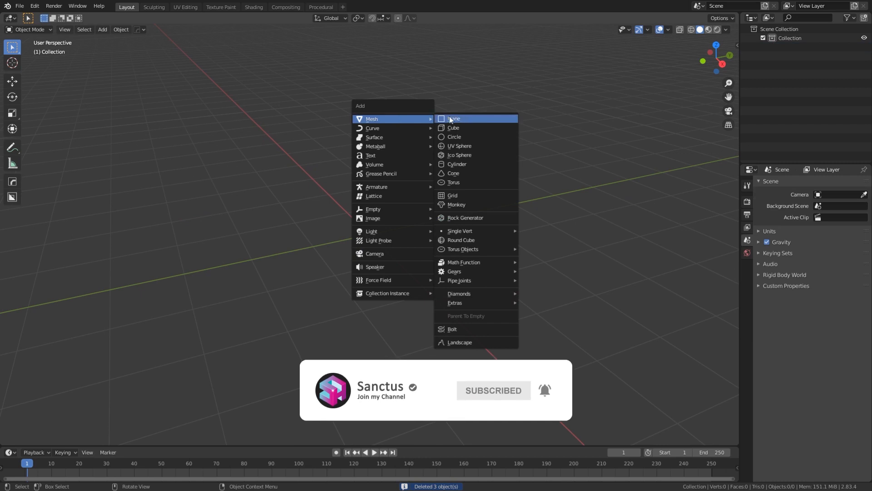
left_click(475, 145)
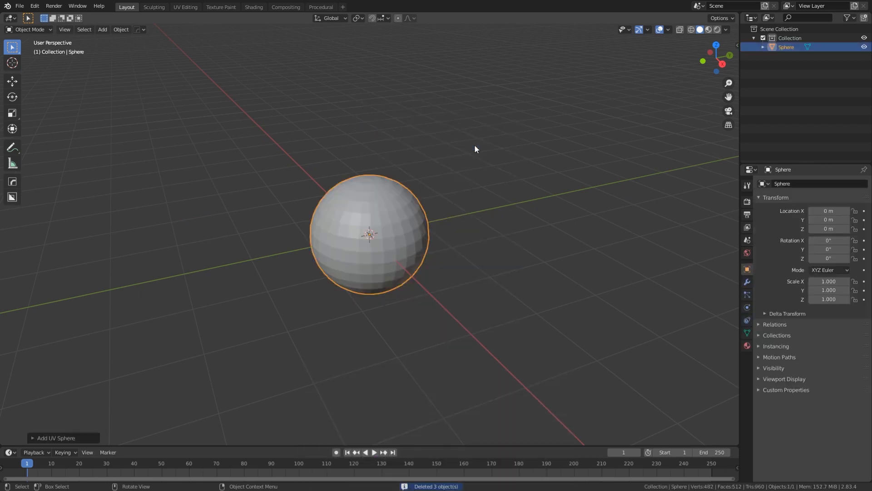
Set the new UV sphere's resolution to 12 segments and 6 rings
left_click(35, 437)
left_click(130, 338)
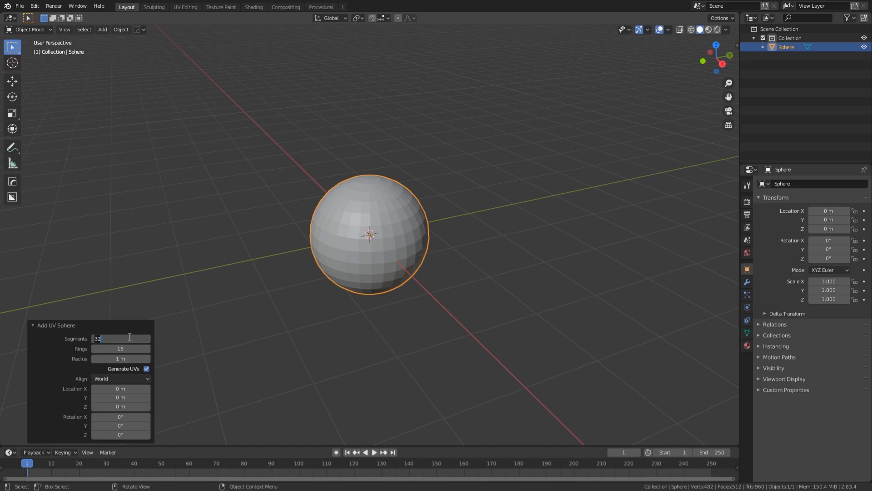
type("1")
key("Tab")
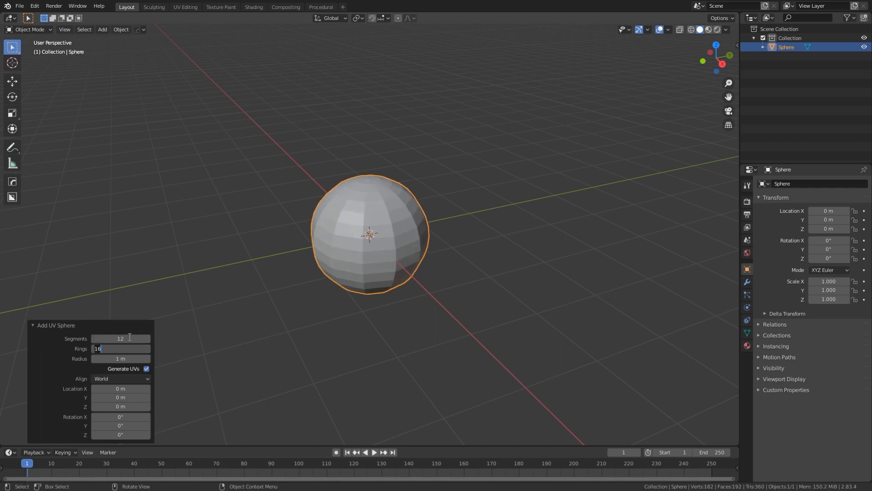
type("6")
key("Return")
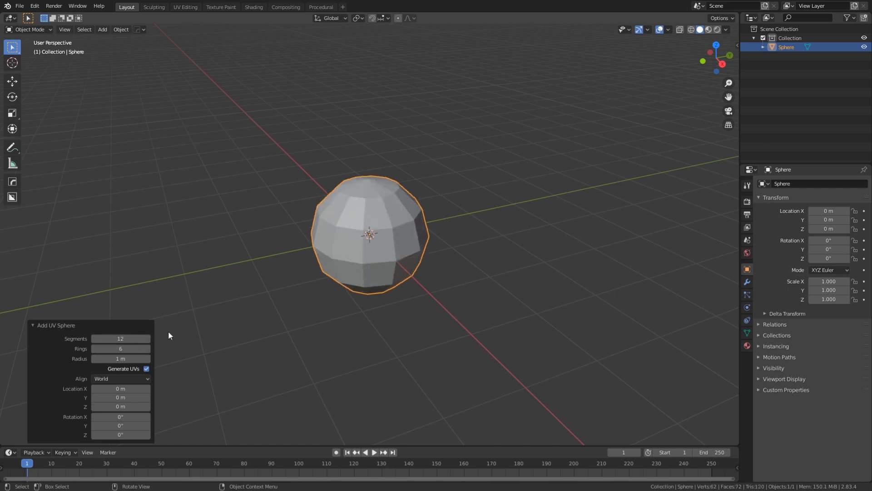
left_click(300, 305)
middle_click_drag(279, 278, 383, 302)
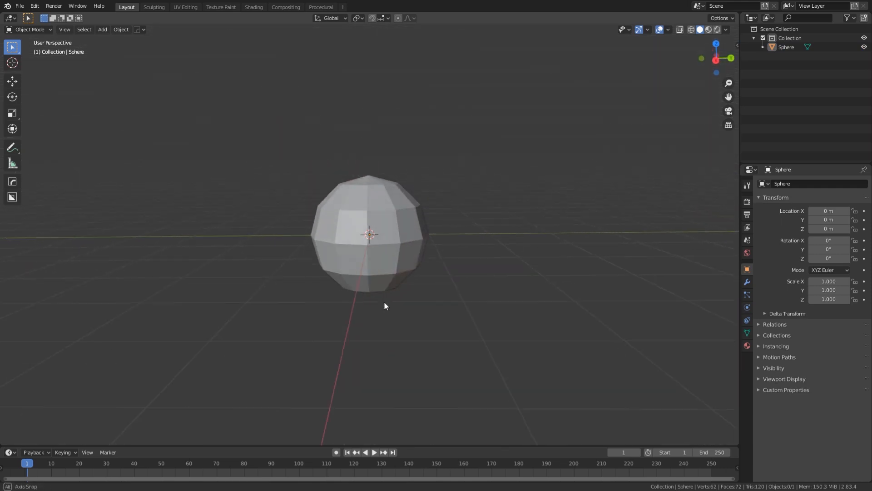
left_click(383, 242)
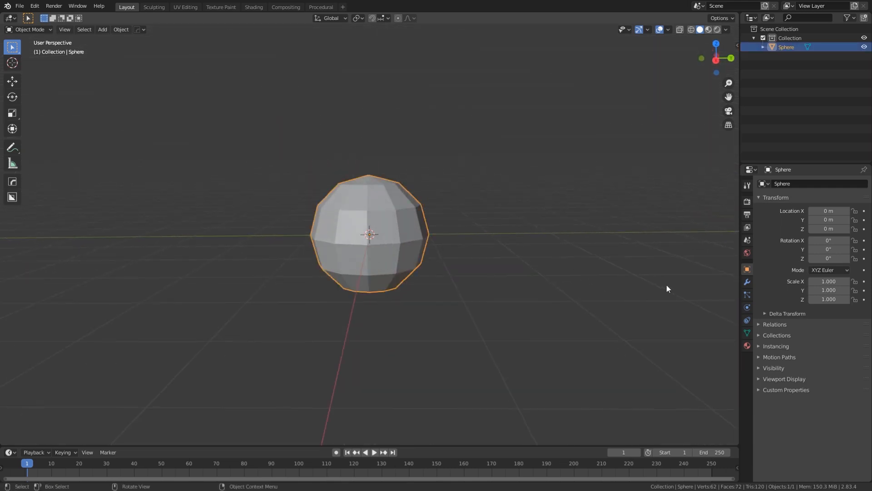
Show the sphere from the front in Edit Mode with see-through wireframe display
key("KP_1")
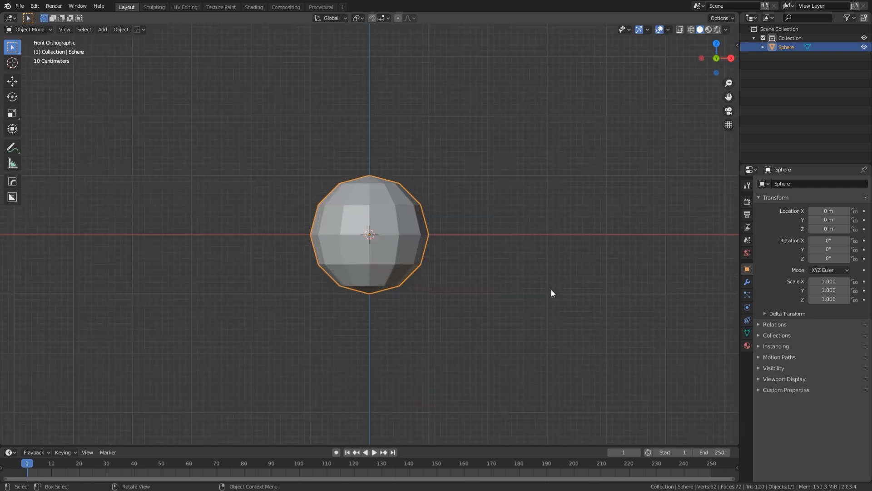
scroll(392, 288, "up", 3)
scroll(392, 288, "down", 2)
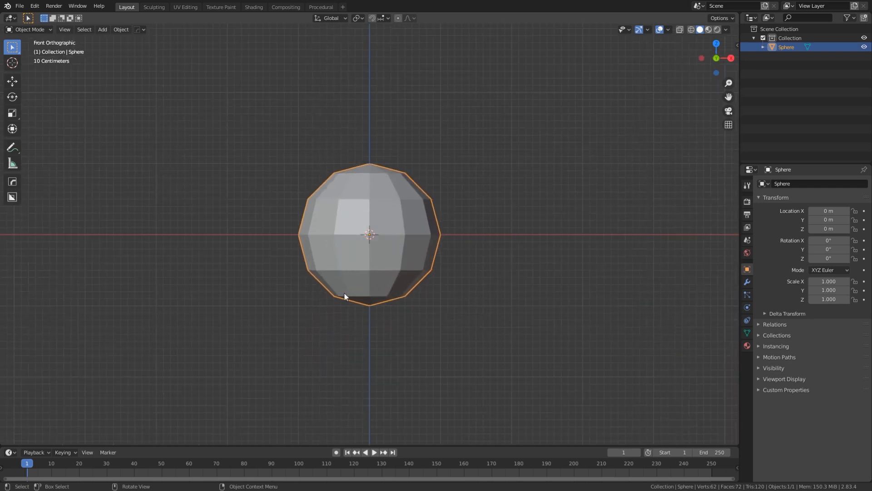
key("Tab")
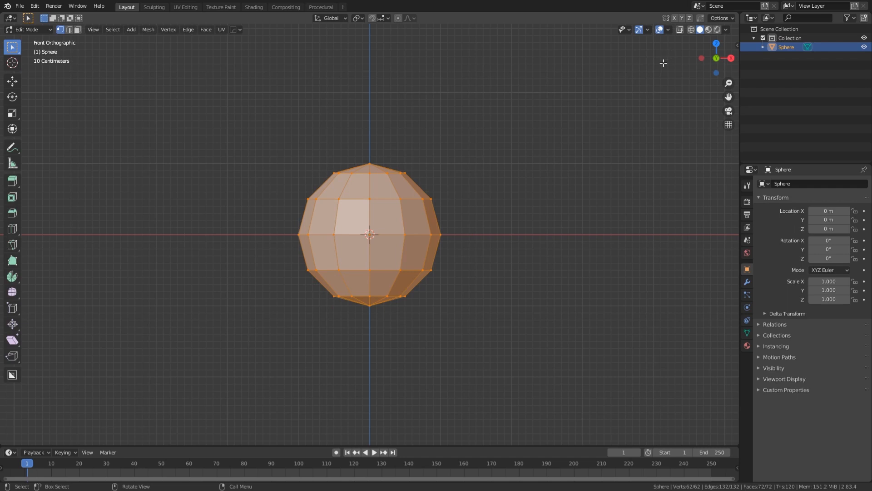
key("alt+z")
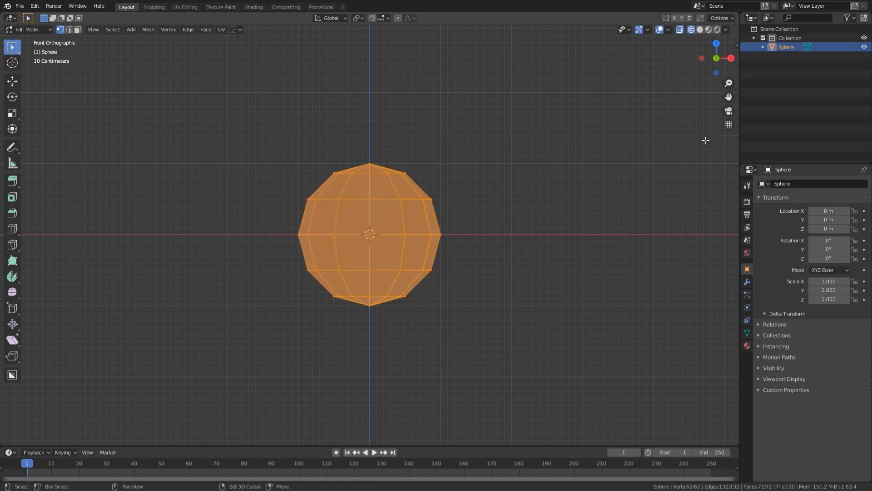
key("n")
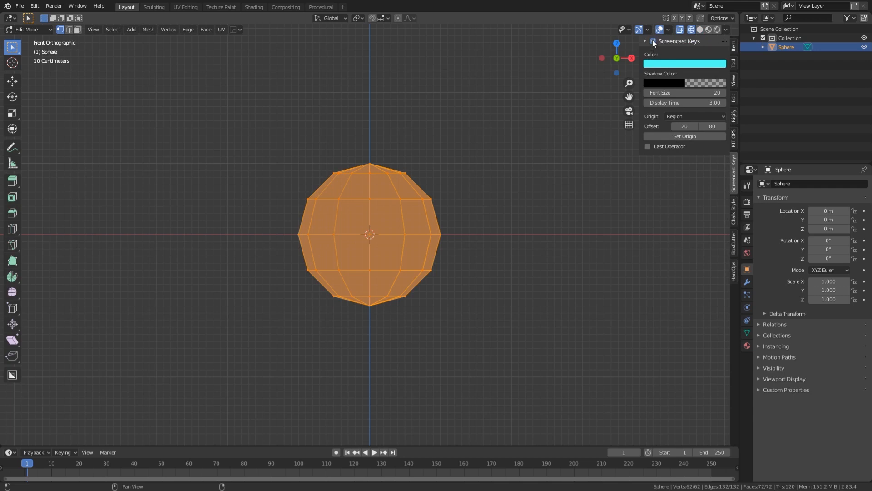
key("n")
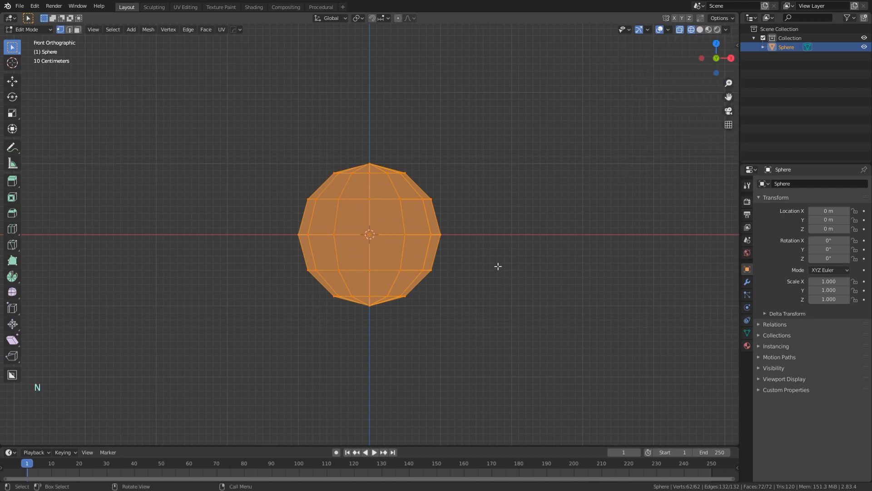
key("Tab")
key("Tab")
key("shift+z")
key("shift+z")
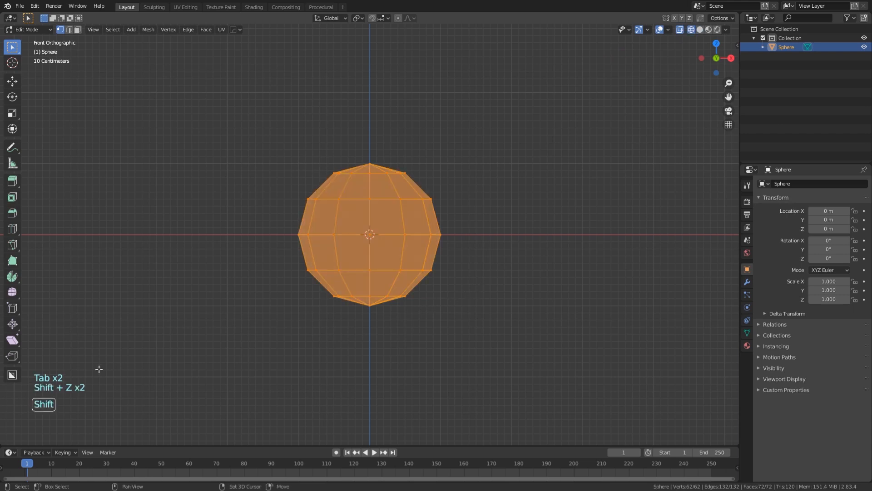
Delete the sphere's vertices below the equator, and return to Object Mode with solid shading
left_click(233, 261)
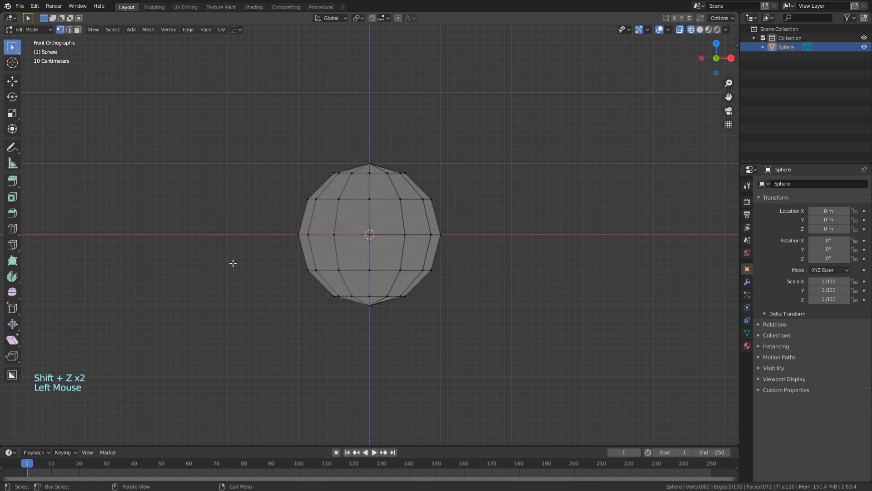
left_click_drag(253, 245, 477, 359)
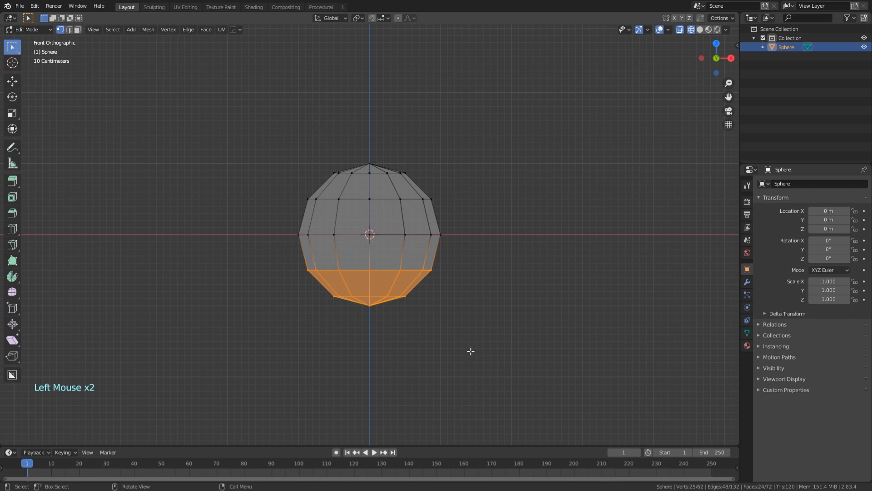
key("Delete")
left_click(456, 293)
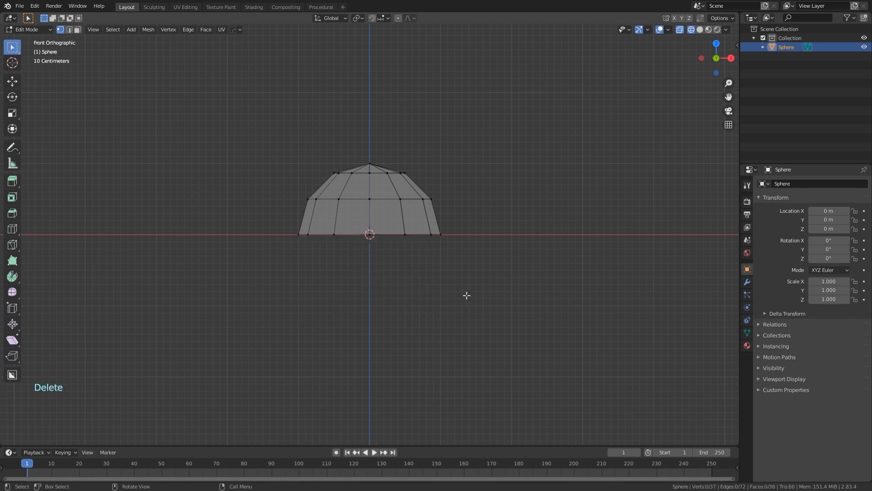
key("Tab")
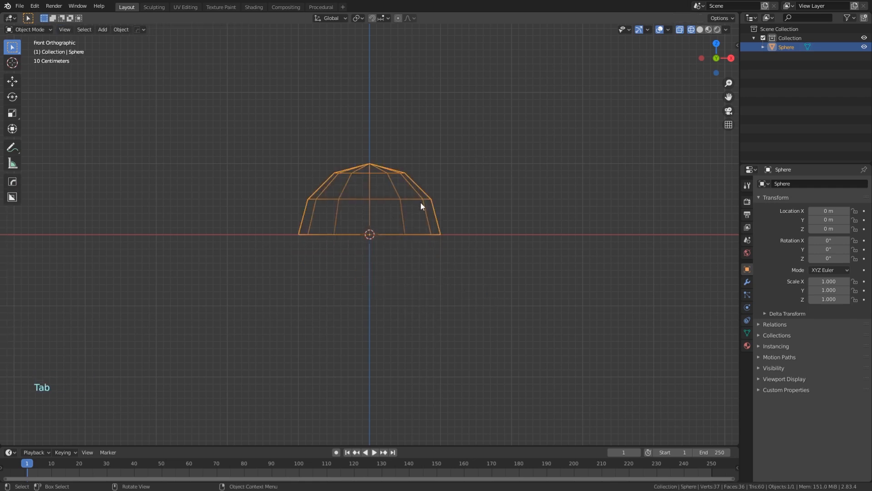
left_click(428, 238)
key("shift+z")
Fill the open edge loop on the underside of the dome with a face
scroll(525, 234, "up", 1)
middle_click_drag(525, 234, 455, 253)
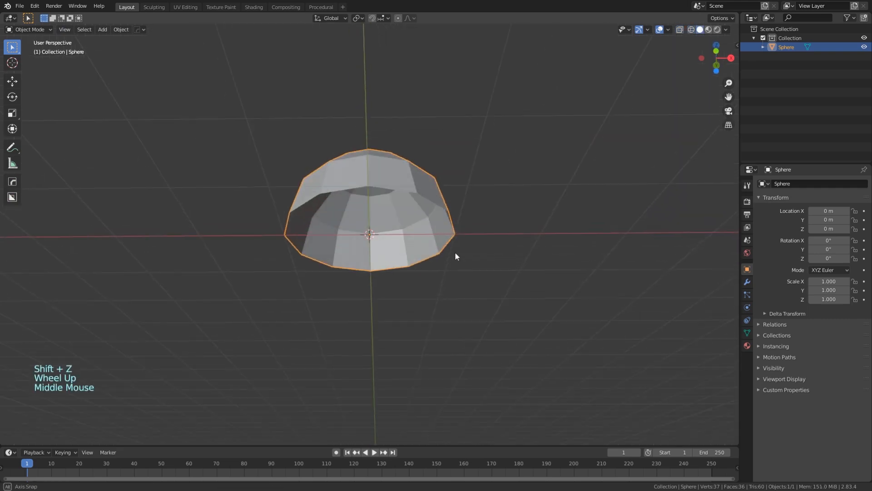
scroll(456, 253, "down", 1)
key("Tab")
scroll(442, 261, "up", 1)
scroll(442, 260, "up", 1)
left_click(469, 236, "alt")
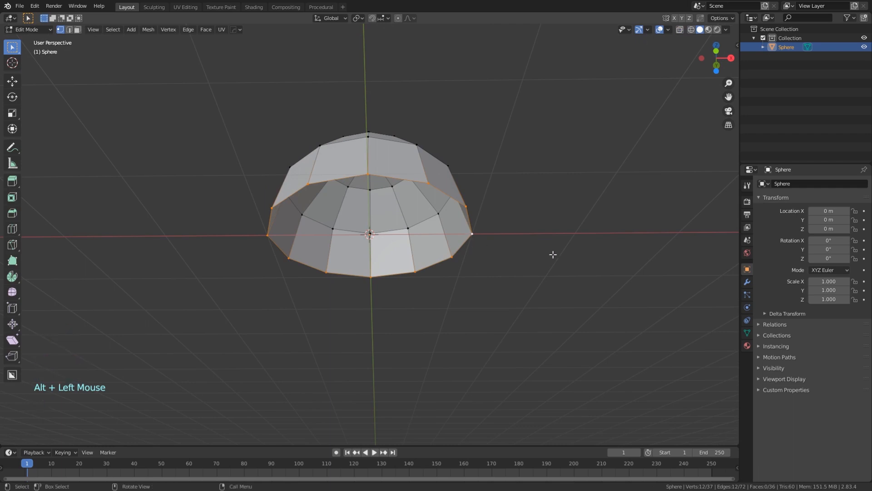
key("f")
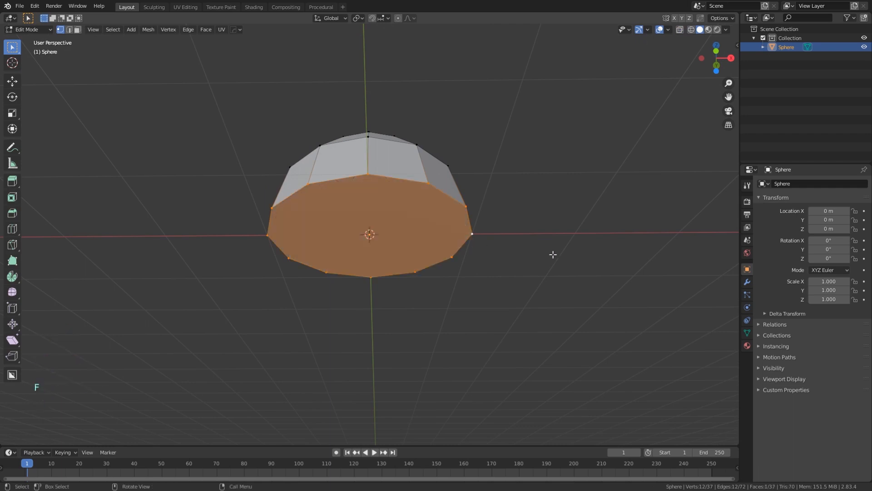
Inset the dome's underside face by about 0.32 m, inset the inner face once more, and leave Edit Mode
key("i")
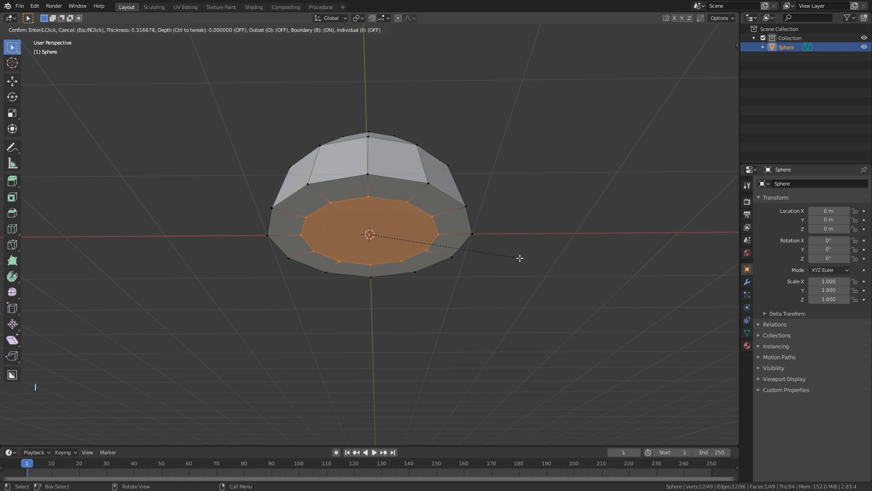
left_click(519, 255)
key("i")
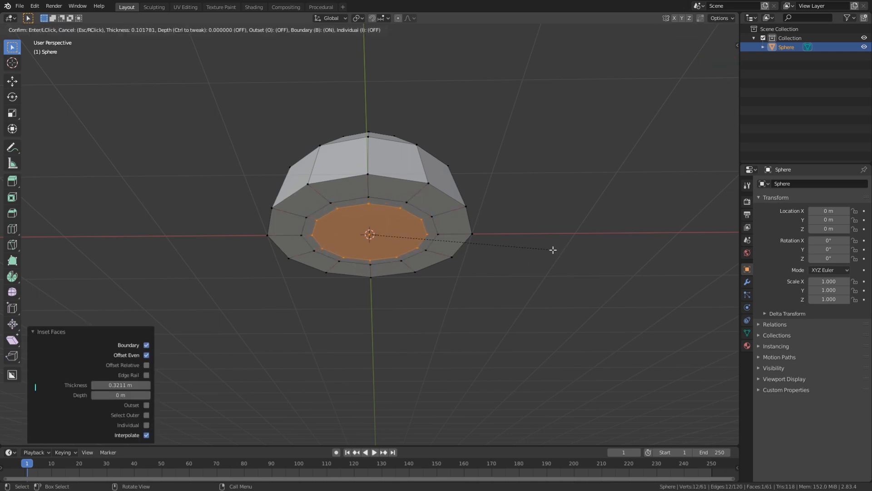
left_click(522, 257)
left_click(519, 320)
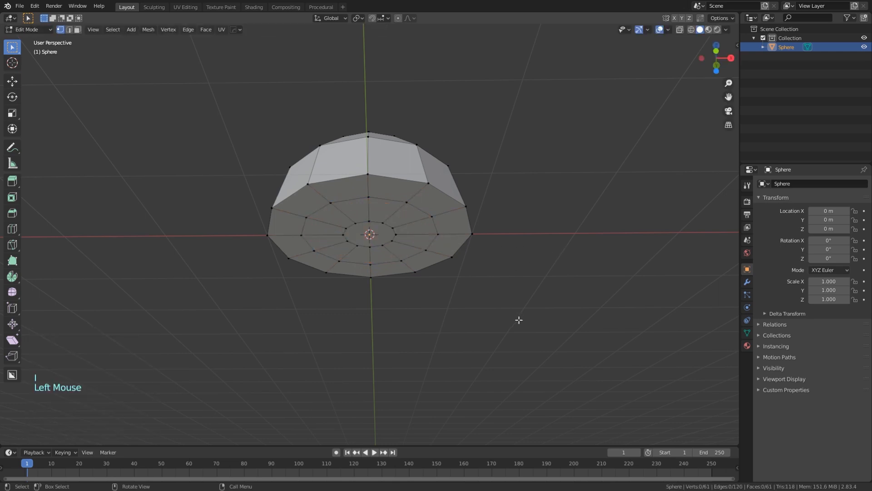
scroll(511, 256, "down", 1)
middle_click_drag(512, 256, 504, 272)
key("Tab")
scroll(505, 273, "down", 1)
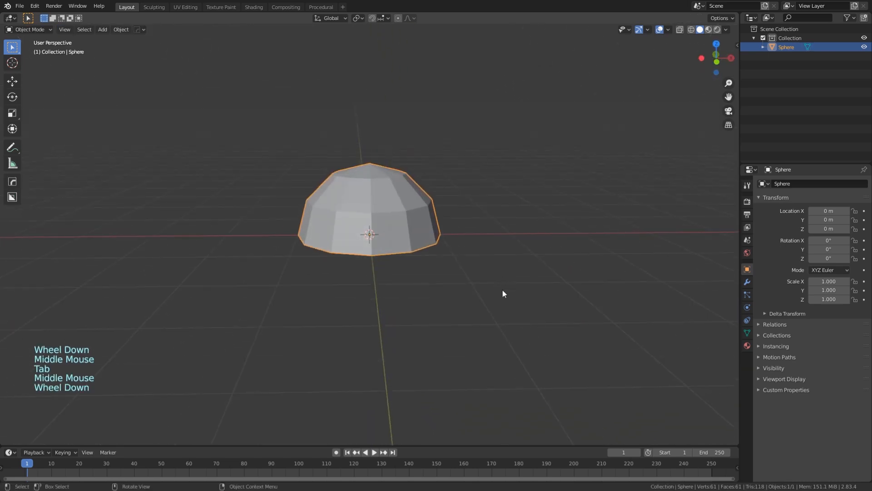
Add a Bevel modifier to the dome with its limit method set to Angle
left_click(746, 281)
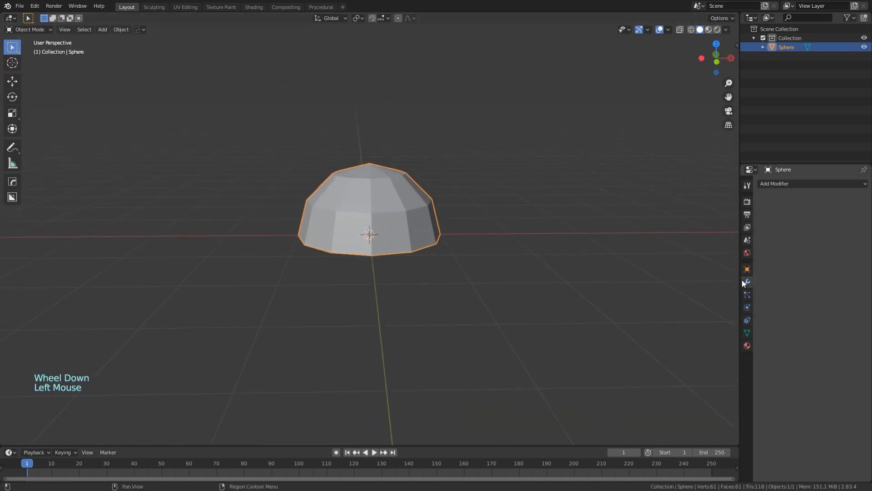
left_click(778, 183)
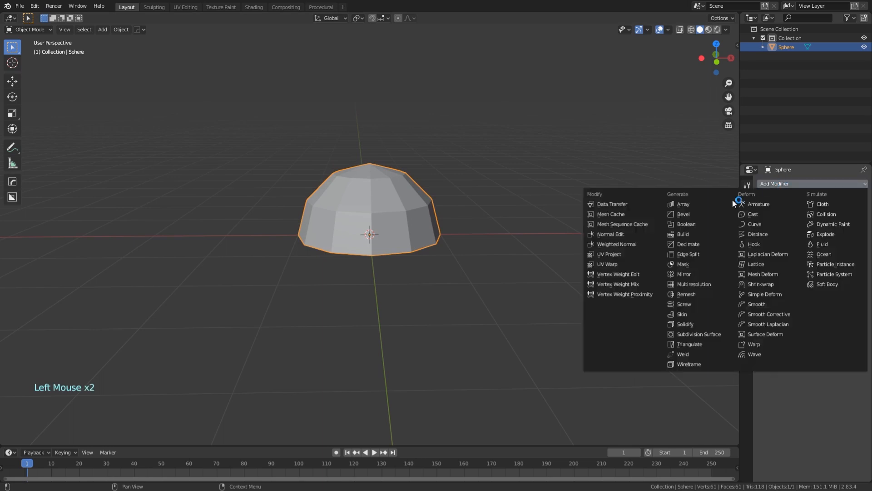
left_click(681, 214)
scroll(639, 251, "up", 2)
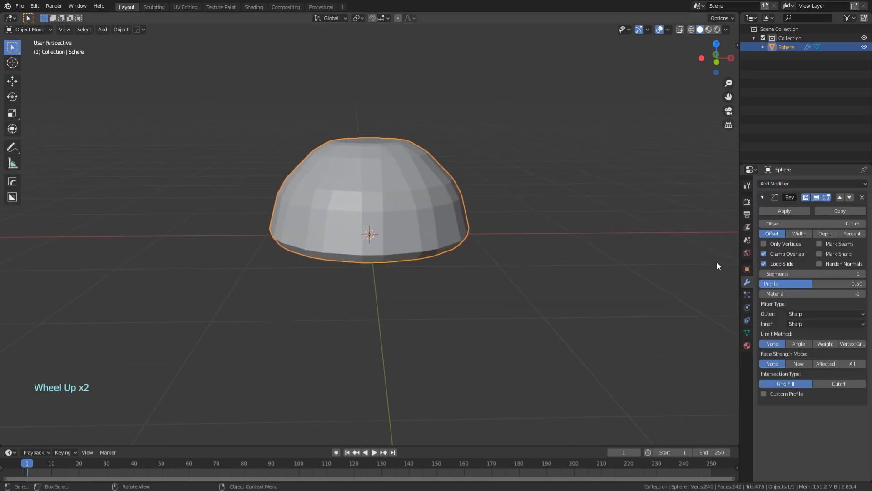
left_click(802, 344)
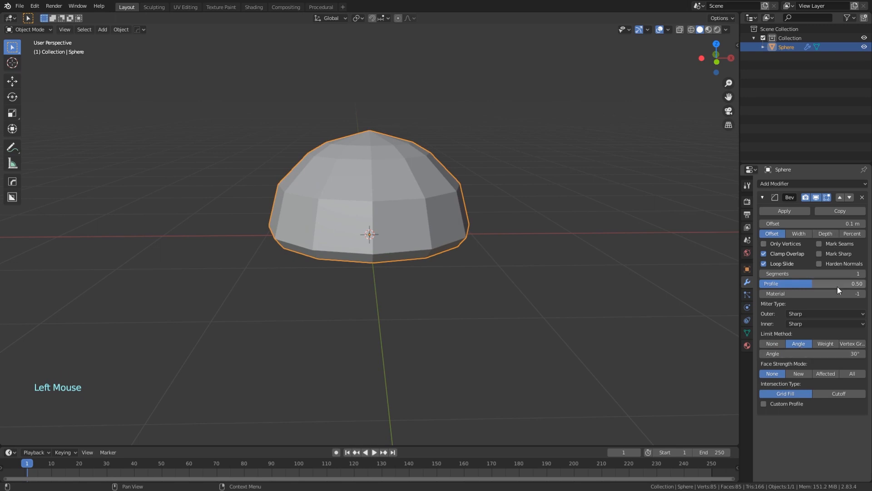
Set the Bevel modifier to 3 segments with an offset of about 0.072 m, and collapse its settings
left_click(862, 274)
left_click(863, 273)
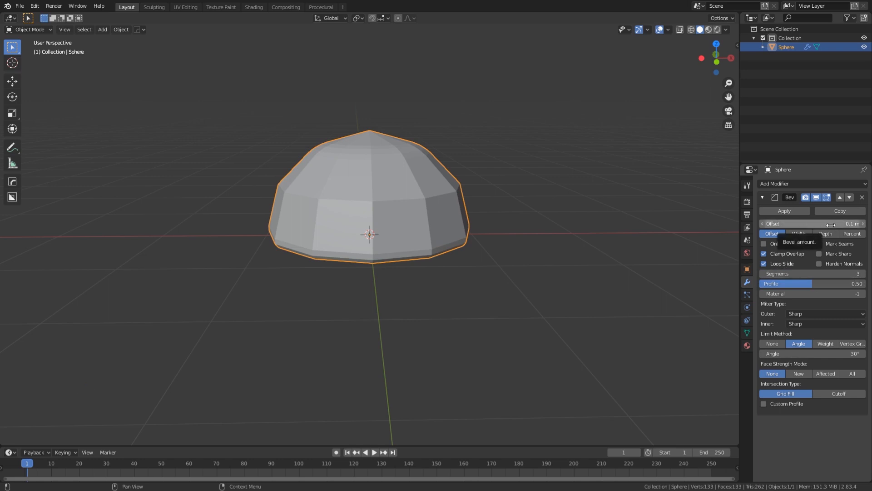
left_click_drag(831, 225, 814, 225, "shift")
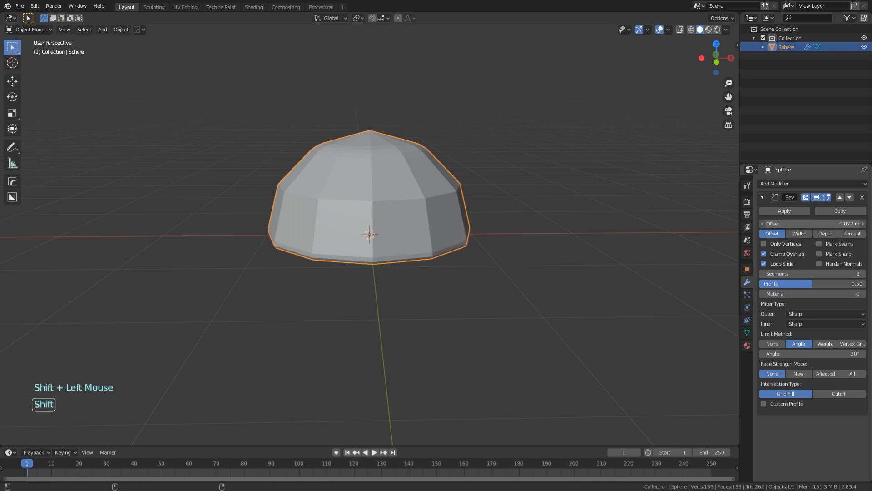
left_click(766, 197)
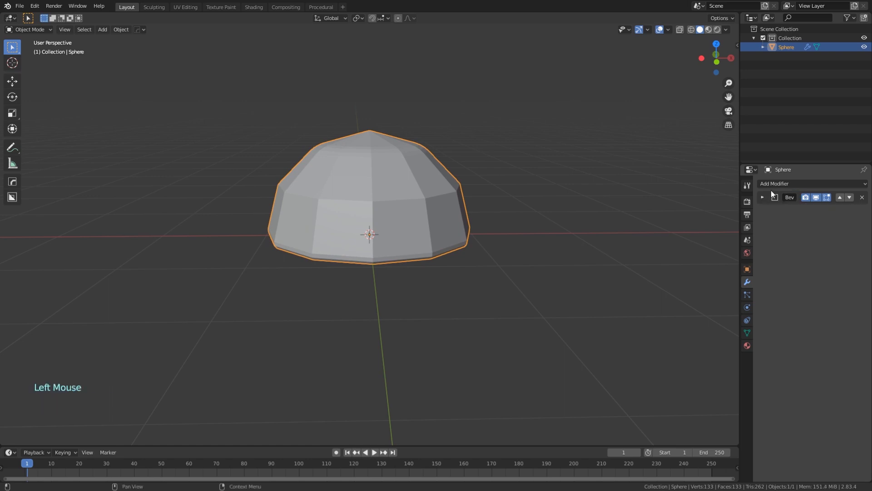
Add a Subdivision Surface modifier to the dome with 2 viewport subdivisions and shade the dome smooth
left_click(773, 184)
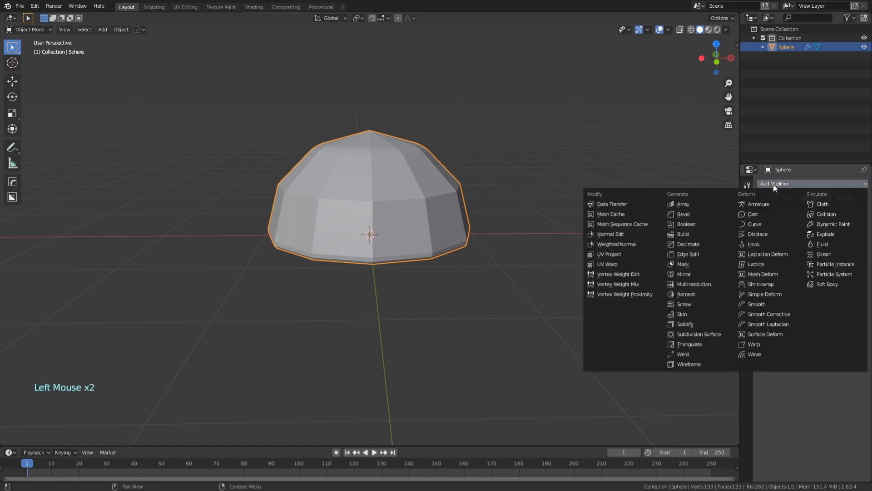
left_click(698, 334)
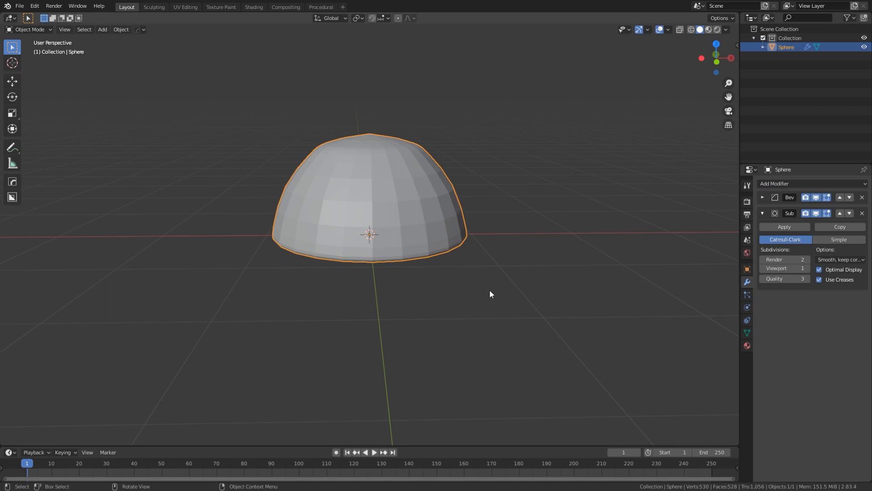
left_click(809, 269)
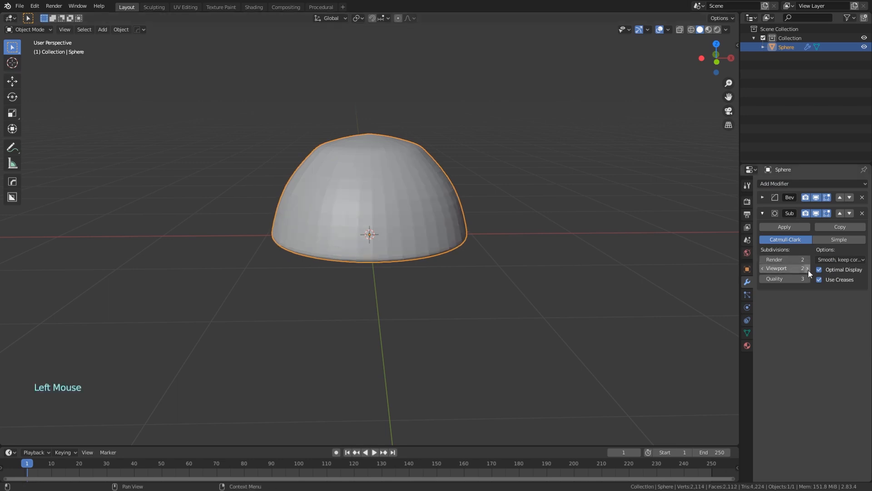
right_click(427, 220)
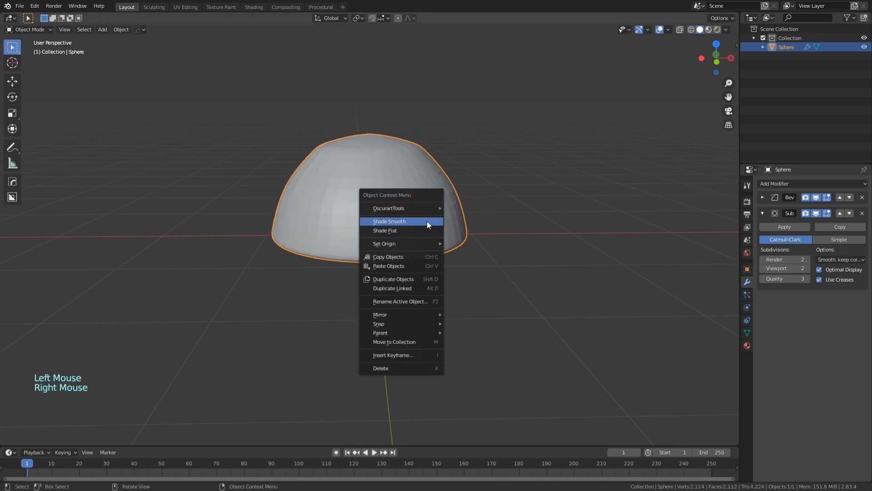
left_click(426, 220)
middle_click_drag(500, 274, 502, 262)
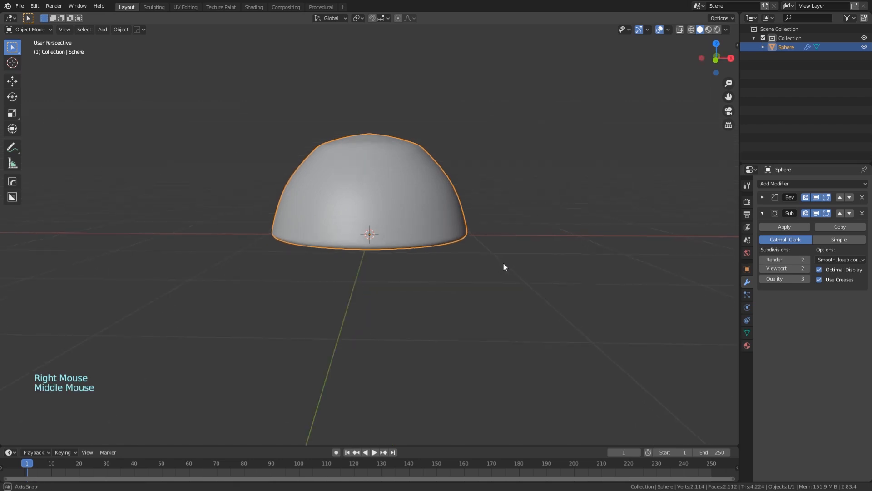
Raise the Bevel modifier's angle limit to 32° and deselect the dome to inspect its smoothed surface
left_click(762, 198)
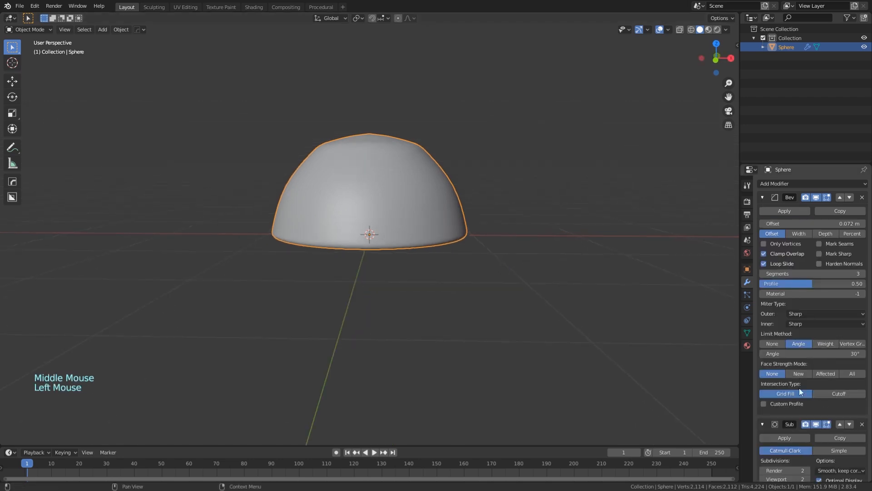
scroll(804, 391, "down", 3)
left_click_drag(844, 332, 847, 331)
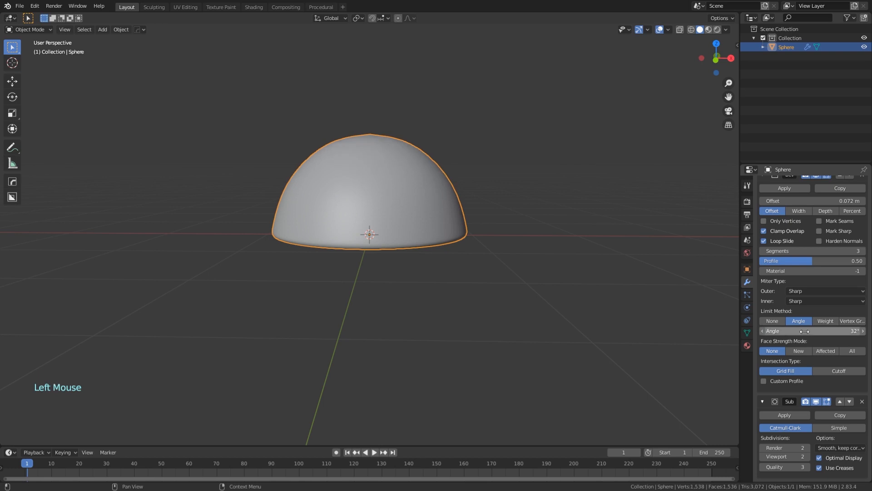
left_click(584, 300)
scroll(513, 305, "up", 1)
middle_click_drag(504, 303, 470, 296)
scroll(473, 291, "up", 2)
scroll(464, 287, "down", 1)
scroll(467, 298, "down", 2)
In front view, flatten the dome by scaling it along Z to about 0.82
key("KP_1")
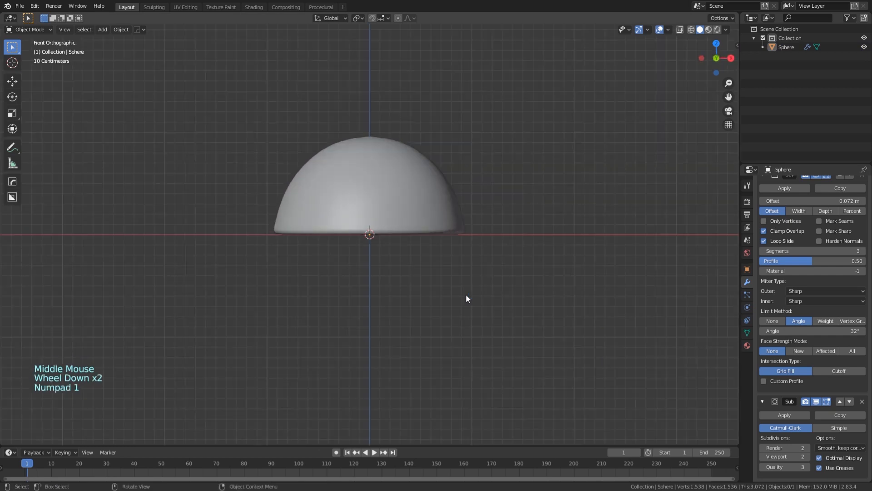
left_click(385, 168)
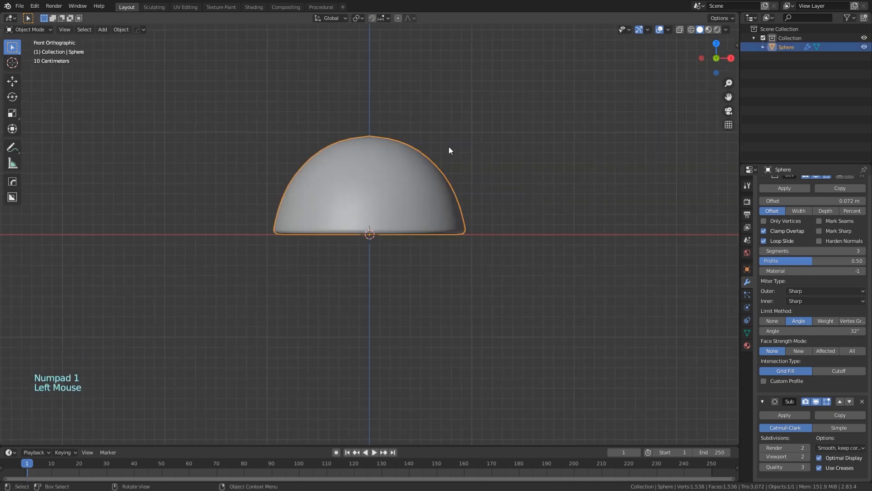
key("Tab")
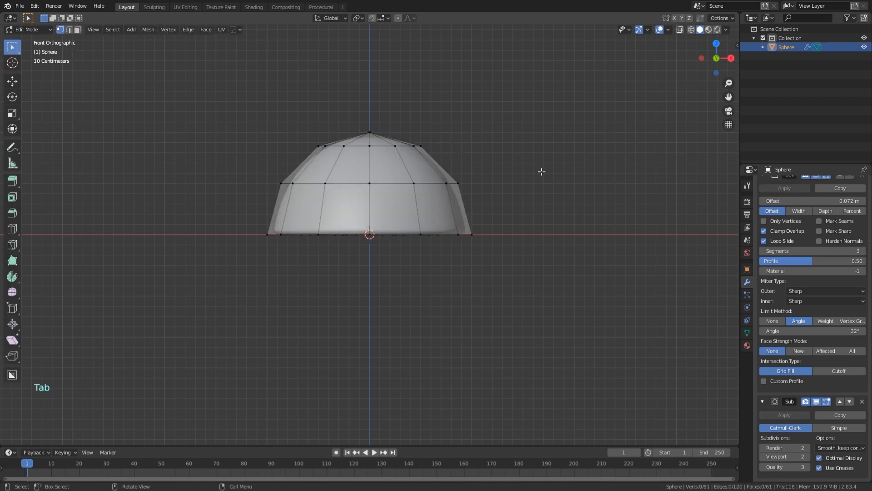
key("Tab")
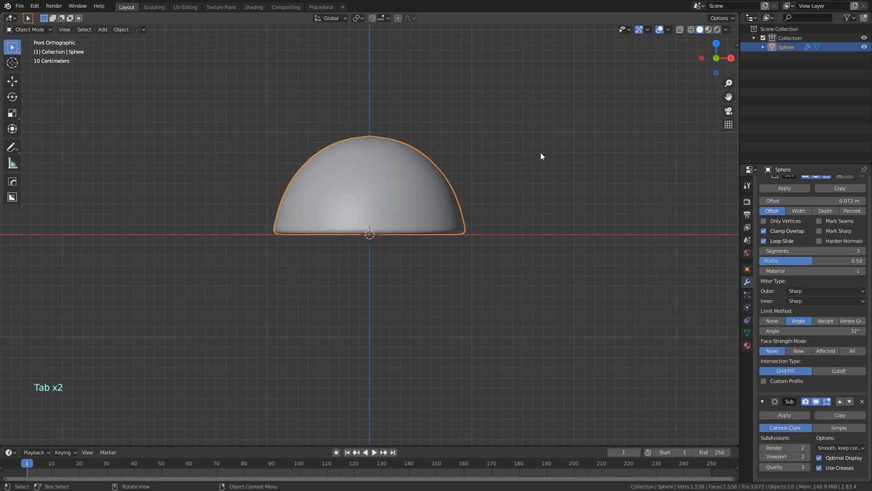
key("s")
key("z")
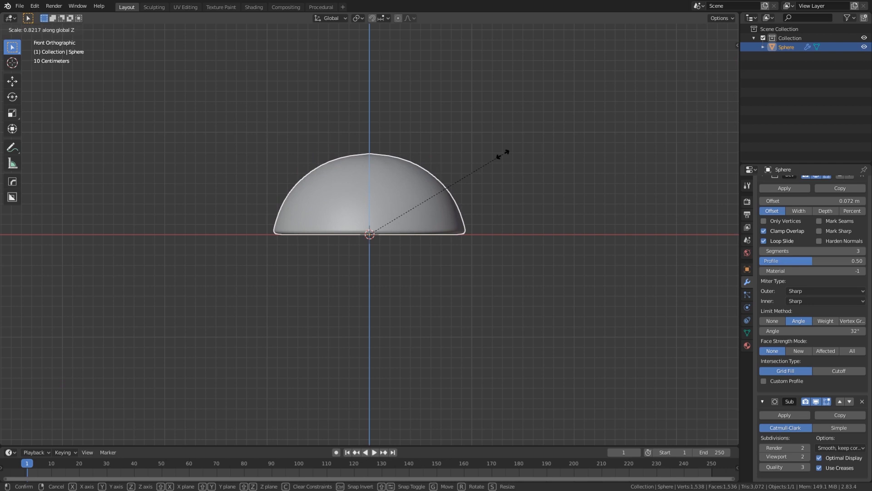
left_click(503, 154)
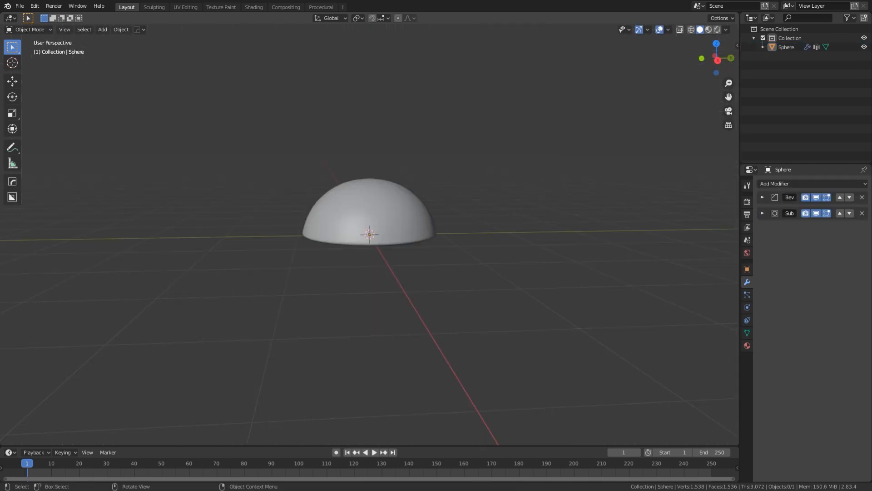
Apply the dome's scale and check the effect on its shape
left_click(399, 222)
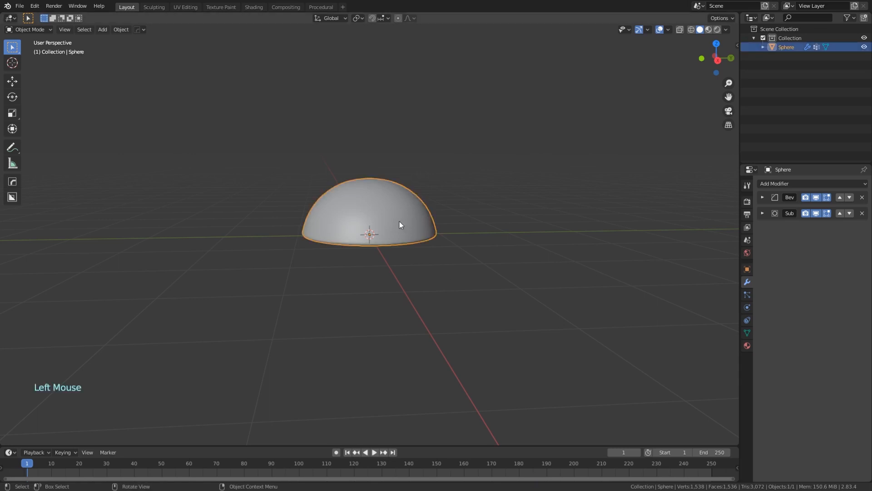
key("ctrl+a")
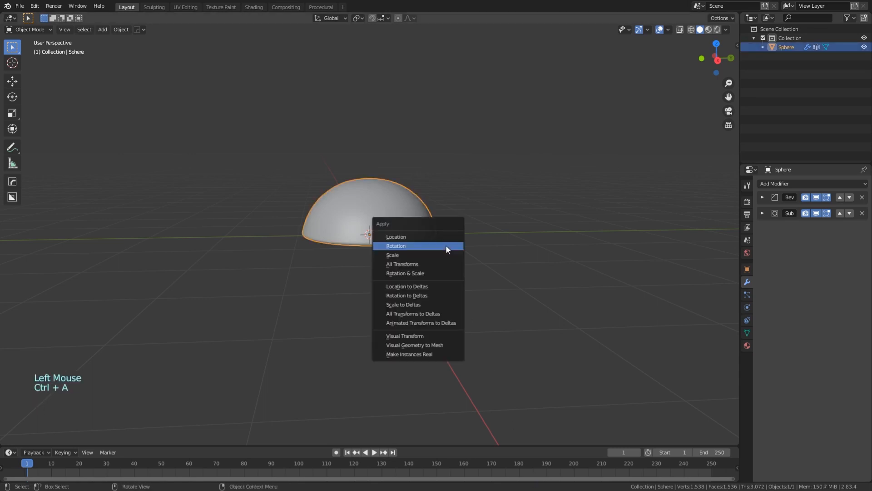
left_click(448, 255)
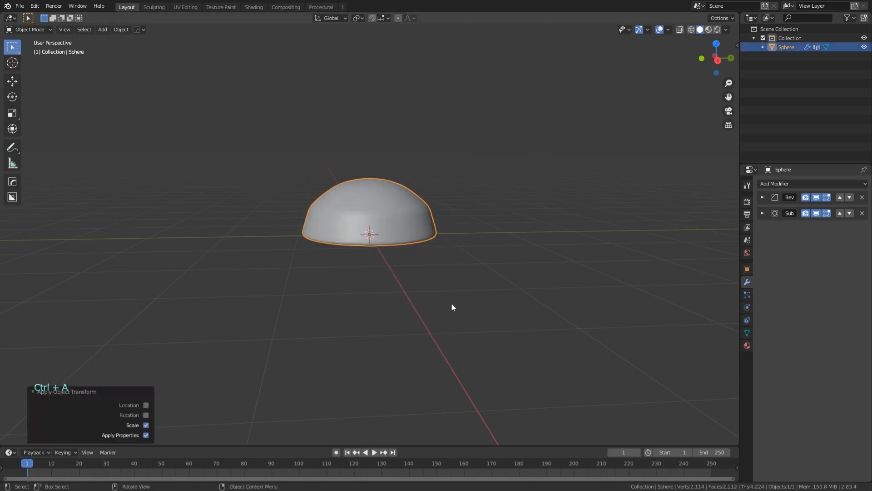
scroll(451, 299, "up", 3)
middle_click_drag(450, 296, 467, 309)
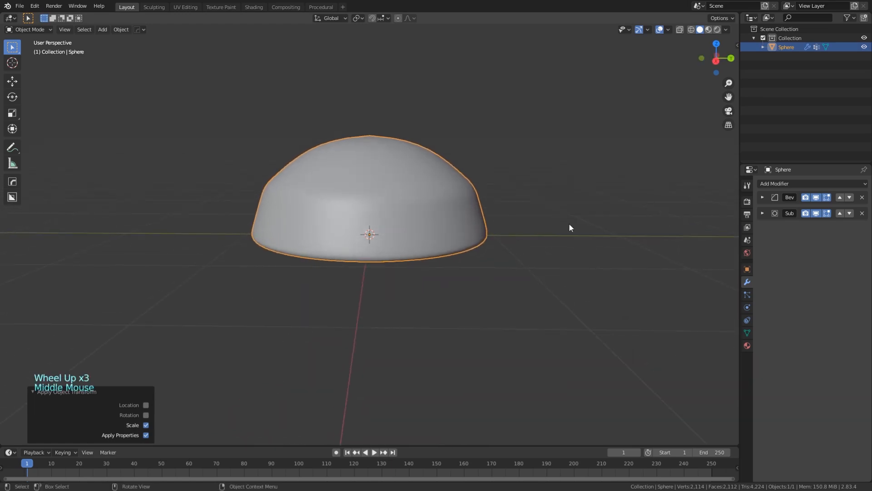
Set the angle limit of the dome's Bevel modifier to 60° and check the rounded profile
left_click(763, 197)
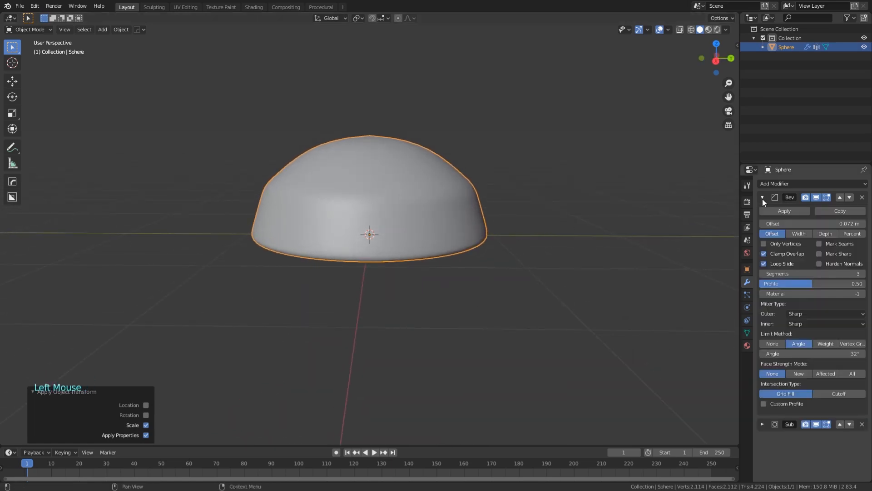
left_click_drag(812, 353, 844, 353)
left_click(500, 322)
middle_click_drag(498, 321, 477, 300)
left_click(443, 216)
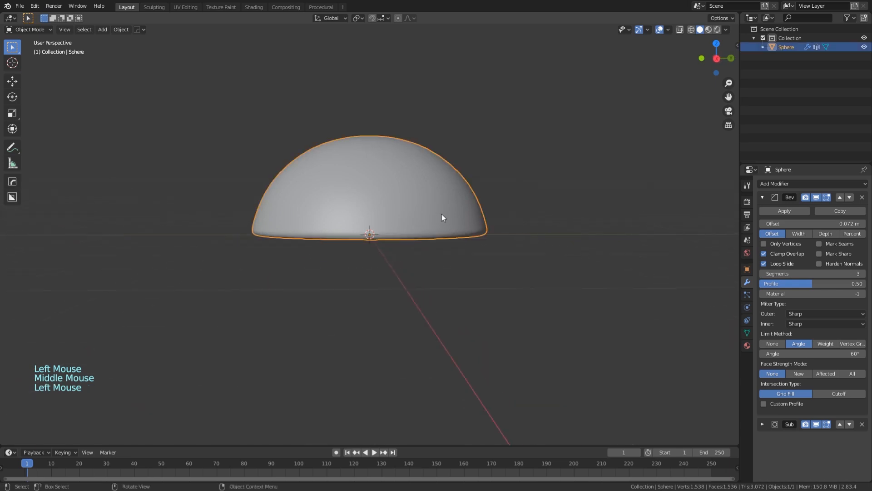
Widen the dome's Bevel offset to about 0.096 m and check the softened lower rim
left_click_drag(809, 223, 828, 223, "shift")
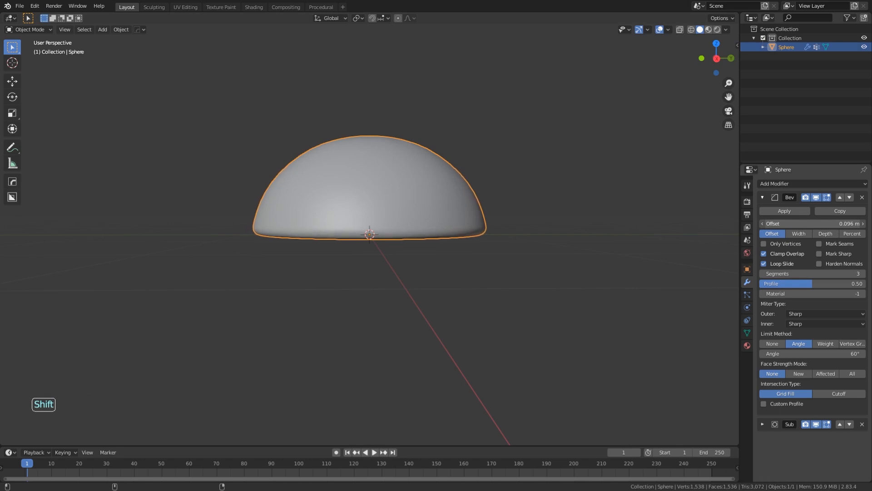
left_click(490, 319)
mouse_move(444, 310)
middle_mouse_down()
mouse_move(465, 299)
mouse_move(436, 290)
mouse_move(399, 312)
mouse_move(442, 303)
middle_mouse_up()
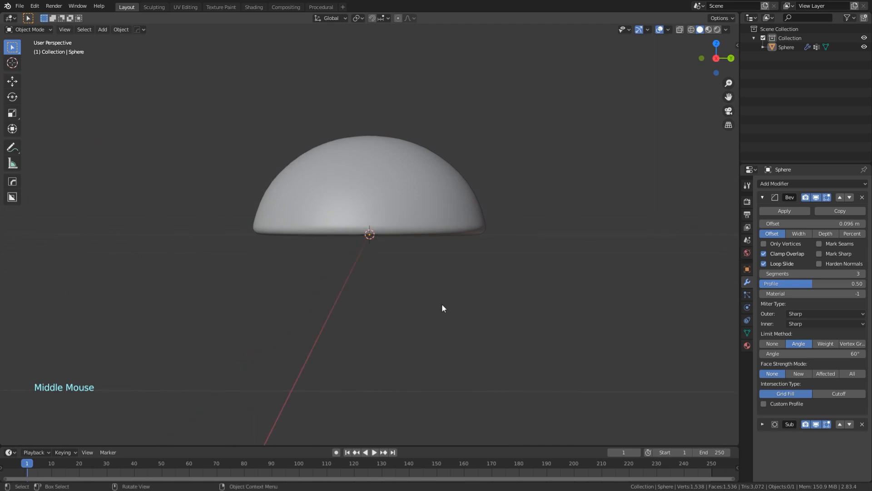
key("alt")
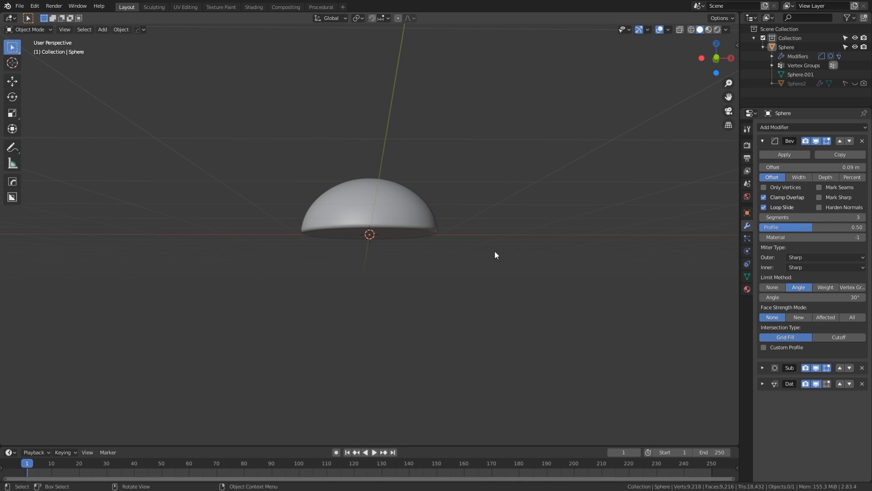
Move the dome up about 1.3 m along Z, clear of the world origin, and deselect it
middle_click_drag(495, 254, 494, 263)
left_click(402, 215)
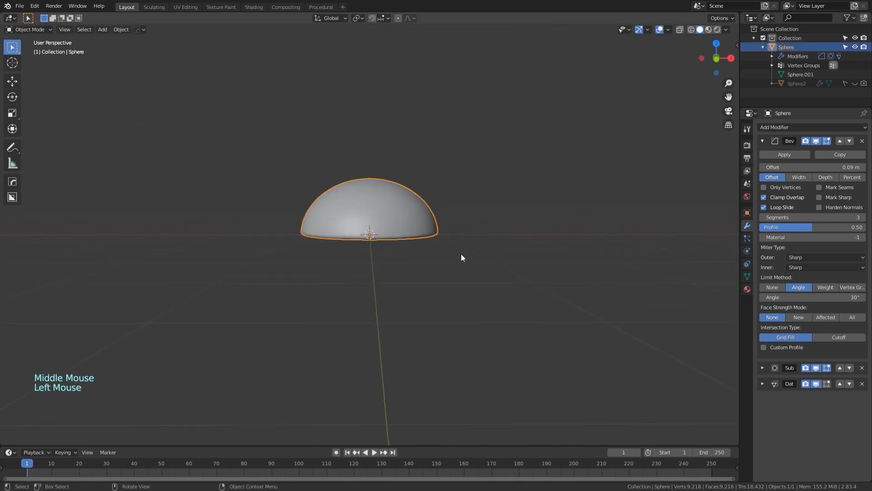
key("g")
key("z")
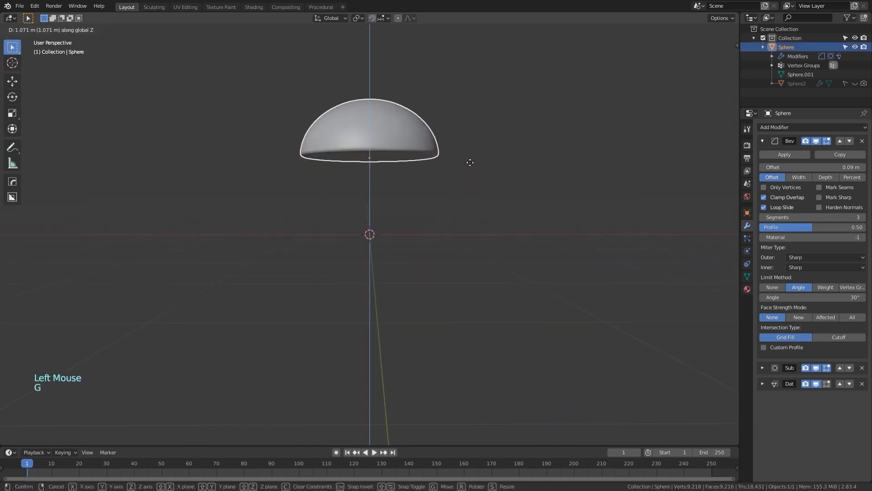
left_click(468, 150)
middle_click_drag(468, 150, 483, 211)
scroll(481, 212, "down", 2)
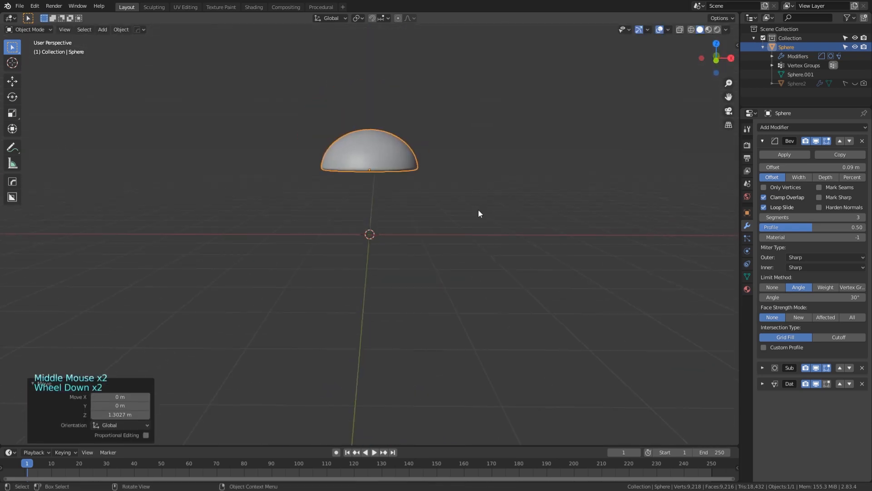
left_click(424, 262)
scroll(417, 275, "up", 2)
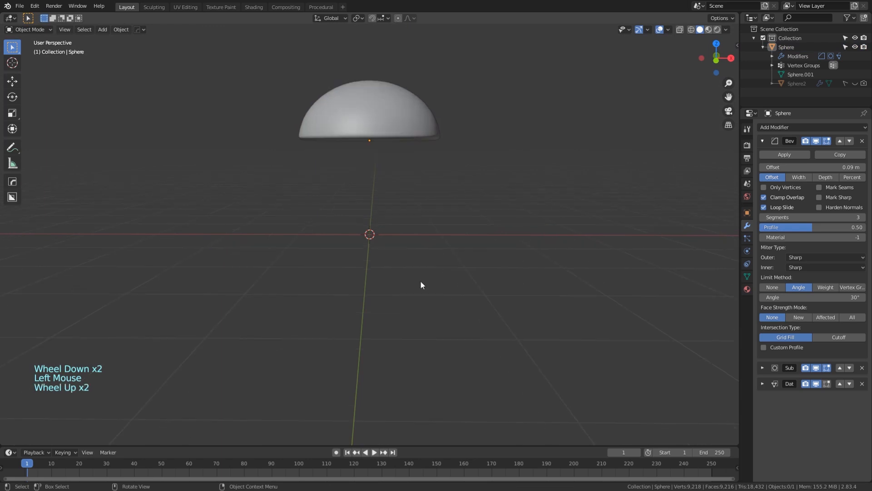
Add a mesh cylinder with 32 vertices, 1 m radius and 2 m depth at the origin below the dome
key("shift+a")
mouse_move(442, 279)
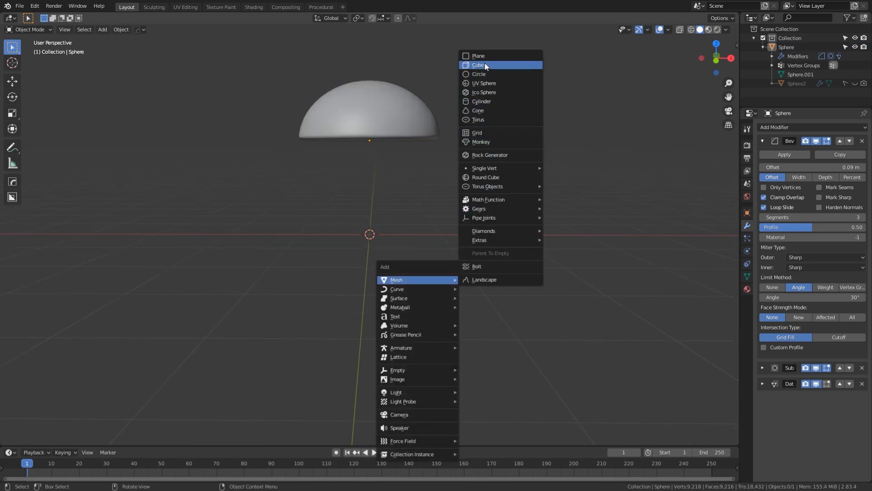
left_click(483, 101)
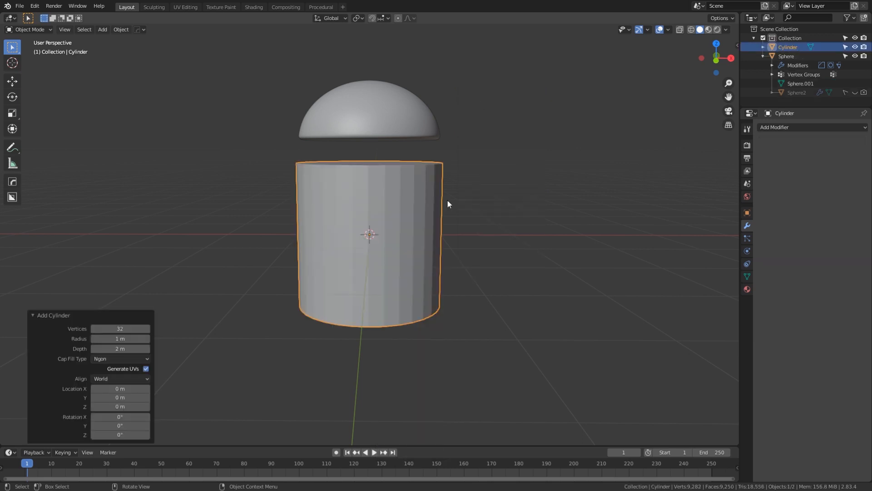
scroll(452, 300, "down", 2)
scroll(451, 302, "up", 3)
middle_click_drag(451, 309, 479, 277)
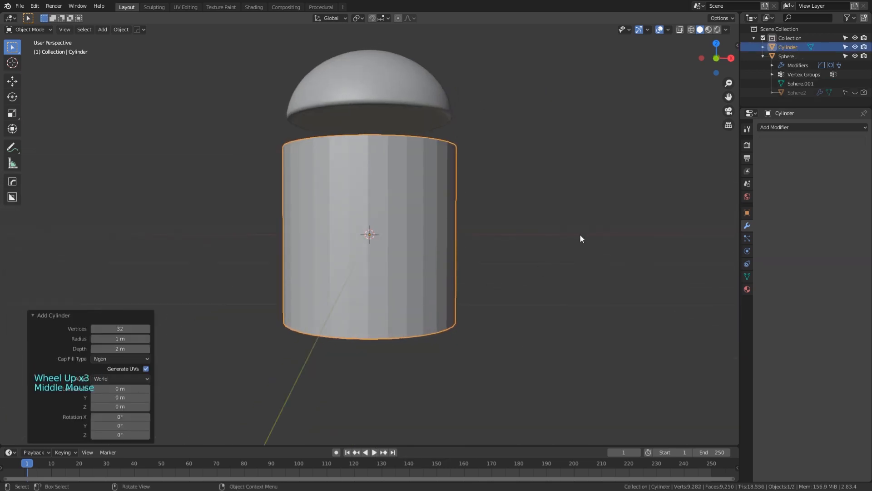
Scale the cylinder to about 0.92 overall and flatten it along Z to about 0.18, checking it in front view
key("s")
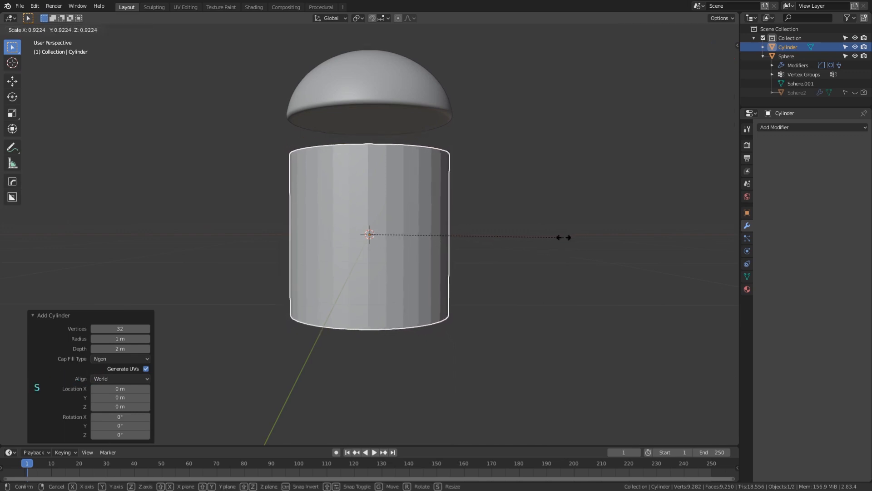
left_click(565, 237)
key("s")
key("z")
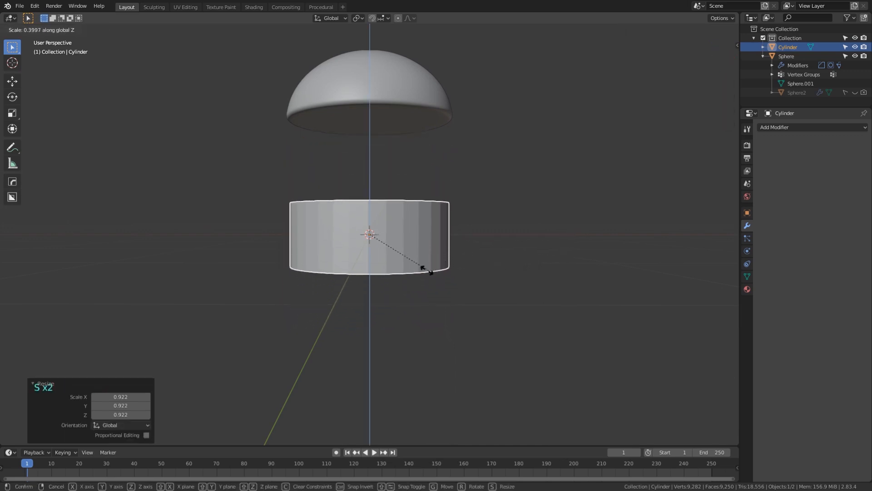
left_click(396, 249)
scroll(452, 276, "down", 3)
key("KP_1")
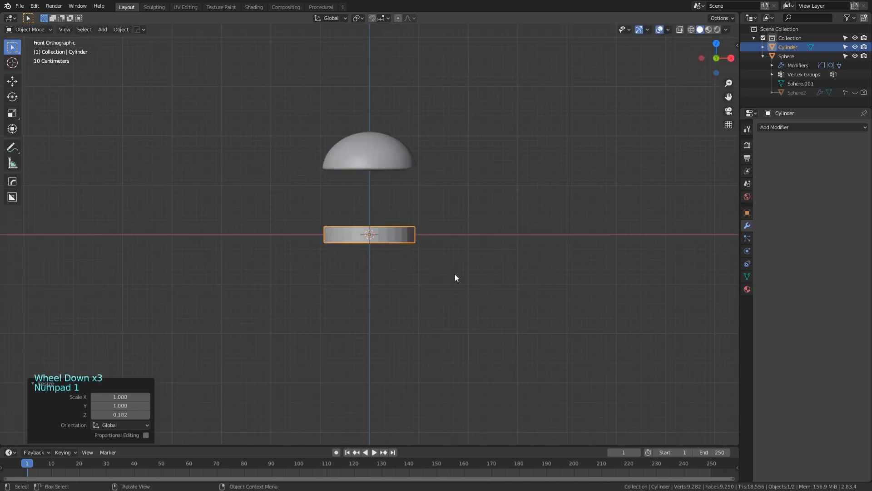
scroll(409, 276, "up", 2)
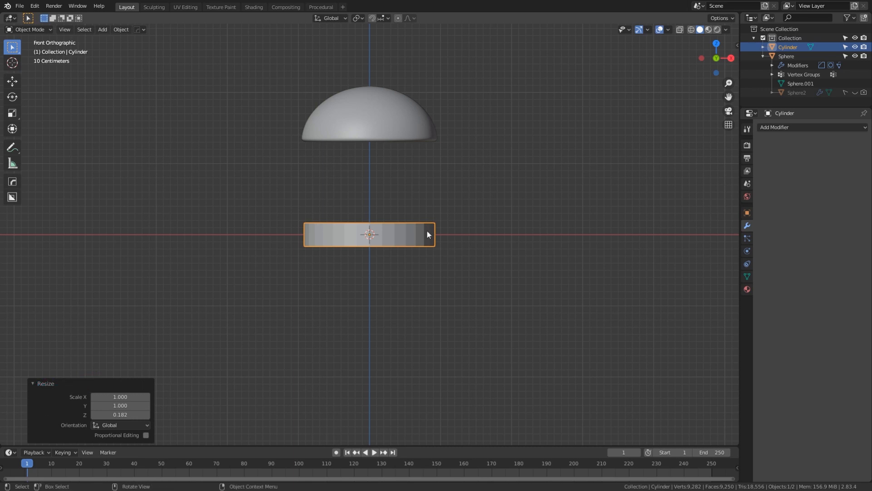
Move the dome about 0.3 m further up along Z and deselect it
left_click(380, 128)
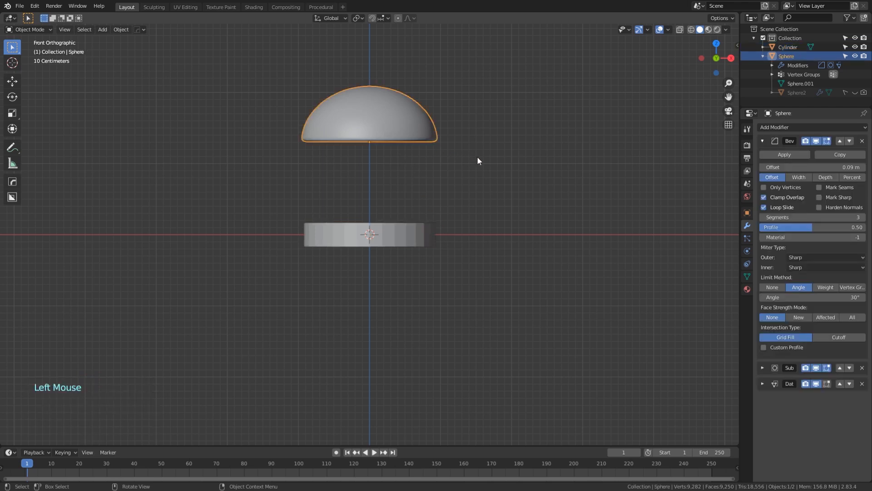
key("g")
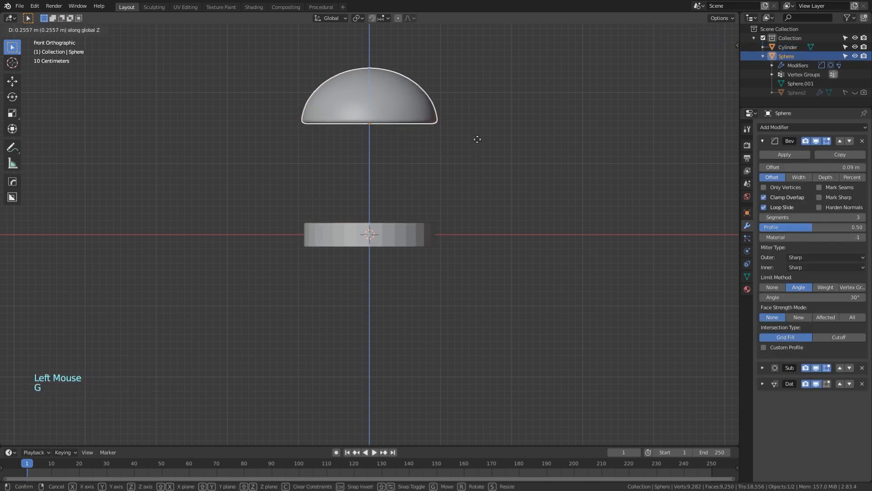
left_click(477, 135)
left_click(477, 199)
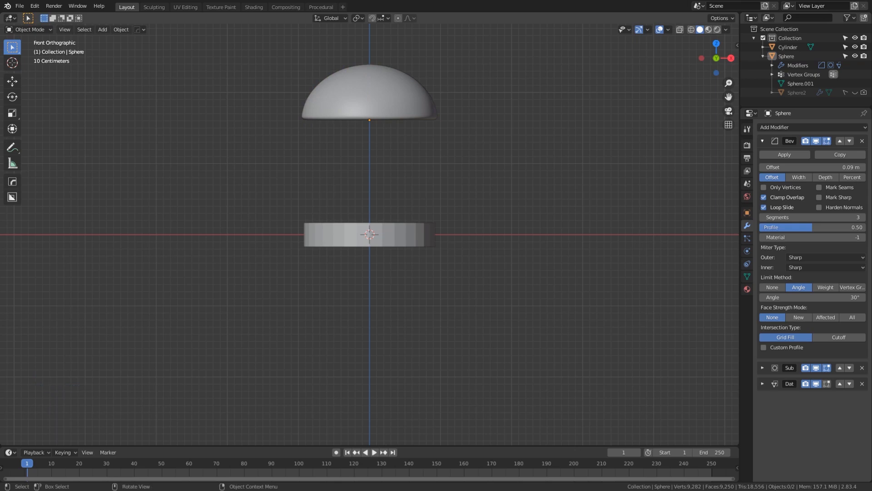
Add a Subdivision Surface modifier to the flattened cylinder and turn off its viewport display
left_click(409, 235)
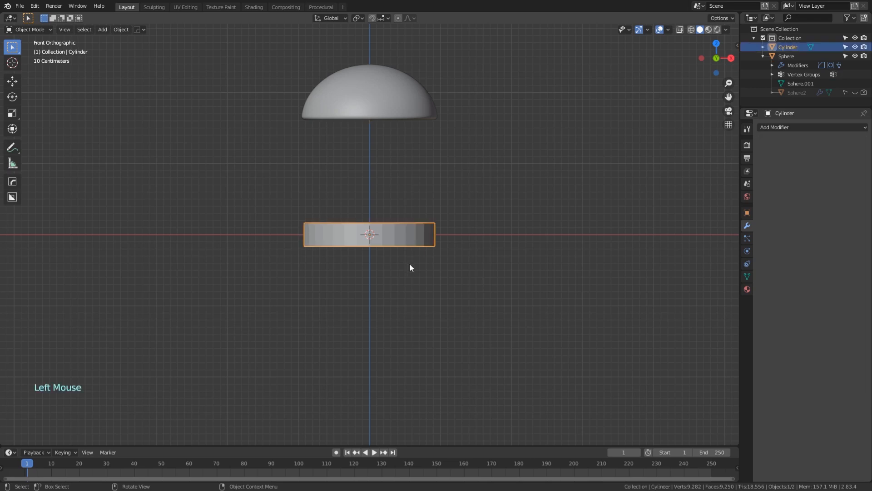
scroll(503, 253, "up", 3)
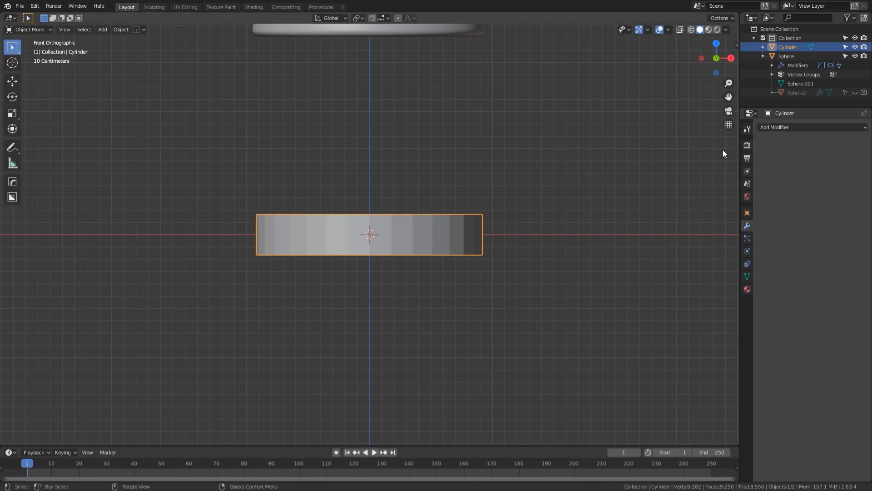
right_click(450, 239)
left_click(779, 127)
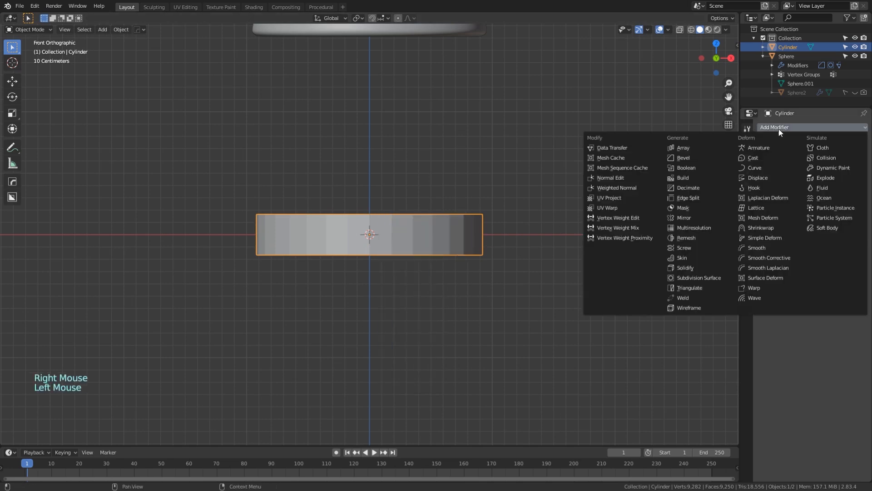
left_click(691, 278)
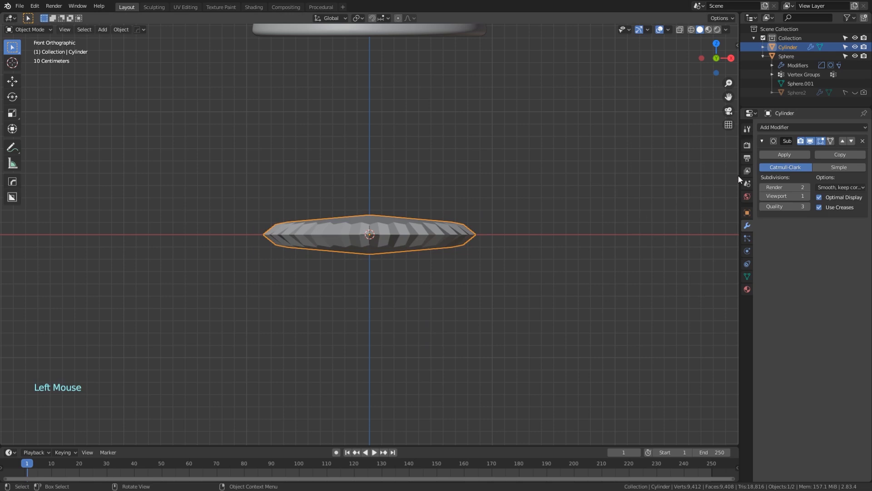
left_click(763, 141)
left_click(808, 142)
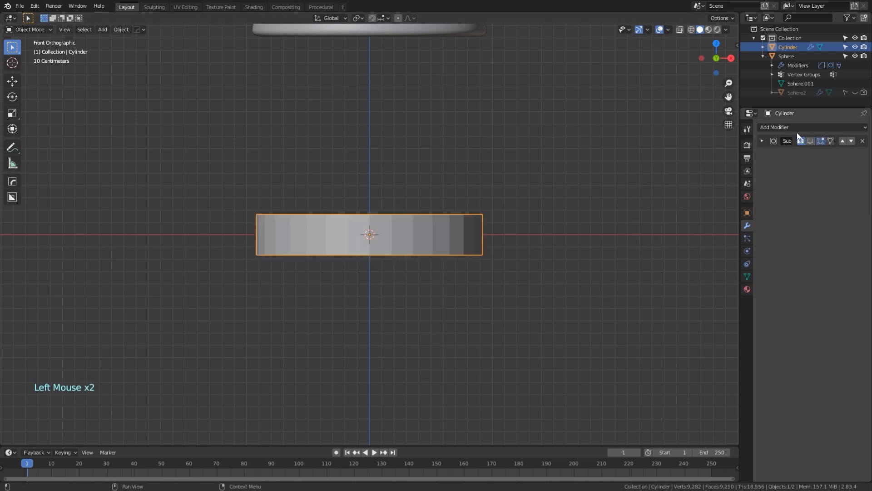
Add a Bevel modifier limited by angle to the cylinder and apply the object's scale
left_click(797, 130)
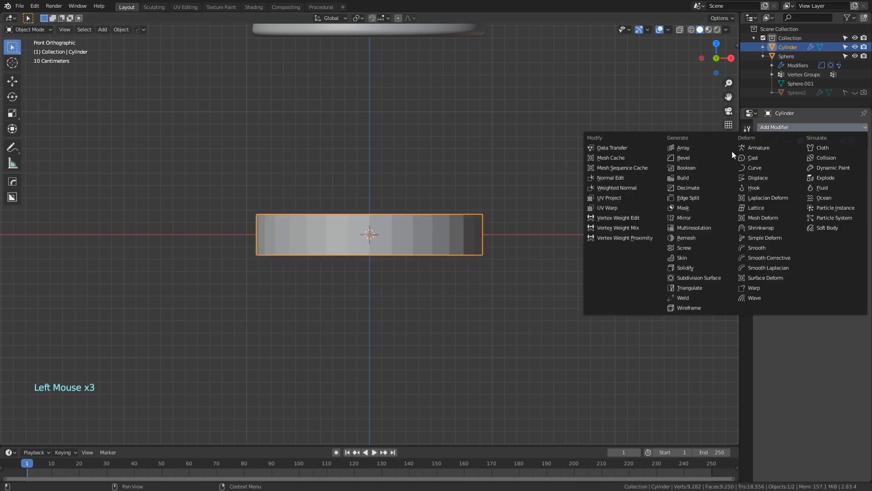
left_click(696, 158)
left_click(763, 157)
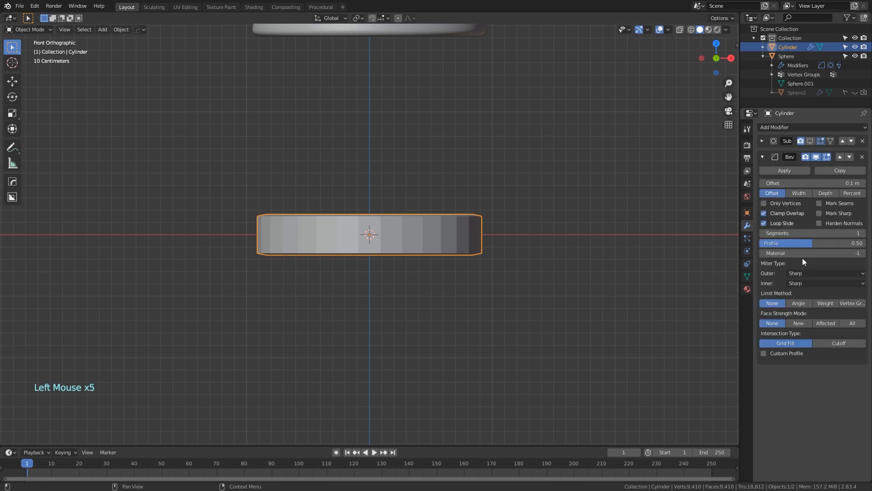
left_click(828, 303)
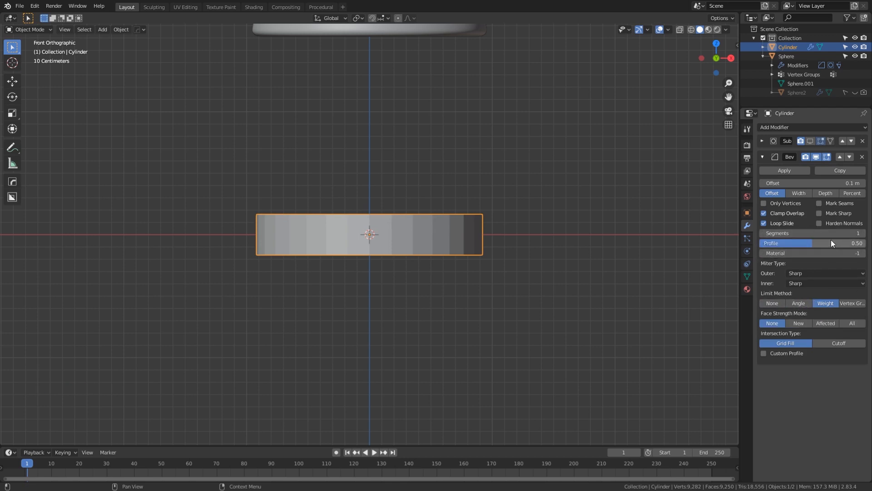
left_click(800, 303)
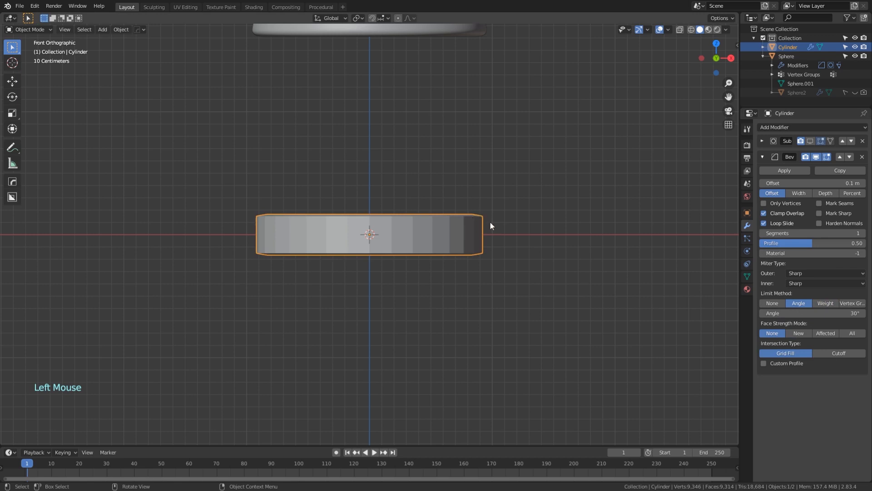
key("ctrl+a")
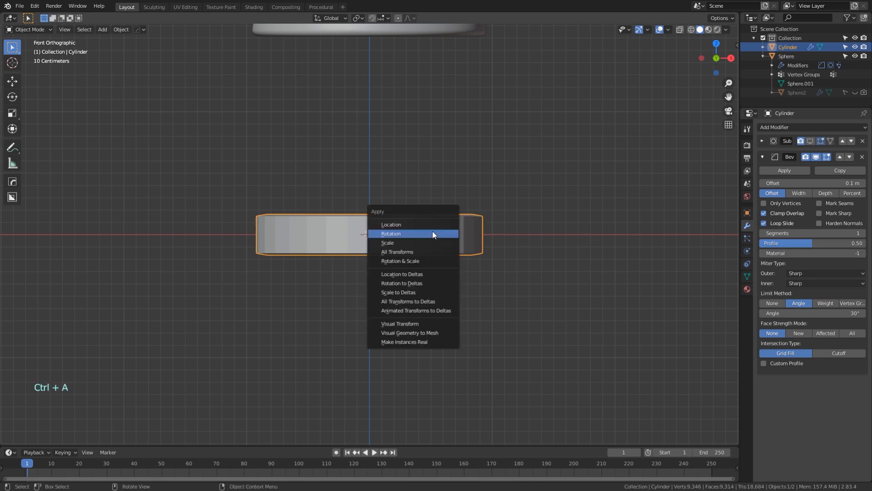
left_click(426, 243)
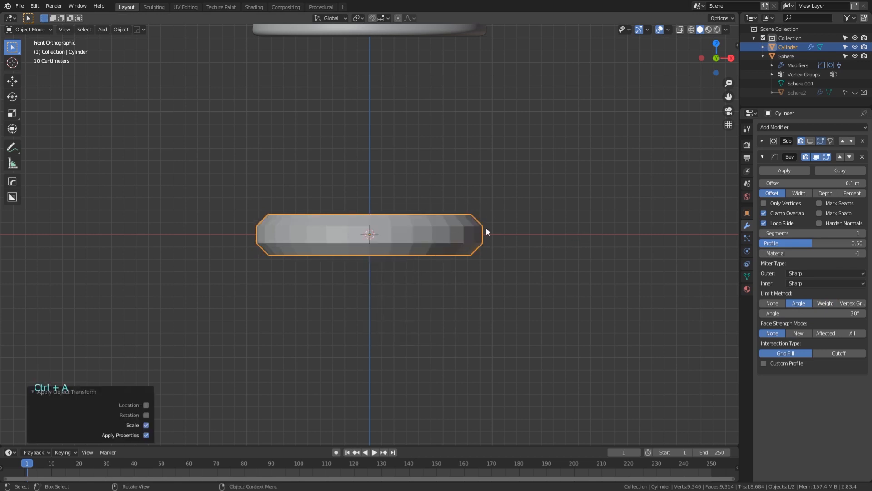
Set the cylinder's Bevel modifier to 3 segments with a 0.02 m offset and collapse its settings
left_click(864, 233)
left_click(864, 233)
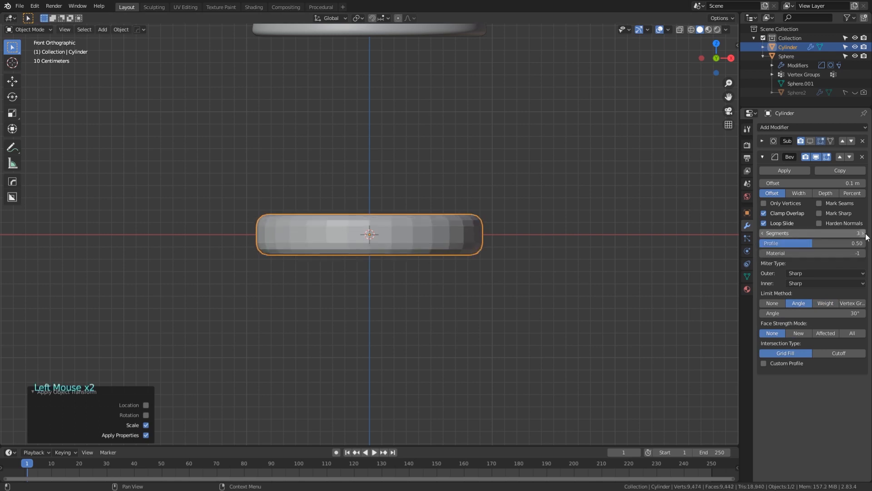
left_click_drag(813, 183, 779, 183, "shift")
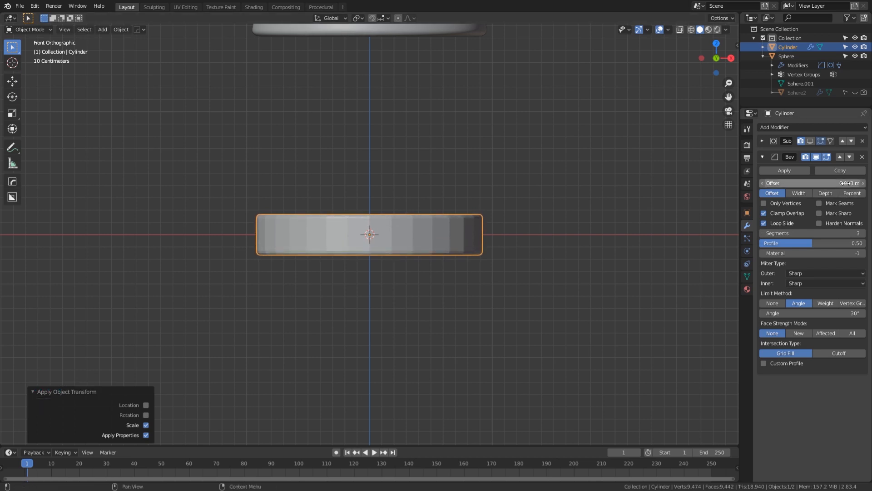
left_click_drag(845, 183, 834, 183)
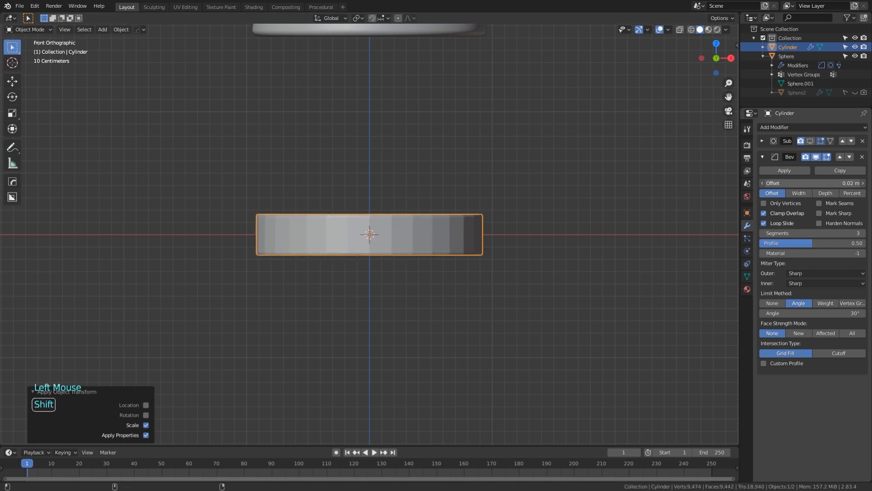
left_click(762, 156)
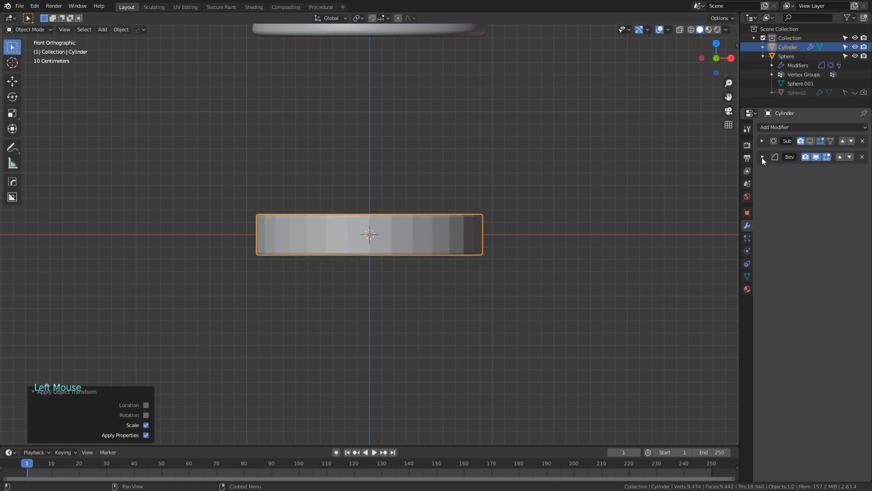
Shade the cylinder smooth, enable Auto Smooth on its normals, and check the shading around the rim
right_click(440, 230)
left_click(438, 229)
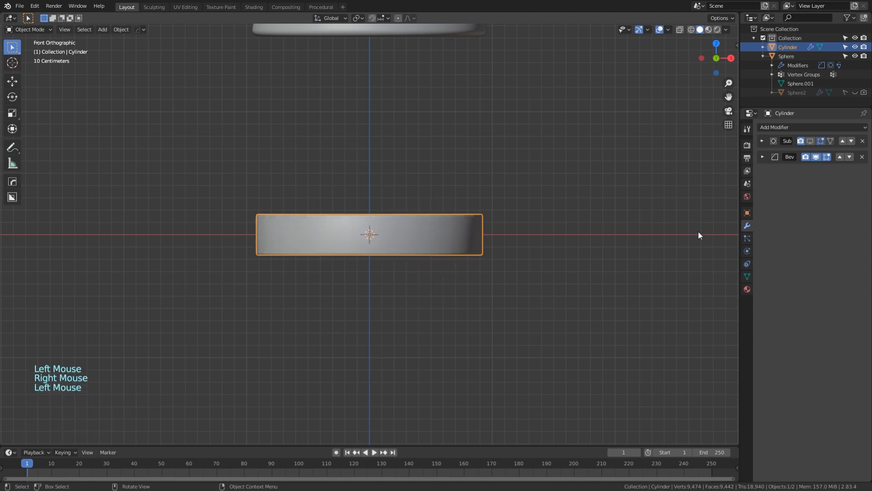
left_click(747, 277)
left_click(774, 283)
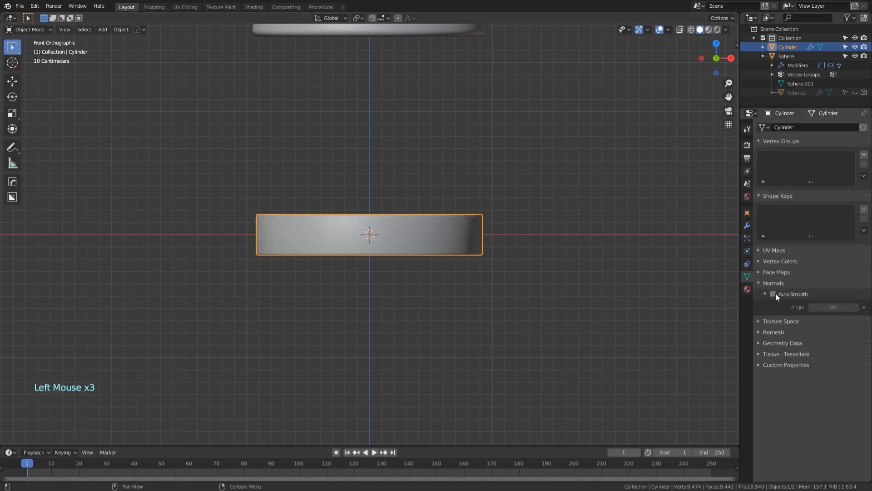
left_click(773, 293)
left_click(509, 214)
middle_click_drag(506, 215, 497, 233)
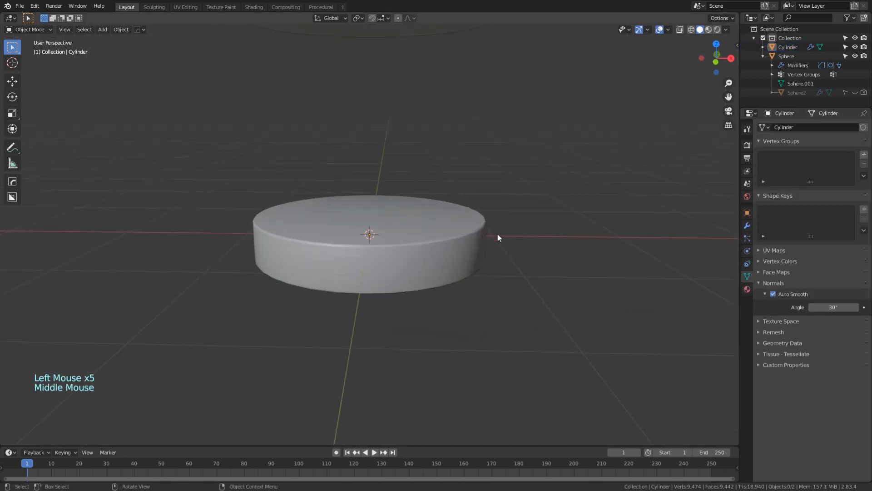
scroll(497, 233, "up", 3)
middle_click_drag(547, 299, 533, 244)
Place the cylinder's Subdivision modifier after the Bevel and turn its viewport display back on
left_click(534, 245)
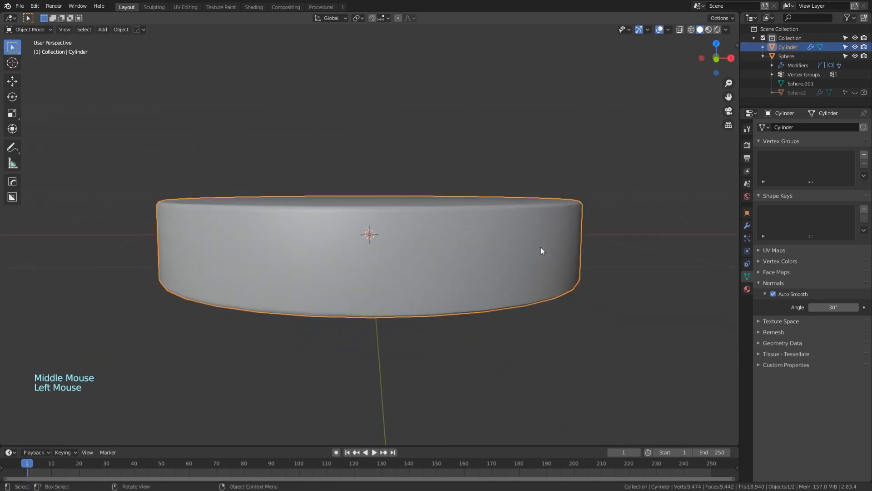
left_click(747, 225)
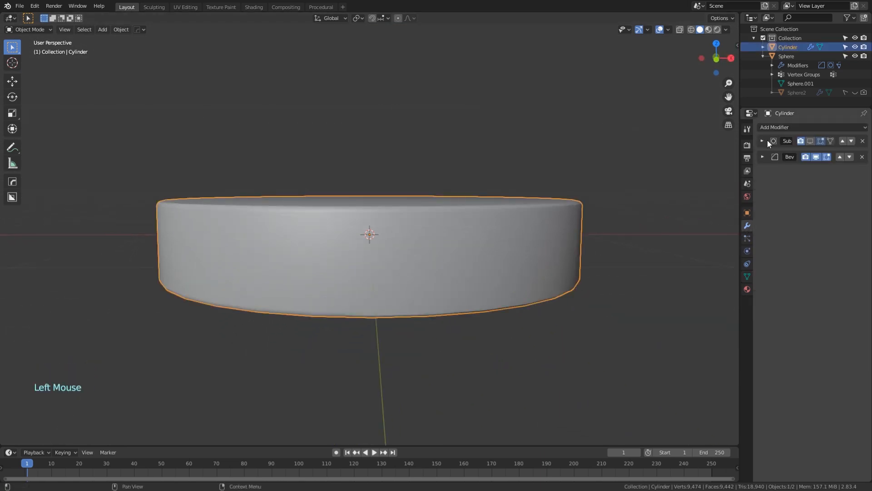
left_click(810, 142)
left_click(811, 143)
left_click(851, 141)
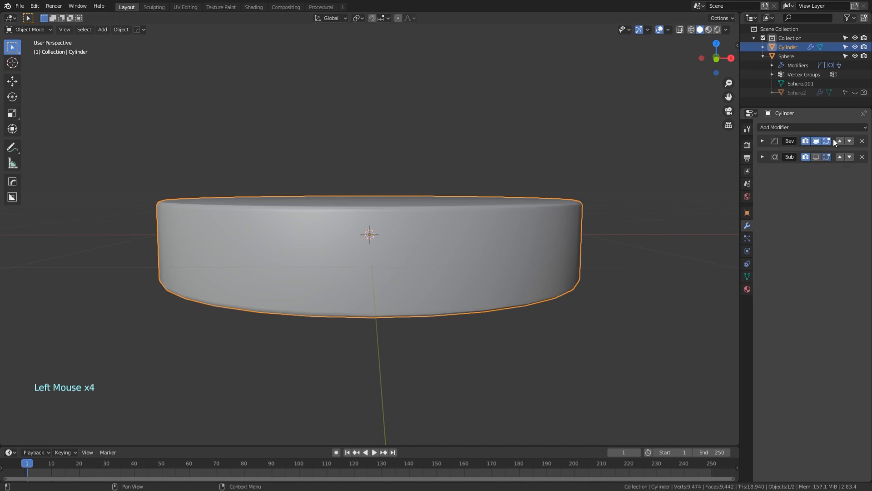
left_click(816, 157)
scroll(541, 278, "down", 2)
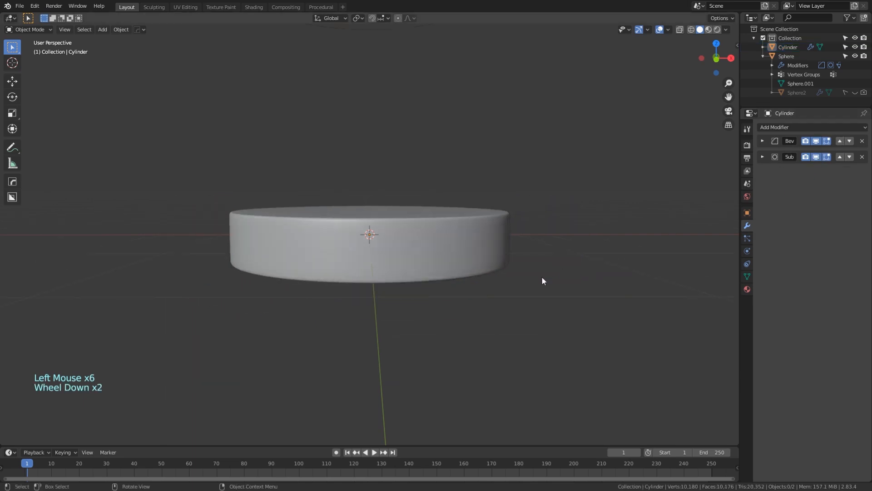
mouse_move(542, 278)
middle_mouse_down()
mouse_move(530, 307)
mouse_move(534, 271)
middle_mouse_up()
Change the limit method of the cylinder's Bevel modifier to Weight
left_click(484, 237)
middle_click_drag(485, 236, 490, 250)
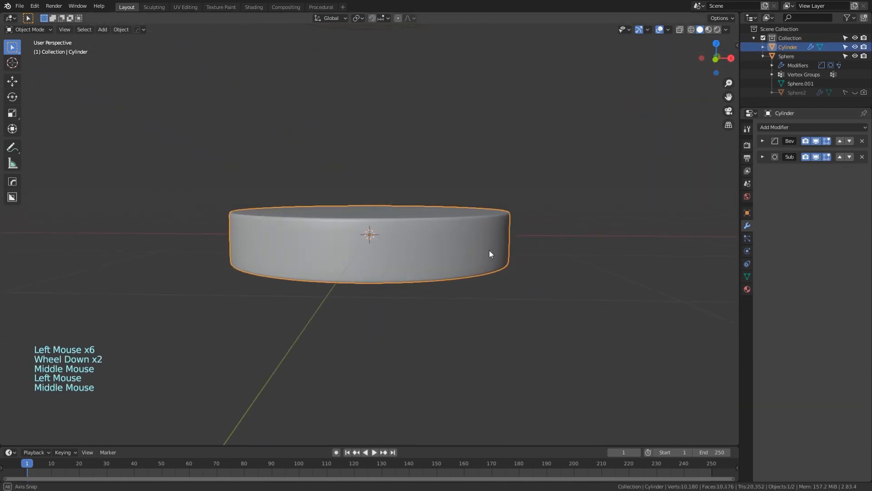
left_click(762, 141)
left_click(826, 287)
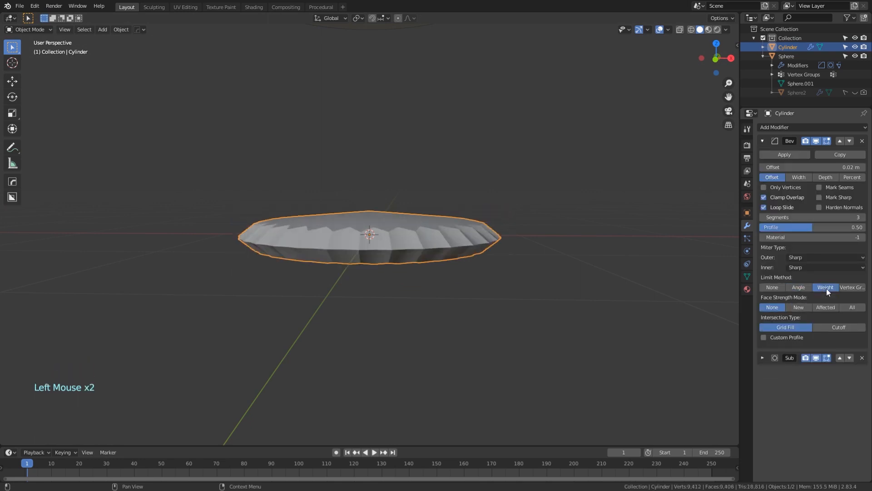
In Edit Mode with edge selection, select the edge loop around the cylinder's top rim
key("Tab")
left_click(500, 214, "alt")
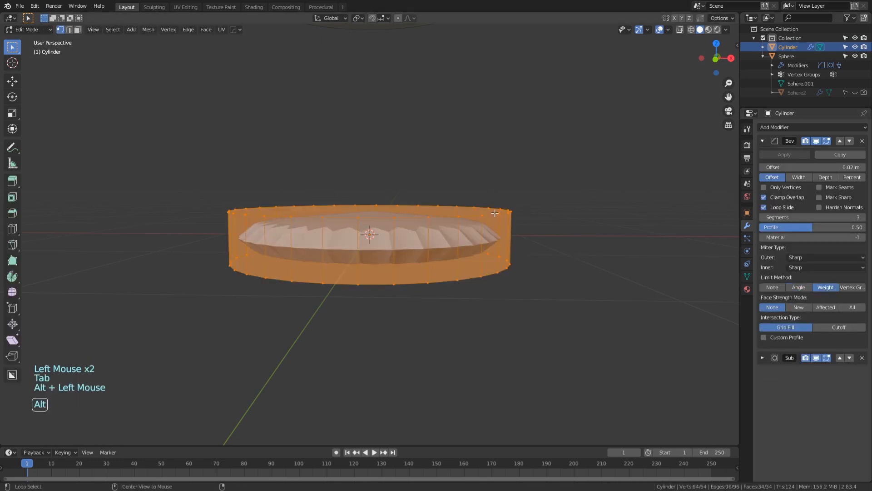
left_click(500, 213, "alt")
key("2")
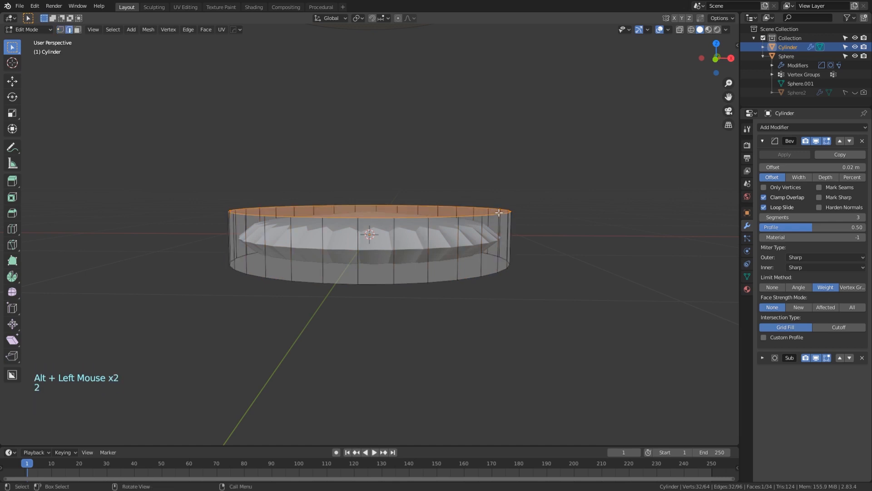
left_click(500, 214, "alt")
middle_click_drag(517, 211, 559, 244)
left_click(559, 243)
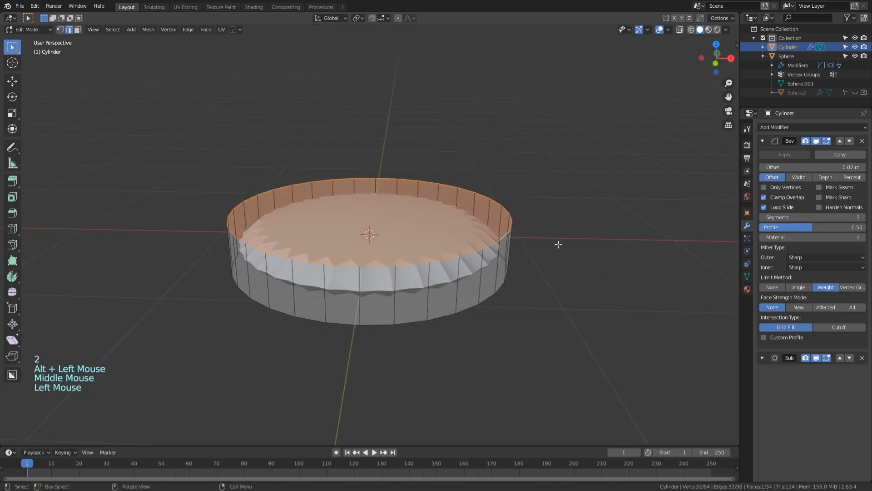
left_click(504, 235, "alt")
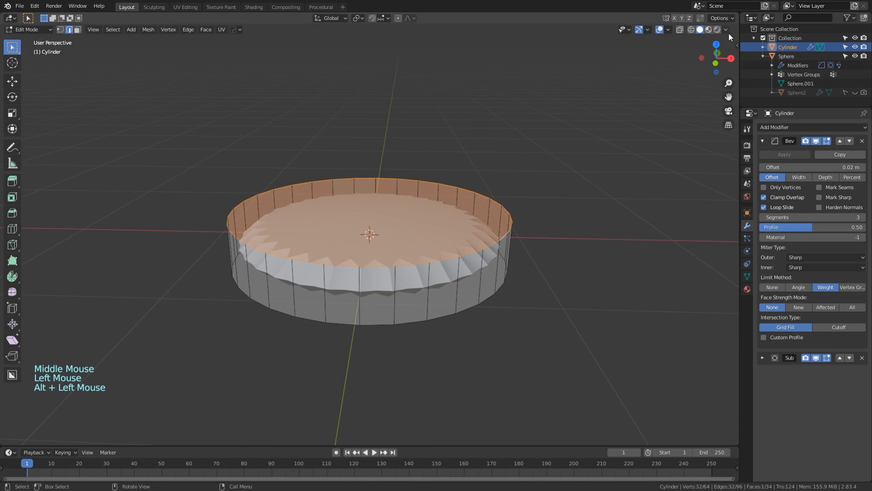
Set the mean bevel weight of the top rim's selected edges to 0.18
key("n")
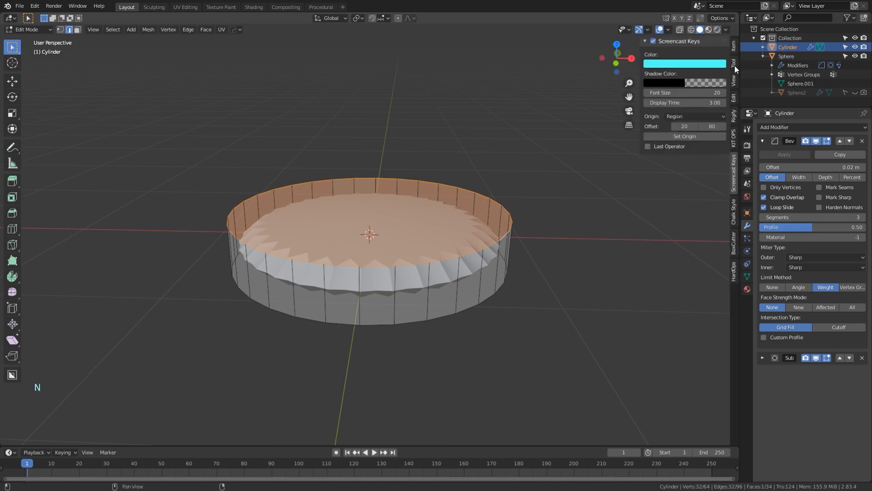
left_click(735, 47)
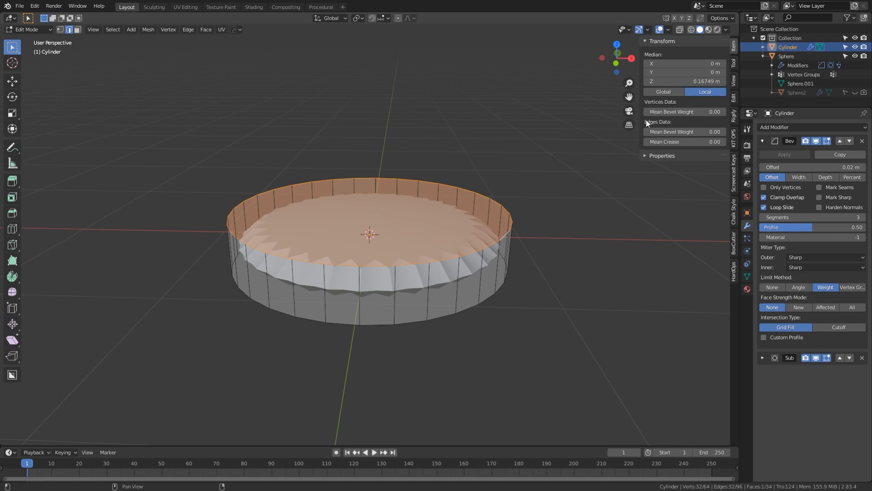
left_click(672, 132)
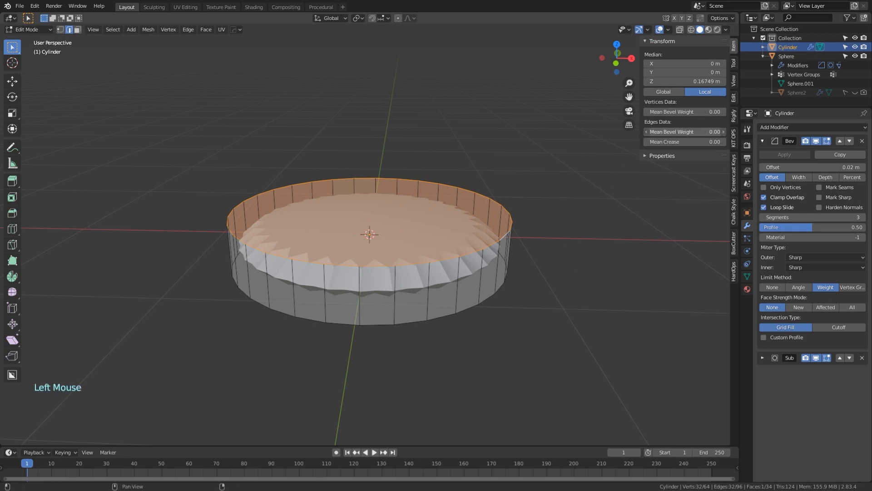
left_click_drag(673, 132, 678, 132)
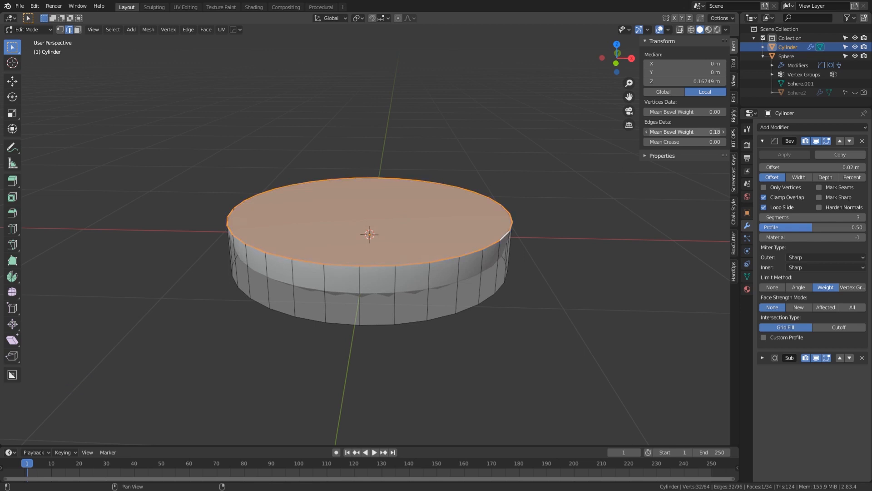
Select the edge loop around the cylinder's bottom rim and set its mean edge bevel weight to 1.00
middle_click_drag(574, 241, 578, 219)
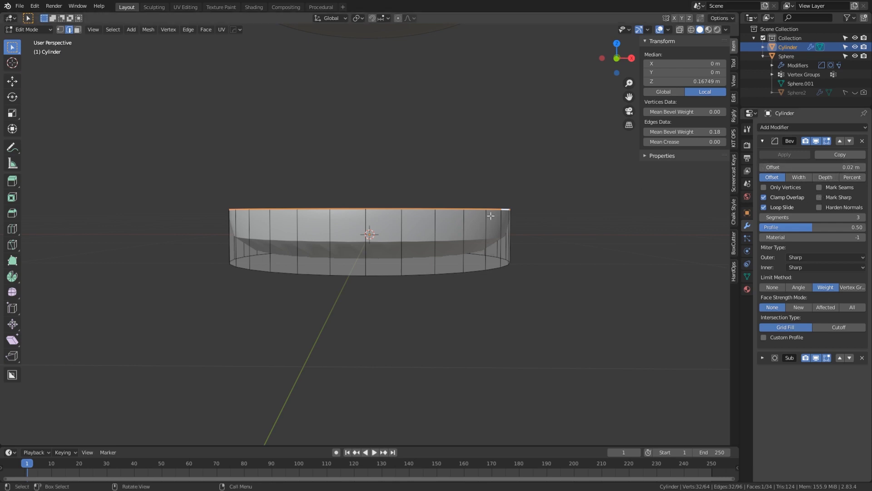
left_click(484, 272, "alt")
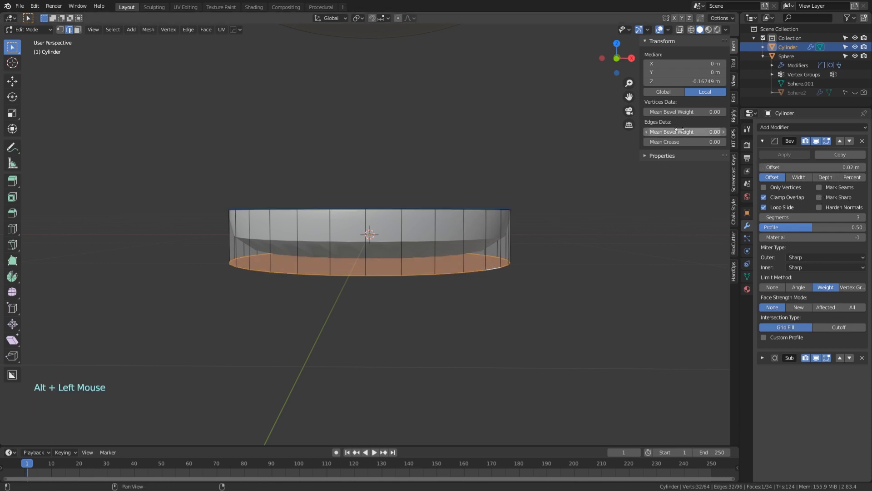
left_click_drag(690, 132, 727, 132)
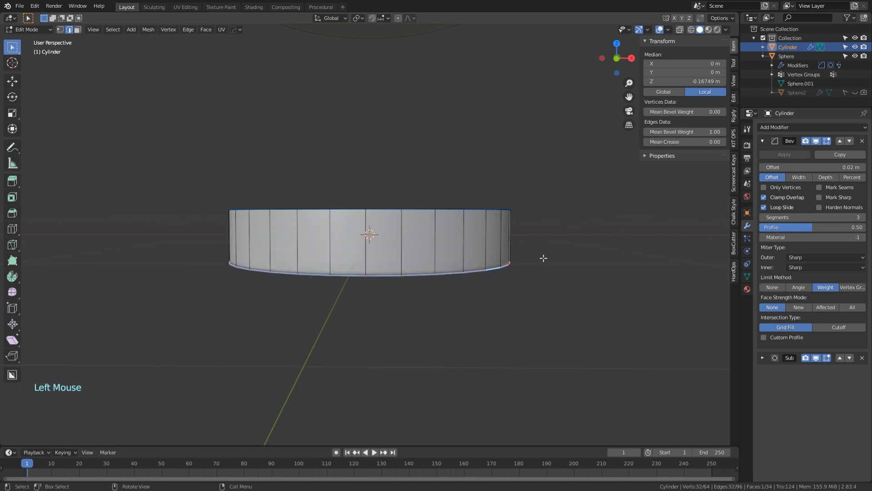
Increase the cylinder's Bevel modifier offset to 0.102 m and check the rounded bottom in Object Mode
mouse_move(543, 258)
middle_mouse_down()
mouse_move(539, 268)
mouse_move(532, 250)
mouse_move(537, 272)
mouse_move(537, 254)
middle_mouse_up()
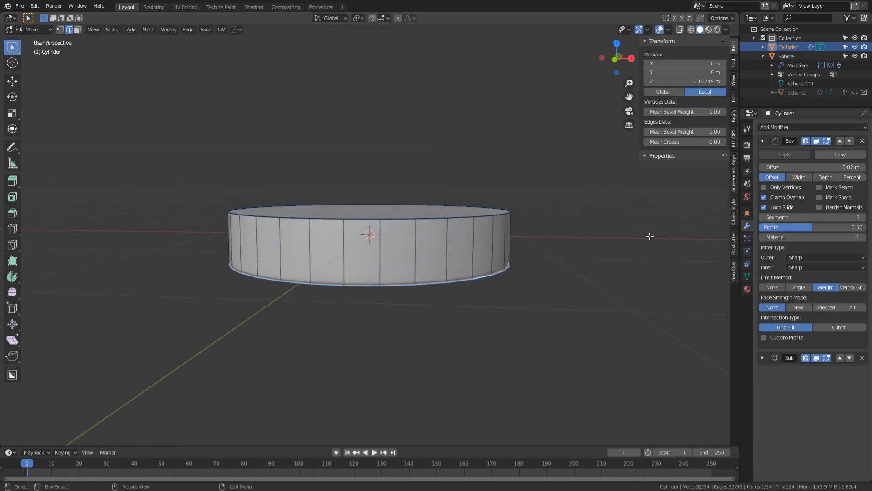
left_click_drag(800, 167, 827, 167, "shift")
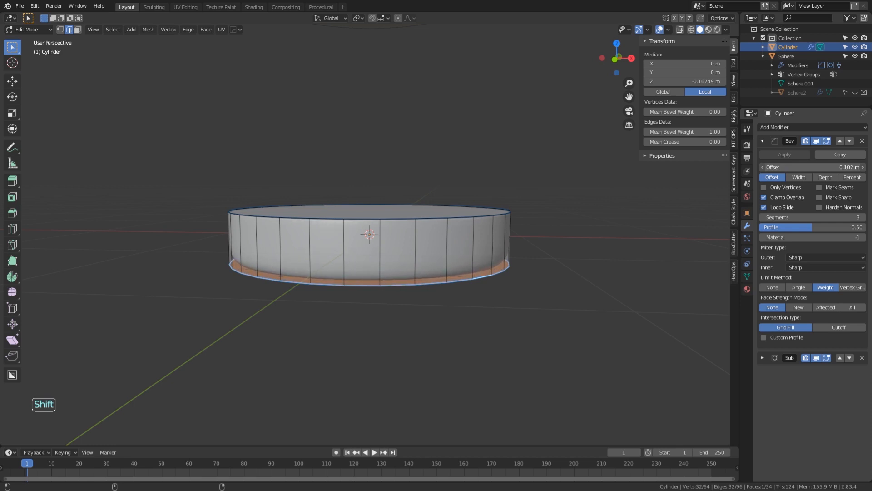
mouse_move(585, 285)
middle_mouse_down()
mouse_move(586, 268)
mouse_move(590, 276)
middle_mouse_up()
key("Tab")
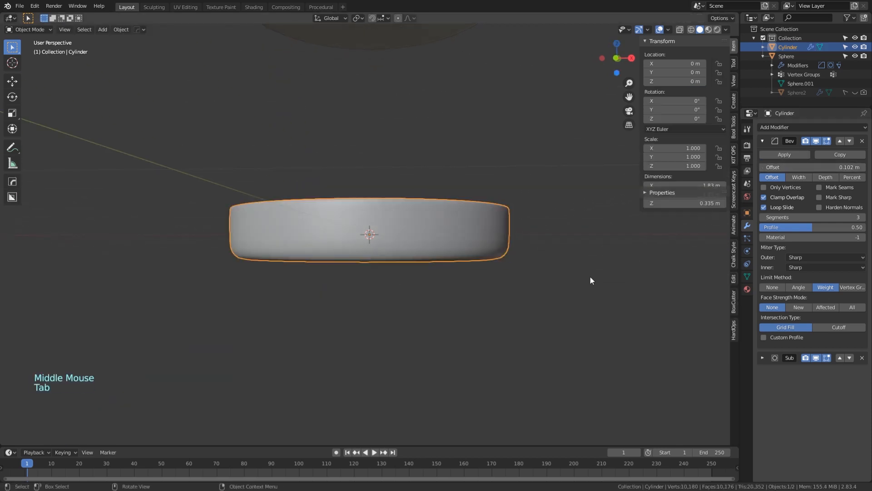
left_click(549, 281)
middle_click_drag(522, 291, 499, 261)
left_click(441, 283)
middle_click_drag(442, 282, 453, 249)
In Edit Mode with vertex selection, select the cylinder's bottom face and inset it by about 0.128 m
key("Tab")
left_click(511, 246, "alt")
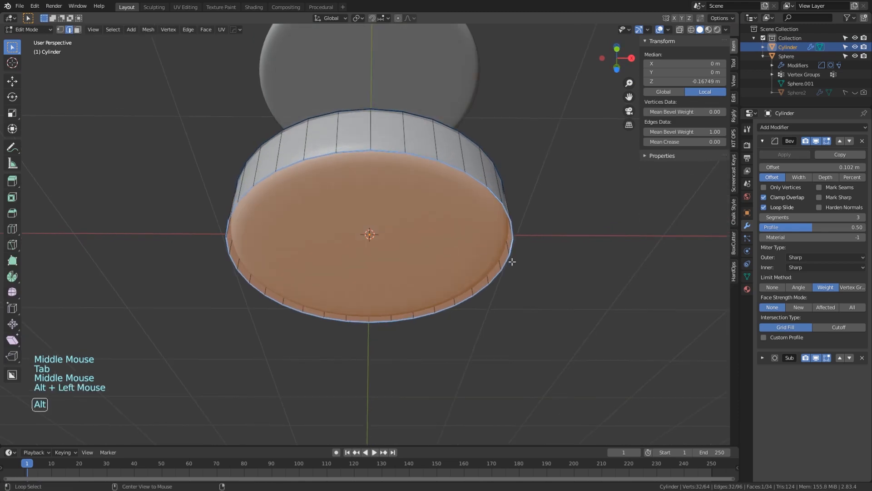
left_click(510, 249, "alt")
middle_click_drag(533, 266, 535, 281)
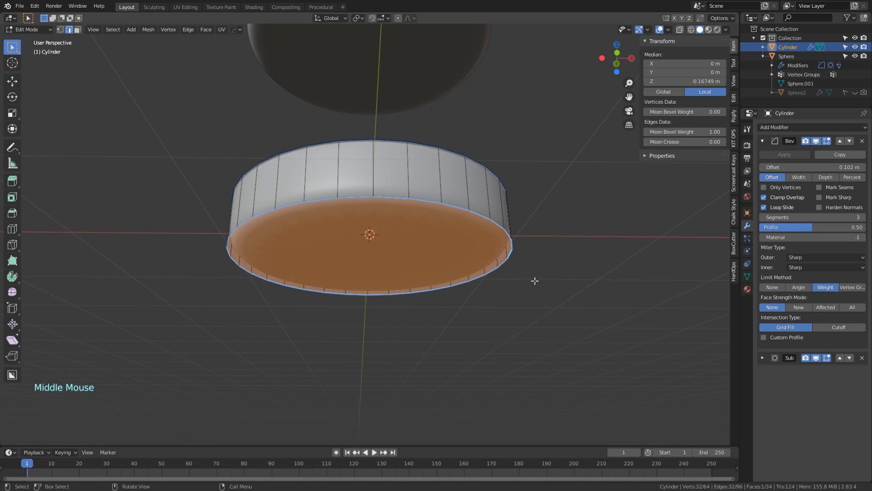
key("1")
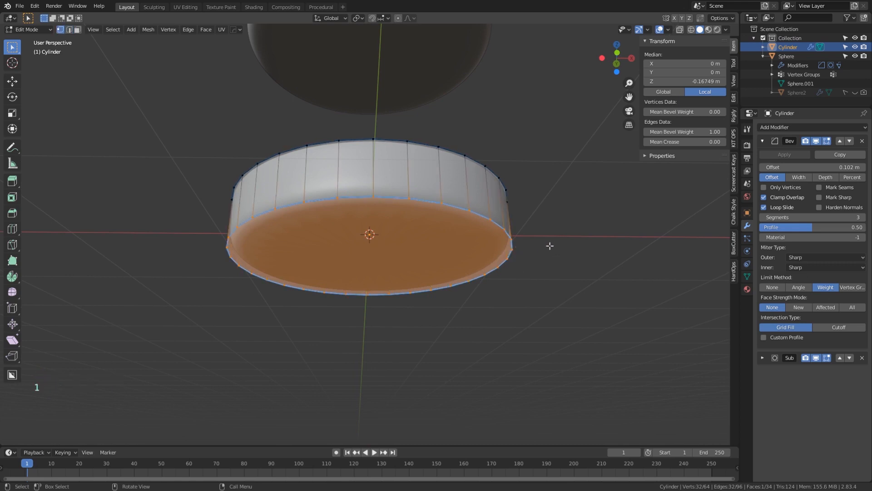
key("i")
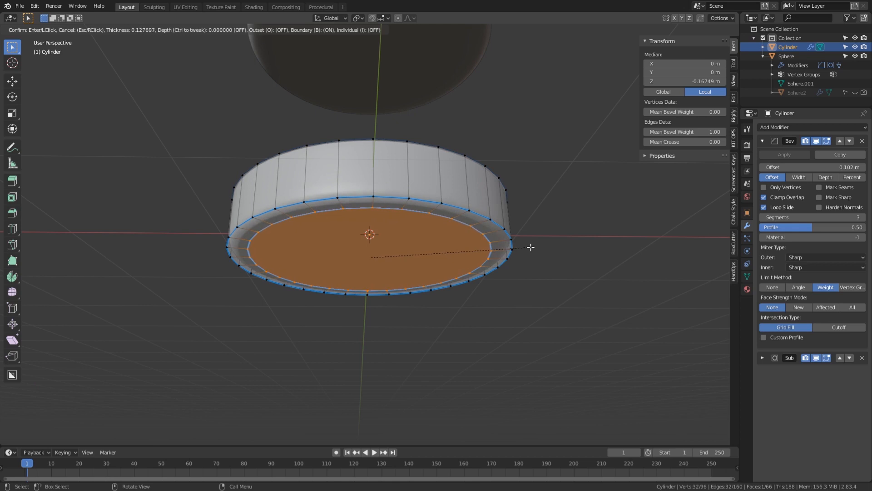
left_click(530, 247)
Inset the inner bottom face again by about 0.328 m and check the cylinder's shading in Object Mode
key("i")
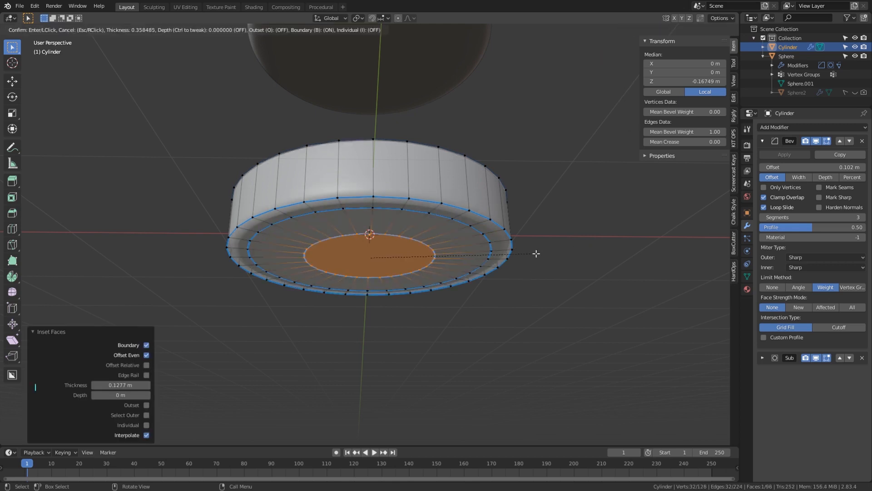
left_click(542, 272)
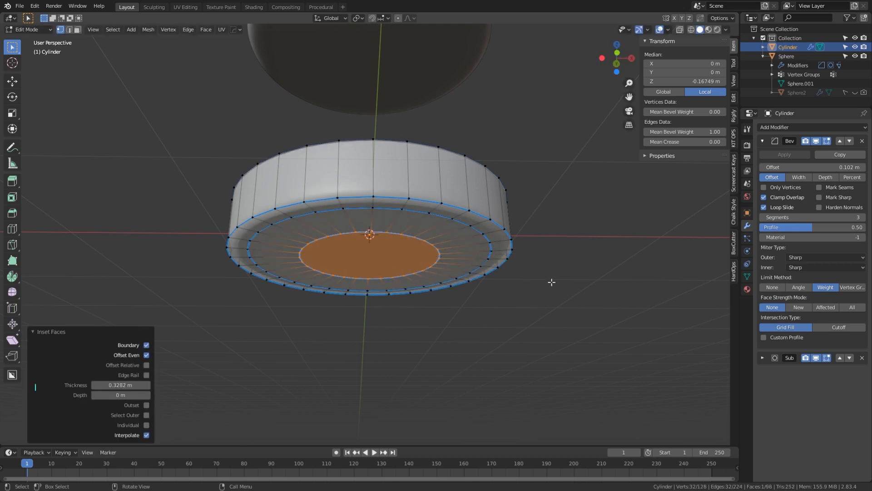
key("Tab")
left_click(549, 260)
middle_click_drag(549, 260, 508, 274)
scroll(536, 246, "down", 3)
scroll(473, 275, "up", 4)
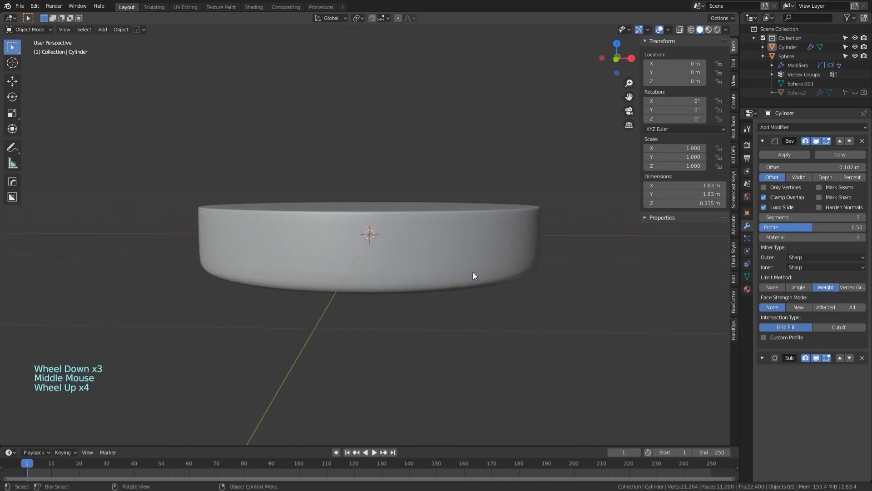
In Edit Mode, select the cylinder's top rim loop, raise its mean edge bevel weight to about 0.43, and return to Object Mode
left_click(518, 215)
key("Tab")
left_click(524, 209, "alt")
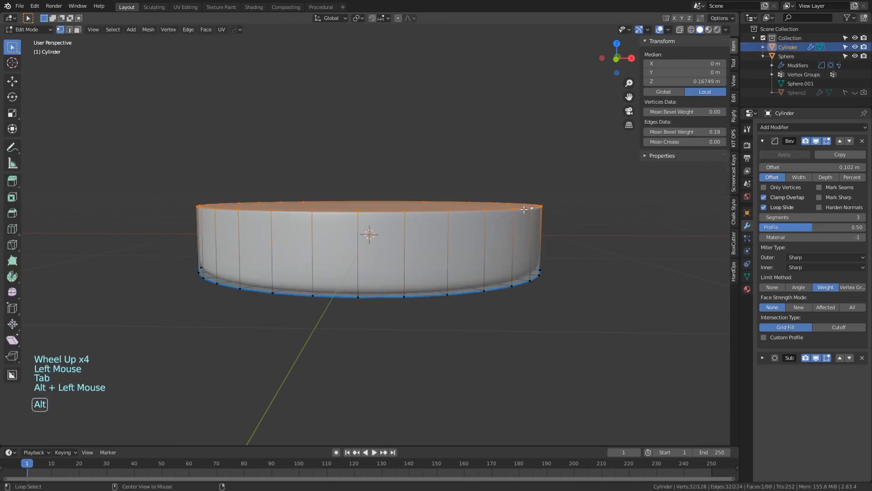
left_click(696, 132)
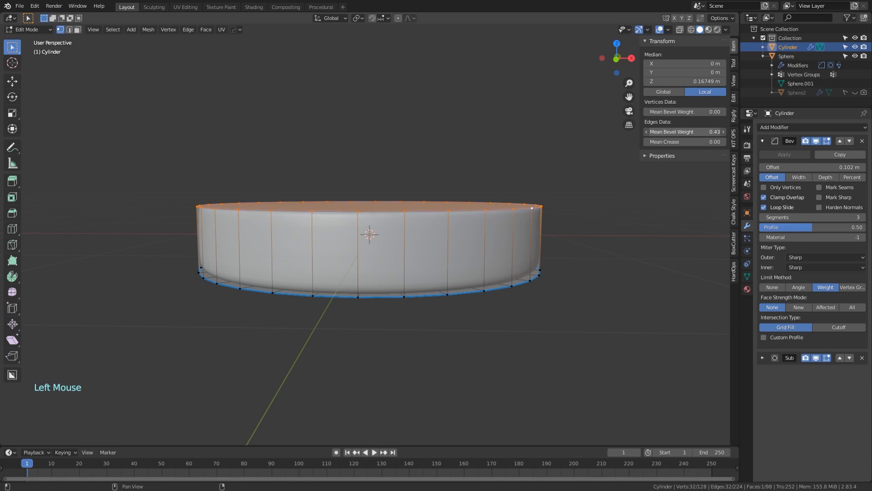
left_click_drag(696, 132, 696, 132)
key("Tab")
scroll(541, 262, "down", 1)
scroll(542, 259, "down", 1)
middle_click_drag(527, 264, 508, 292)
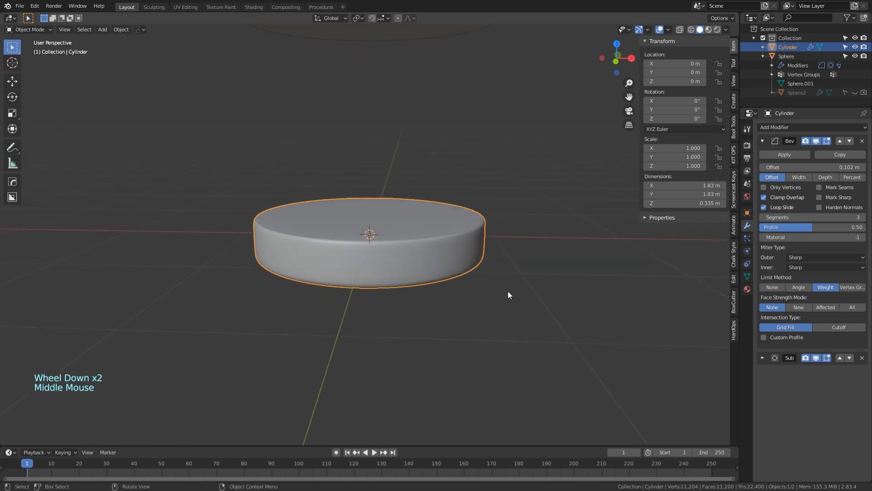
In front view, scale the cylinder up uniformly by about 1.03 to match the dome's width
left_click(463, 331)
middle_click_drag(463, 331, 444, 308)
scroll(451, 341, "down", 1)
scroll(445, 338, "up", 4)
scroll(439, 339, "down", 6)
key("KP_1")
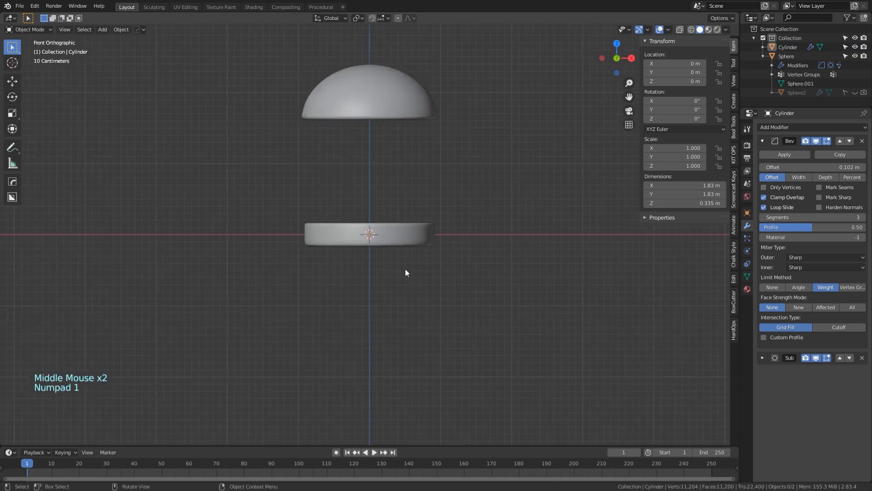
scroll(384, 255, "up", 1)
left_click(383, 239)
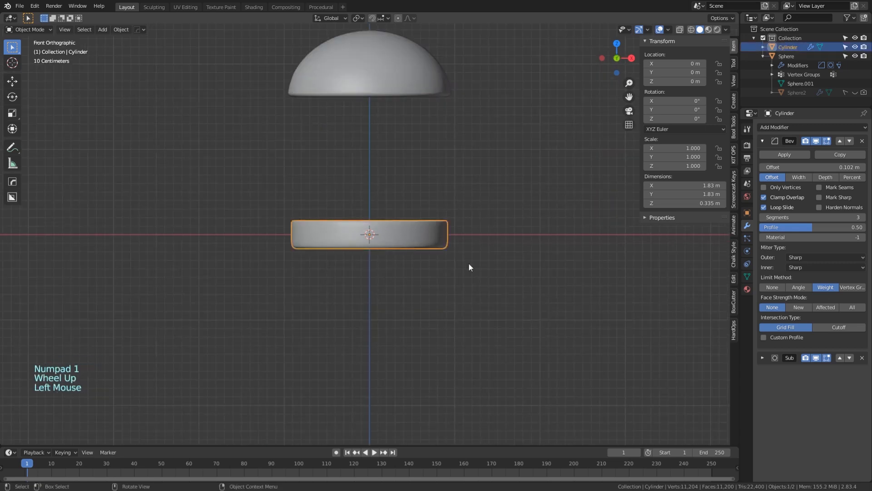
key("s")
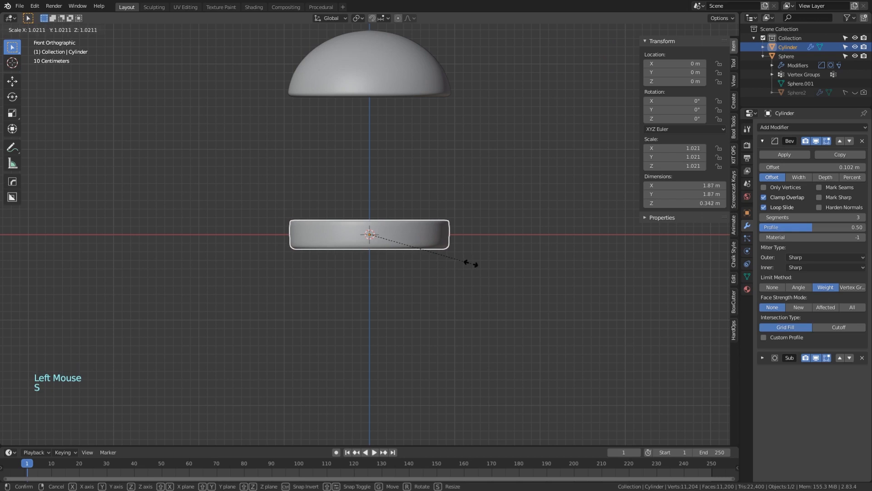
left_click(472, 264)
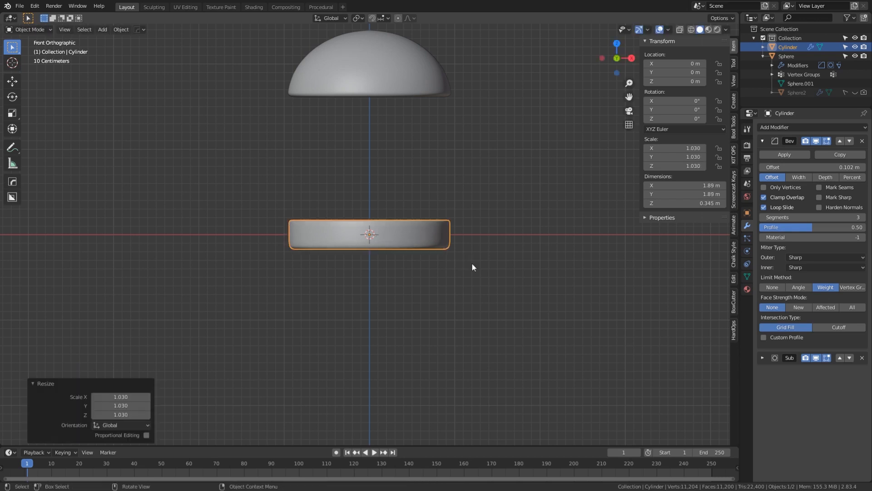
Apply the cylinder's scale and deselect it
key("ctrl+a")
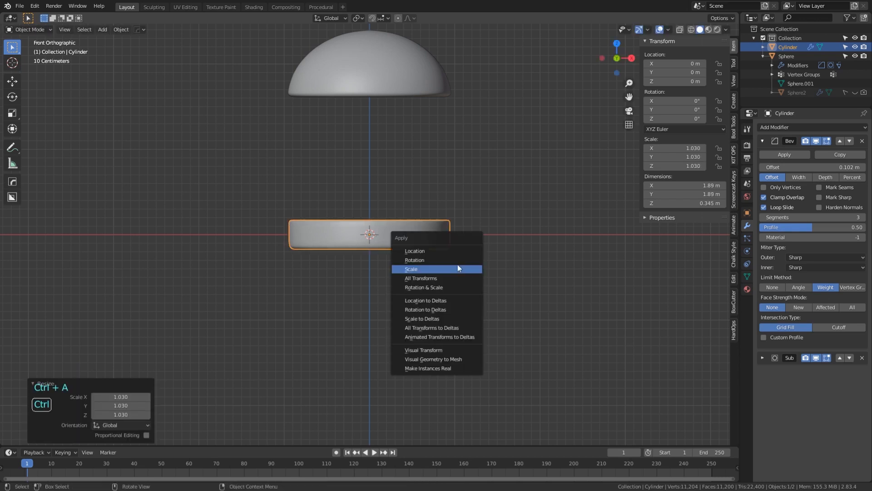
left_click(457, 266)
left_click(481, 279)
scroll(446, 274, "down", 2)
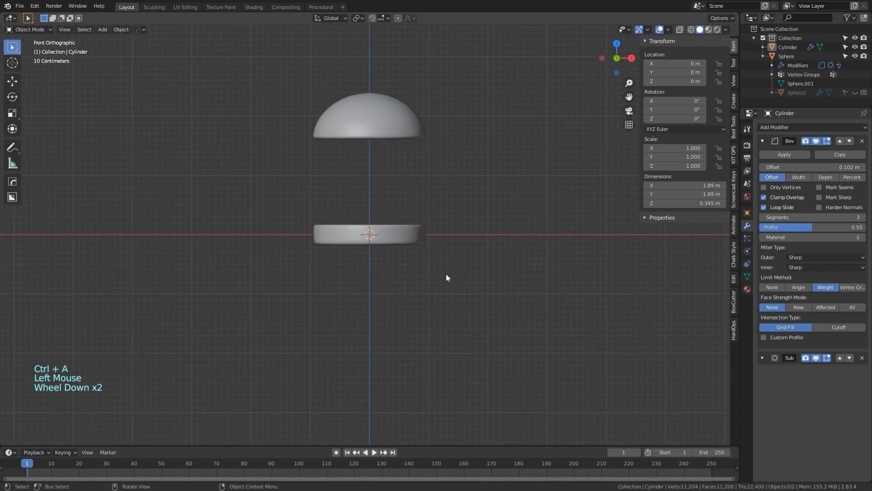
mouse_move(445, 263)
middle_mouse_down()
mouse_move(522, 250)
mouse_move(485, 285)
mouse_move(440, 271)
middle_mouse_up()
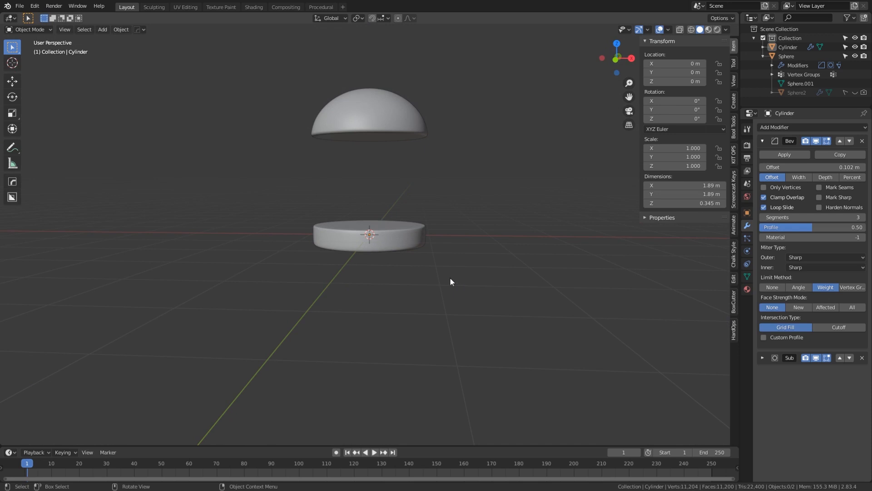
Select the dome and switch the viewport shading to Material Preview
left_click(347, 113)
middle_click_drag(359, 119, 458, 214)
scroll(453, 172, "down", 1)
scroll(458, 213, "up", 1)
middle_click_drag(458, 214, 465, 287)
scroll(465, 287, "up", 3)
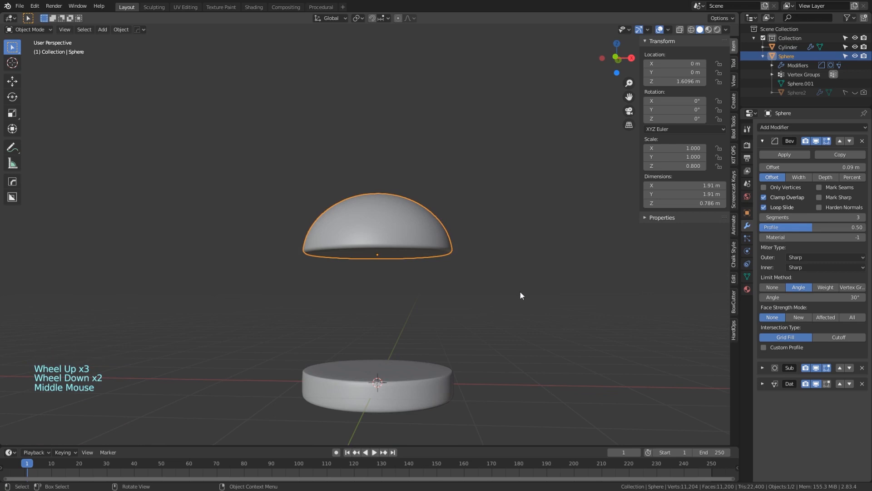
left_click(708, 30)
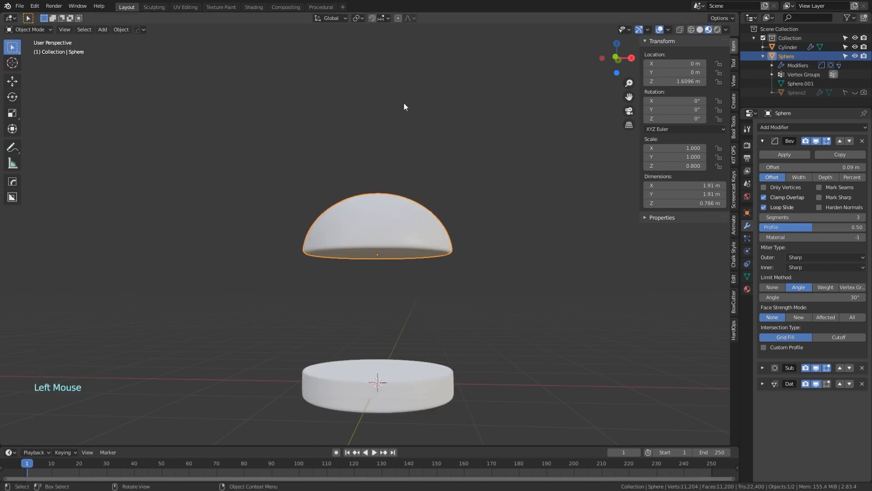
Switch to the Shading workspace and create a new material on the dome named Top Bread
left_click(253, 7)
middle_click_drag(431, 204, 401, 180)
scroll(395, 174, "up", 6)
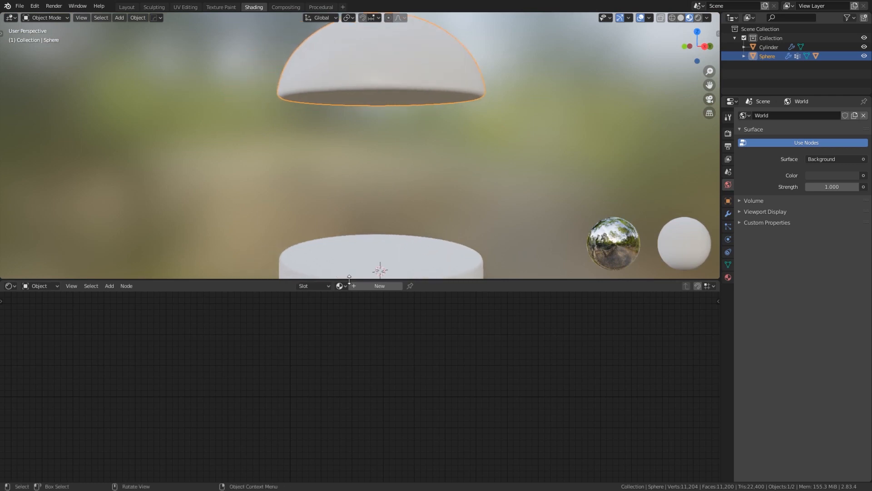
left_click(370, 286)
double_click(367, 286)
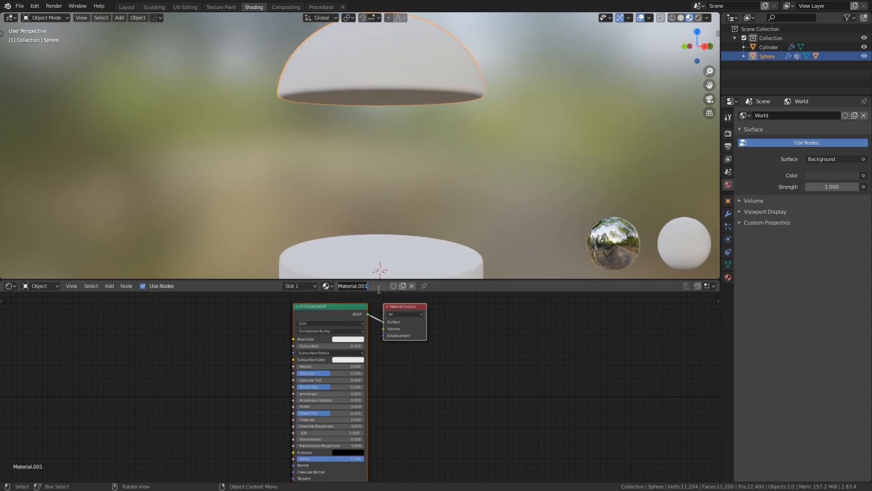
type("B")
key("BackSpace")
type("Top Bread")
key("Return")
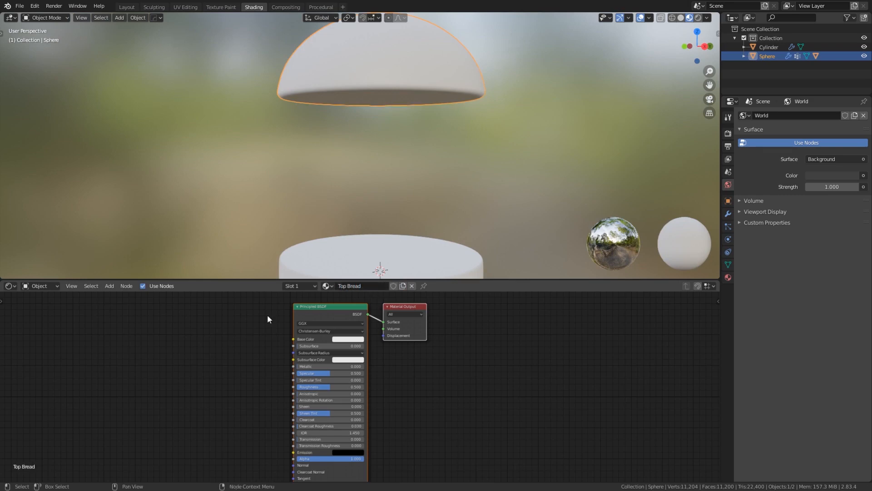
Enlarge the node editor against the 3D view, frame the dome and the shader nodes, and deselect the dome
scroll(267, 315, "down", 2)
left_click_drag(274, 279, 275, 144)
scroll(465, 124, "down", 3)
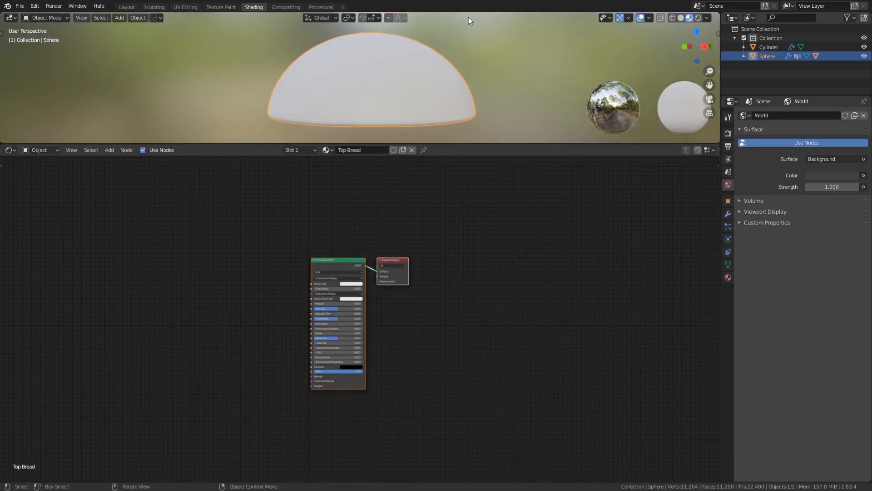
left_click_drag(438, 144, 459, 212)
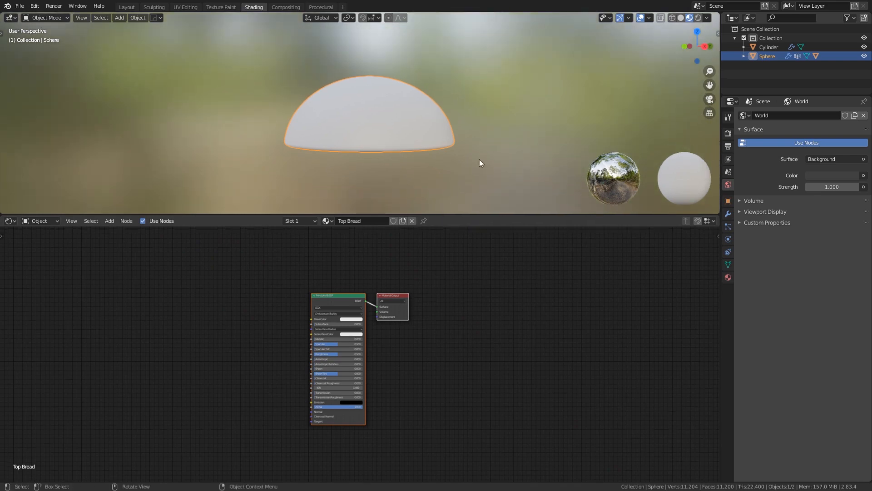
scroll(500, 153, "up", 2)
left_click(533, 143)
scroll(255, 335, "up", 2)
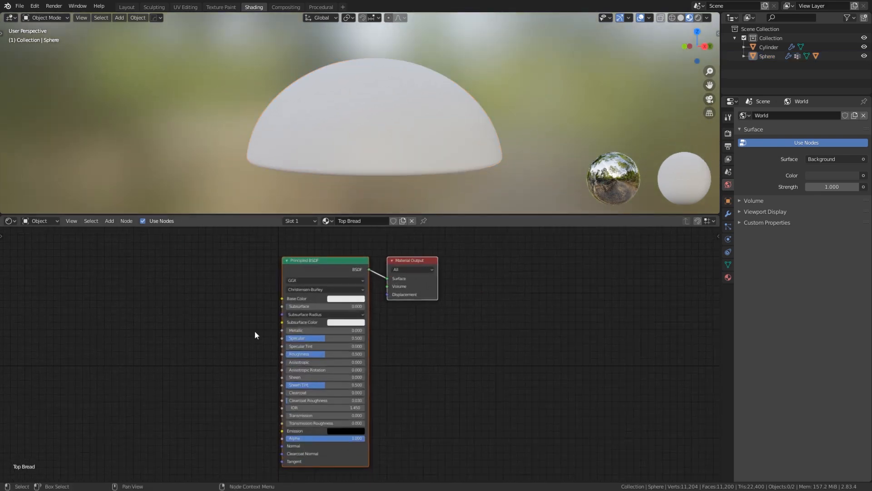
Move the Principled BSDF and Material Output nodes aside to make room in front of them for texture nodes
left_click_drag(414, 260, 532, 261)
left_click(319, 269)
scroll(302, 300, "down", 2)
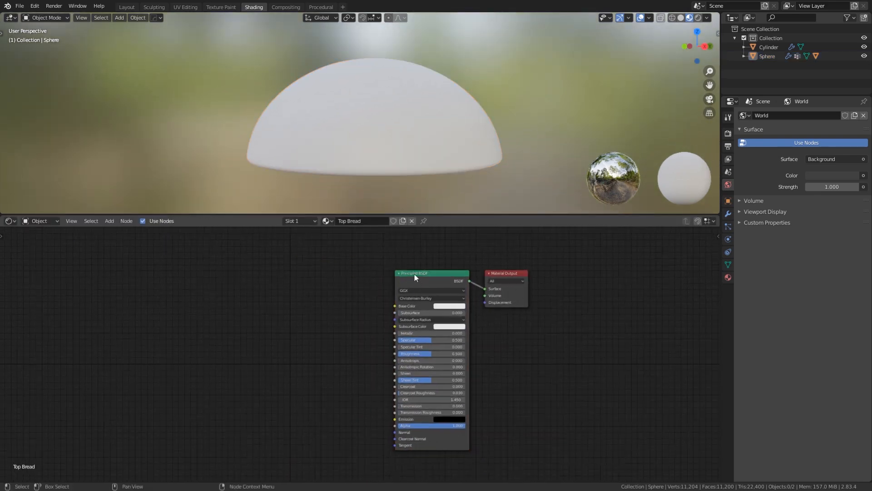
Add a Texture Coordinate node well ahead of the Principled BSDF node, leaving space between them
middle_click_drag(226, 308, 347, 336)
scroll(341, 318, "down", 3)
key("shift+a")
left_click(324, 329)
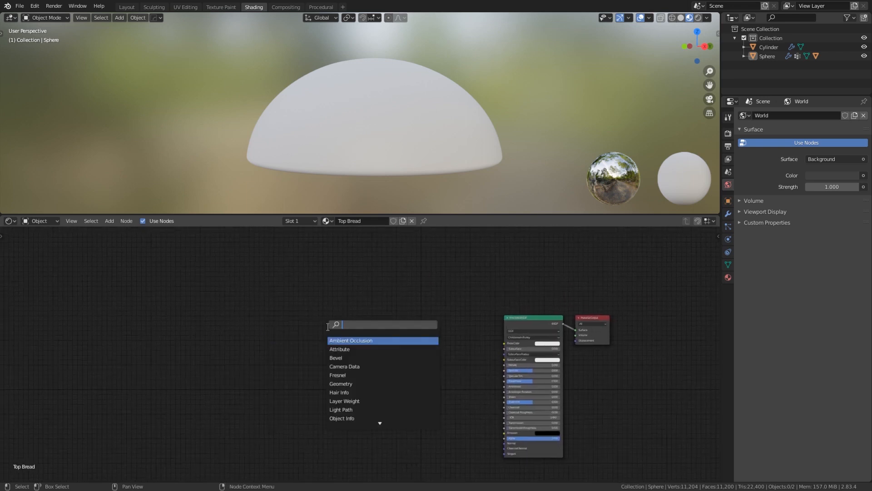
type("texture")
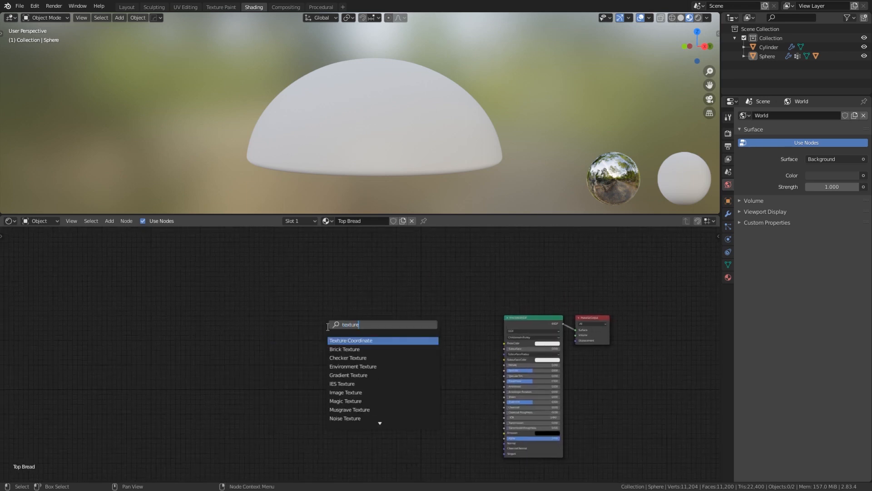
key("Return")
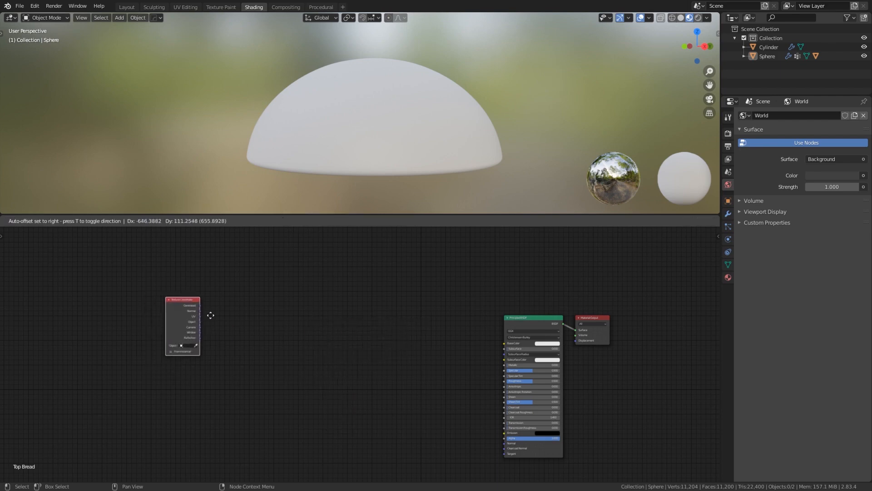
left_click(212, 326)
Add a Separate XYZ node above the Texture Coordinate node and connect the Generated output to its Vector input
scroll(213, 322, "up", 2)
middle_click_drag(217, 320, 261, 350)
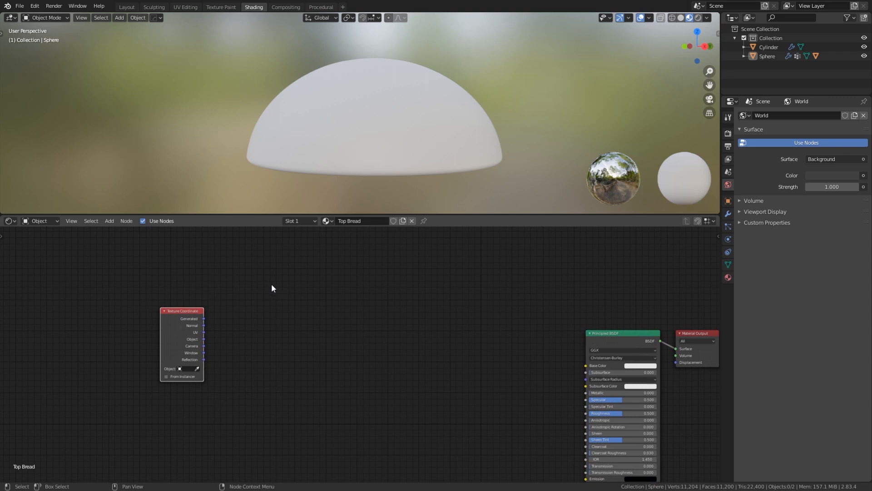
middle_click_drag(273, 278, 260, 320)
key("shift+a")
left_click(262, 308)
type("separa")
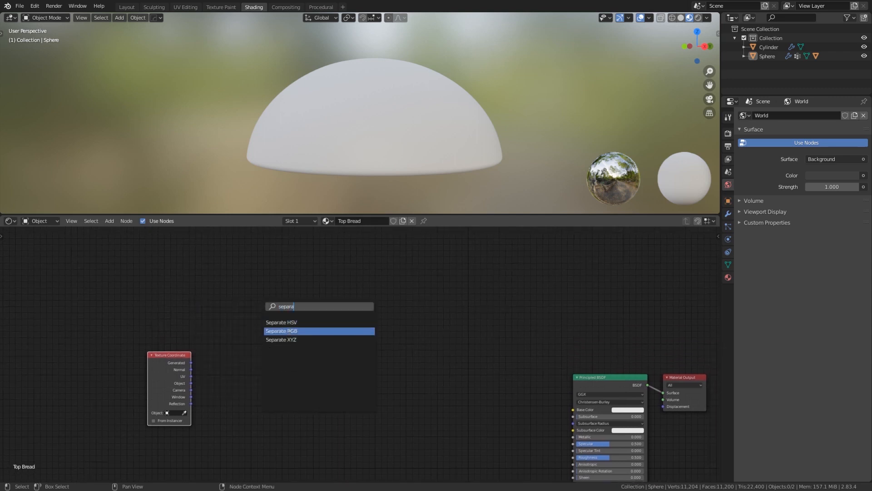
left_click(281, 339)
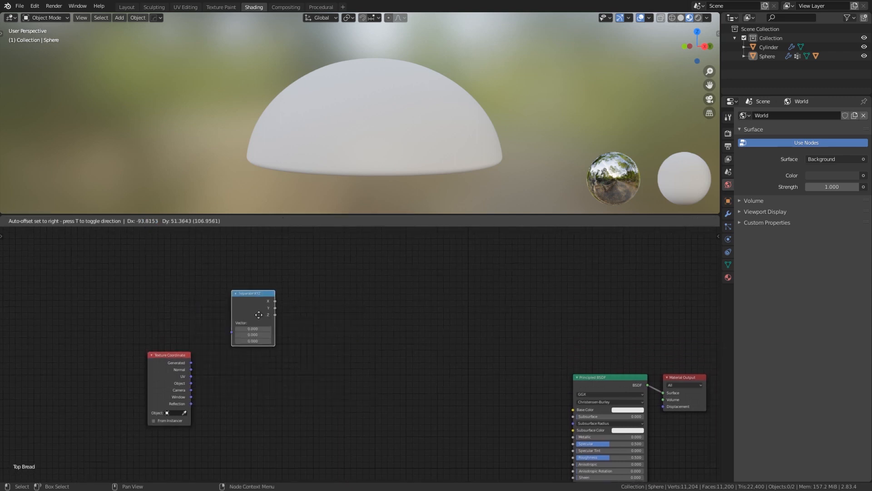
left_click(250, 302)
left_click_drag(192, 362, 217, 306)
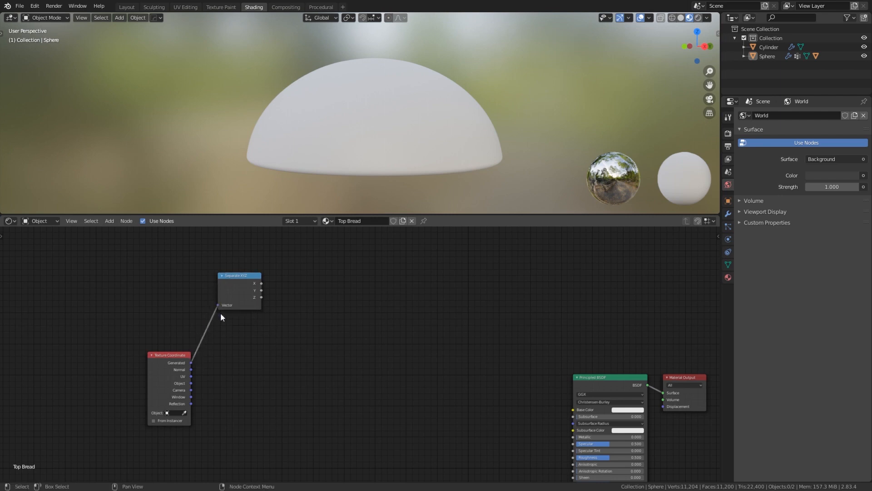
Preview the Separate XYZ node's Z output on the dome through a Viewer node
left_click(234, 285, "ctrl+shift")
left_click(234, 285, "ctrl+shift")
left_click(235, 285, "ctrl+shift")
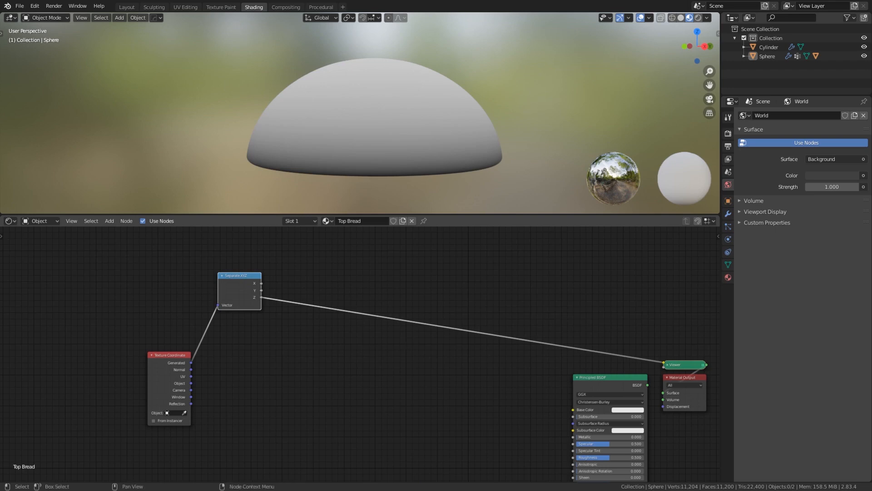
Add a ColorRamp node and insert it on the link between the Separate XYZ Z output and the Viewer
key("shift+a")
left_click(372, 268)
type("ramp")
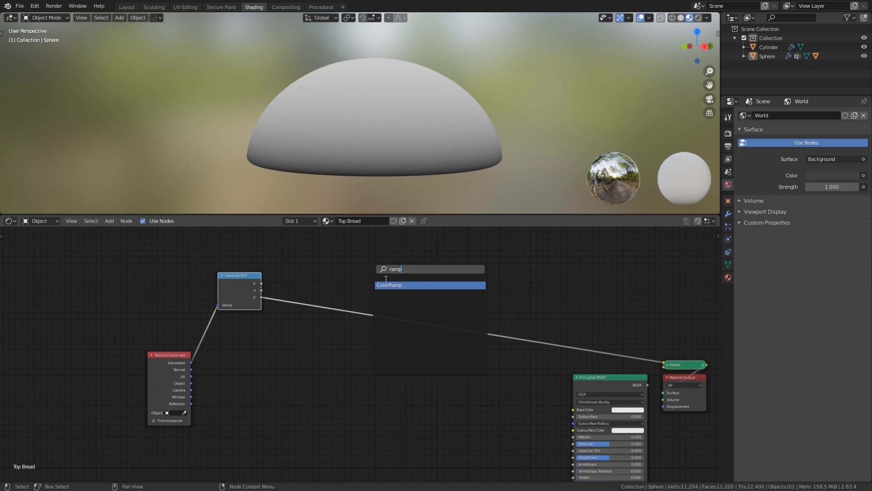
key("Return")
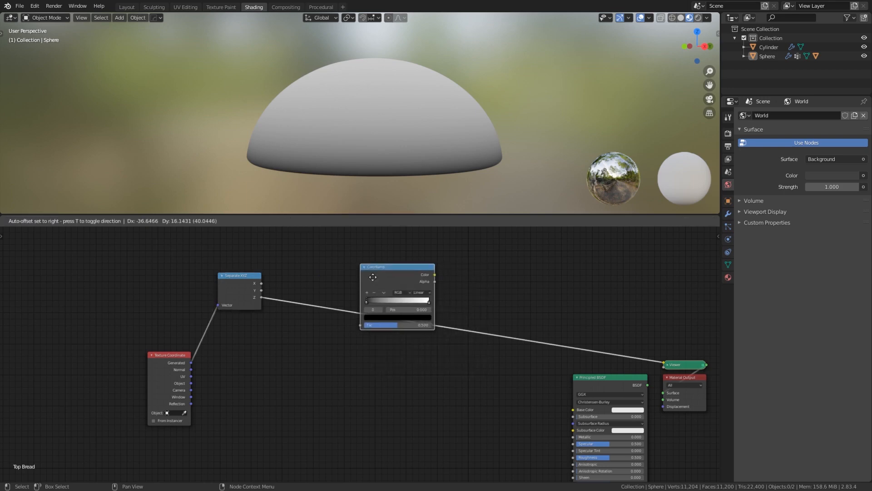
left_click(300, 265)
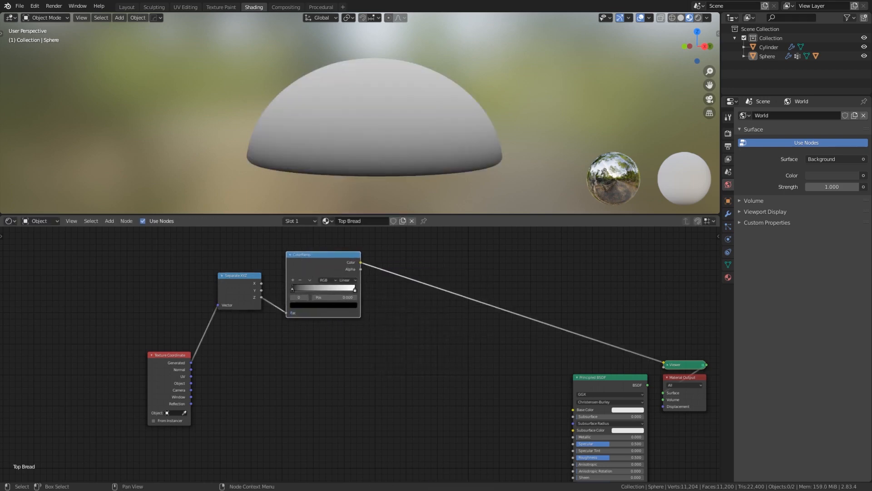
Set the color of the ColorRamp's end stop at position 1 to hex 622721
left_click(355, 289)
scroll(332, 334, "up", 3)
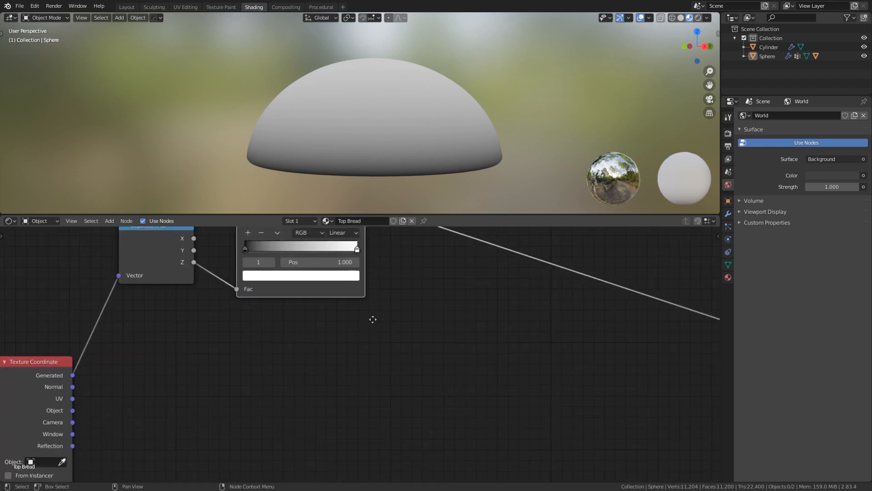
middle_click_drag(372, 317, 406, 402)
scroll(400, 358, "up", 1)
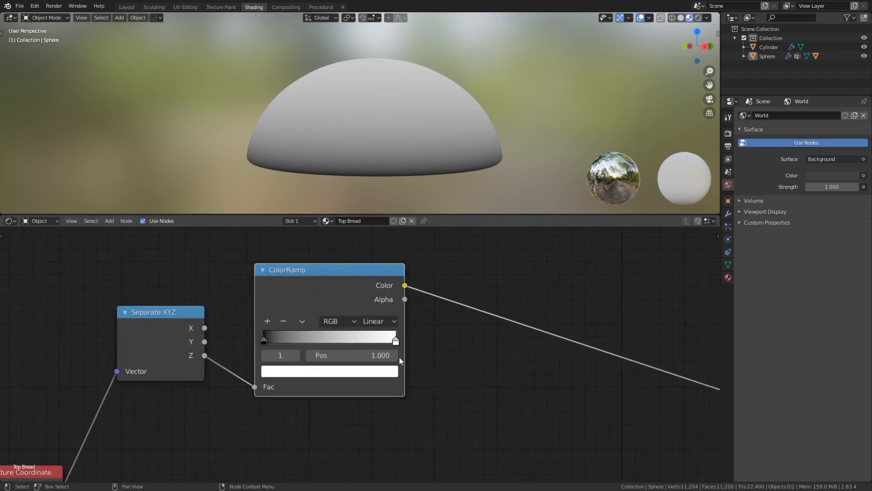
left_click(370, 374)
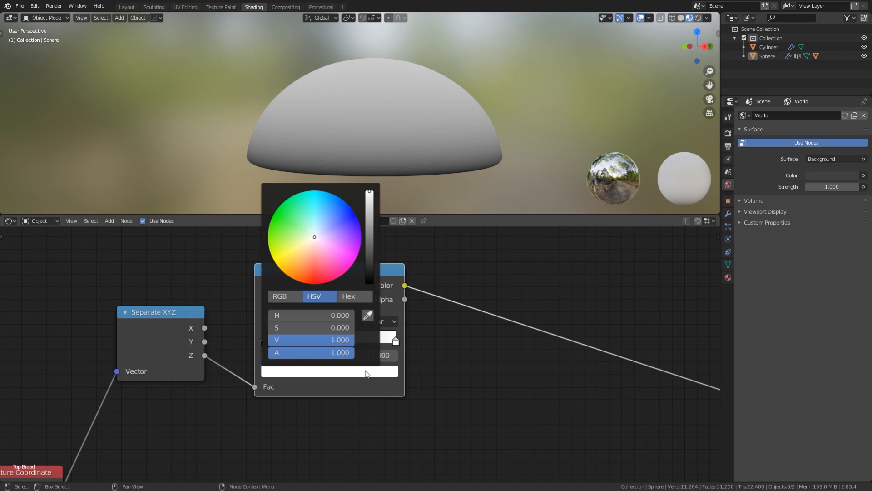
left_click(284, 298)
left_click(348, 295)
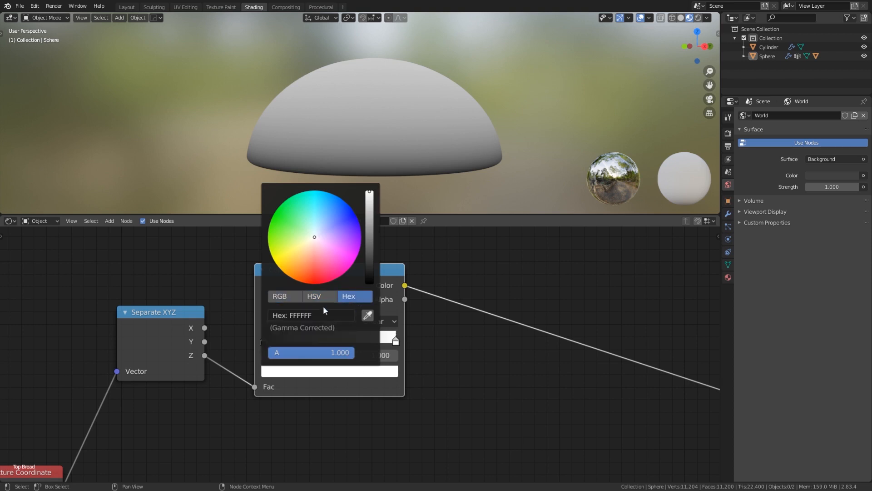
left_click(327, 314)
type("622721")
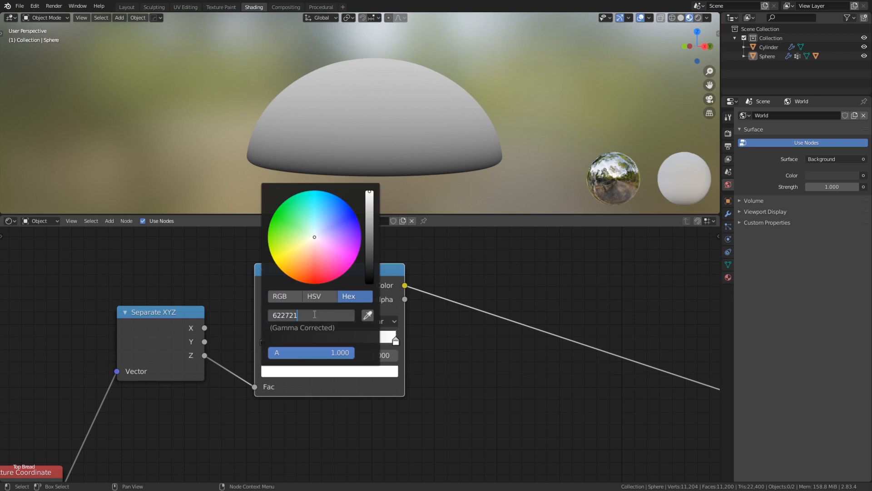
key("Return")
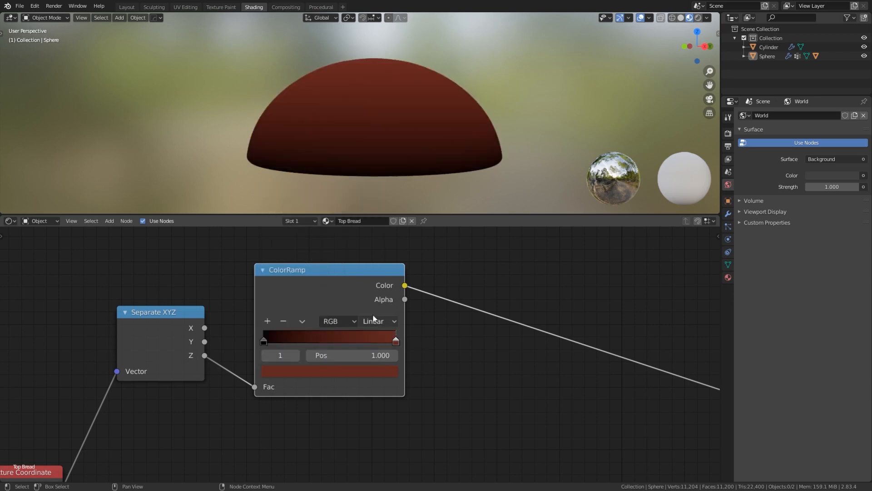
Add a middle stop to the ColorRamp and set its position to 0.123
left_click(269, 319)
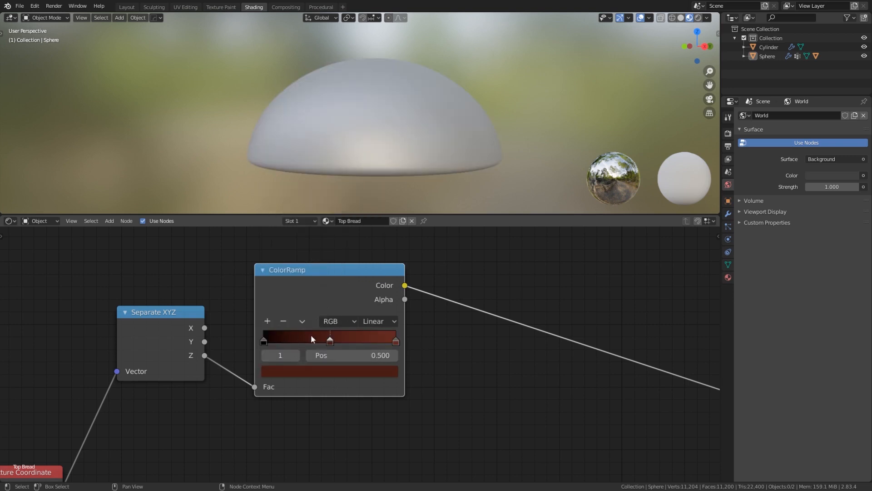
left_click_drag(332, 345, 318, 345)
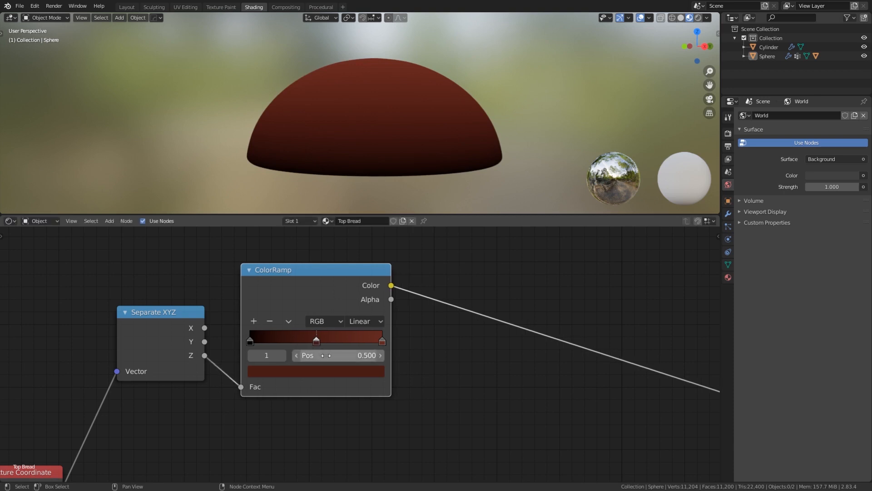
left_click(332, 356)
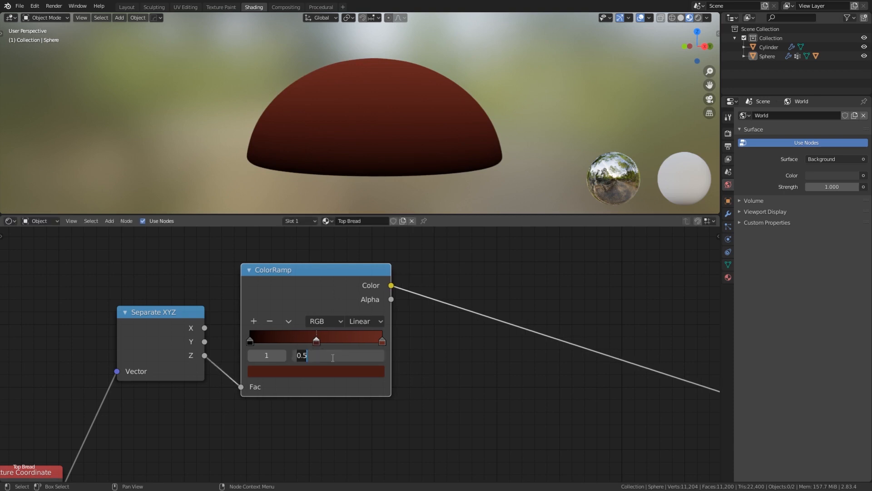
type("012")
key("BackSpace")
key("BackSpace")
type(".123")
key("Return")
left_click(332, 357)
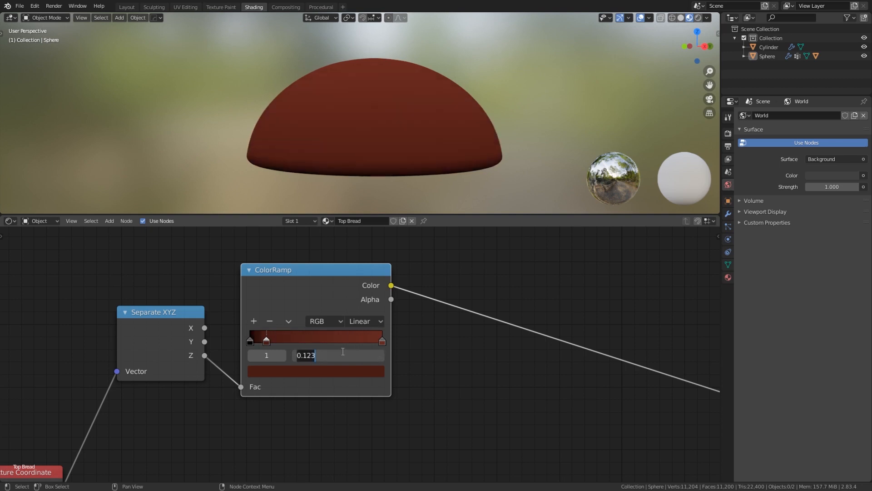
type("C98455")
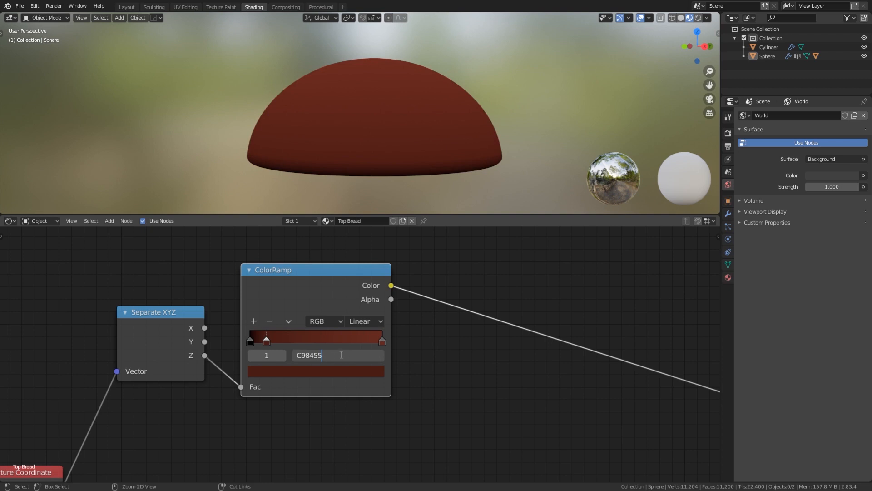
key("Return")
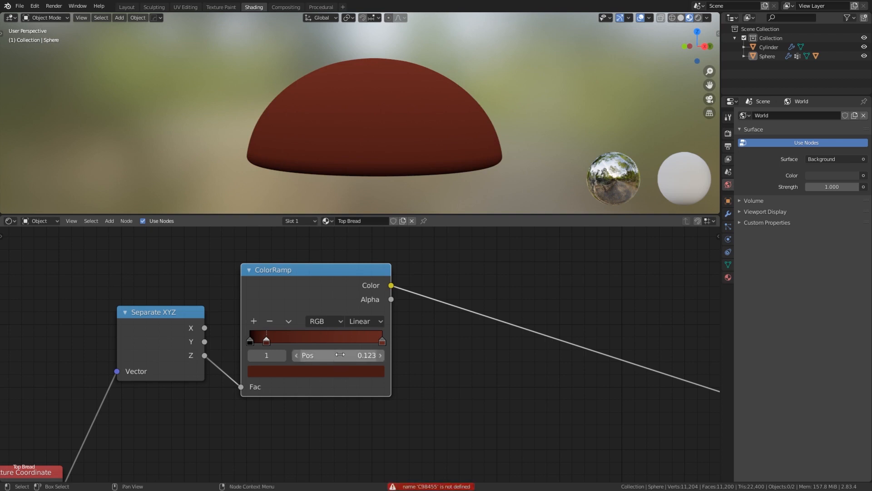
Set the color of the ColorRamp's middle stop to hex C98455
left_click(339, 368)
left_click(309, 314)
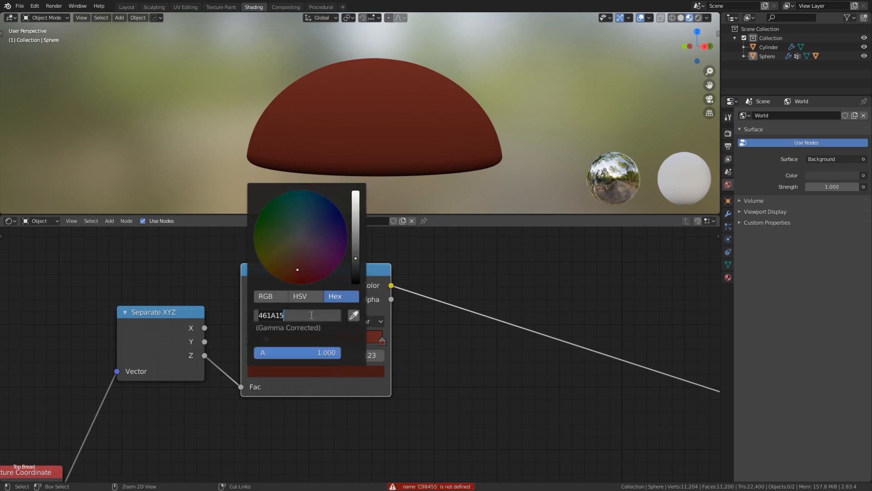
type("C98455")
key("Return")
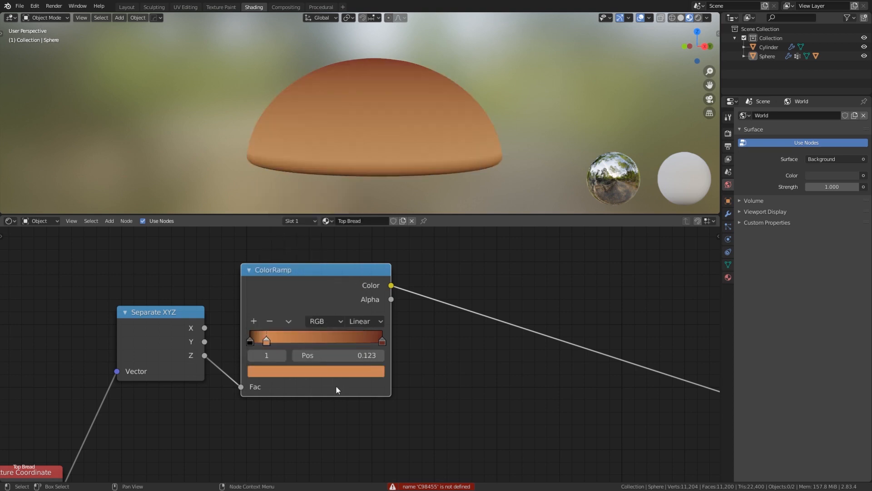
Set the color of the ColorRamp's first stop at position 0 to hex F0C49E
left_click(250, 340)
left_click(284, 372)
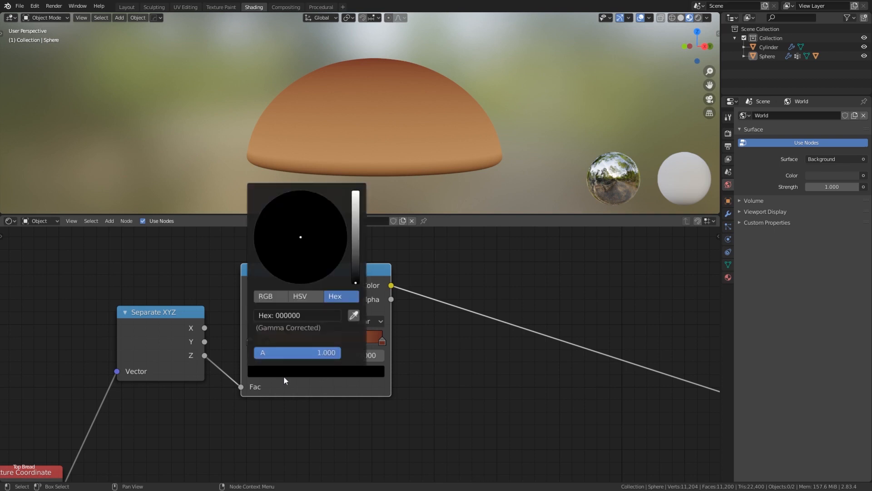
left_click(304, 316)
type("F0C49E")
key("Return")
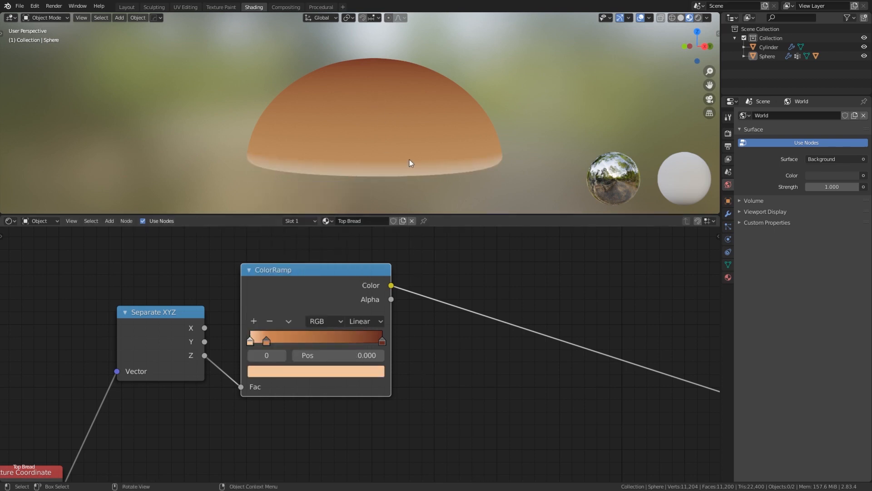
Move the ColorRamp node slightly closer to the Separate XYZ node
scroll(403, 144, "down", 2)
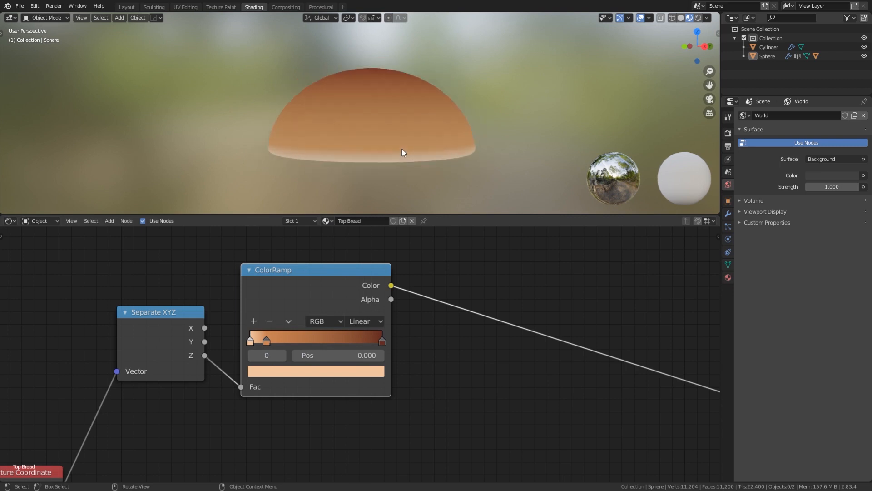
scroll(438, 275, "down", 1)
scroll(439, 274, "down", 3)
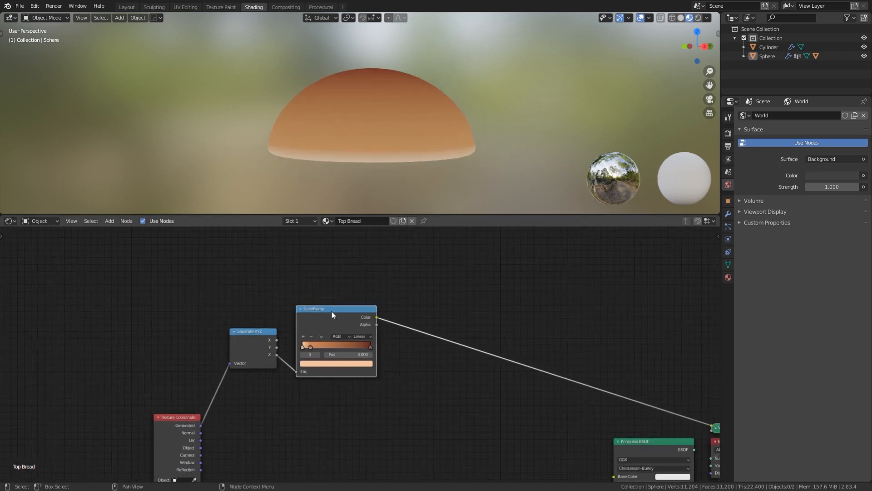
left_click_drag(331, 309, 322, 312)
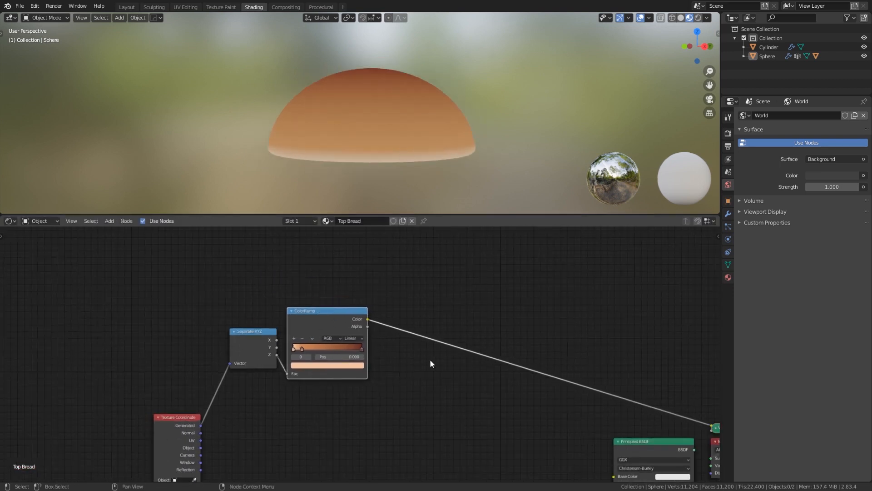
Add a Mapping node and place it beside the Texture Coordinate node, below Separate XYZ
scroll(381, 404, "down", 2)
key("shift+a")
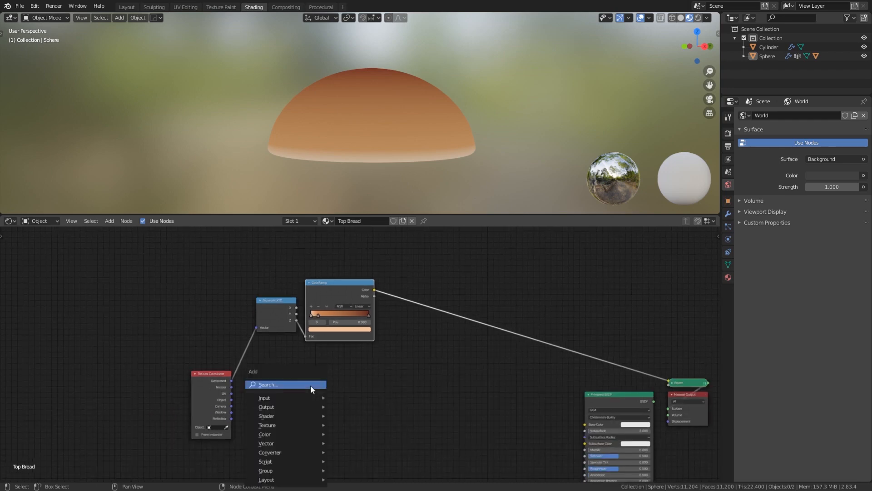
left_click(311, 386)
type("mapp")
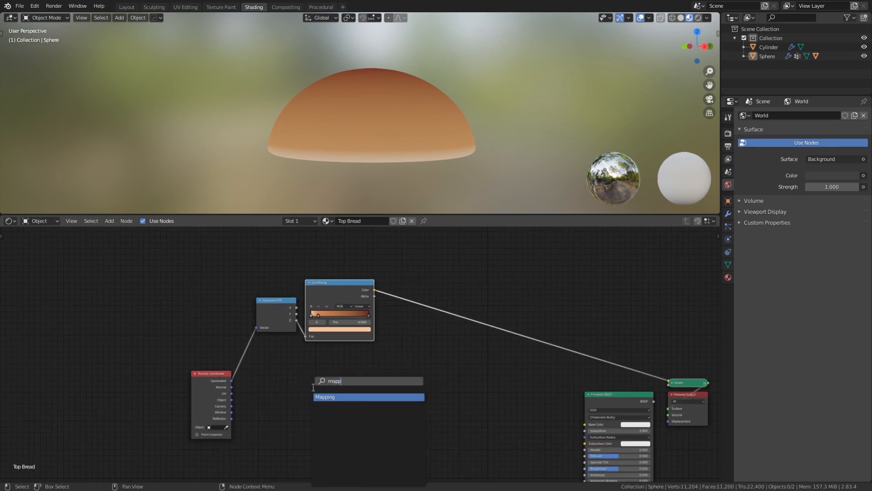
key("Return")
left_click(270, 385)
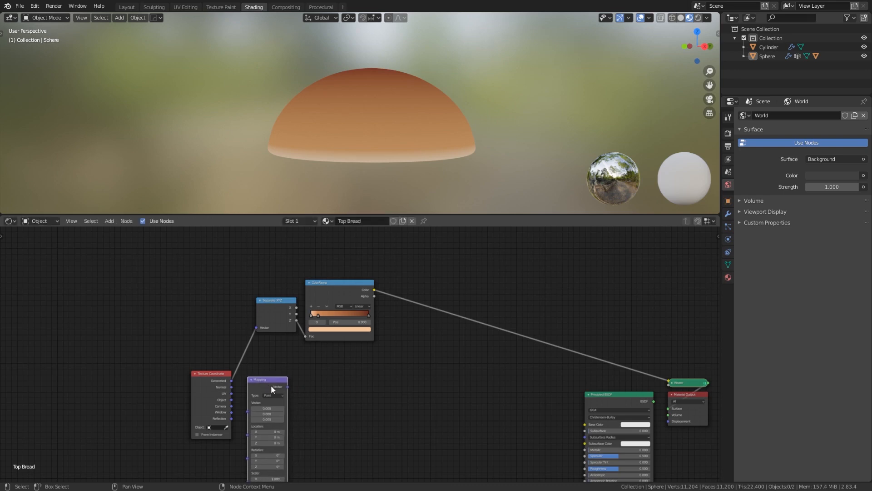
middle_click_drag(369, 391, 371, 354)
scroll(353, 357, "up", 4)
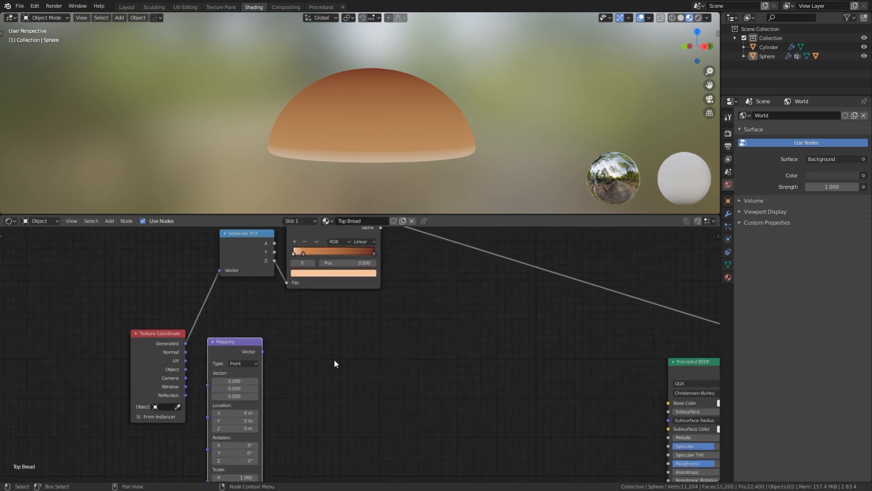
Connect the ColorRamp's Color output to the Principled BSDF's Base Color, and its BSDF output to the Material Output's Surface
scroll(334, 358, "down", 1)
scroll(334, 362, "down", 2)
scroll(499, 359, "down", 1)
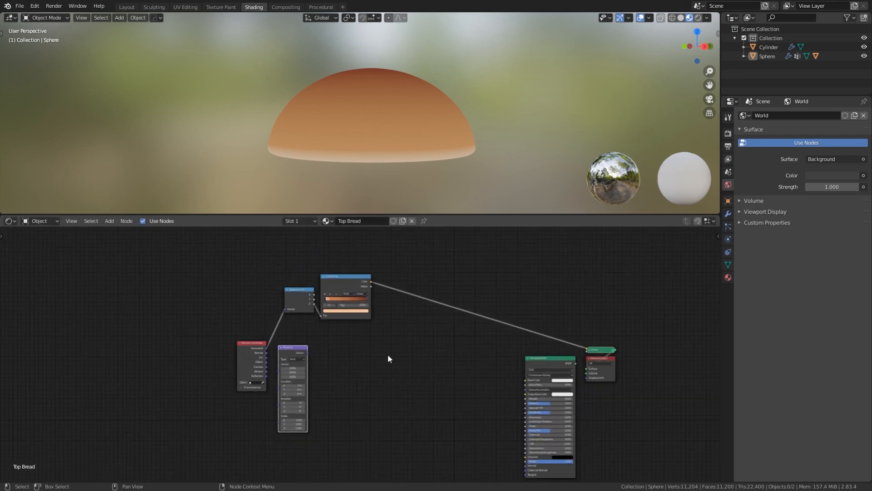
scroll(387, 355, "up", 1)
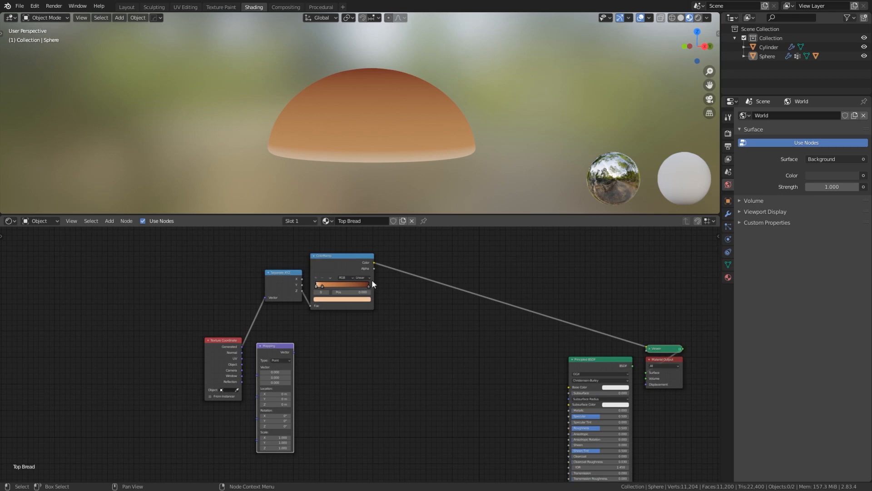
left_click_drag(374, 262, 569, 387)
left_click_drag(634, 365, 646, 372)
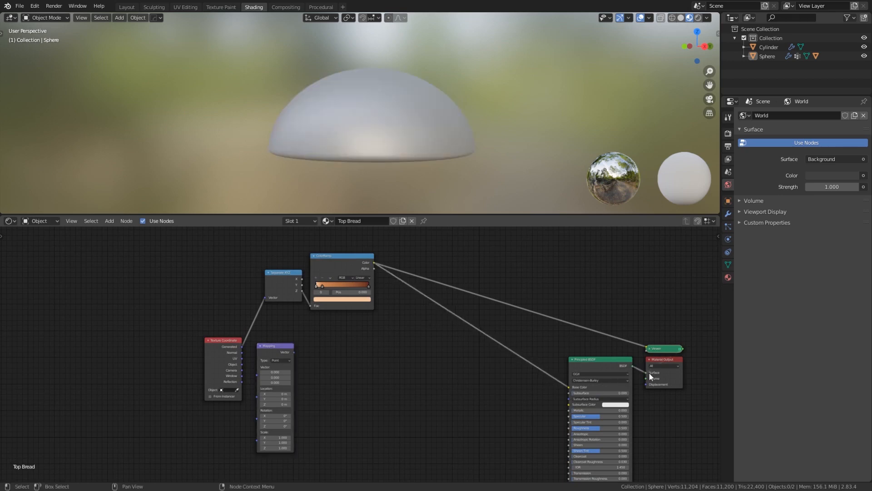
scroll(410, 115, "up", 4)
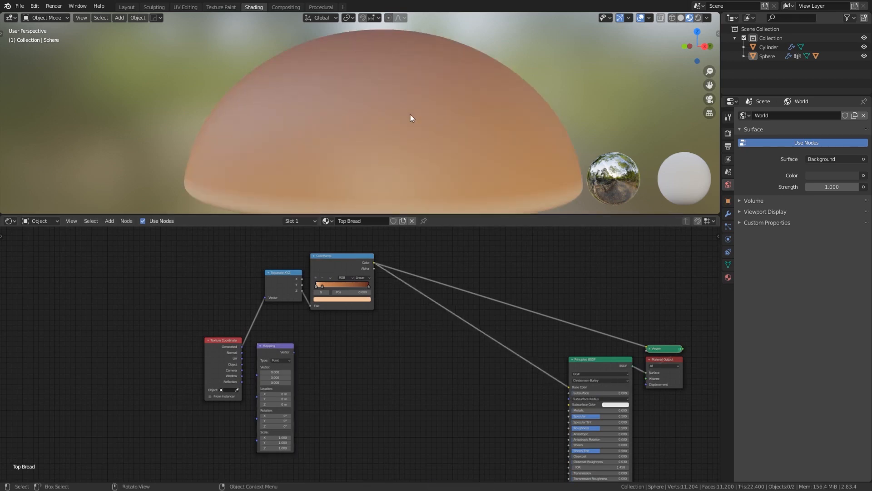
scroll(410, 115, "down", 5)
scroll(244, 399, "up", 1)
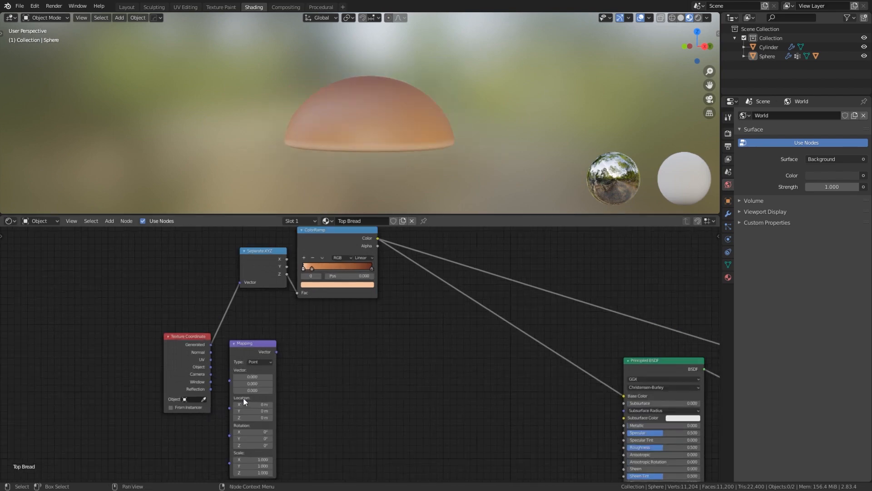
Connect the Texture Coordinate's Generated output to the Mapping node's Vector, and add a Noise Texture node below the ColorRamp
left_click_drag(211, 344, 230, 380)
key("shift+a")
left_click(352, 340)
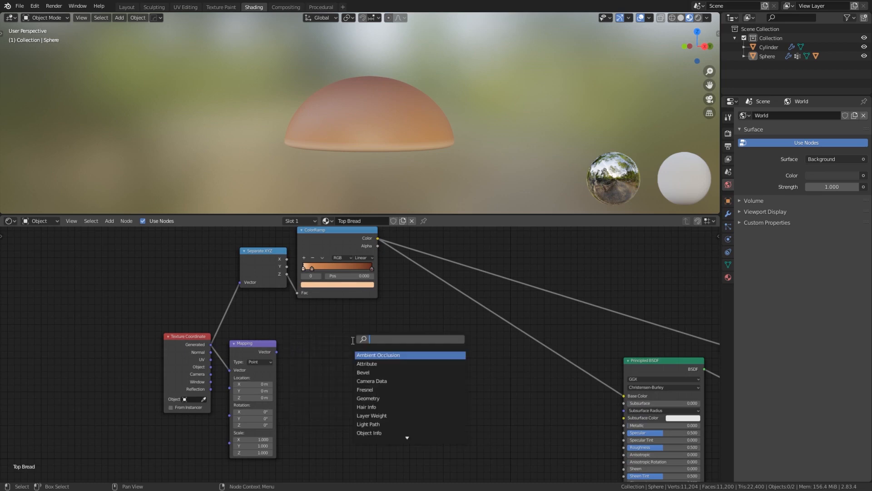
type("nois")
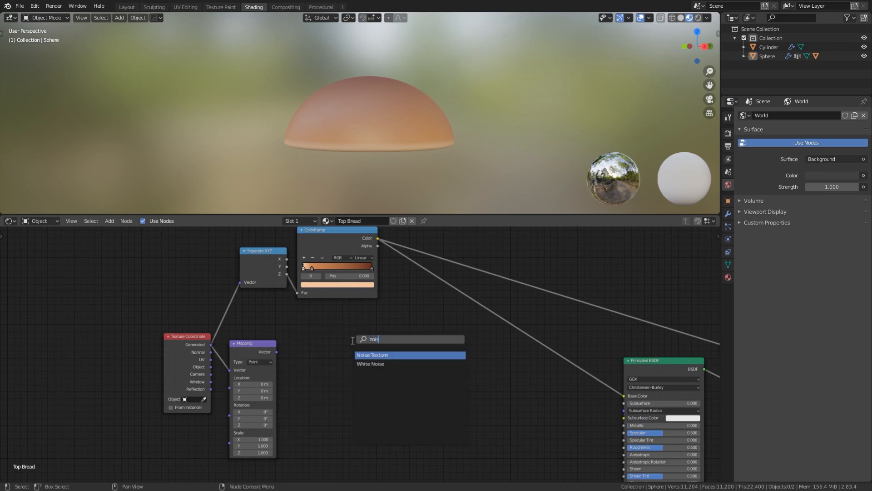
key("Return")
left_click(332, 334)
Rearrange the Mapping and Texture Coordinate nodes lower and nudge the Noise Texture, leaving more space between the nodes
left_click_drag(261, 344, 269, 368)
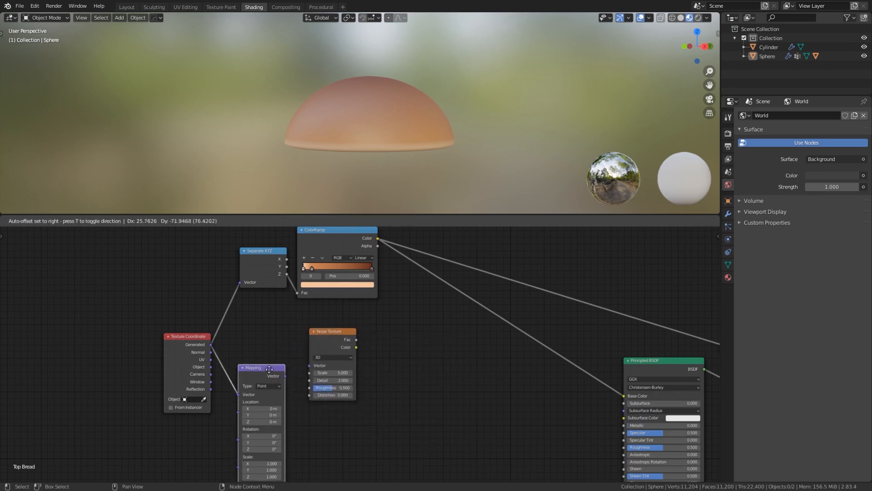
scroll(250, 345, "down", 3)
middle_click_drag(254, 346, 275, 301)
left_click_drag(250, 298, 226, 338)
middle_click_drag(315, 310, 262, 360)
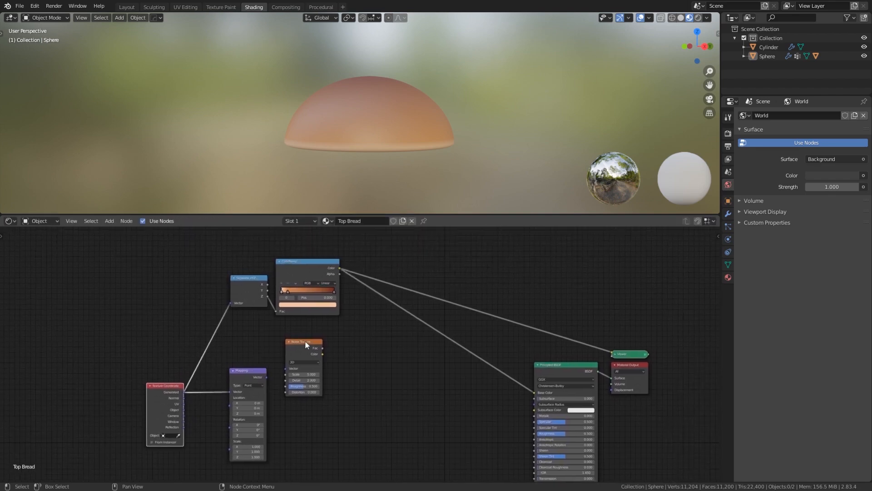
left_click_drag(306, 345, 307, 346)
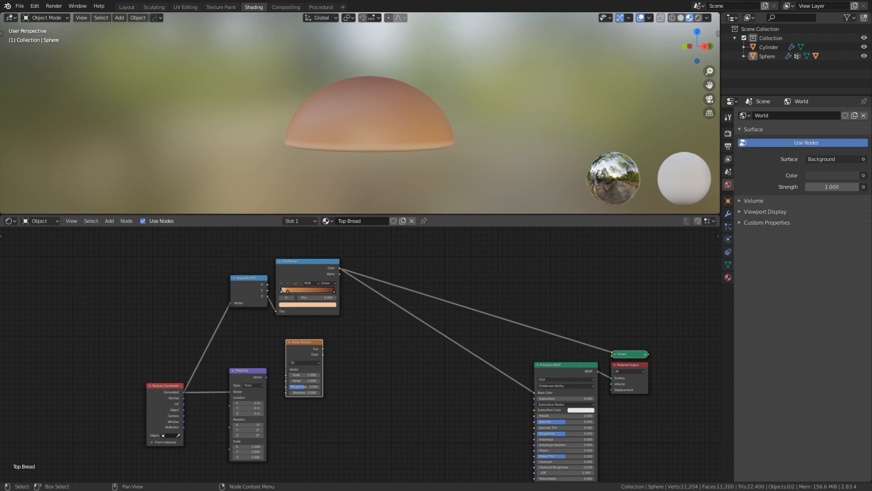
key("shift+a")
left_click(446, 273)
type("mix")
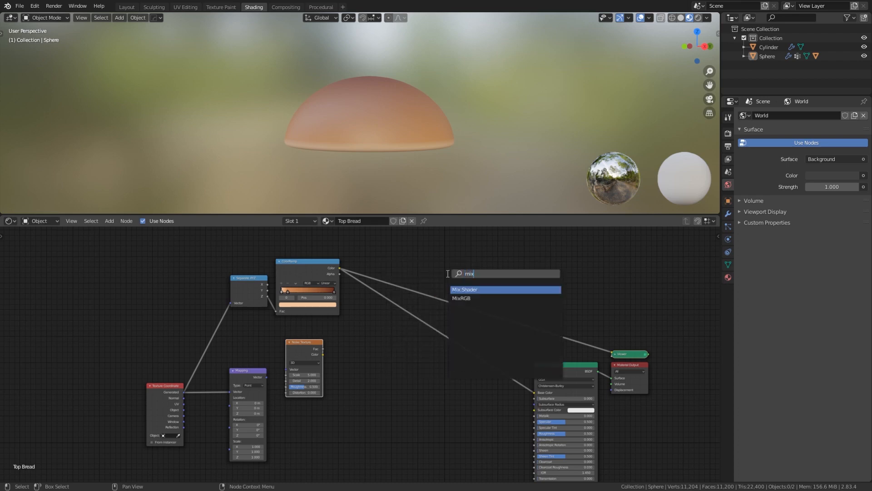
key("Return")
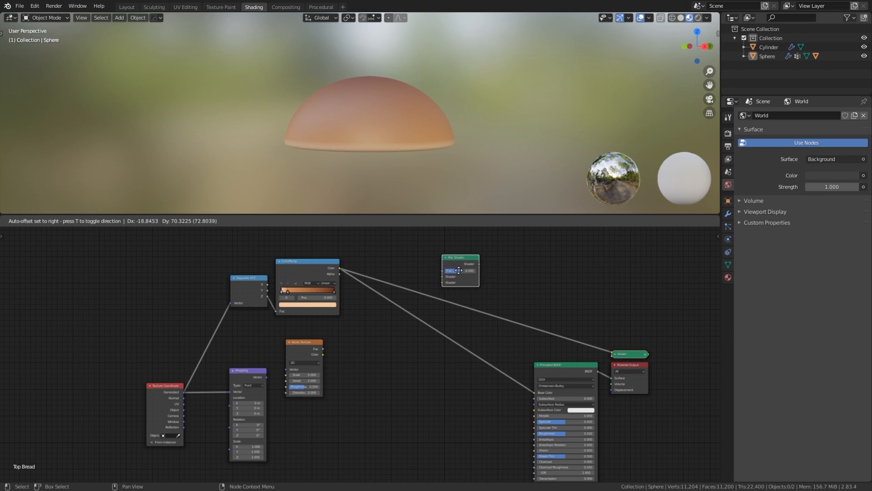
key("Escape")
Add a MixRGB node beyond the ColorRamp and connect the ColorRamp's Color output to its Color1 input
key("shift+a")
left_click(459, 272)
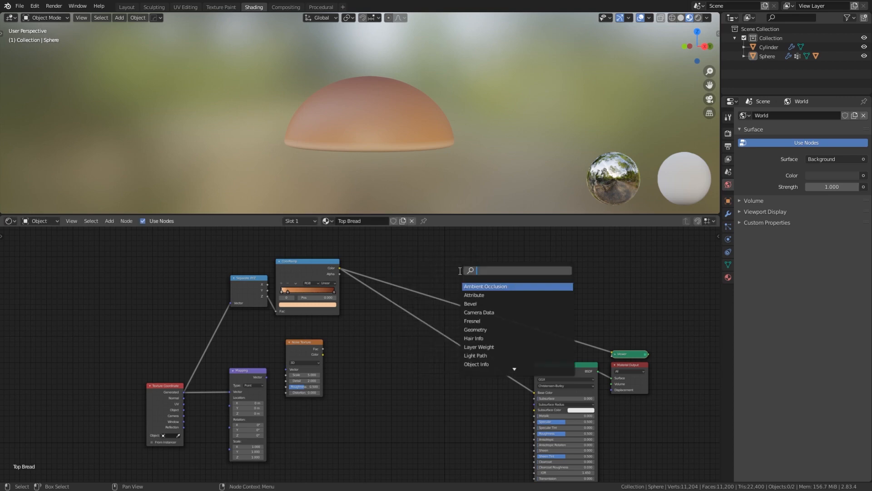
type("mix")
left_click(473, 295)
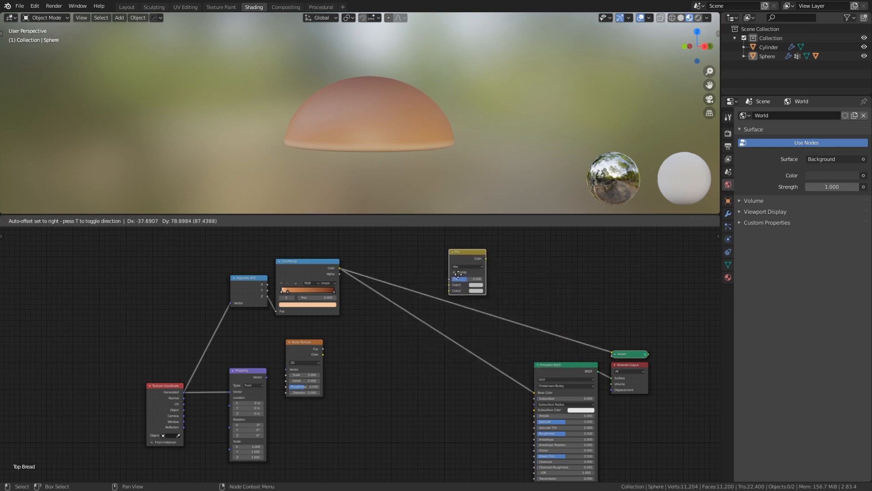
left_click(459, 275)
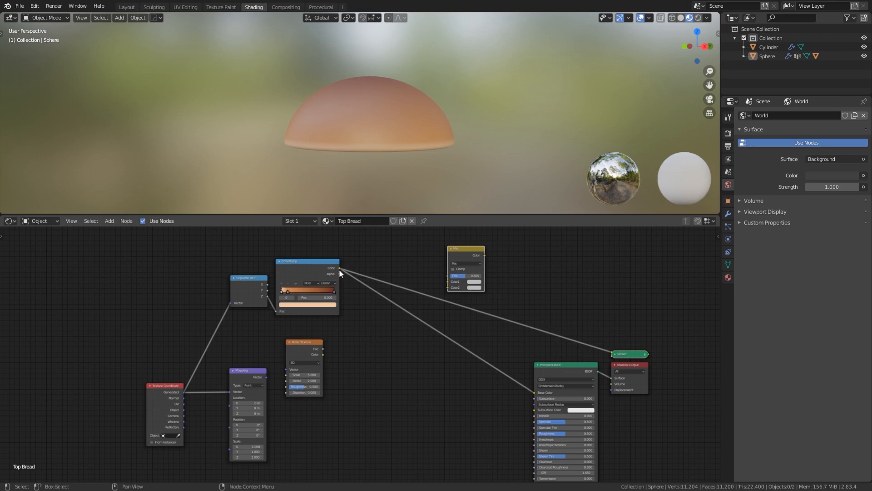
left_click_drag(339, 268, 448, 282)
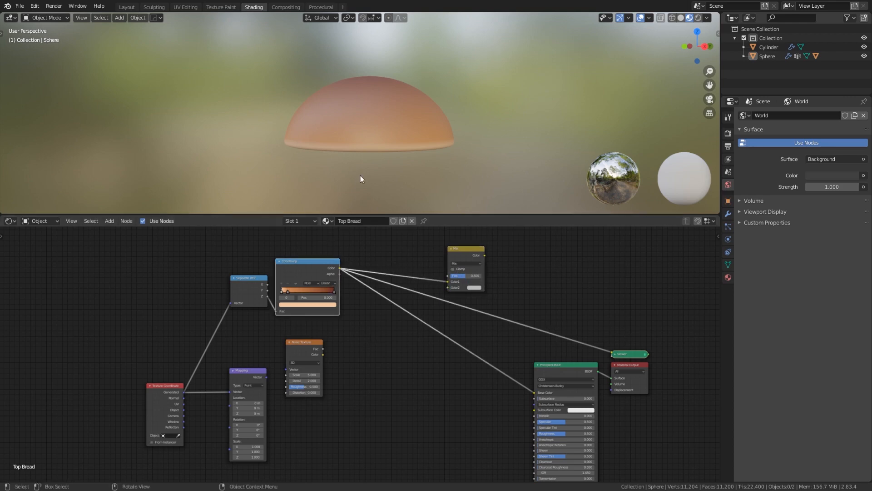
Add a Bright/Contrast node between the ColorRamp and Mix nodes and feed it the ColorRamp's Color output
scroll(381, 317, "up", 2)
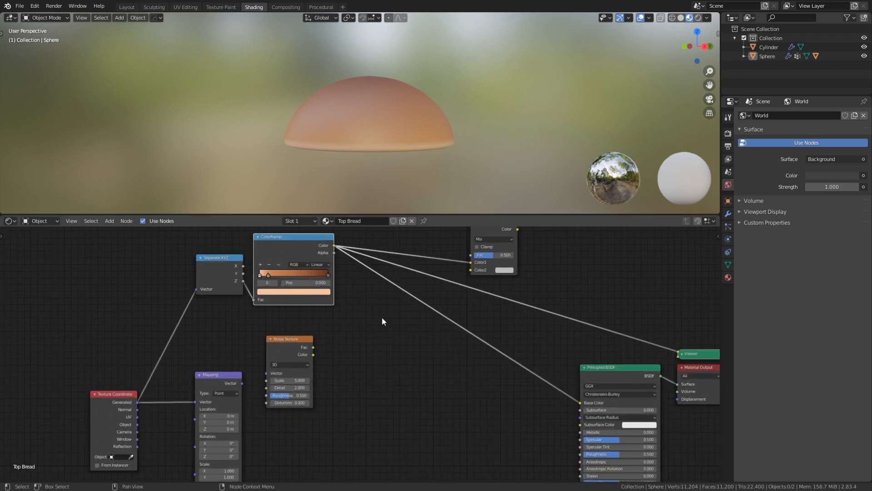
key("shift+a")
type("brigh")
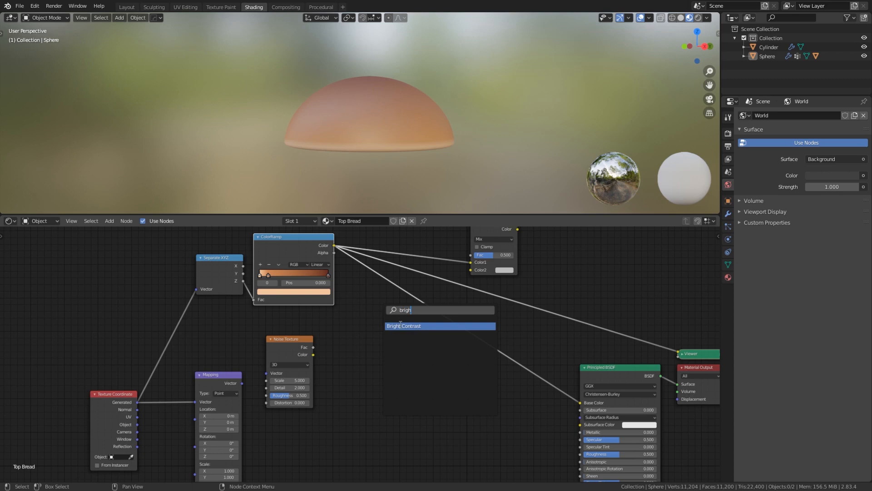
key("Return")
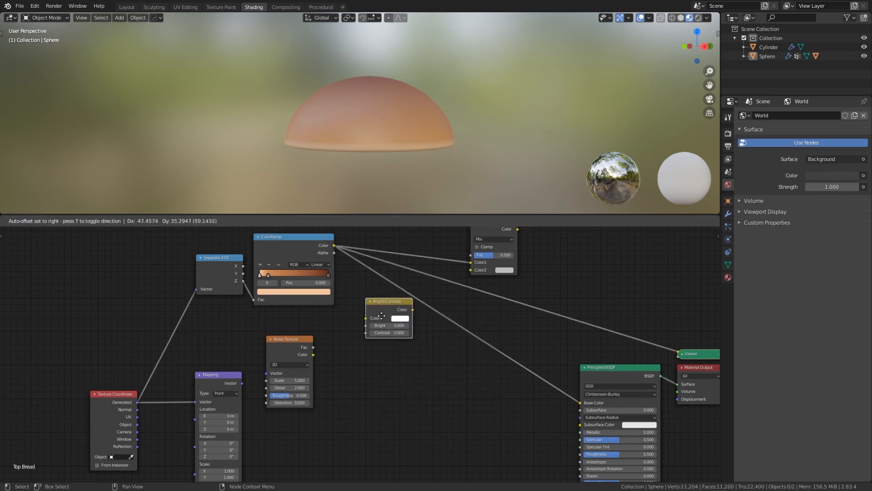
left_click(370, 307)
left_click_drag(335, 247, 358, 314)
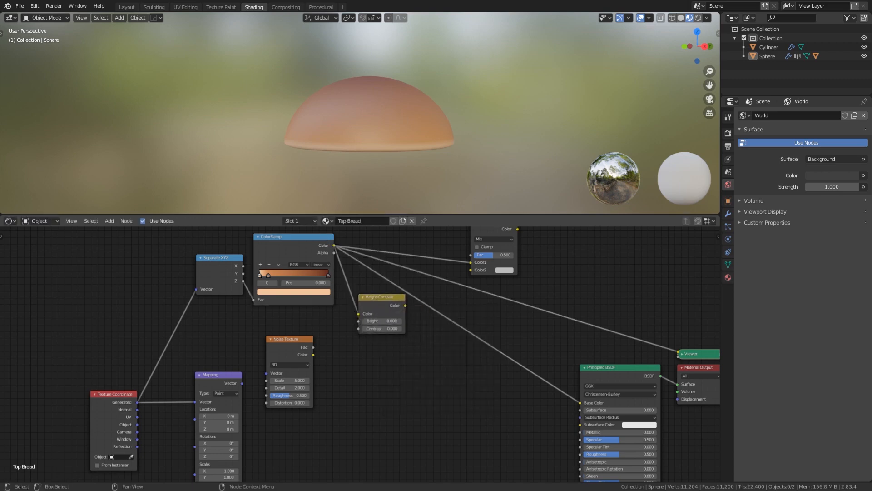
Set the Bright/Contrast node's Bright to -0.1 and connect its Color output to the Mix node's Color2
left_click(400, 322)
type("0.0")
type("-")
type("0.1")
key("Return")
left_click_drag(405, 306, 471, 271)
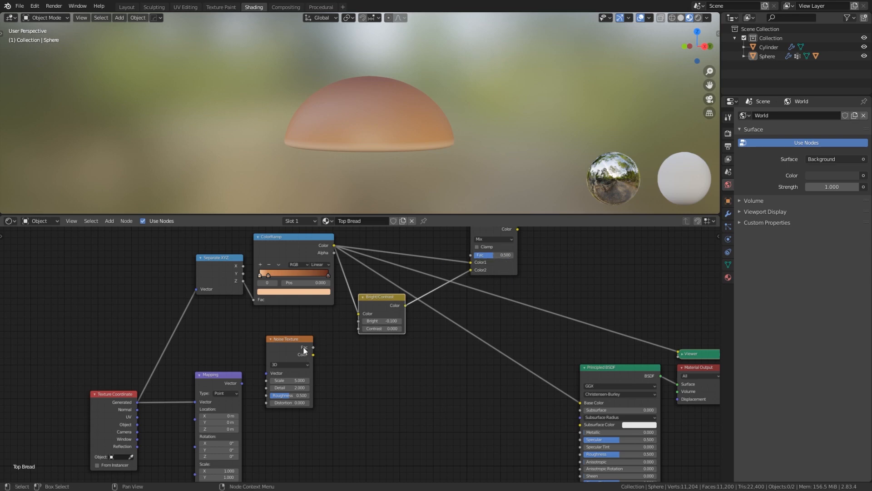
Connect the Mapping node's Vector output to the Noise Texture, and select the dome in the front orthographic view
left_click_drag(241, 383, 266, 373)
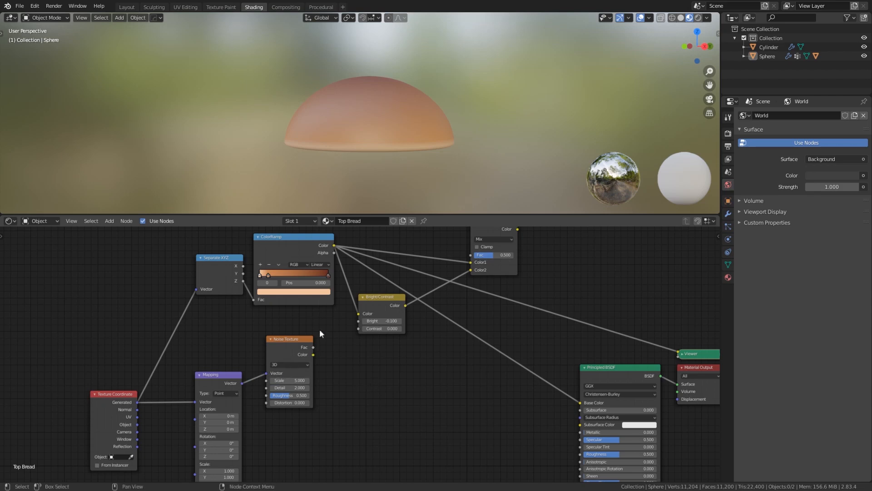
key("KP_1")
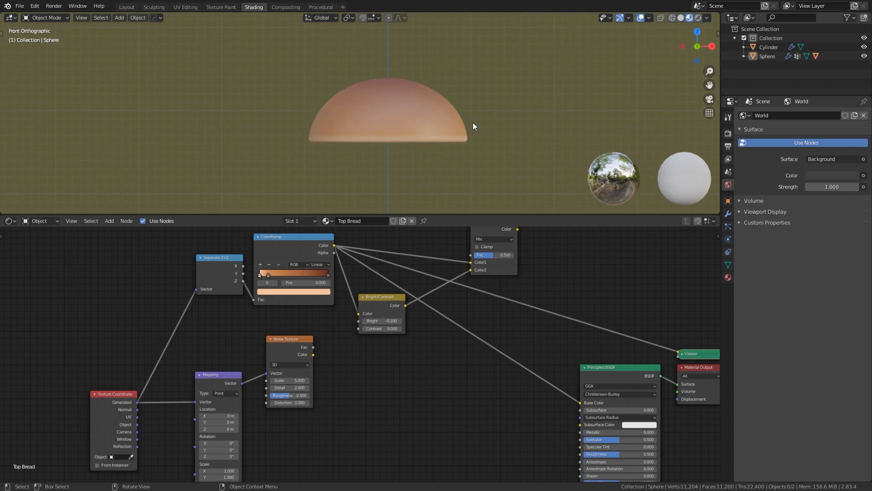
left_click(427, 130)
middle_click_drag(310, 417, 326, 361)
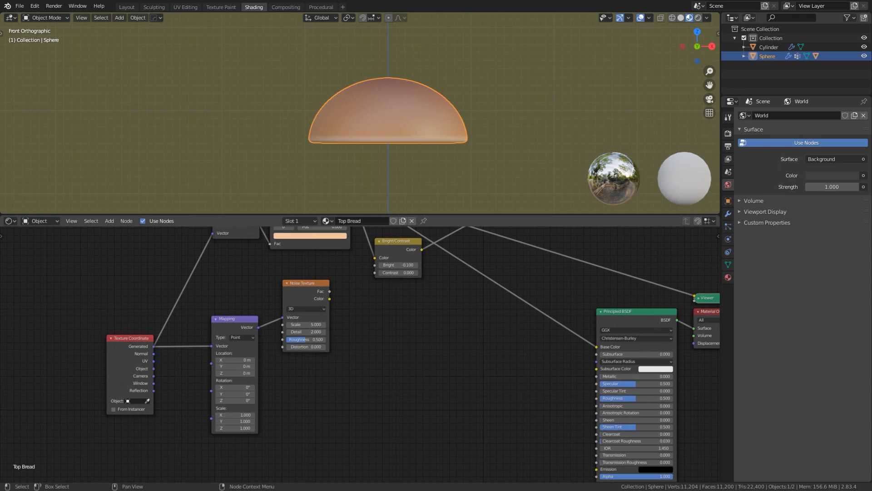
Set the Mapping node's X and Y scale to 2
left_click(235, 415)
type("1.0")
type("2")
key("Tab")
type("2")
key("Return")
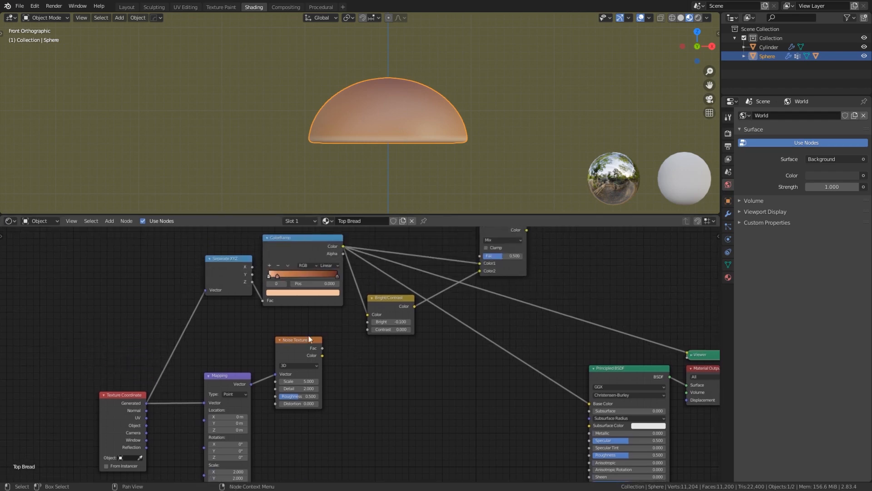
Preview the Noise Texture's Fac output on the dome through the Emission Viewer
left_click(295, 350)
left_click(296, 350, "ctrl+shift")
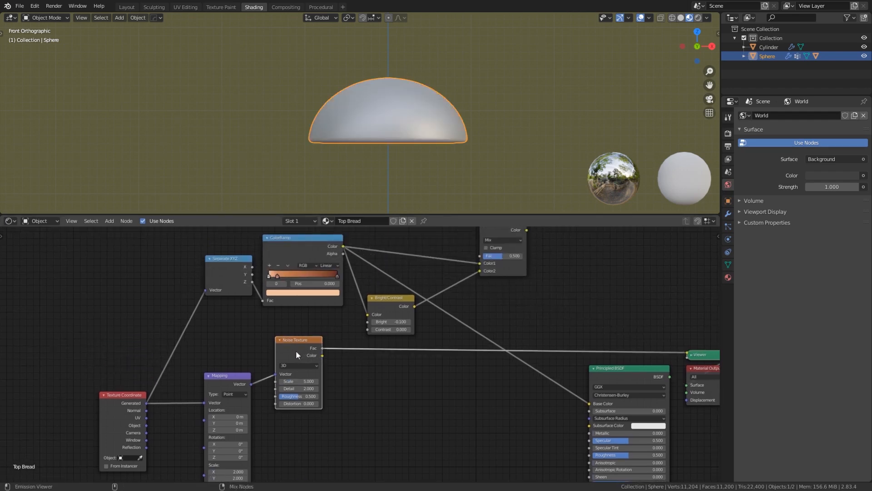
middle_click_drag(359, 391, 365, 348)
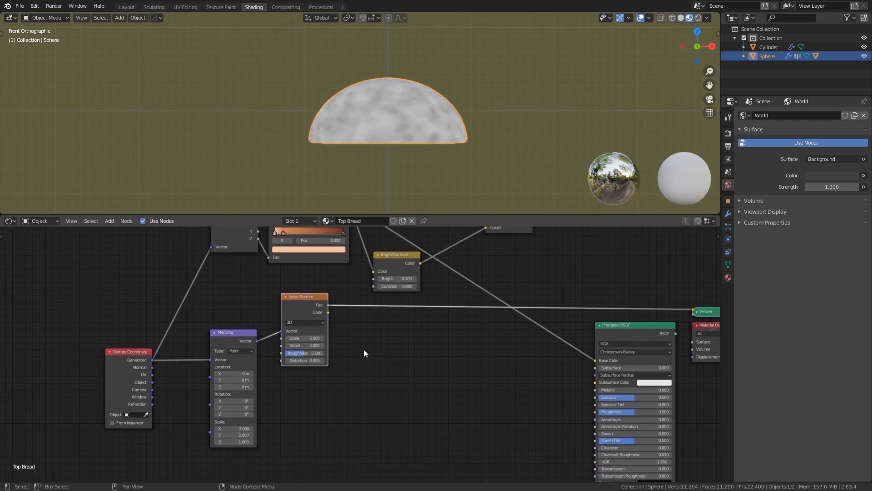
Set the Mapping node's X and Y scale back to 1
left_click(248, 428)
type("1")
key("Tab")
type("1")
key("Return")
Increase the Noise Texture's Scale to about 33 for a finer grain on the dome
left_click(304, 338)
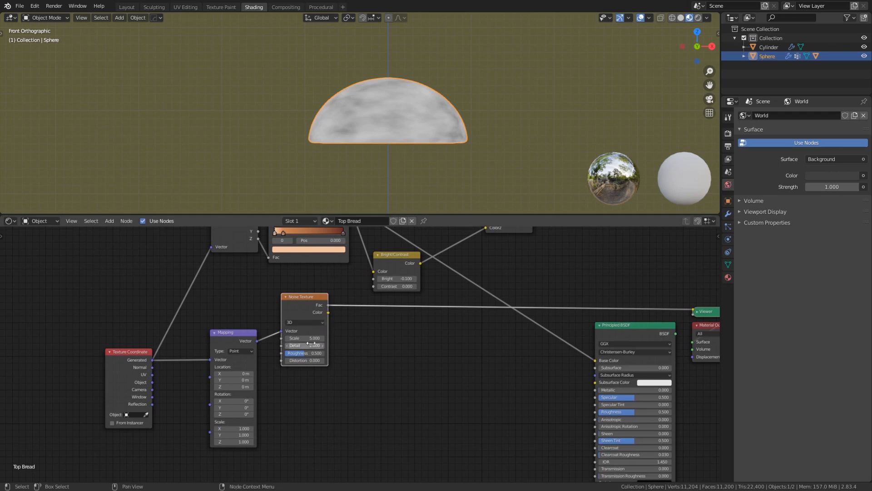
type("6.9")
key("Return")
left_click_drag(313, 338, 350, 338)
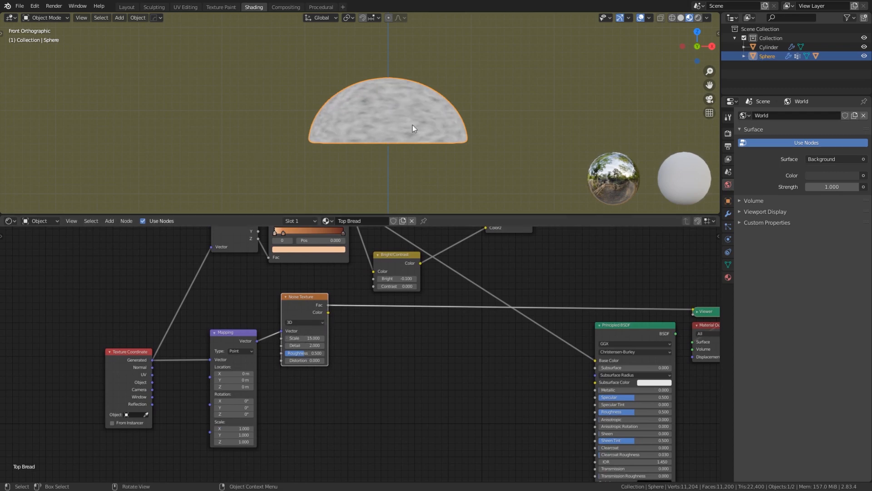
scroll(391, 125, "up", 4)
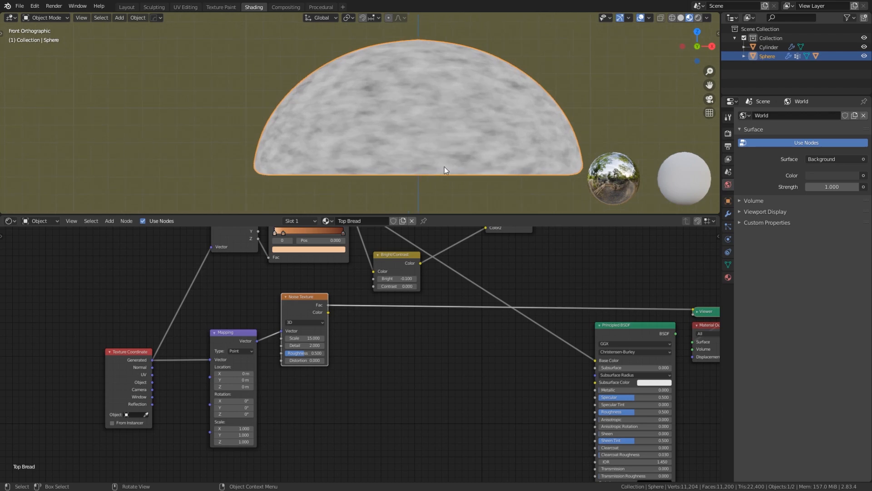
mouse_move(301, 338)
left_mouse_down()
mouse_move(334, 338)
mouse_move(295, 338)
left_mouse_up()
Set the Mapping node's X and Y scale to 2.2
left_click(240, 429)
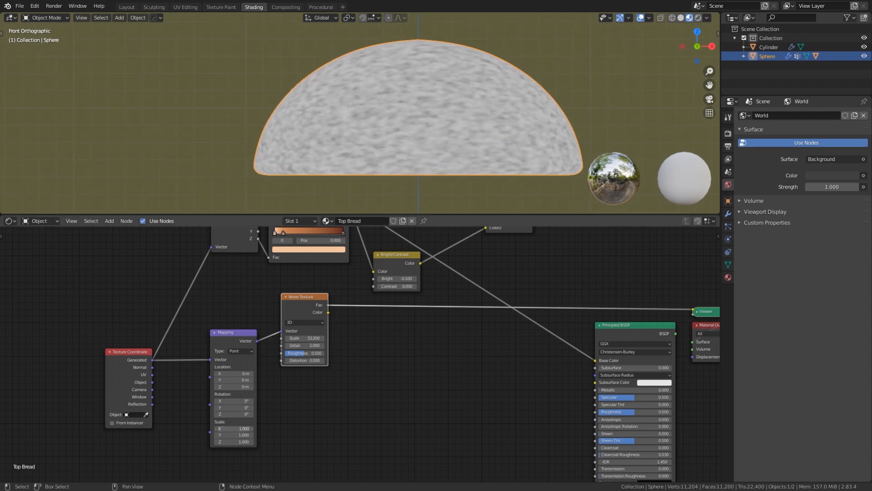
type("2.2")
key("Return")
left_click(243, 434)
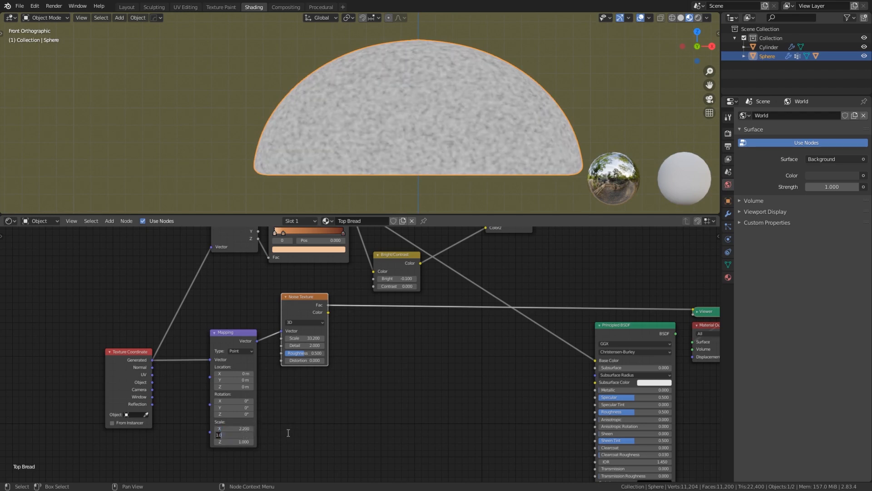
type("2.2")
key("Return")
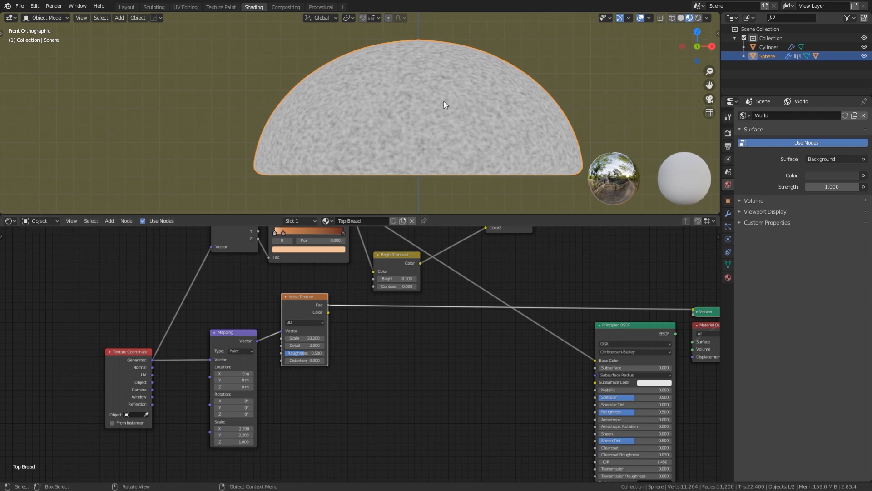
Set the Mapping node's X and Y scale to 2, leaving Z at 1
left_click(241, 430)
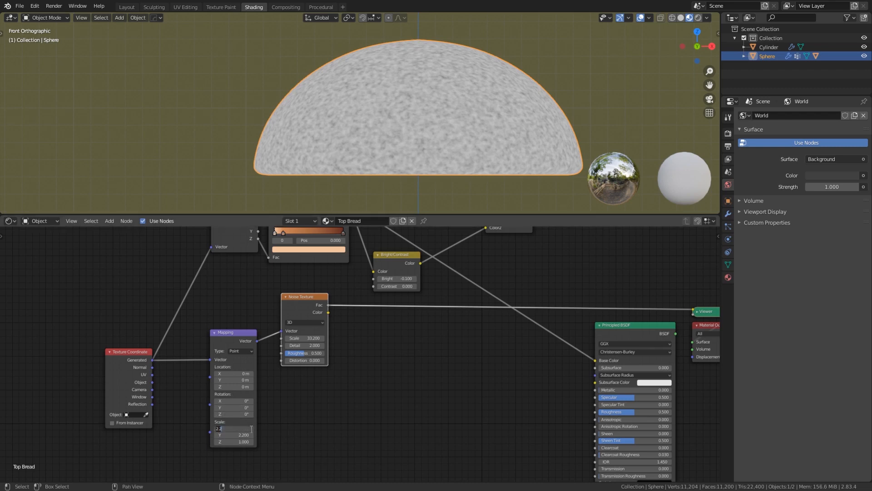
type("2")
key("Return")
left_click(243, 434)
type("2")
key("Return")
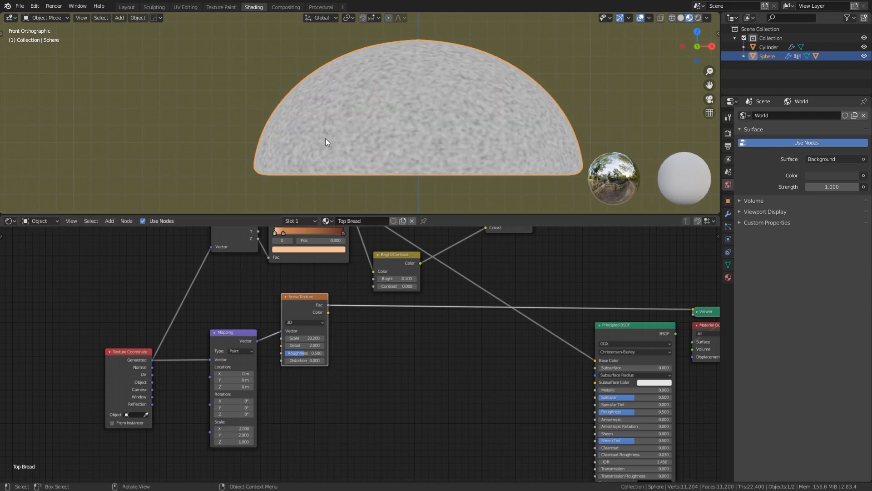
Set the Noise Texture's Scale to 10.9, Detail to 16 and Roughness to 0.883
scroll(400, 146, "down", 5)
scroll(386, 141, "up", 4)
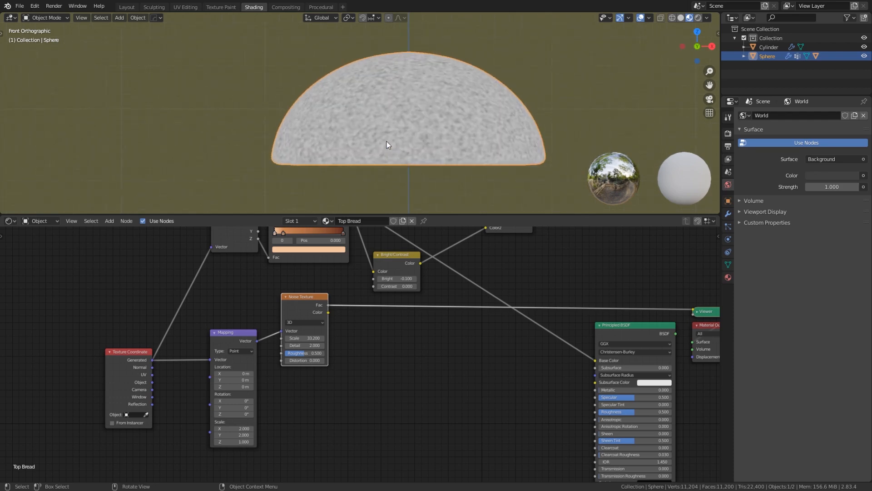
middle_click_drag(363, 326, 338, 380)
left_click(281, 389)
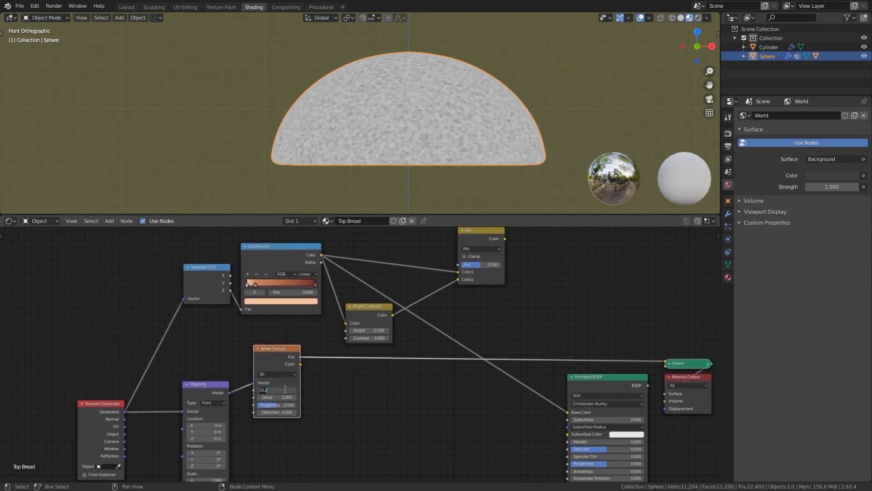
type("10.0")
key("Return")
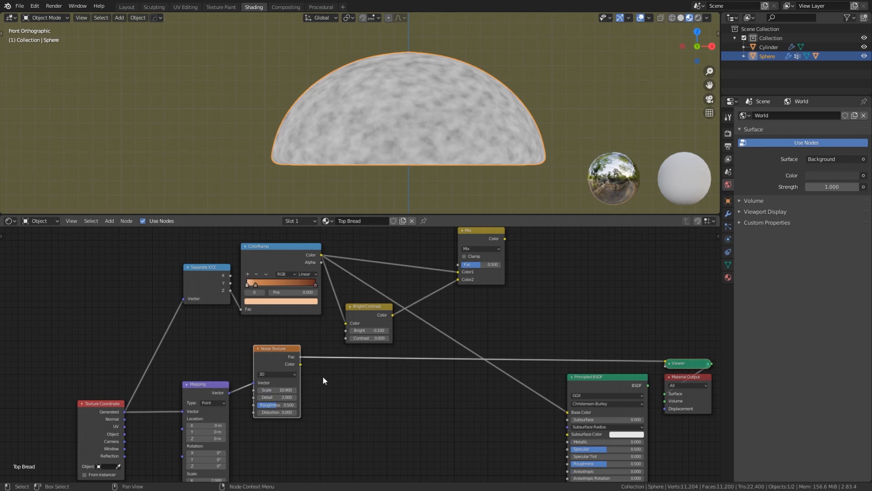
left_click(279, 397)
type("16")
key("Return")
left_click(279, 407)
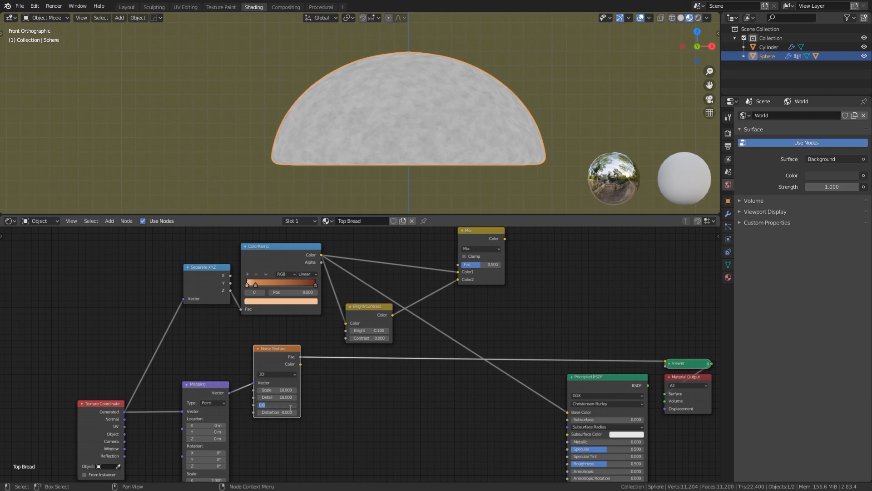
type("0")
key("Return")
Connect the Noise Texture's Fac output to the Mix node's Fac and preview the Mix result on the dome
left_click_drag(301, 356, 463, 267)
middle_click_drag(587, 270, 533, 287)
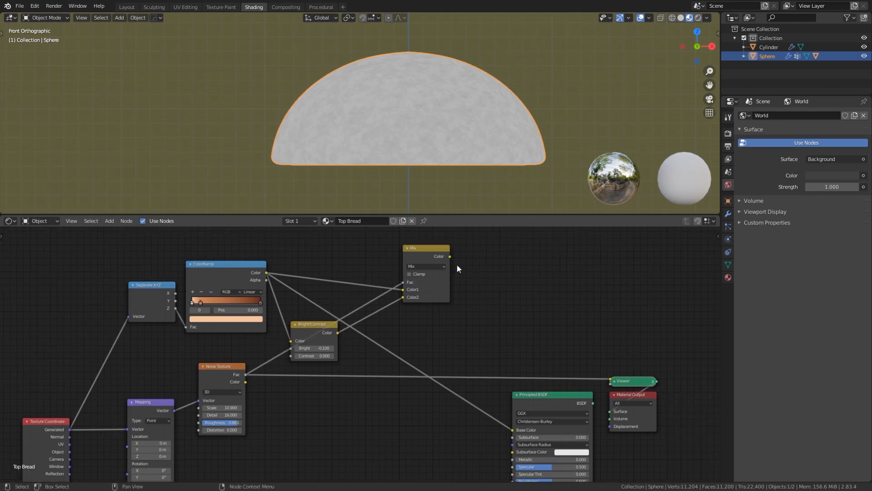
left_click(423, 253, "ctrl+shift")
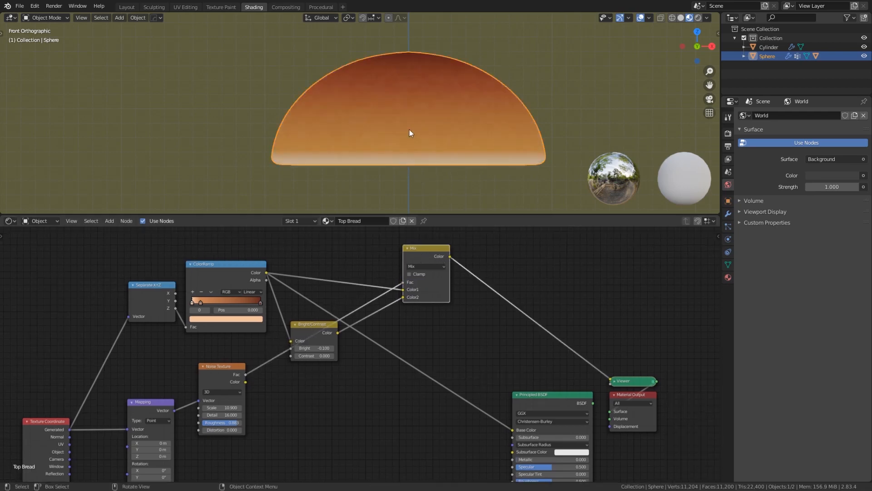
scroll(421, 89, "up", 4)
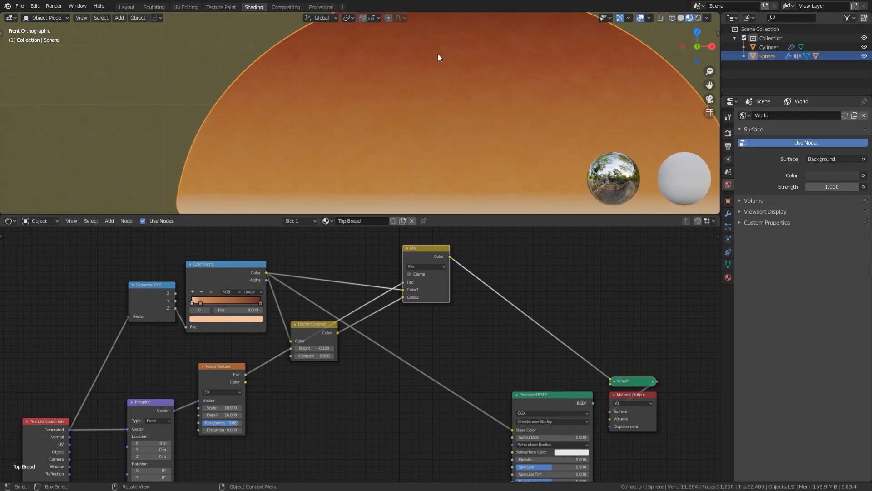
scroll(419, 98, "down", 3)
scroll(423, 106, "down", 3)
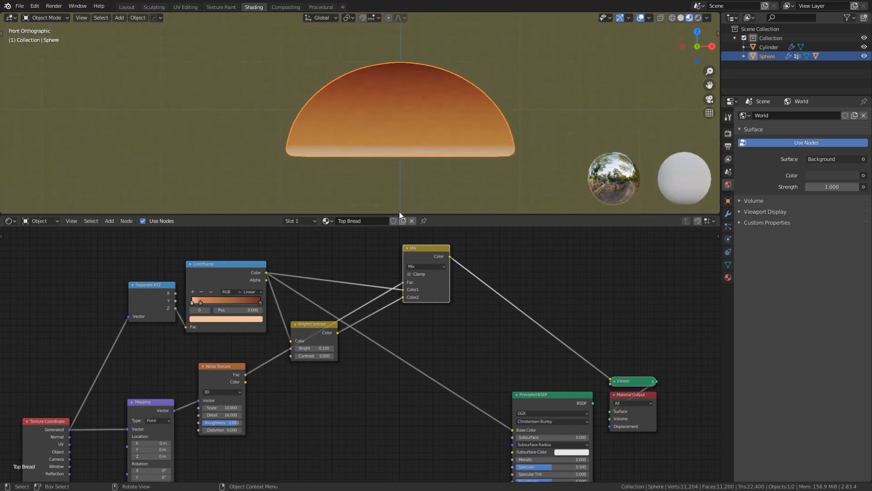
Tidy the node layout by moving the Mix node nearer the ColorRamp and the Noise Texture nearer the Bright/Contrast node
left_click_drag(419, 252, 389, 258)
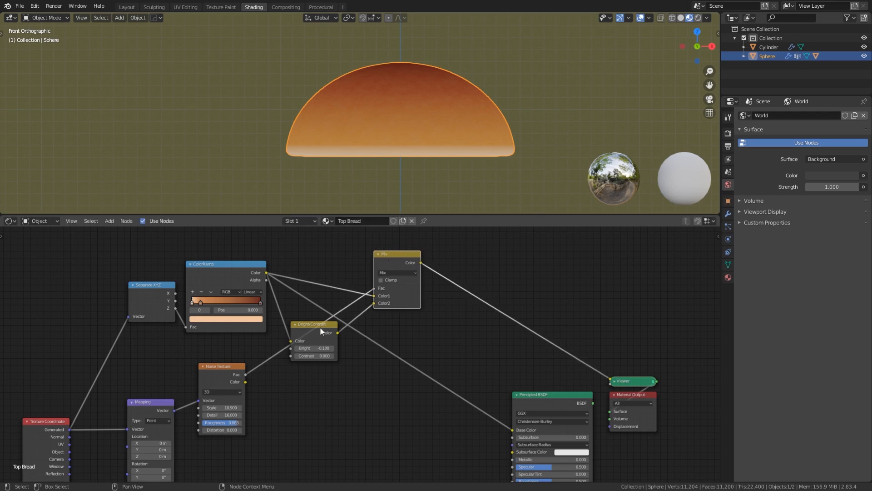
middle_click_drag(431, 335, 411, 315)
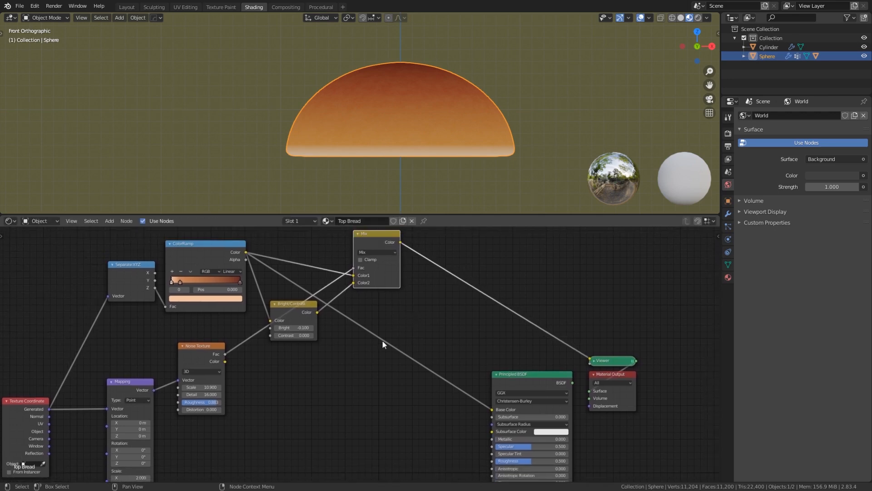
left_click_drag(204, 346, 219, 331)
middle_click_drag(431, 290, 390, 292)
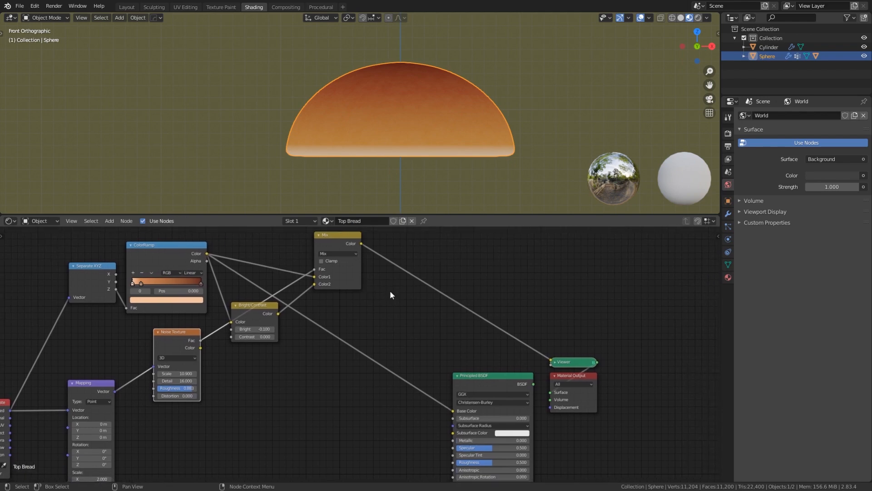
Duplicate the Mix node beside the original and feed the first Mix's Color into the copy's Color1
left_click(354, 235)
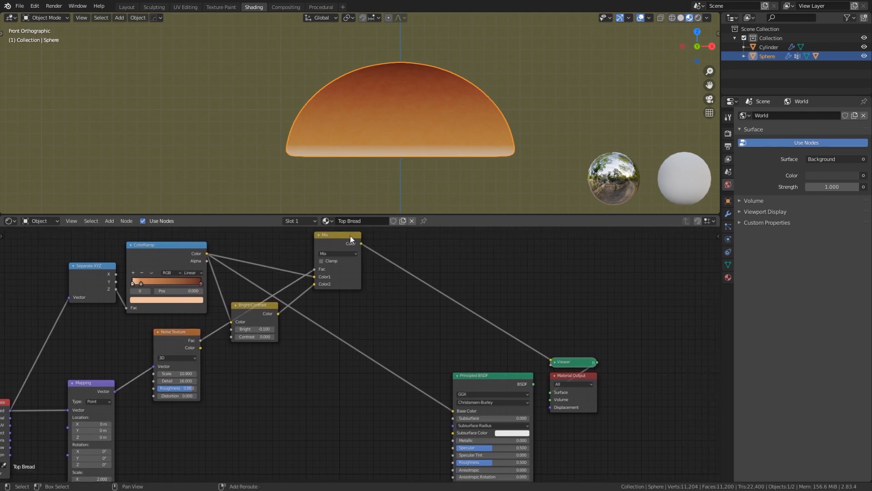
left_click(337, 235)
key("shift+d")
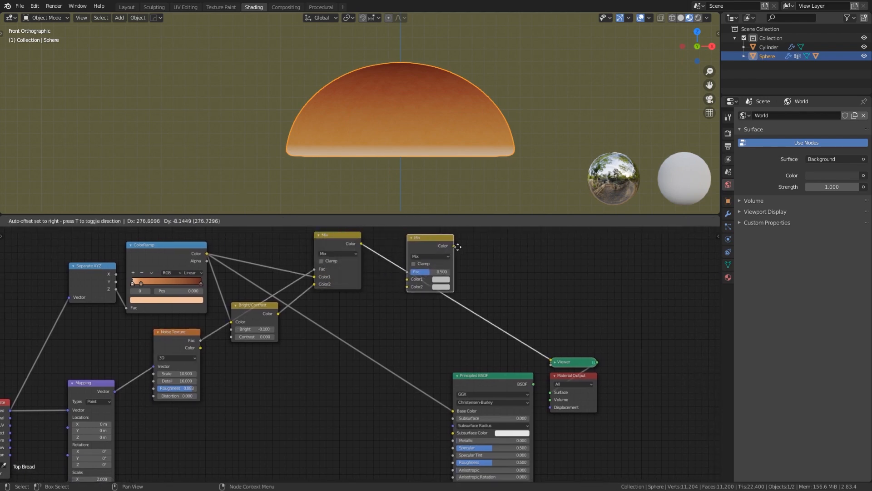
left_click(502, 240)
middle_click_drag(375, 265, 399, 287)
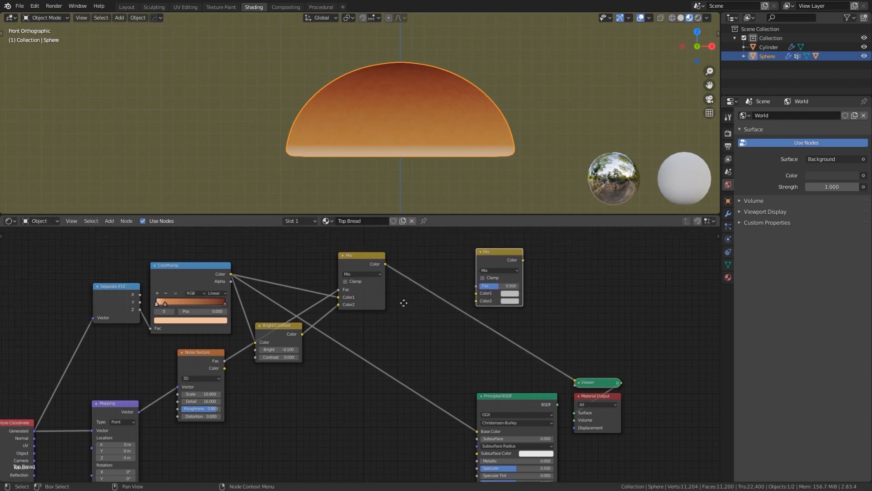
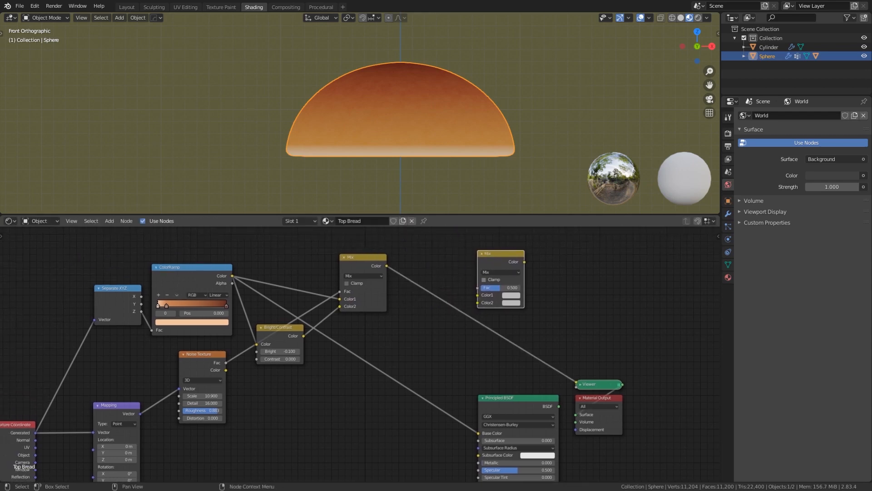
left_click_drag(386, 265, 477, 295)
Duplicate the Bright/Contrast node with Bright 0.08 and route the ColorRamp's Color through it into the second Mix's Color2
left_click(282, 328)
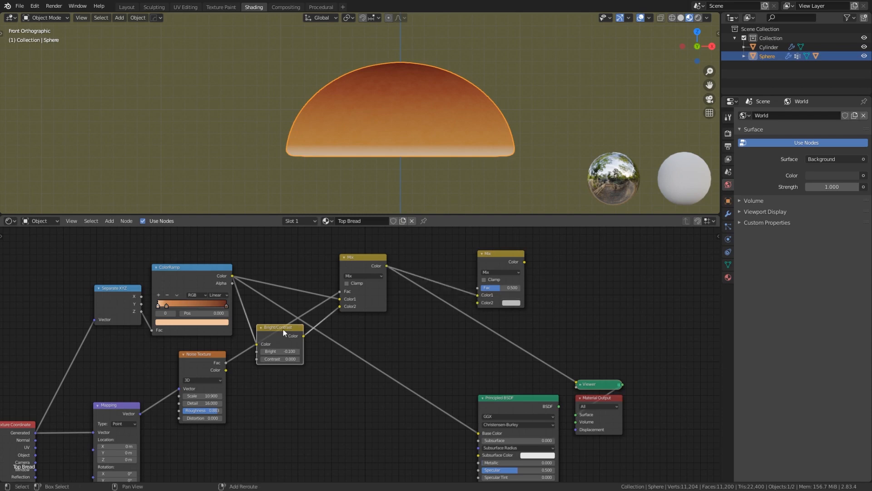
key("shift+d")
left_click(417, 328)
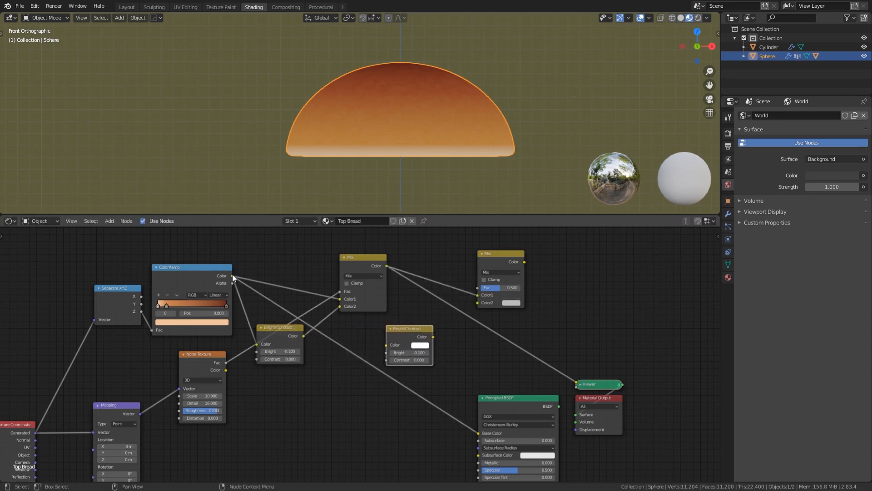
left_click_drag(232, 275, 387, 345)
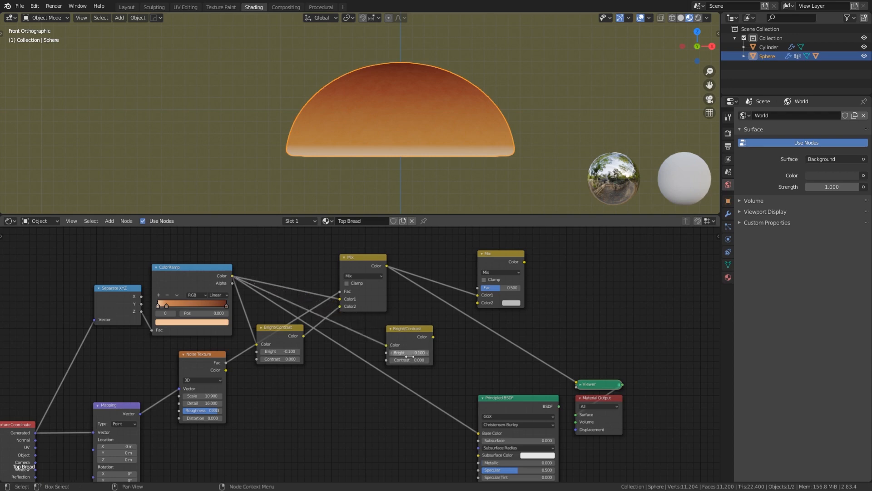
left_click(409, 354)
type("0.08")
key("Return")
key("BackSpace")
left_click_drag(433, 337, 478, 302)
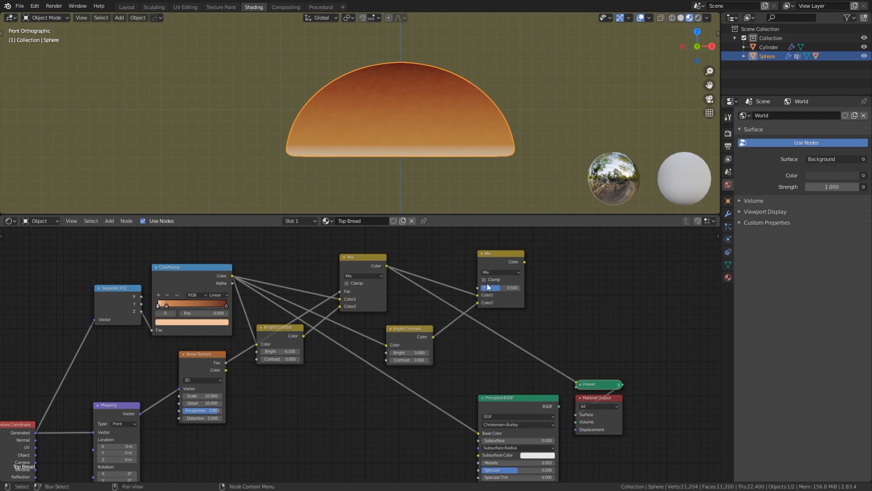
Duplicate the Noise Texture below the original and set the copy's Scale to 46.7, Detail to 6.4 and Roughness to 0.57
middle_click_drag(314, 409, 435, 325)
left_click(323, 272)
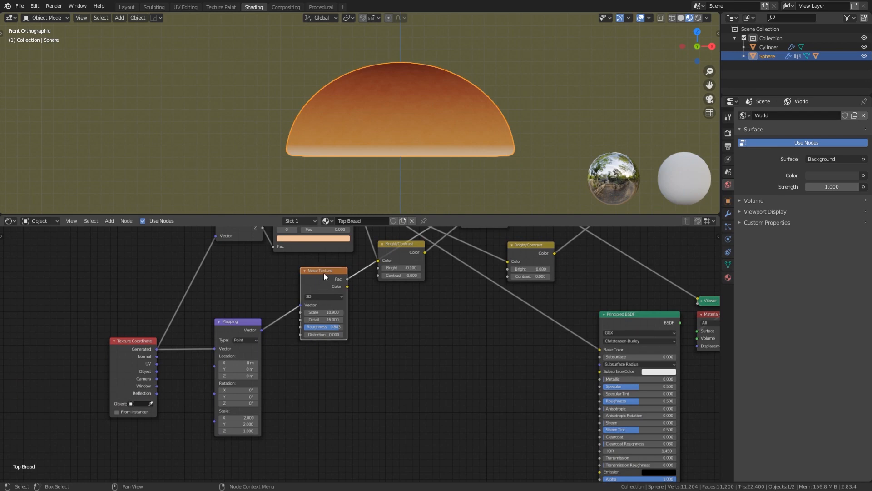
key("shift+d")
left_click(325, 351)
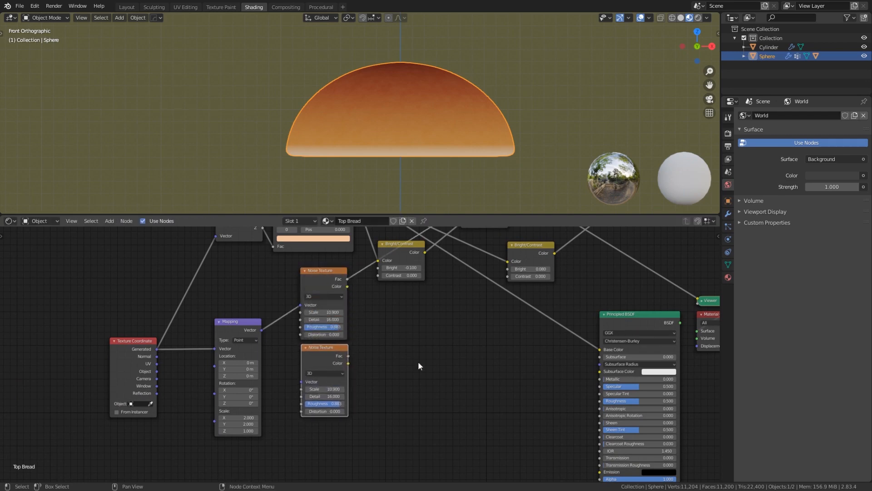
left_click(339, 389)
type("46.7")
key("Tab")
type("6.4")
key("Tab")
type(".57")
key("Return")
left_click(449, 390)
Connect the Mapping node's Vector to the second Noise Texture and preview that noise on the dome
middle_click_drag(401, 335, 380, 353)
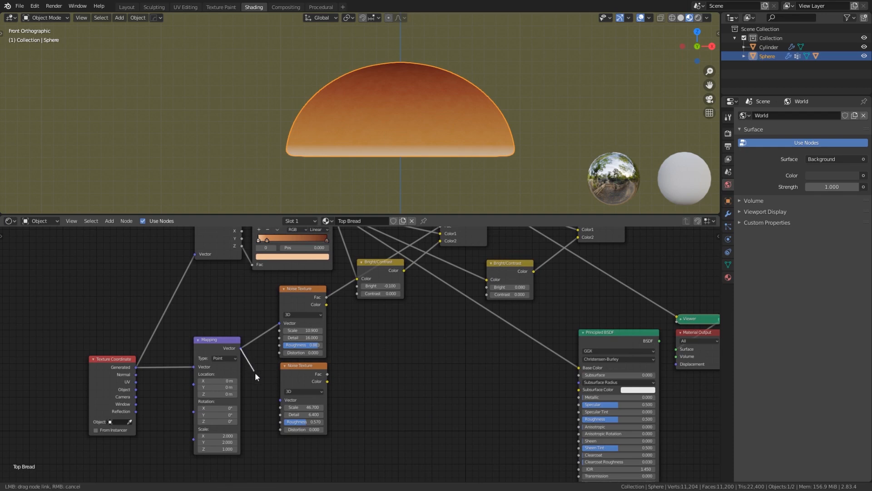
middle_click_drag(417, 353, 334, 405)
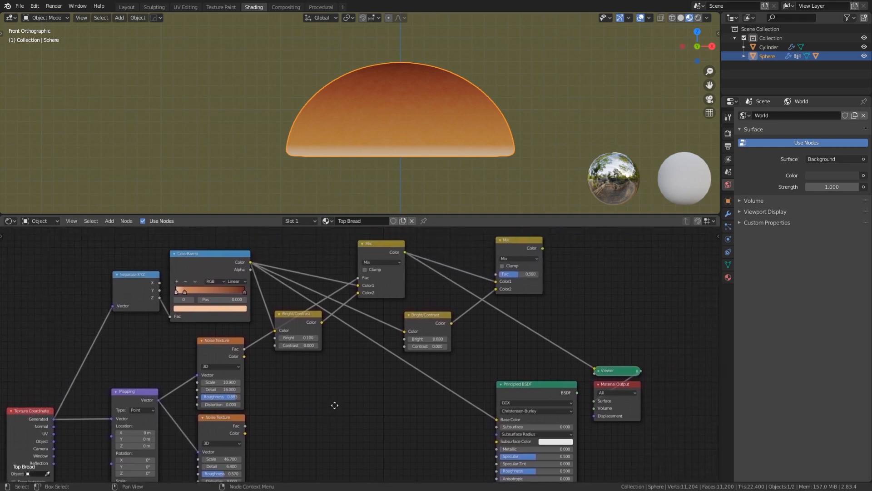
left_click_drag(244, 427, 297, 417)
middle_click_drag(296, 417, 396, 350)
left_click(323, 354, "ctrl+shift")
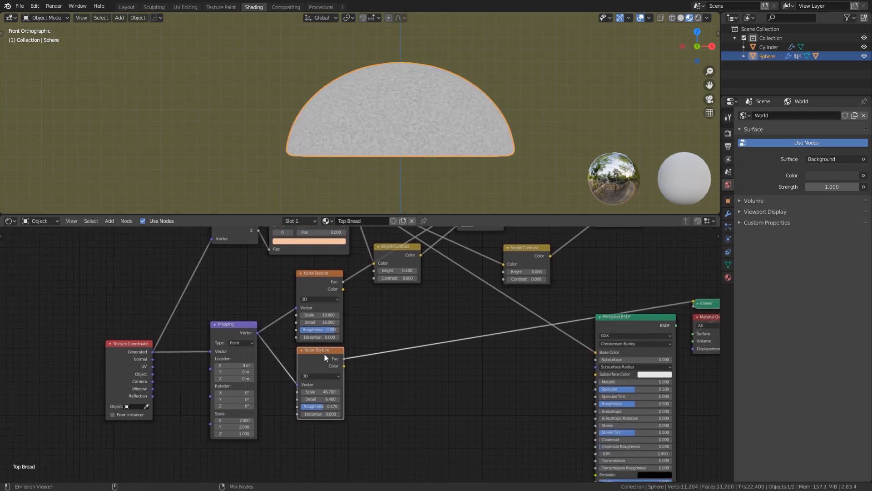
scroll(405, 375, "up", 1)
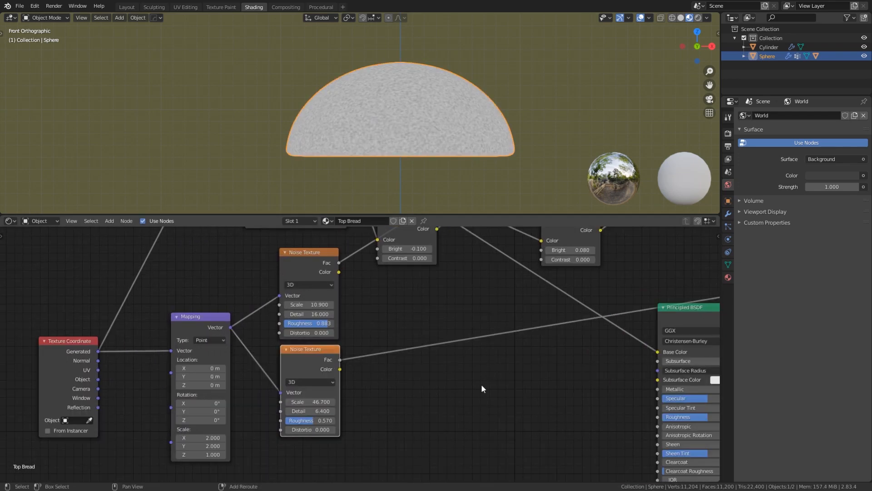
Add a ColorRamp node on the link between the second Noise Texture's Fac and the Viewer
key("shift+a")
left_click(477, 381)
type("color ramp")
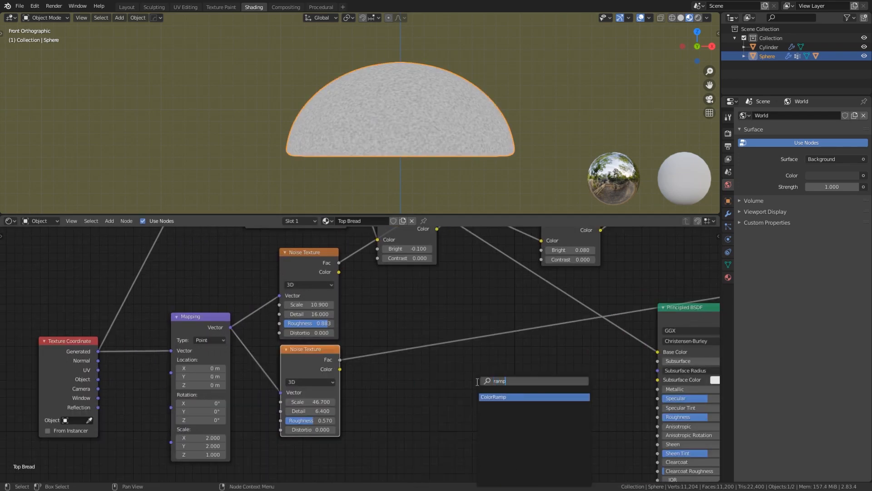
key("Return")
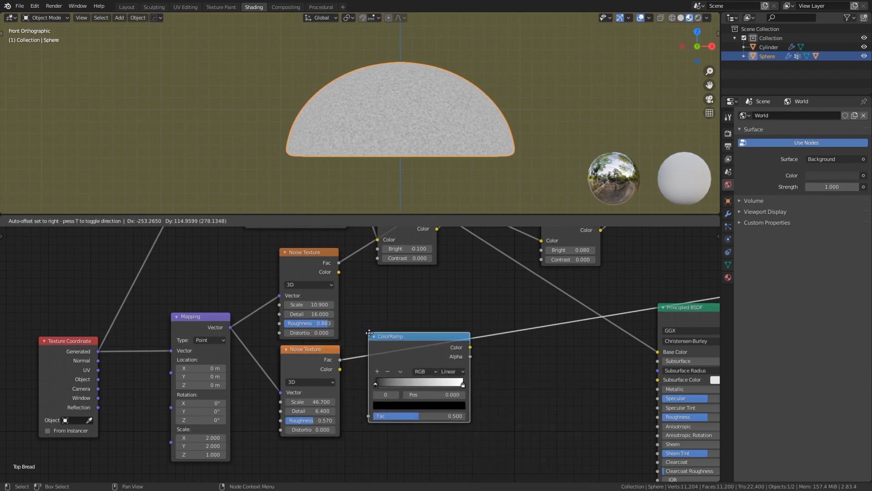
left_click(374, 333)
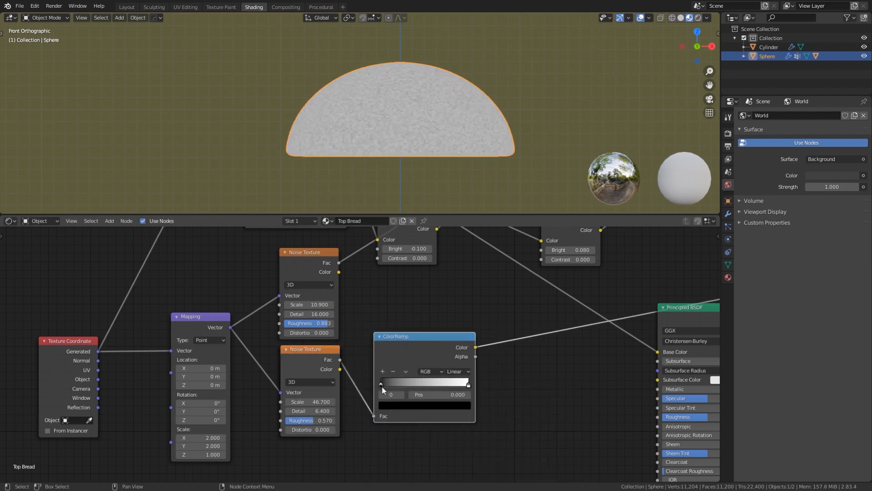
Set the new ColorRamp's black stop position to 0.55 and check the speckles on the dome
left_click_drag(382, 386, 422, 384)
double_click(458, 392)
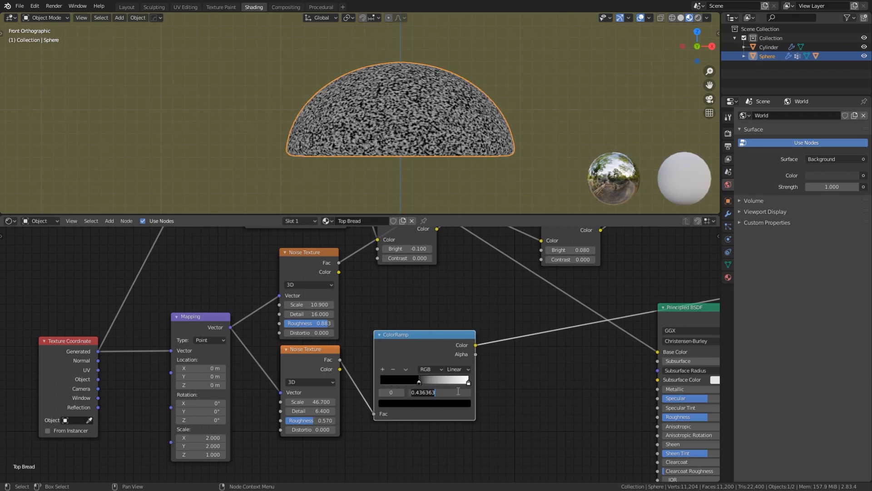
type("0.55")
key("Return")
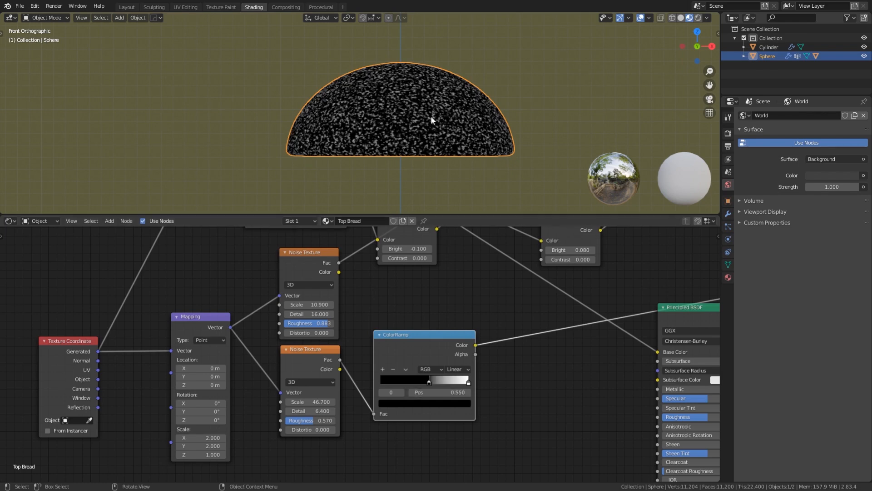
scroll(431, 117, "up", 3)
scroll(408, 123, "down", 2)
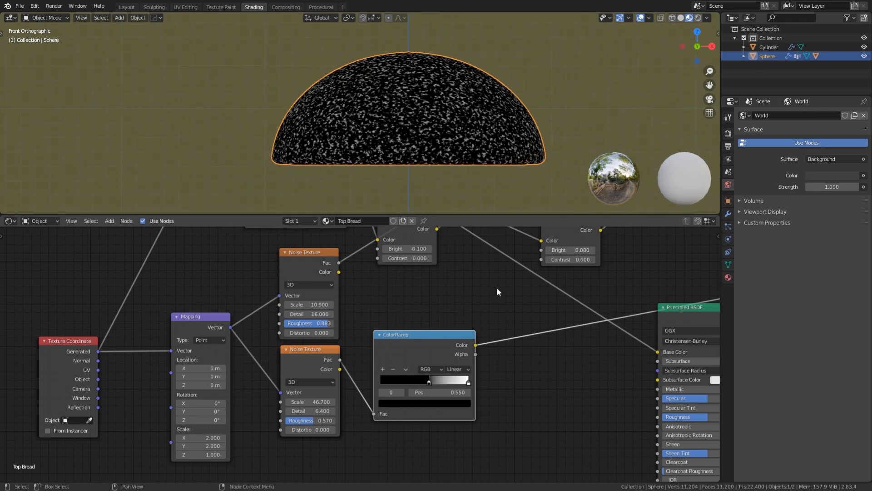
Connect the speckle ColorRamp's Color to the second Mix's Fac and preview the combined bread color on the dome
middle_click_drag(504, 293, 340, 362)
scroll(331, 403, "down", 2)
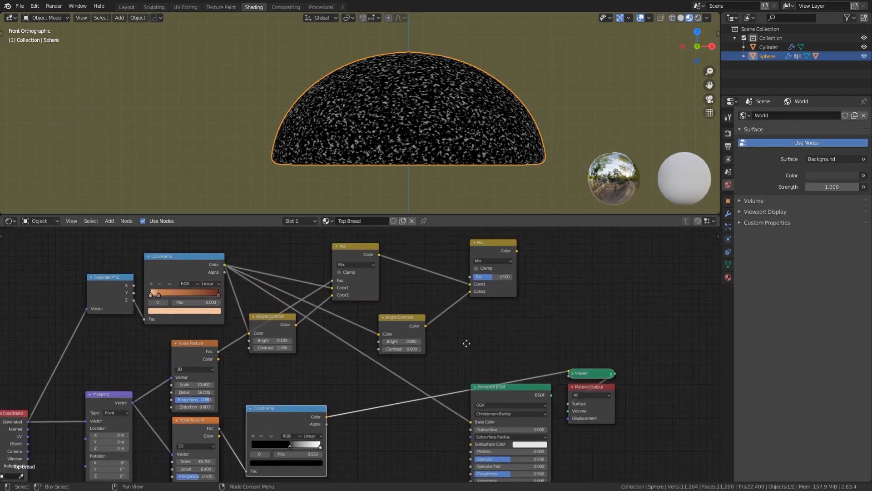
left_click_drag(327, 417, 471, 277)
left_click_drag(282, 406, 267, 417)
left_click(494, 247, "ctrl+shift")
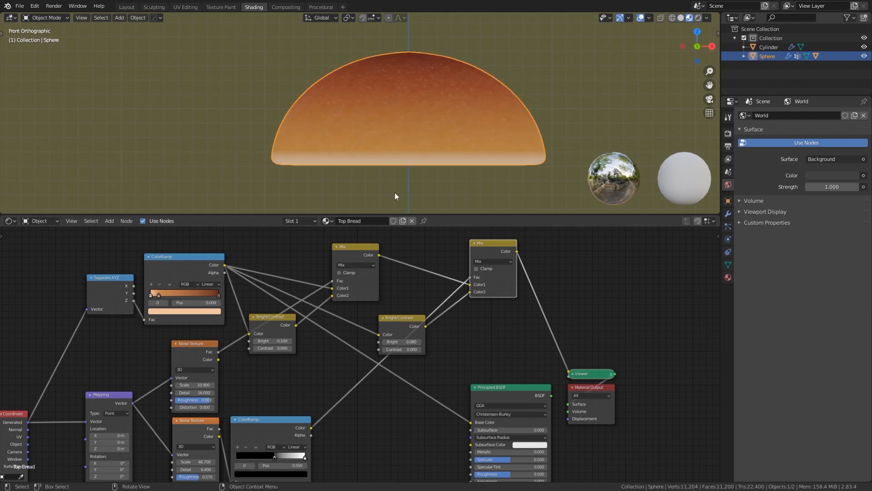
scroll(426, 122, "up", 5)
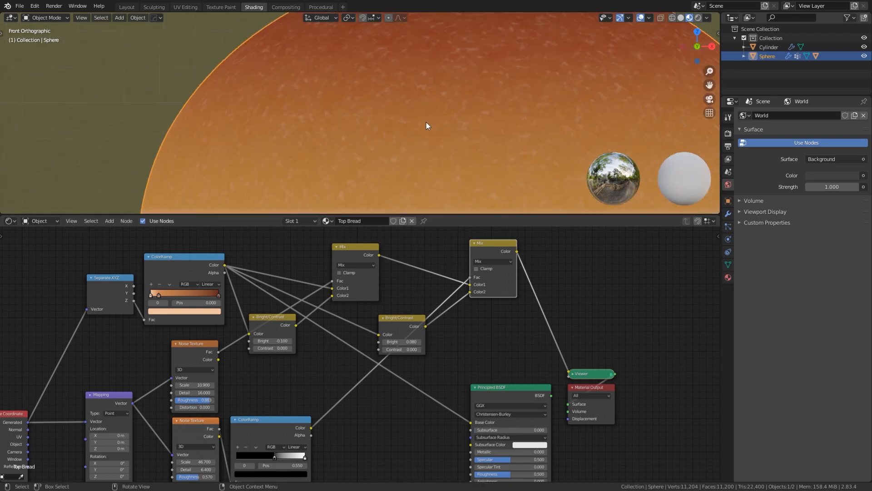
scroll(465, 109, "down", 1)
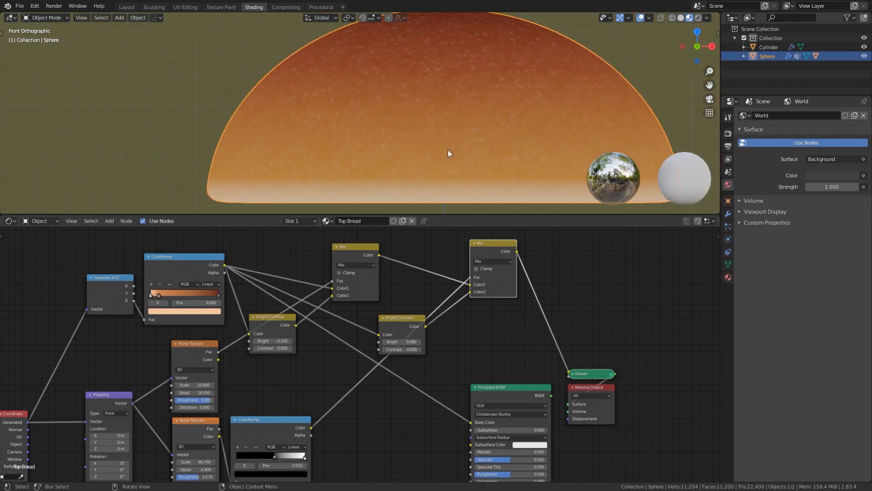
Tidy the color mixing nodes by shifting the second Bright/Contrast and both Mix nodes closer to the nodes feeding them
scroll(454, 145, "down", 2)
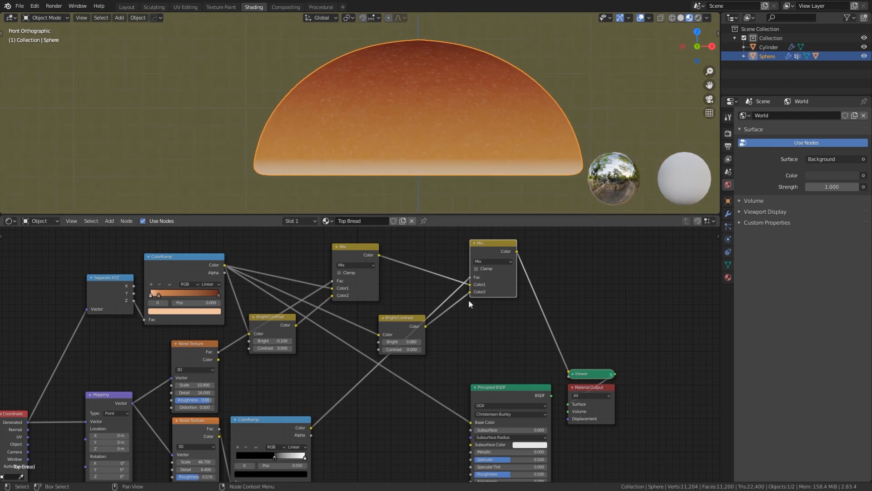
left_click_drag(405, 318, 382, 313)
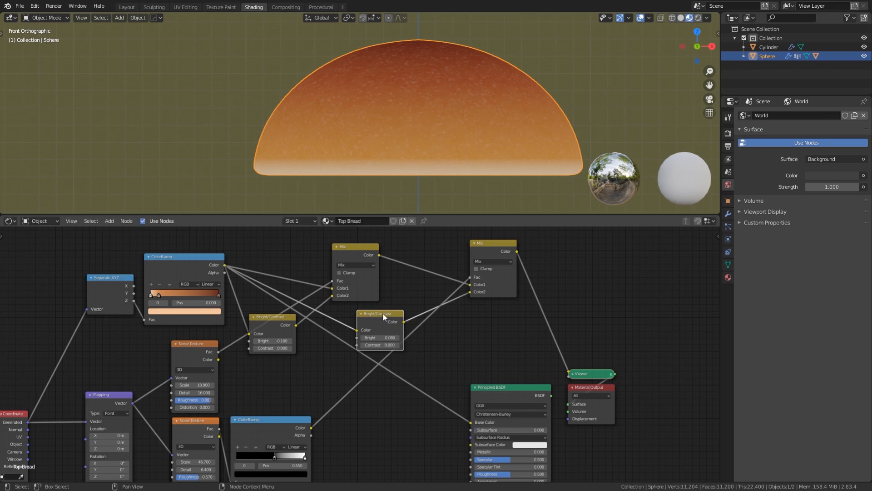
left_click_drag(360, 249, 351, 245)
left_click_drag(500, 243, 469, 250)
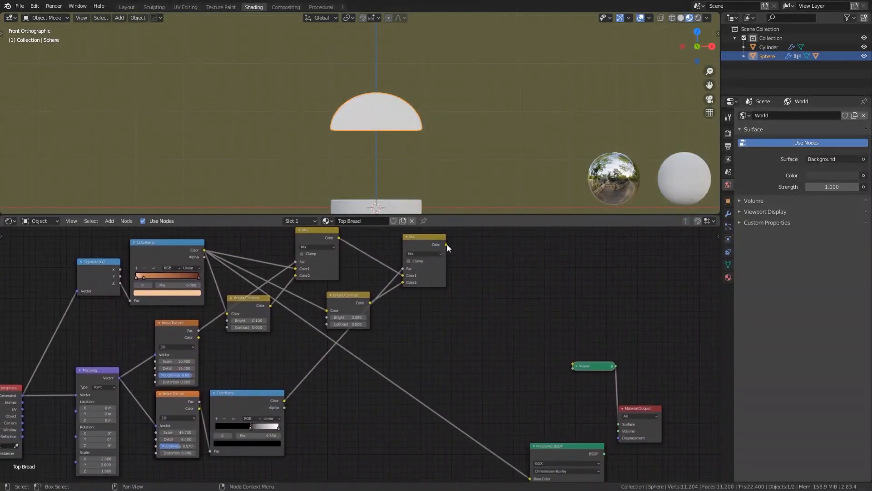
Connect the second Mix's Color to the Principled BSDF's Base Color and the BSDF to the Material Output's Surface, and inspect the dome
left_click_drag(446, 244, 531, 477)
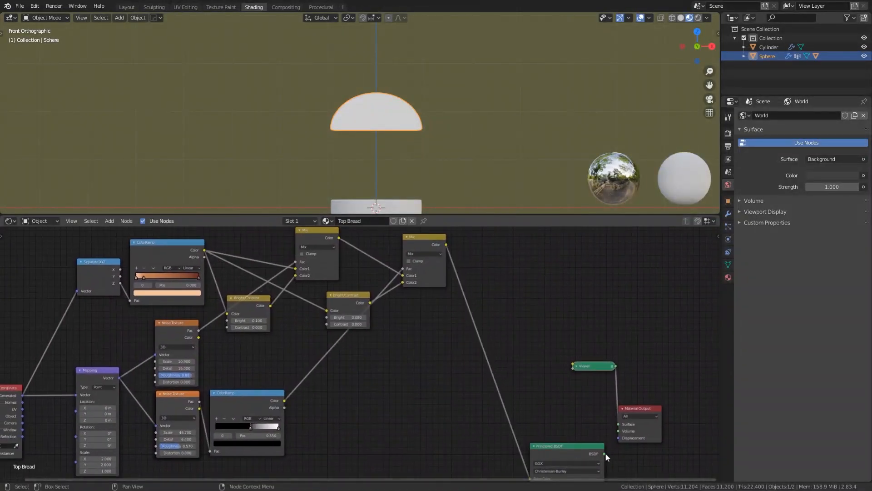
left_click_drag(605, 453, 619, 425)
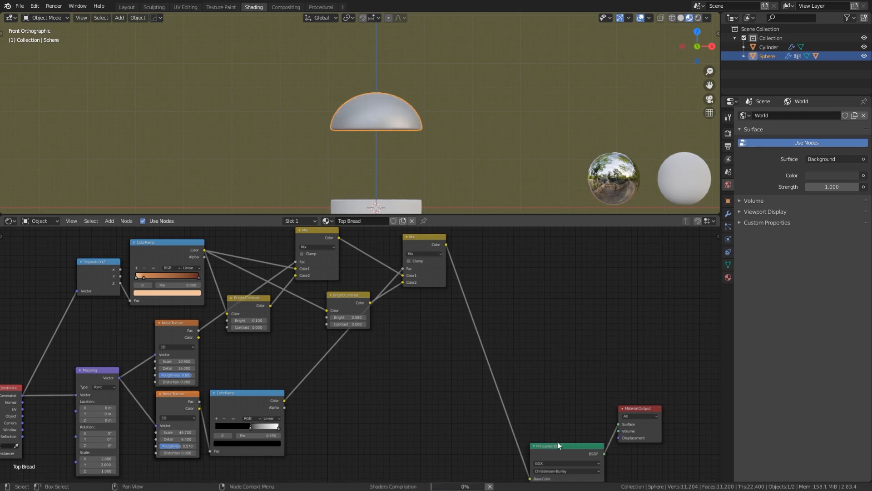
left_click_drag(561, 446, 558, 422)
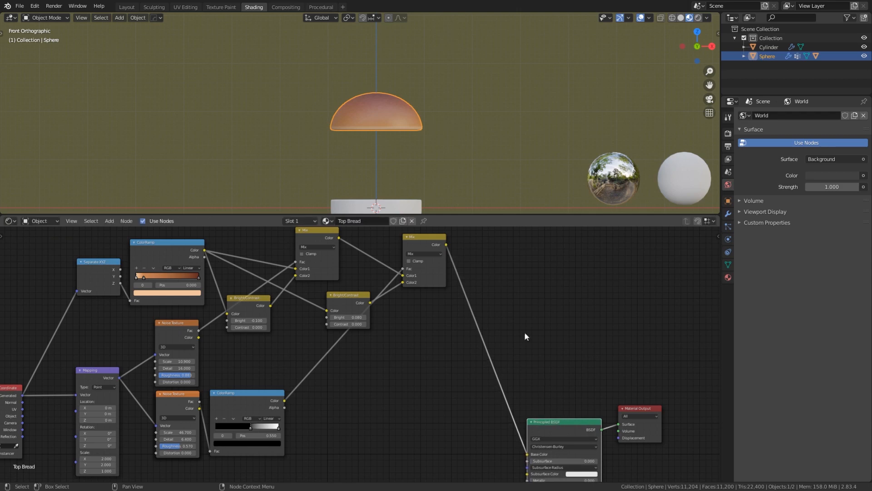
scroll(384, 113, "up", 6)
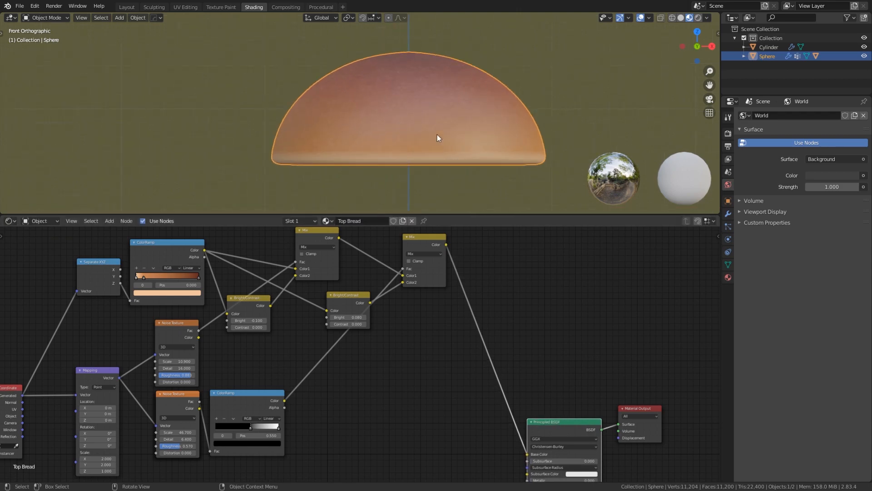
mouse_move(437, 134)
middle_mouse_down()
mouse_move(438, 167)
mouse_move(444, 127)
mouse_move(448, 138)
mouse_move(427, 129)
middle_mouse_up()
scroll(428, 131, "down", 2)
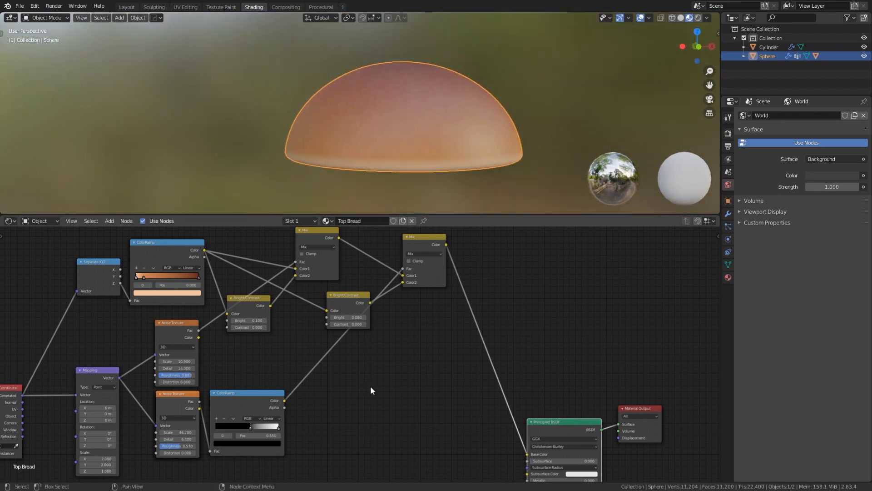
Shift the Mapping node toward Texture Coordinate and place a duplicate of the second Noise Texture below the original
middle_click_drag(371, 387, 425, 387)
scroll(424, 387, "down", 2)
middle_click_drag(368, 399, 502, 365)
scroll(442, 421, "up", 2)
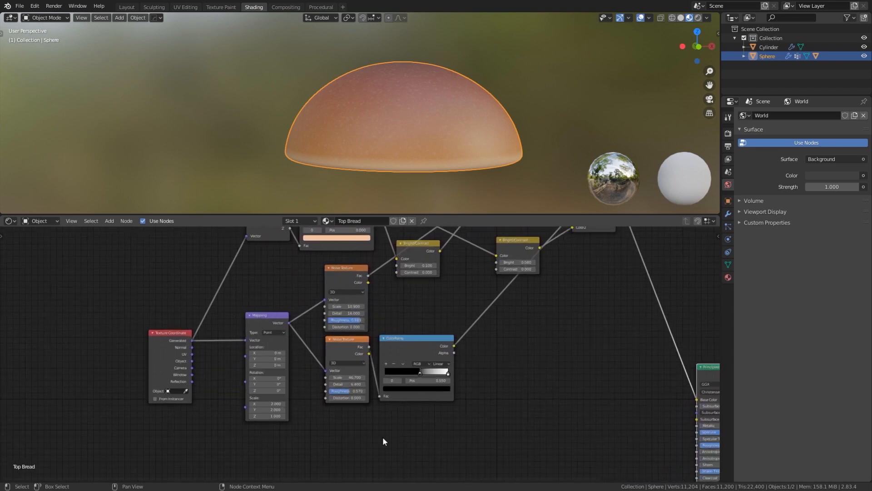
scroll(383, 437, "up", 1)
middle_click_drag(383, 437, 435, 382)
left_click_drag(303, 258, 276, 260)
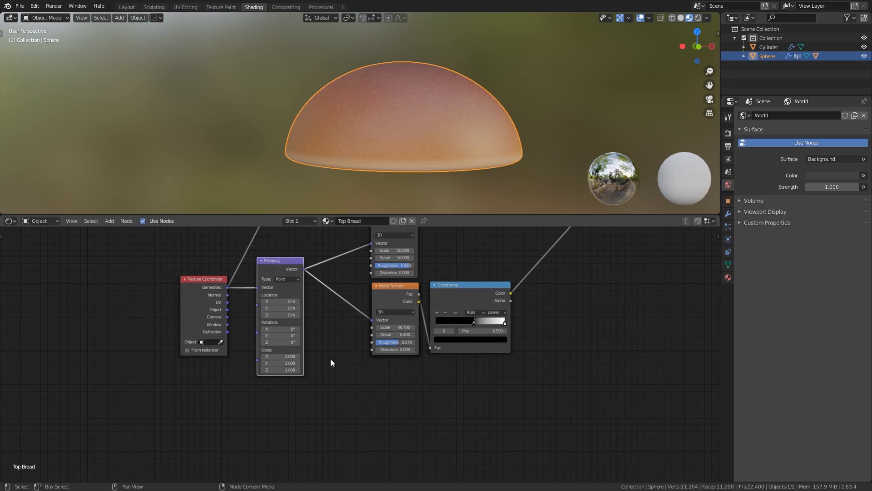
scroll(347, 372, "down", 1)
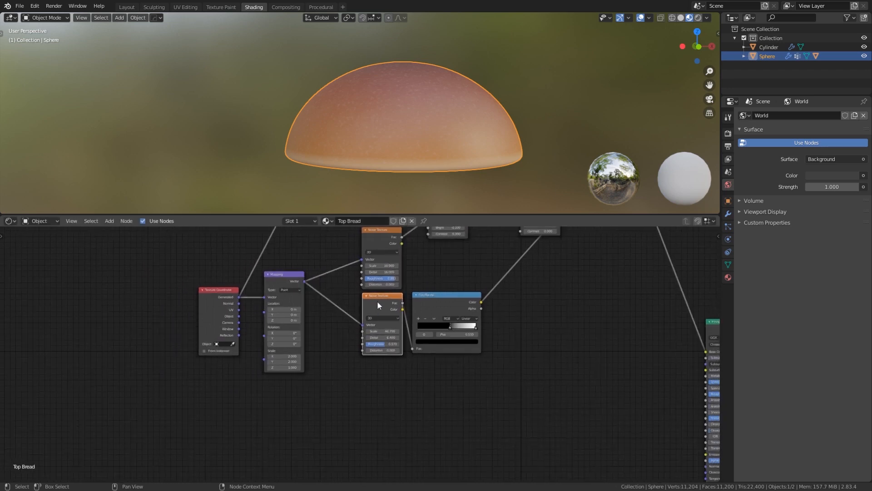
key("shift+d")
left_click(328, 401)
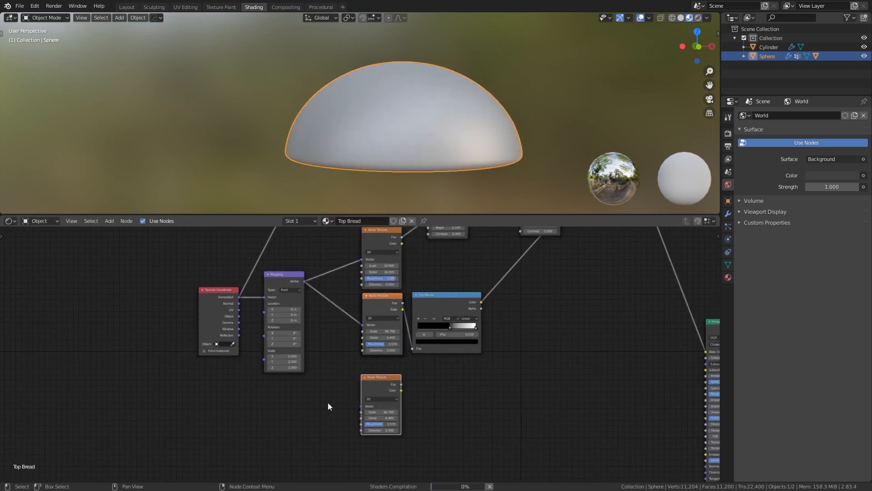
middle_click_drag(328, 403, 335, 372)
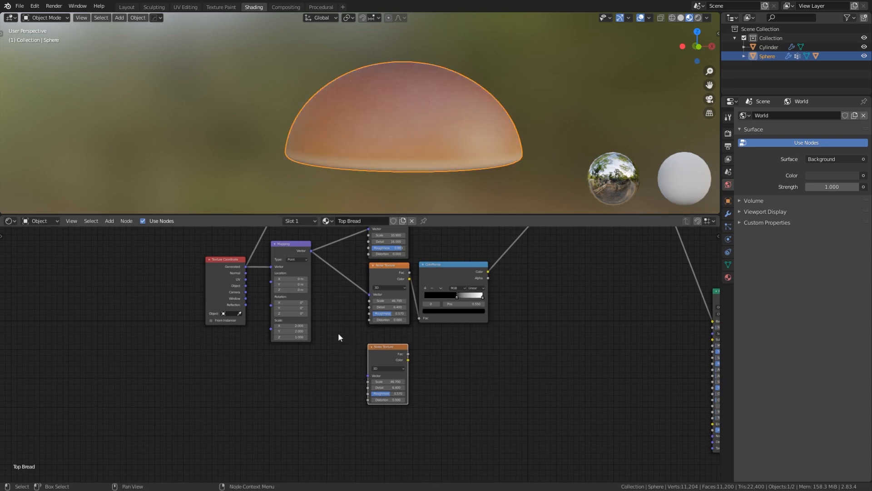
Set the duplicated Noise Texture's Scale to 12, Detail to 1.5 and Roughness to 1
scroll(410, 147, "up", 3)
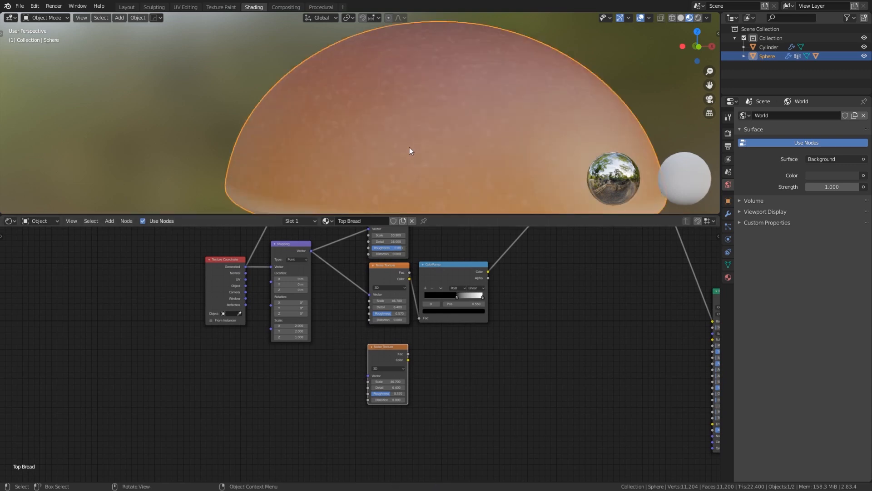
scroll(377, 203, "down", 1)
scroll(373, 359, "up", 2)
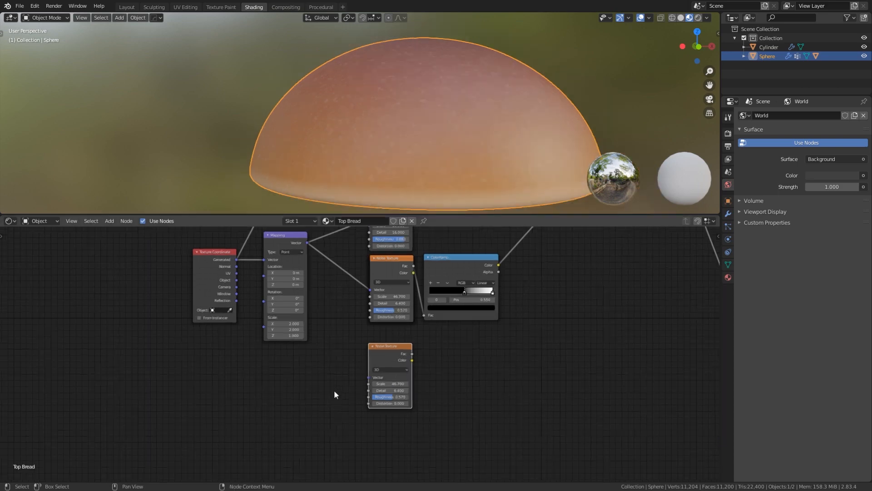
left_click(378, 379)
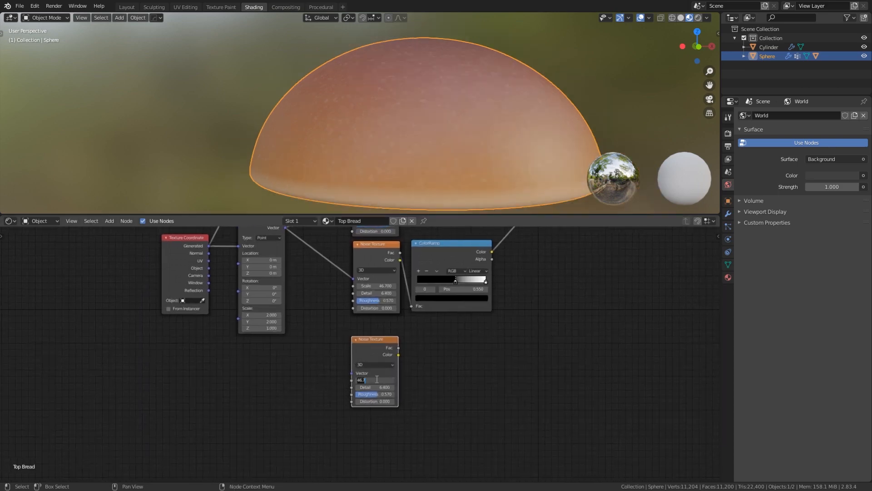
type("12")
left_click(378, 387)
type("1.5")
key("Return")
type("1")
left_click(448, 375)
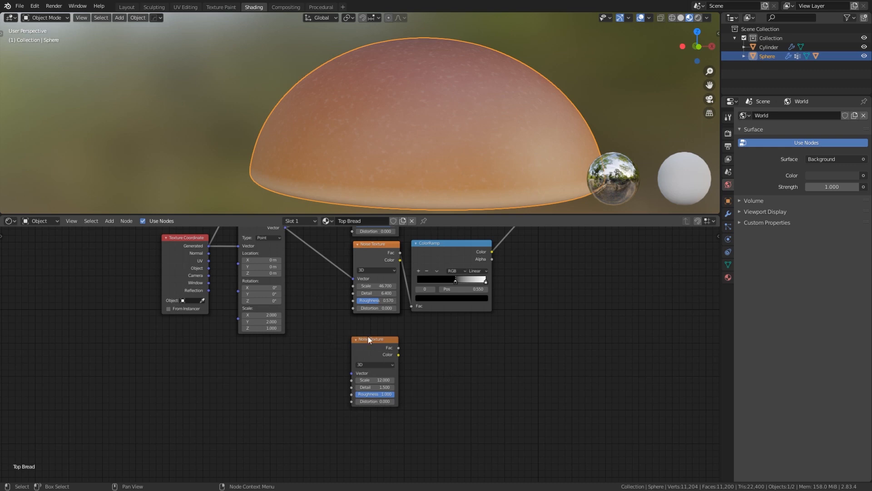
Move the third Noise Texture lower, connect the Mapping node's Vector to it and preview its noise on the dome
left_click_drag(368, 338, 369, 369)
scroll(335, 311, "down", 1)
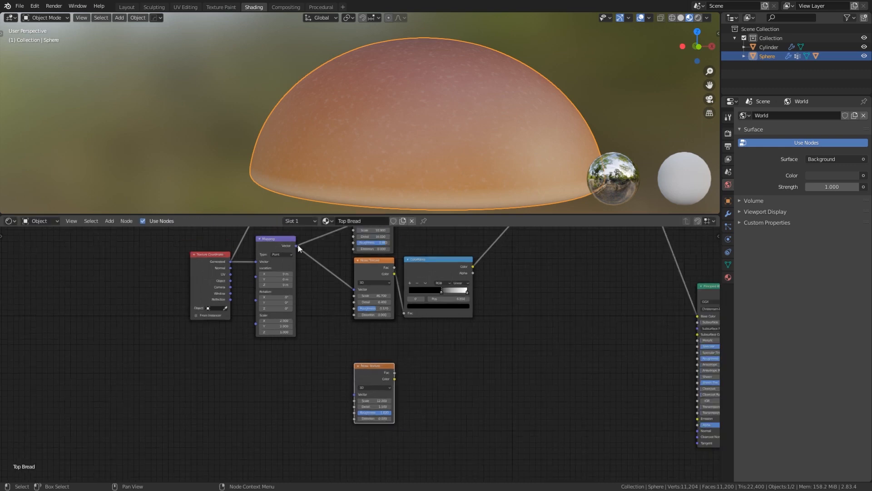
left_click_drag(296, 246, 355, 394)
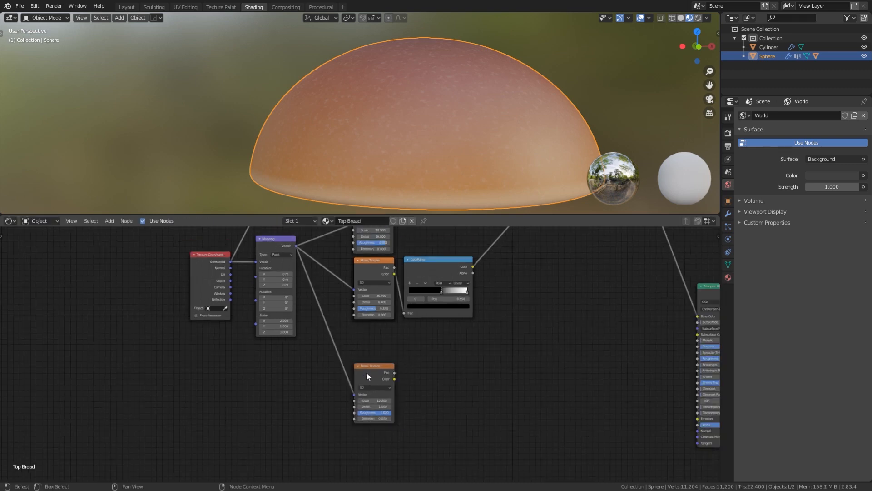
left_click(367, 371, "ctrl+shift")
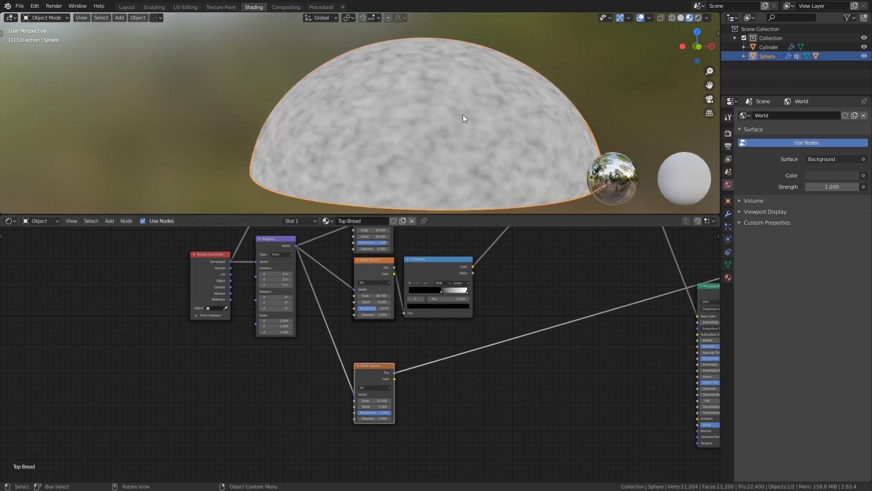
Duplicate the speckle ColorRamp onto the link between the third Noise Texture and the Viewer, and space both nodes lower
middle_click_drag(470, 399, 435, 388)
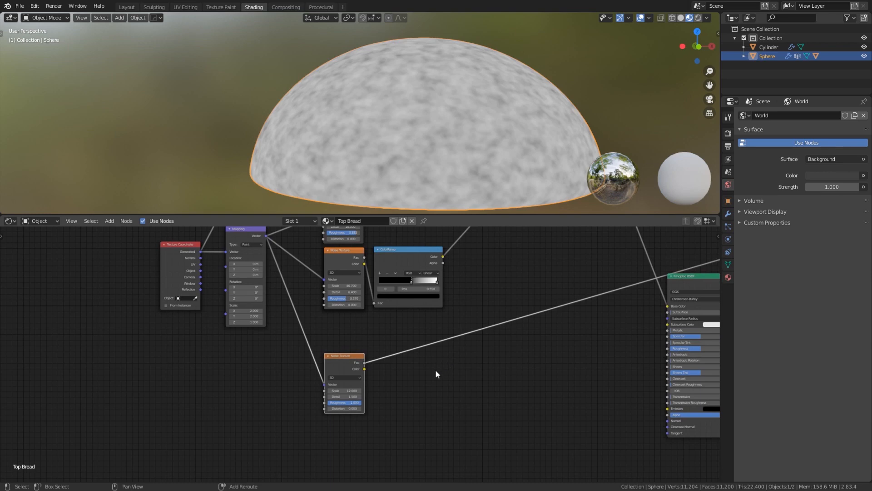
left_click(407, 265)
key("shift+d")
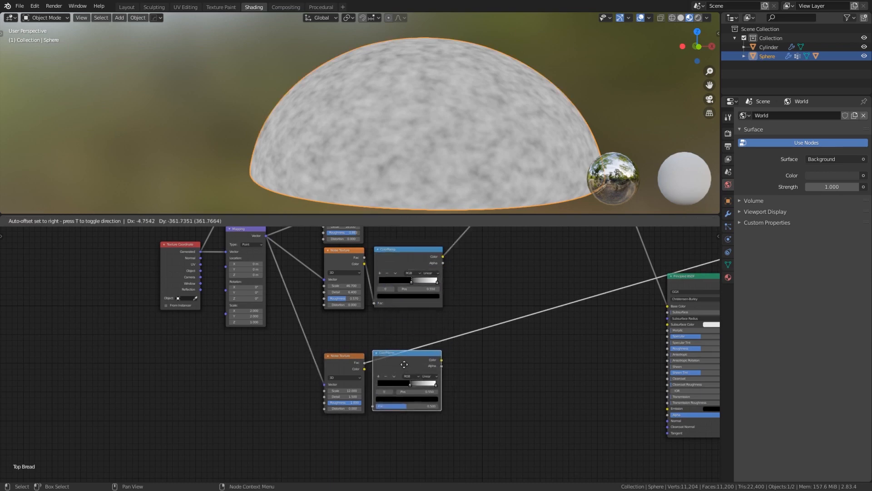
left_click(406, 364)
middle_click_drag(455, 443, 452, 397)
left_click_drag(338, 312, 337, 331)
left_click_drag(407, 306, 403, 329)
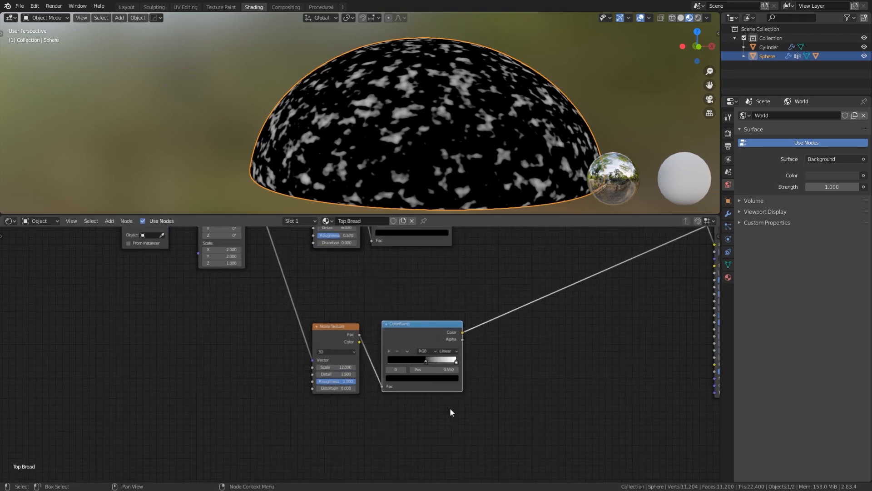
Set the new ColorRamp's interpolation to B-Spline and its black stop position to 0.714, checking the pattern around the dome
scroll(450, 407, "up", 3)
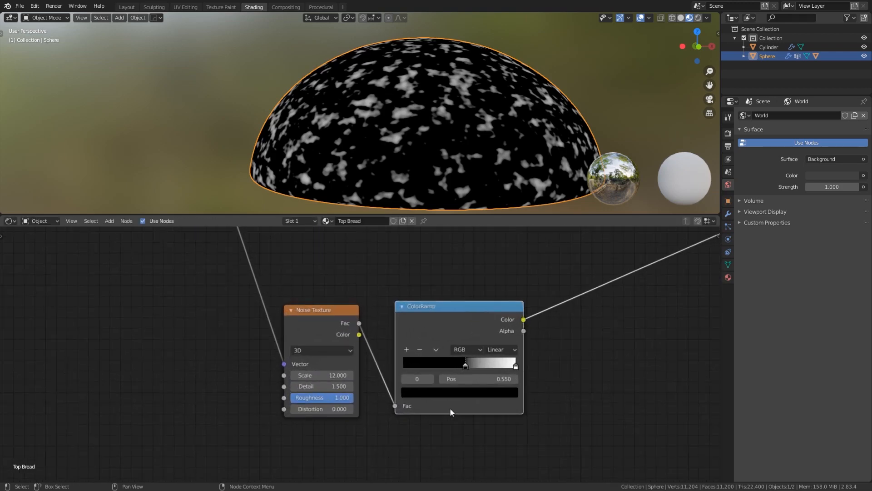
left_click(498, 351)
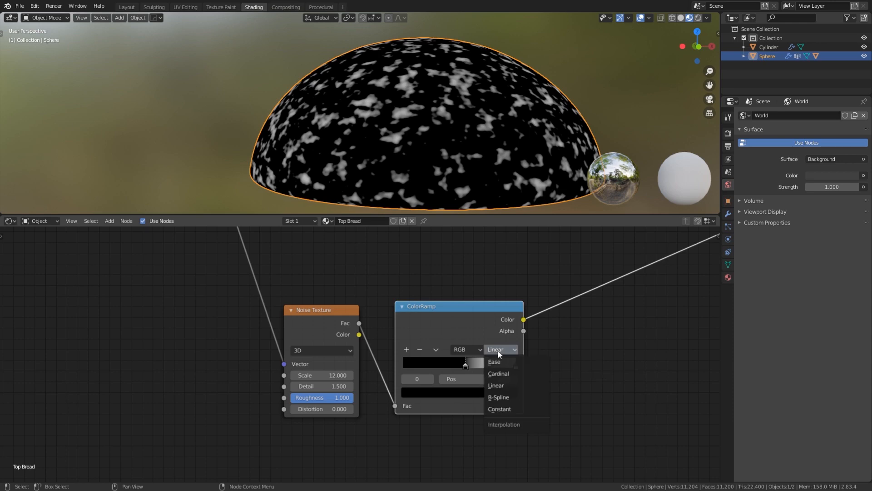
left_click(502, 396)
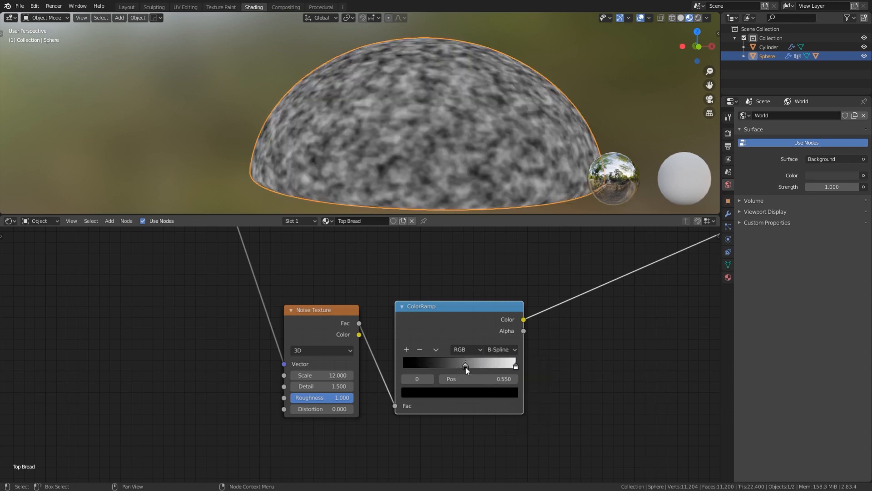
left_click_drag(465, 366, 484, 369)
scroll(447, 167, "down", 2)
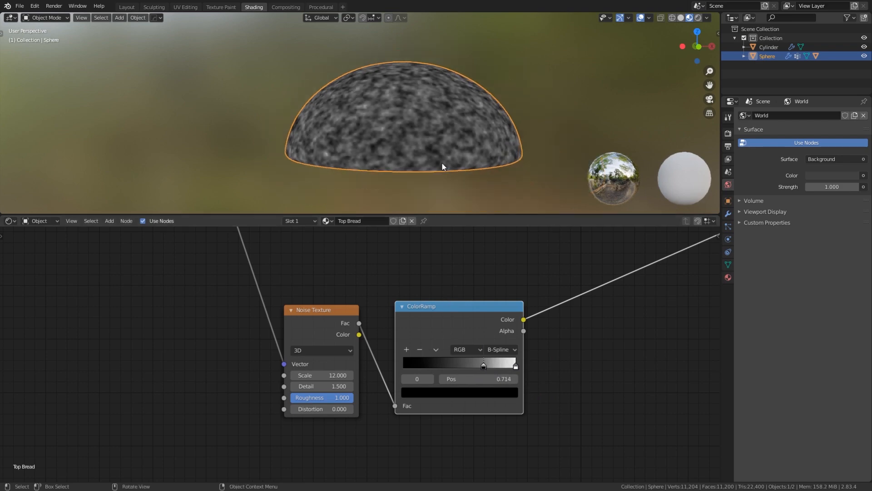
middle_click_drag(443, 163, 416, 164)
scroll(392, 141, "up", 2)
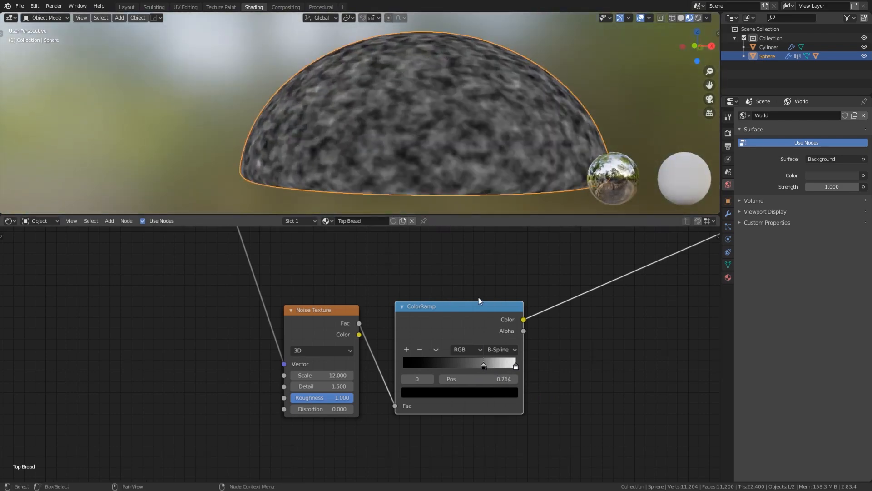
Compare the third Noise Texture's raw preview on the dome with the preview of its ColorRamp
scroll(479, 301, "down", 2)
left_click(328, 353, "ctrl+shift")
left_click(422, 359, "ctrl+shift")
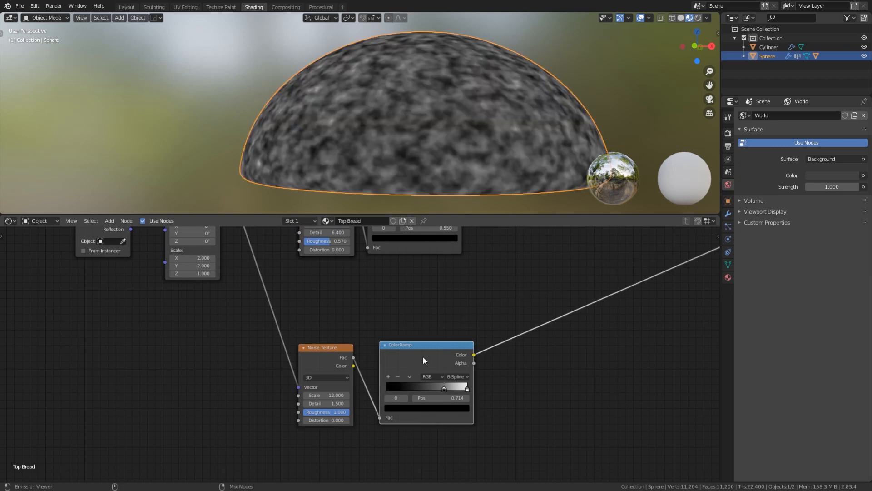
left_click(340, 355, "ctrl+shift")
left_click(429, 353, "ctrl+shift")
left_click(341, 354, "ctrl+shift")
left_click(422, 353, "ctrl+shift")
Add a Bump node beside the Principled BSDF and connect the B-Spline ColorRamp's Color to its Height
middle_click_drag(478, 287, 358, 353)
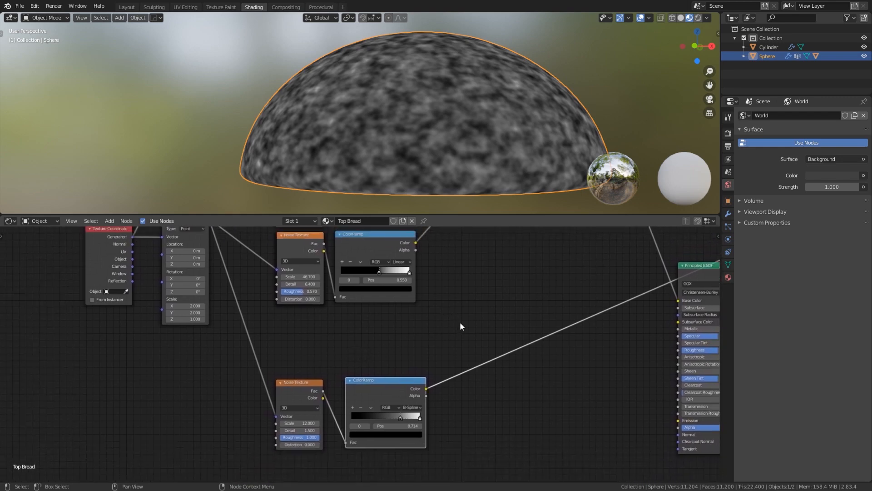
scroll(448, 324, "down", 2)
middle_click_drag(457, 315, 419, 285)
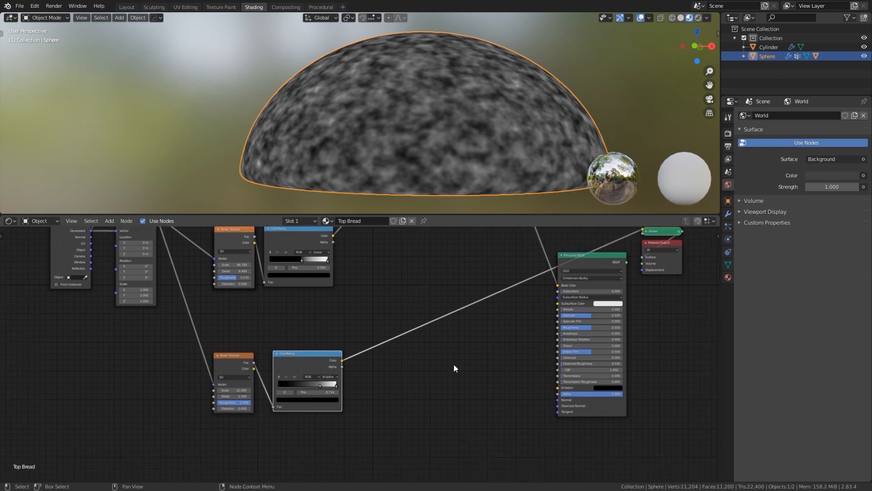
key("shift+a")
left_click(449, 354)
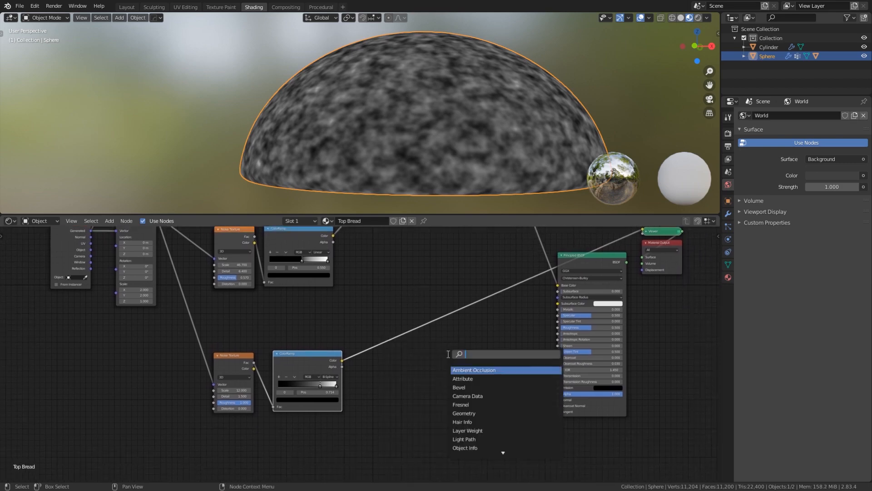
type("bump")
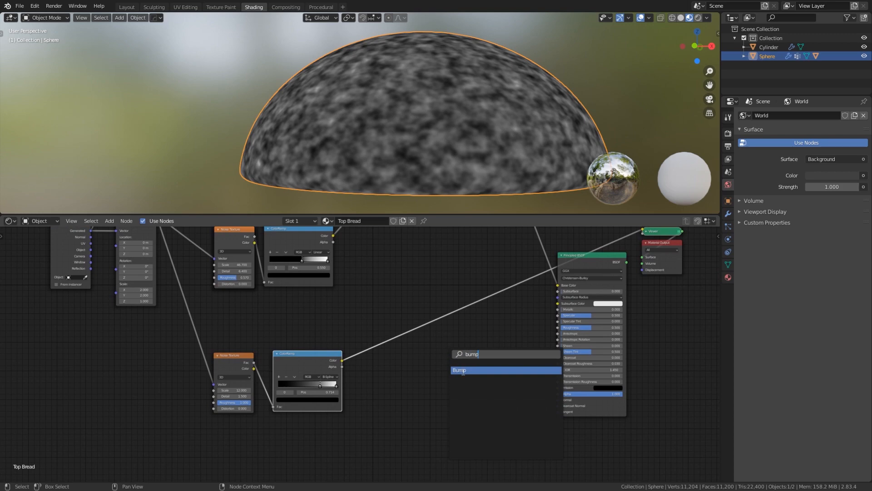
key("Return")
left_click(494, 387)
scroll(357, 375, "up", 2)
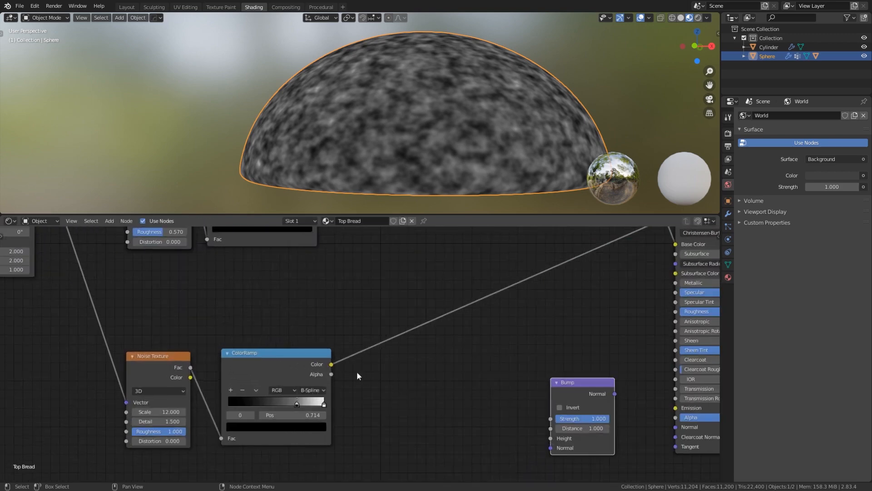
left_click_drag(331, 365, 550, 438)
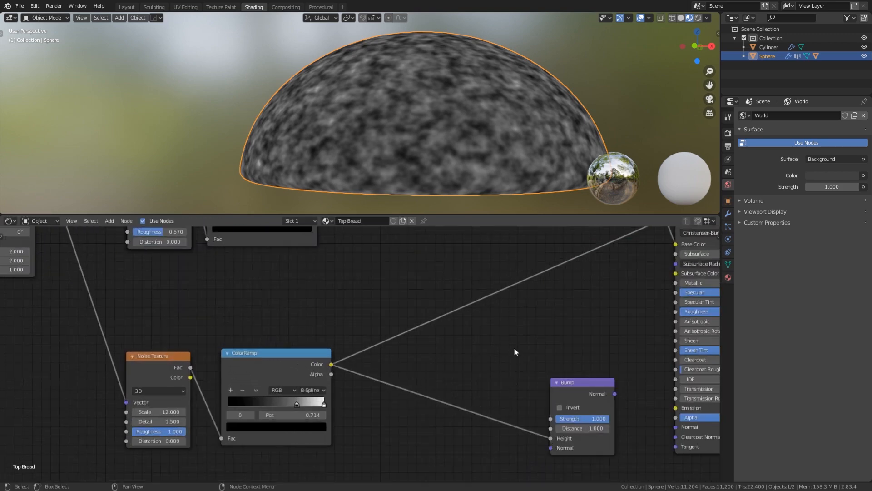
Connect the Bump node's Normal to the Principled BSDF's Normal, and the BSDF output to the Material Output's Surface
middle_click_drag(561, 371, 414, 337)
left_click_drag(469, 360, 529, 393)
middle_click_drag(484, 298, 356, 393)
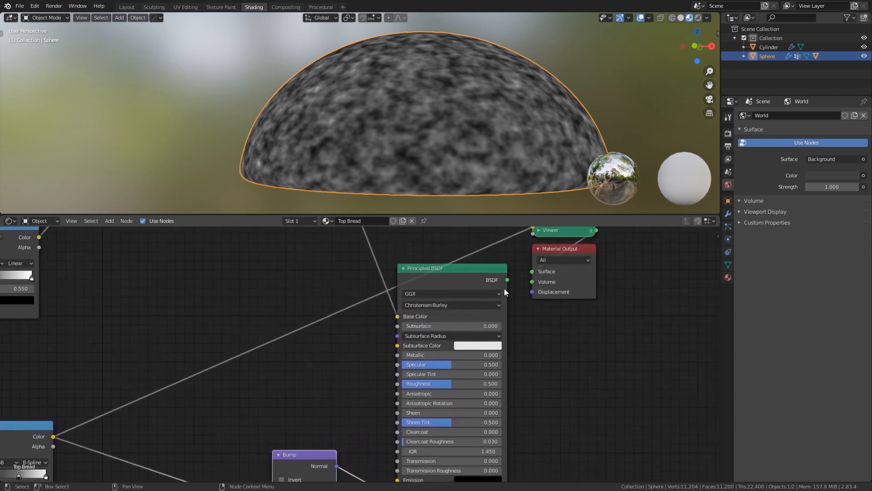
left_click_drag(508, 280, 532, 272)
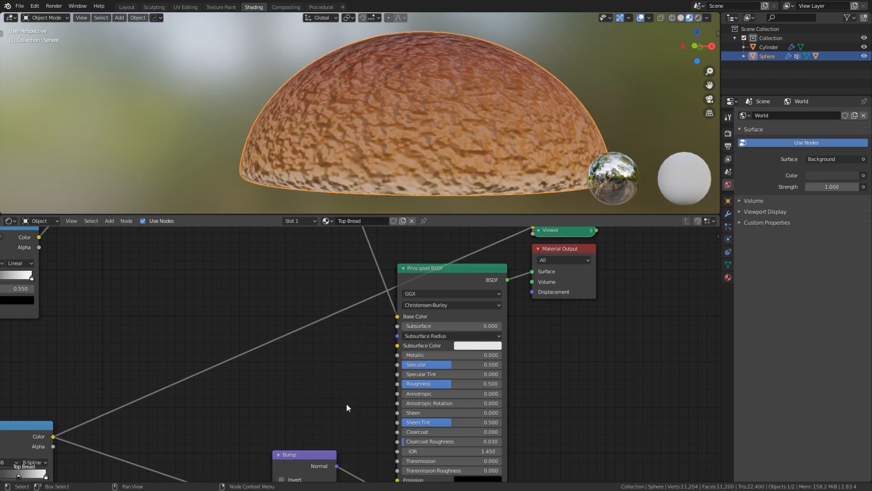
middle_click_drag(342, 410, 399, 256)
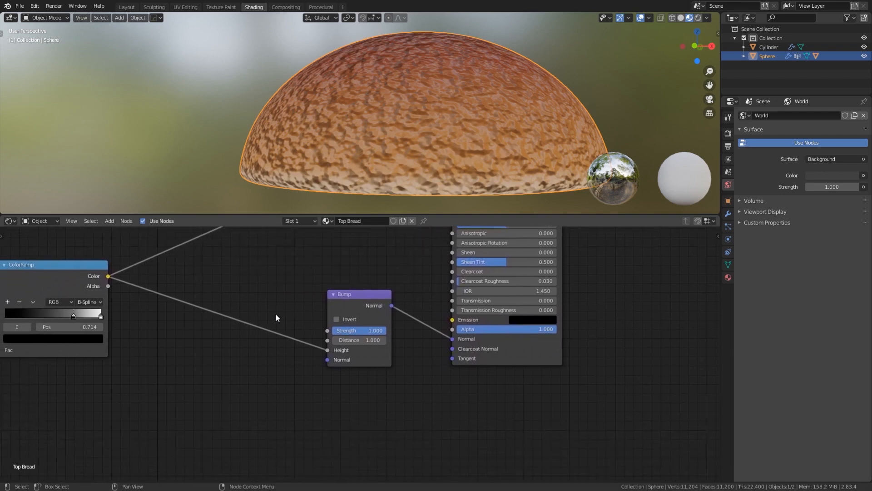
Set the Bump node's Distance to 0.03 and inspect the bread surface on the dome
left_click(368, 340)
type("0.03")
key("Return")
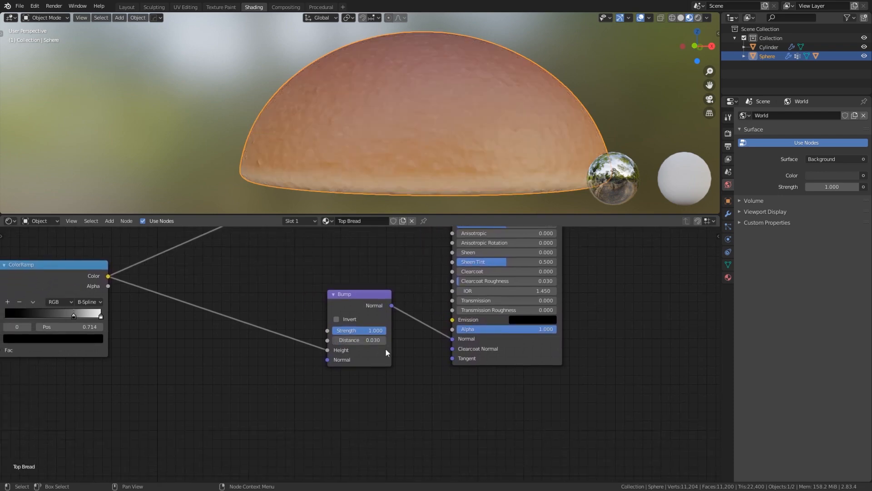
mouse_move(435, 129)
middle_mouse_down()
mouse_move(500, 128)
mouse_move(481, 121)
mouse_move(440, 161)
mouse_move(419, 141)
mouse_move(414, 180)
mouse_move(465, 150)
mouse_move(441, 136)
mouse_move(470, 147)
mouse_move(483, 141)
mouse_move(423, 135)
middle_mouse_up()
scroll(440, 137, "up", 6)
scroll(386, 135, "up", 3)
scroll(339, 155, "down", 5)
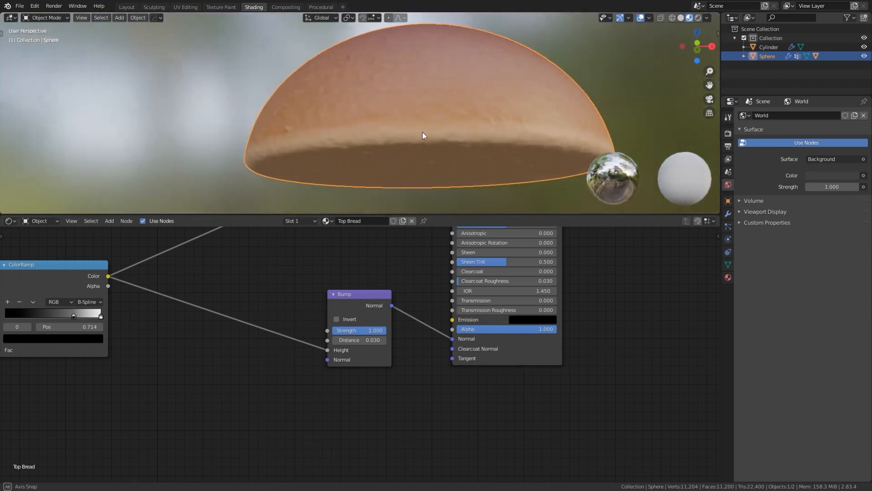
Move the third Noise Texture and its B-Spline ColorRamp left and lower to make room above them
middle_click_drag(220, 348, 377, 318)
scroll(377, 318, "down", 5)
middle_click_drag(299, 338, 347, 405)
scroll(347, 406, "up", 2)
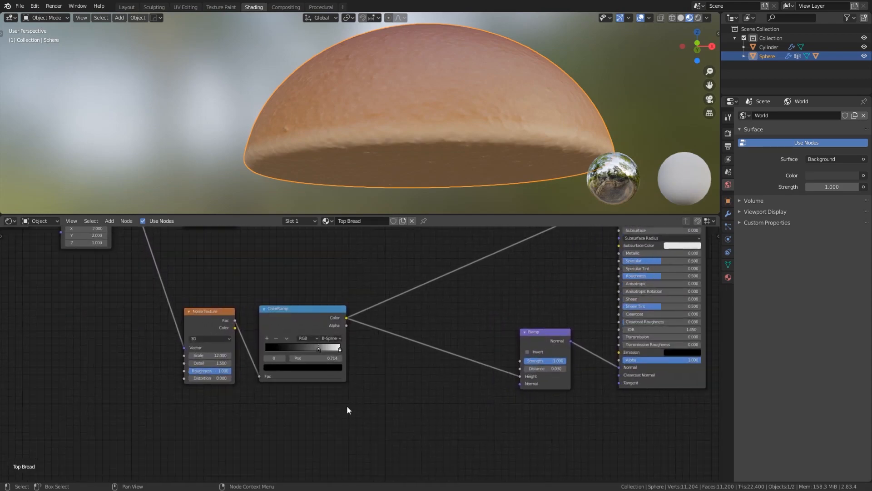
left_click_drag(217, 312, 192, 310)
left_click_drag(298, 310, 269, 308)
middle_click_drag(273, 261, 323, 272)
scroll(282, 304, "down", 1)
left_click_drag(259, 314, 259, 336)
left_click_drag(301, 315, 299, 340)
Duplicate the third Noise Texture and place the copy directly above it
left_click(249, 350)
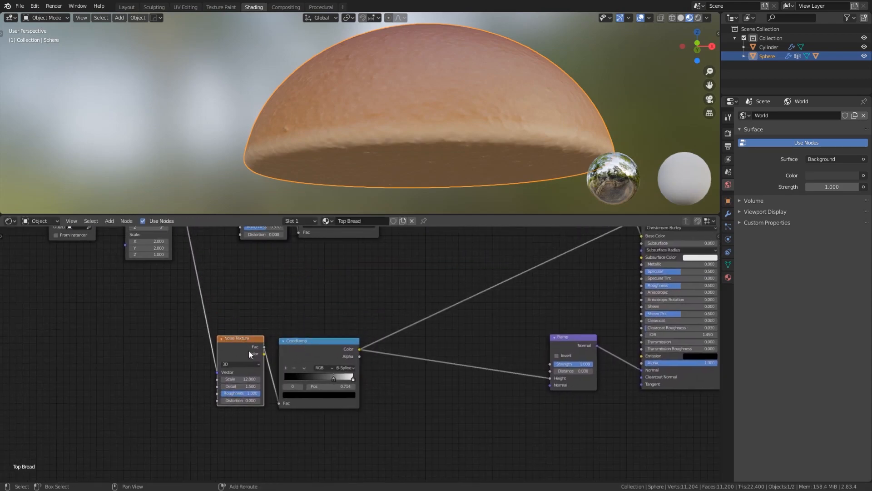
key("shift+d")
left_click(249, 275)
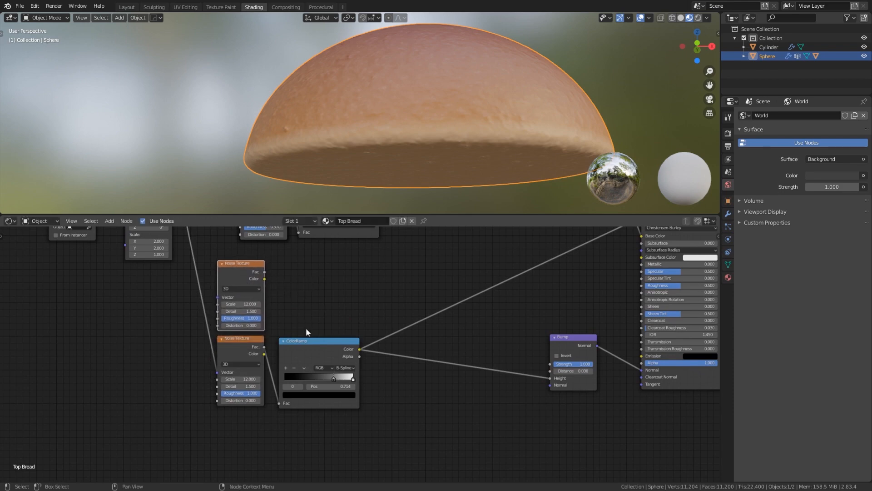
Set the copied Noise Texture's Scale to 300, Detail to 16 and Roughness to 0.65
left_click(242, 304)
type("3")
key("Return")
left_click(256, 311)
type("16")
key("Return")
left_click(246, 318)
type("0.65")
key("Return")
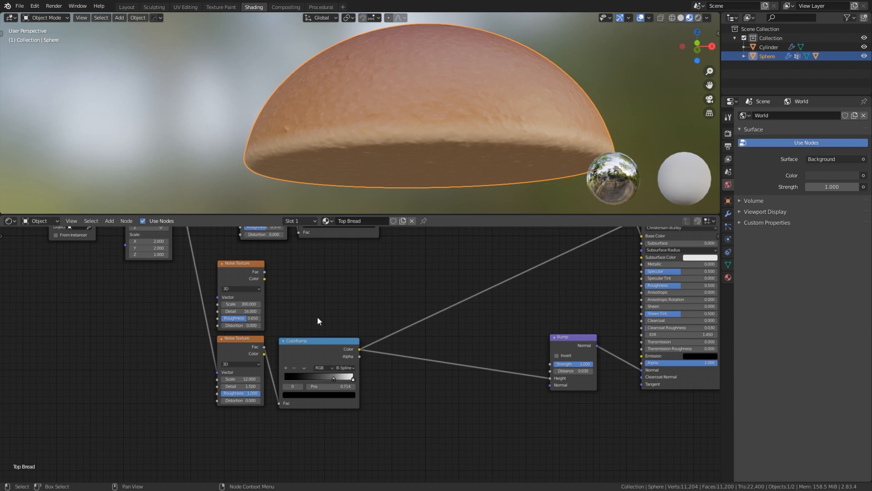
Connect the fine Noise Texture's Fac to the Bump node's Height and inspect the grain close up on the dome
scroll(344, 291, "down", 1)
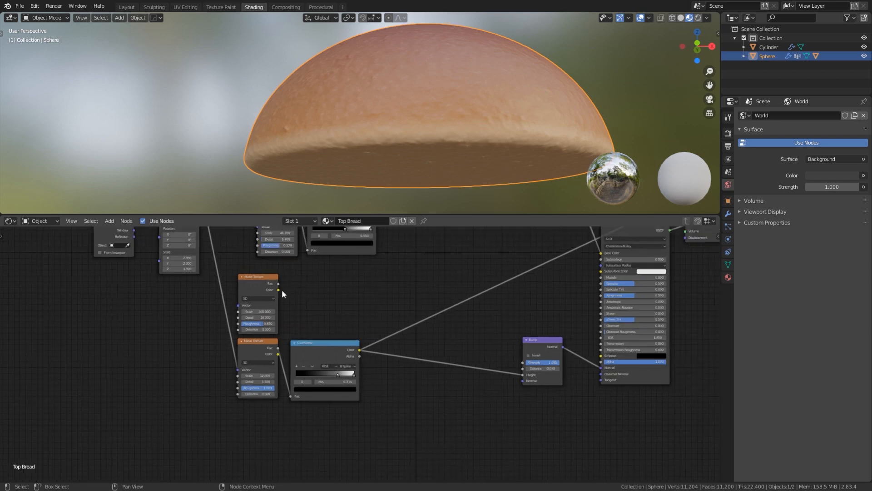
left_click_drag(279, 284, 523, 375)
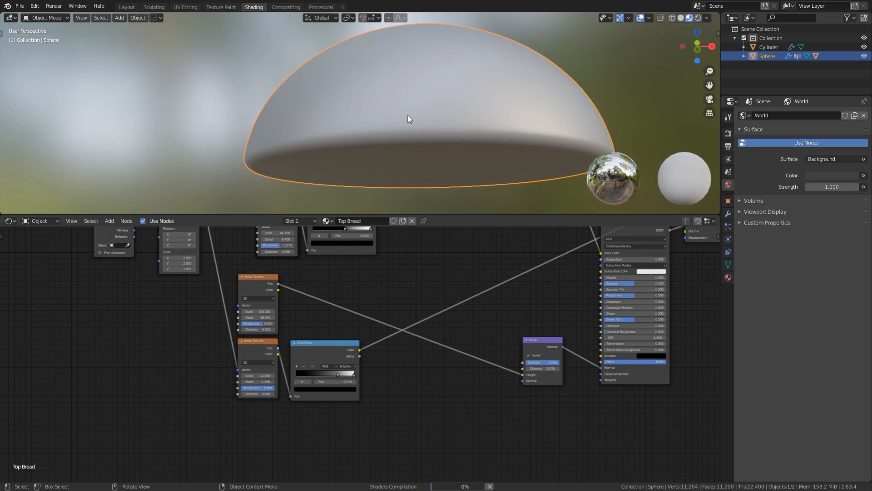
scroll(419, 132, "up", 1)
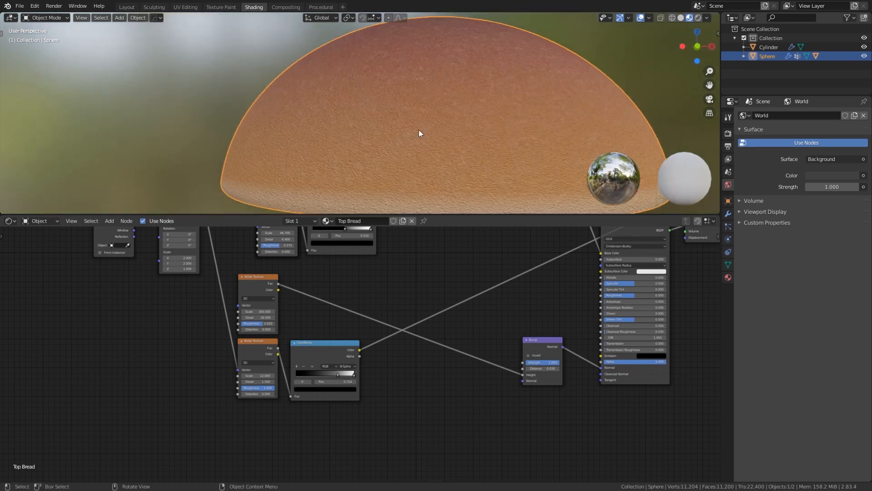
scroll(419, 130, "up", 2)
scroll(419, 142, "down", 2)
scroll(436, 130, "up", 2)
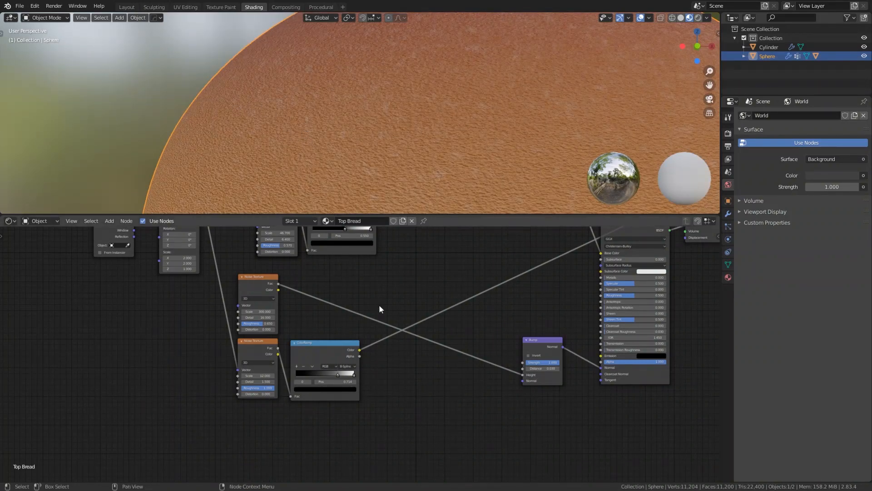
Add a MixRGB node between the lower Noise Textures and the Bump node
scroll(379, 309, "down", 1)
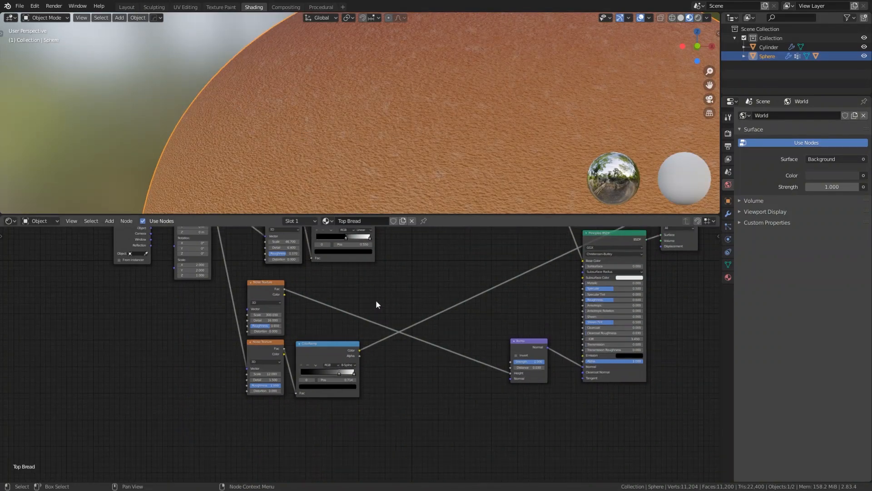
key("shift+a")
left_click(406, 295)
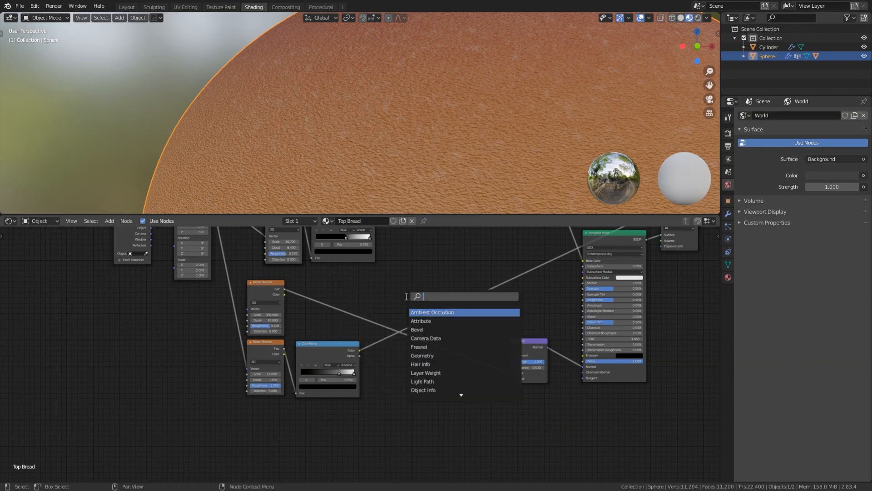
type("mixr")
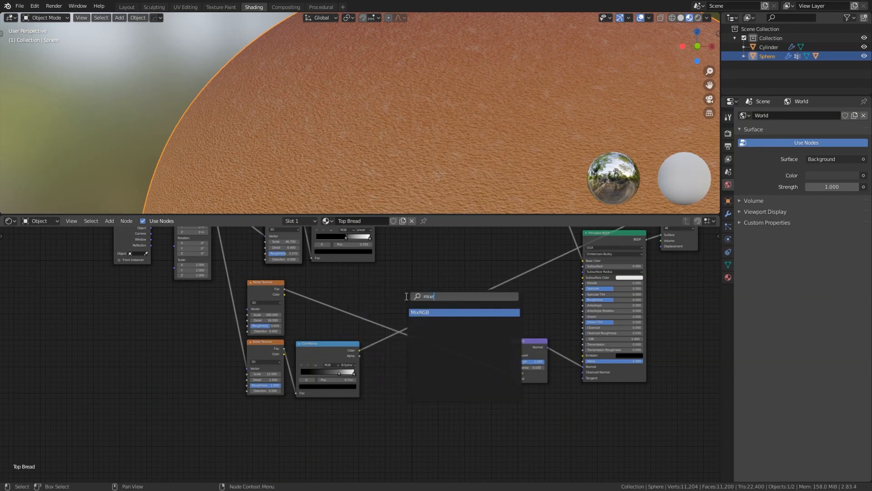
key("Return")
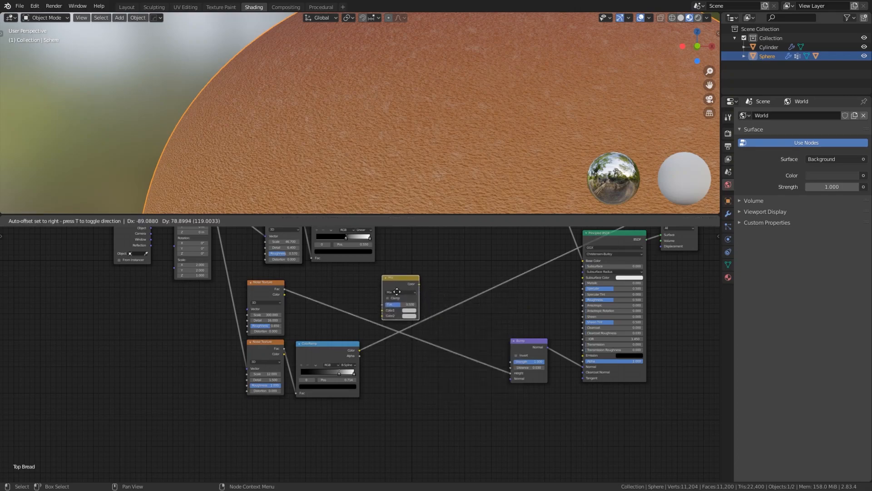
left_click(398, 297)
Connect the fine Noise Texture's Fac to the Mix node's Color1 and the B-Spline ColorRamp's Color to its Color2
scroll(370, 329, "up", 1)
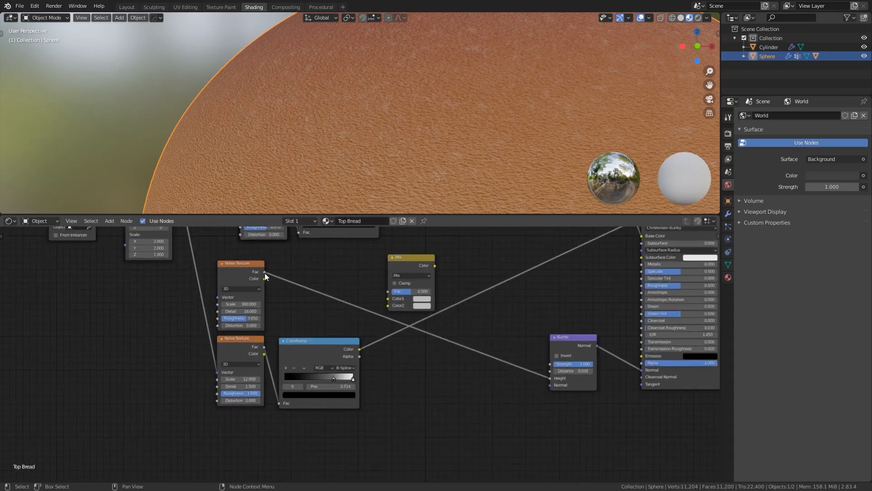
left_click_drag(264, 271, 388, 300)
left_click_drag(359, 349, 388, 307)
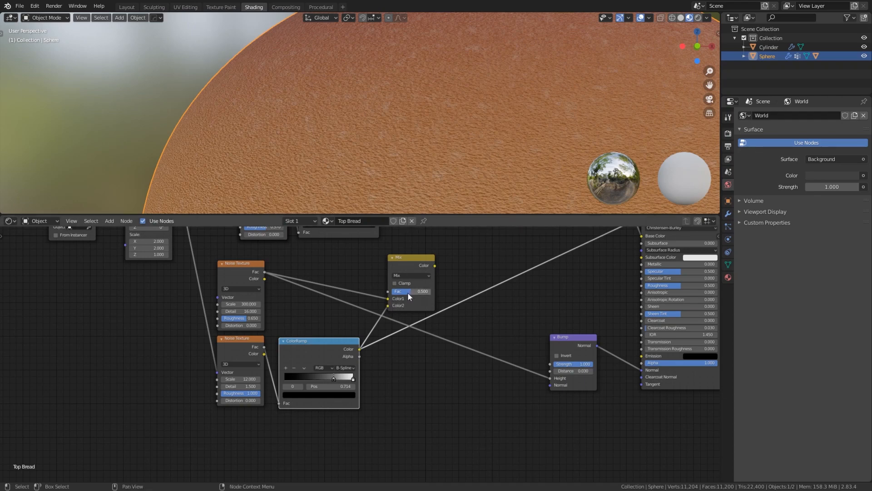
Set the Mix node's Fac to 0.9 and connect its Color output to the Bump node's Height
left_click_drag(408, 293, 420, 293)
left_click(423, 293)
type("0.9")
key("Return")
mouse_move(435, 266)
left_mouse_down()
mouse_move(534, 314)
mouse_move(551, 379)
left_mouse_up()
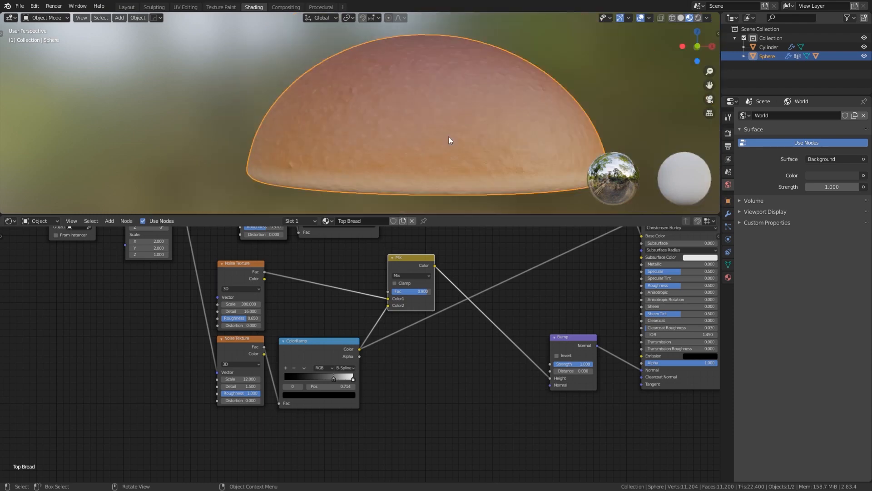
Connect the Mapping node's Vector output to the Vector input of the Noise Texture with scale 300
scroll(449, 137, "down", 2)
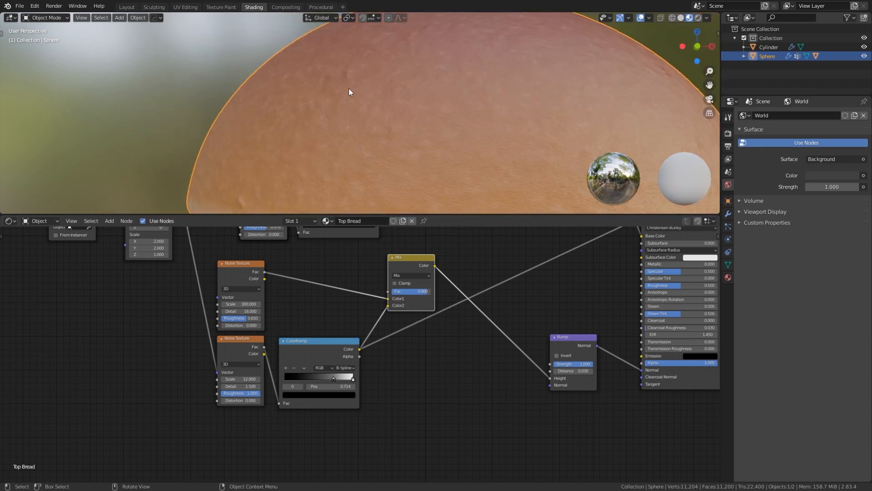
scroll(472, 84, "down", 3)
middle_click_drag(509, 128, 489, 125)
scroll(389, 136, "up", 1)
scroll(388, 136, "up", 2)
scroll(423, 131, "down", 3)
scroll(489, 125, "down", 1)
left_click_drag(177, 260, 220, 345)
middle_click_drag(173, 237, 200, 326)
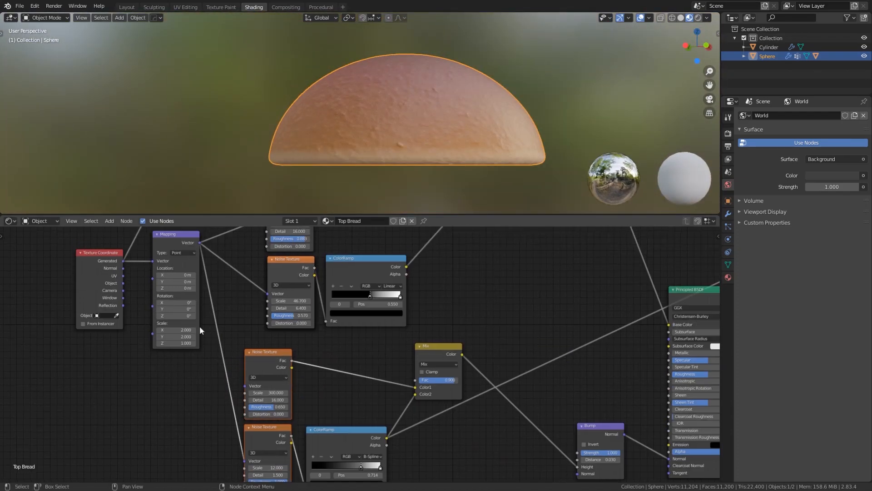
left_click_drag(200, 243, 246, 387)
scroll(414, 151, "up", 3)
scroll(418, 135, "down", 1)
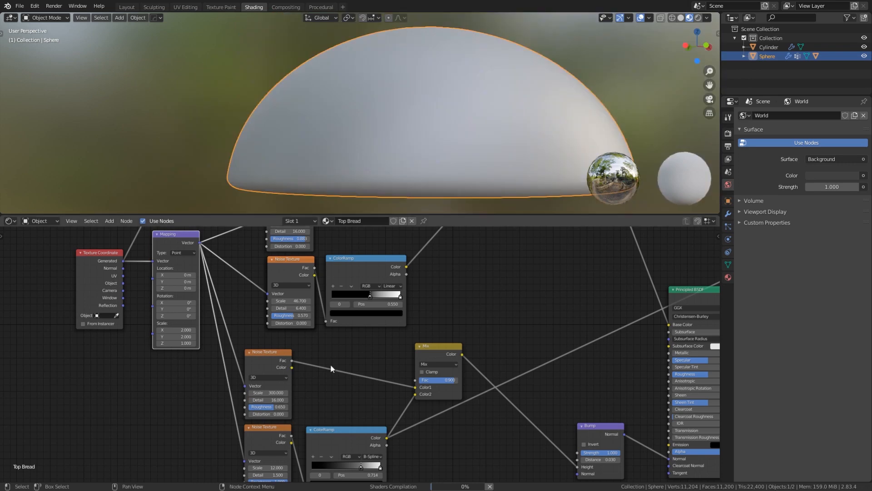
Delete the Viewer node beside the Material Output
middle_click_drag(336, 363, 340, 322)
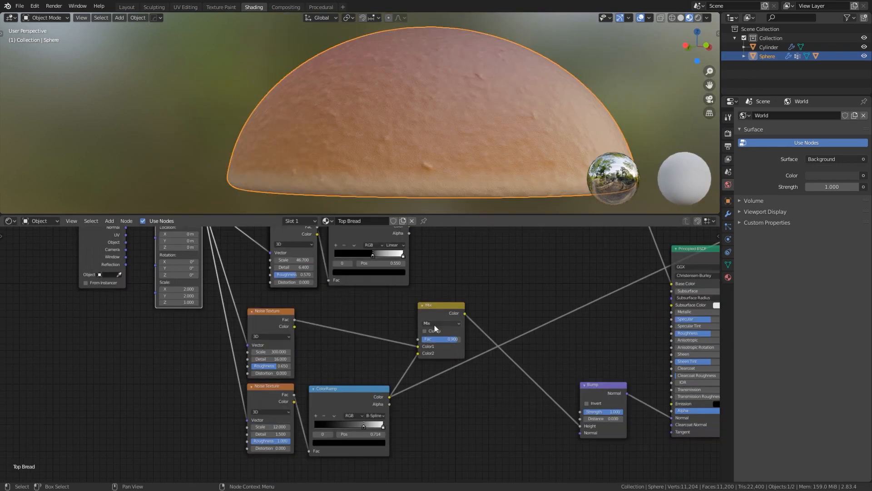
middle_click_drag(320, 367, 340, 315)
scroll(341, 315, "down", 3)
middle_click_drag(507, 340, 455, 374)
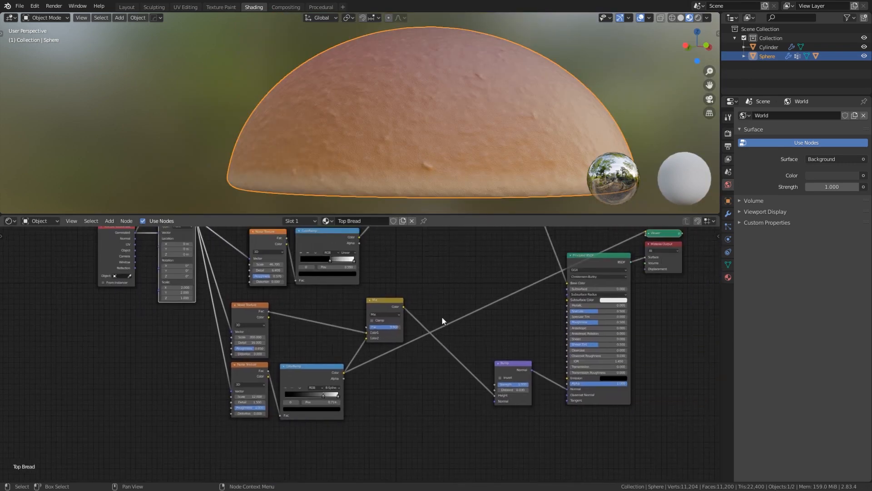
left_click(675, 234)
key("x")
Detach the Mix node from its links and park it below the noise textures
scroll(413, 392, "up", 5)
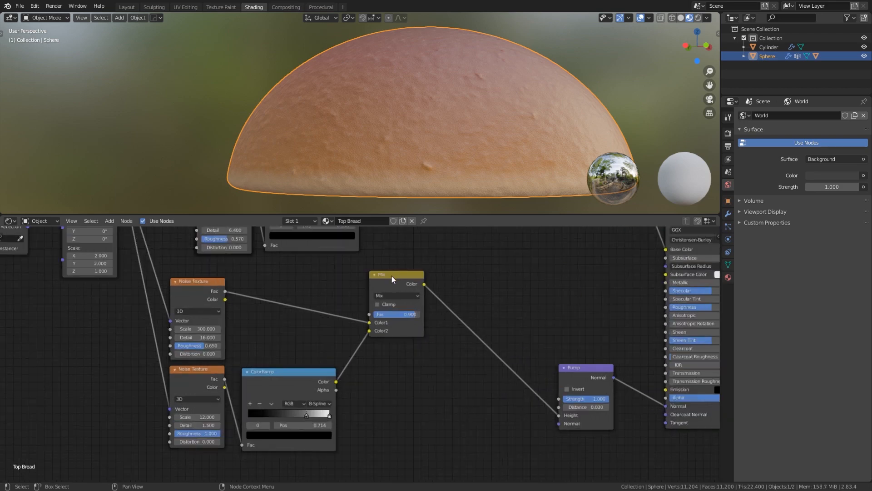
left_click_drag(391, 274, 461, 256)
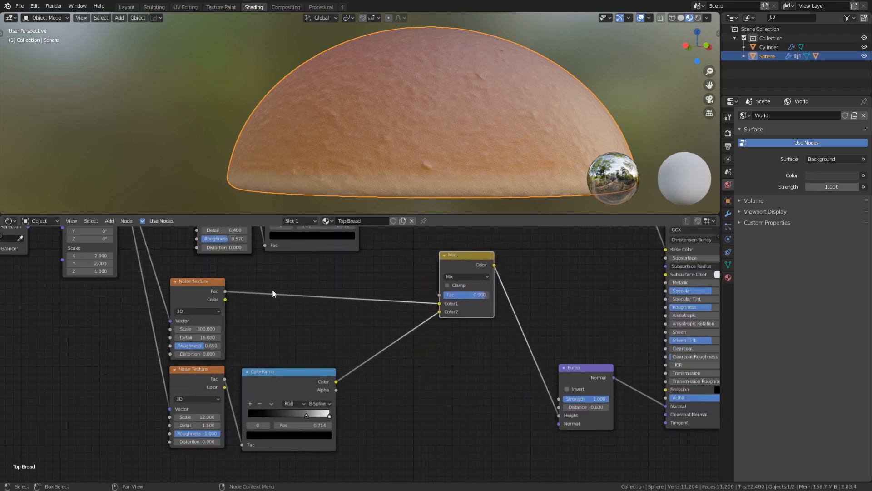
scroll(460, 317, "down", 1)
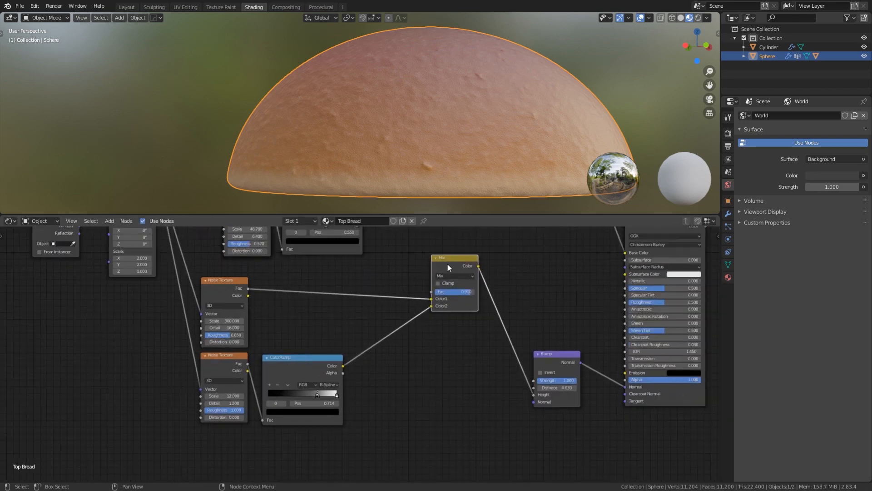
left_click_drag(447, 263, 183, 441, "alt")
Add a Map Range node with To Min 0.0 and To Max 0.1
key("shift+a")
left_click(421, 323)
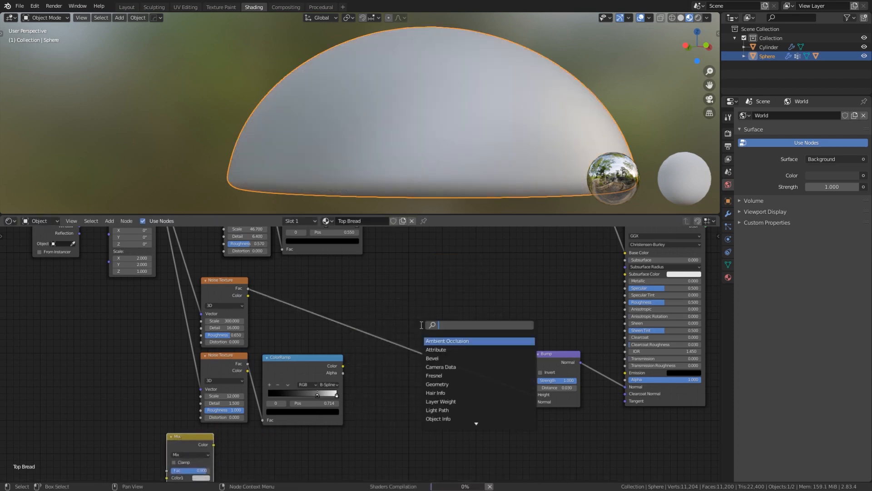
type("map range")
key("Return")
left_click(411, 278)
scroll(320, 292, "up", 1)
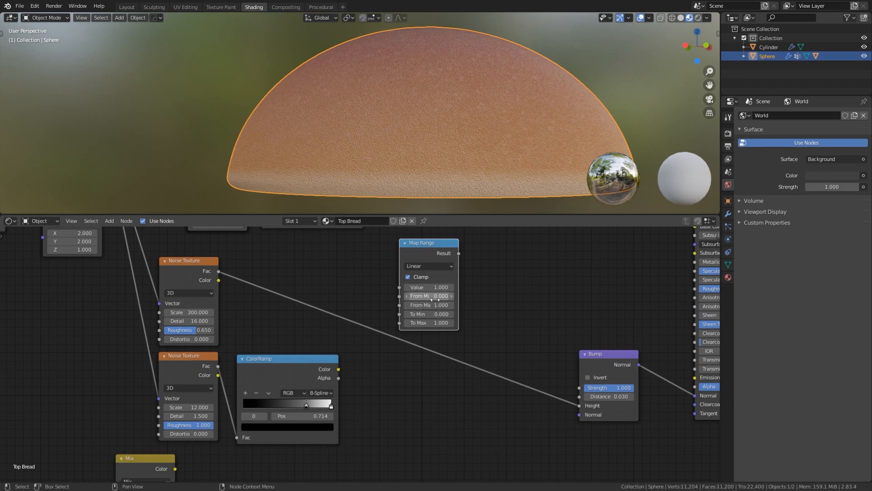
left_click(436, 314)
type("0.0")
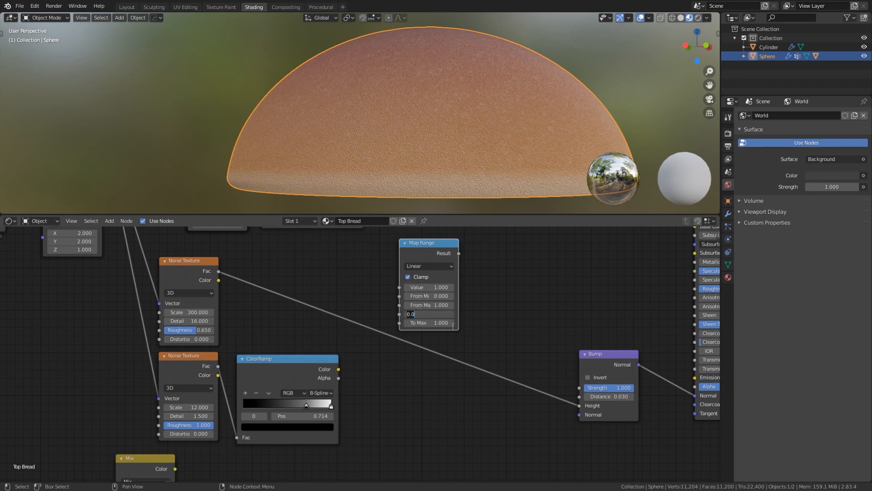
key("Tab")
type("0.1")
key("Return")
Route the scale-300 Noise Texture's Fac through the Map Range Value and its Result into the Bump Height
left_click_drag(219, 271, 399, 287)
left_click_drag(459, 253, 578, 404)
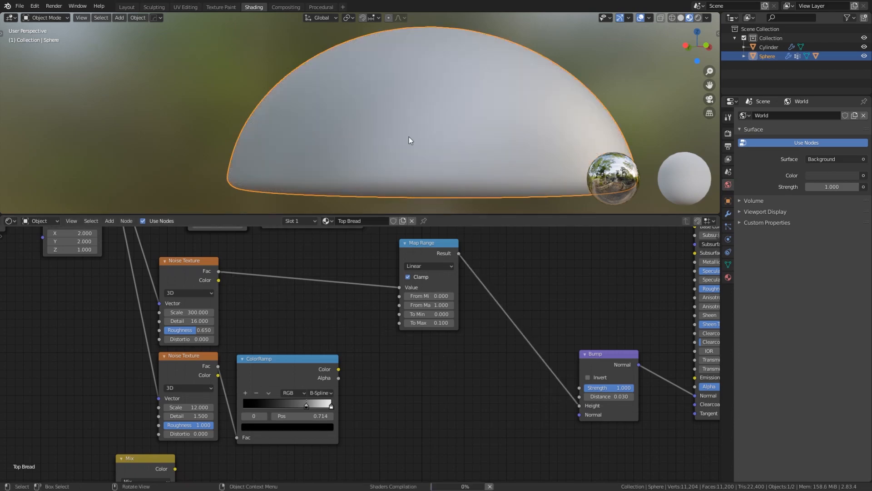
scroll(423, 136, "down", 5)
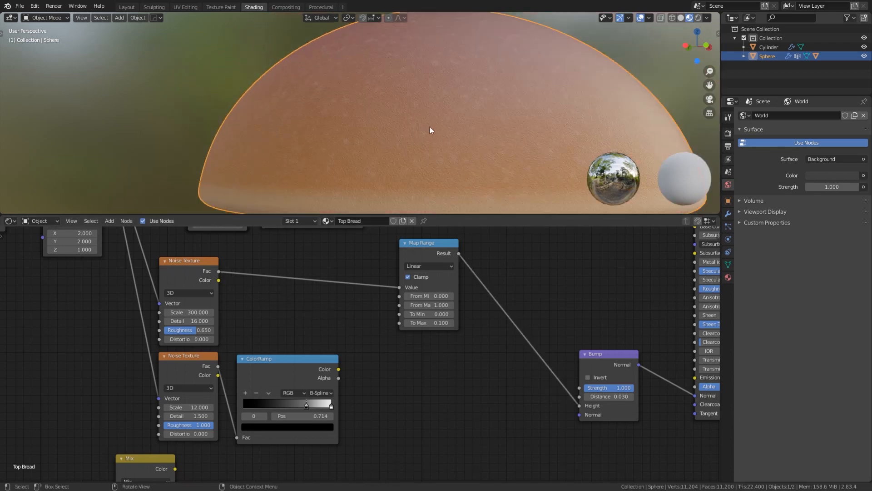
Duplicate the Map Range node beside the ColorRamp, feed it the ramp's Color and set its To Max to 0.9
left_click_drag(418, 242, 397, 257)
key("shift+d")
left_click(398, 367)
left_click_drag(339, 369, 377, 402)
left_click(406, 438)
type("0.1")
key("BackSpace")
type("9")
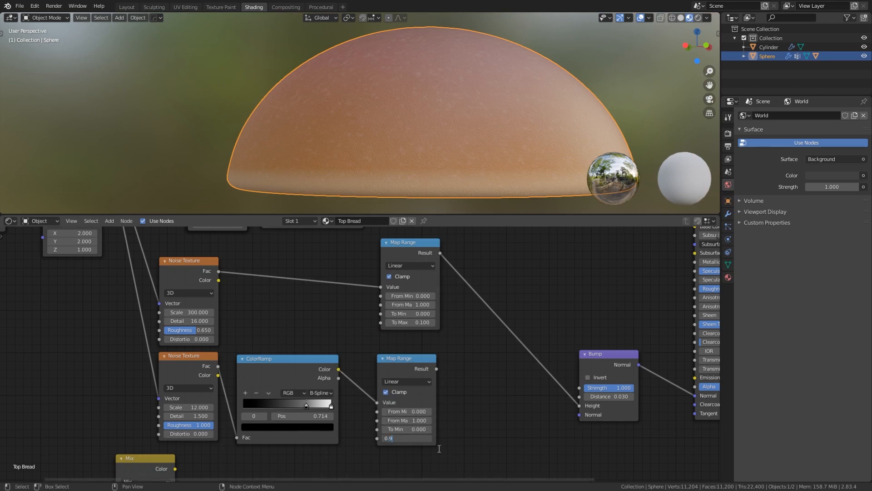
key("Return")
Insert a Math node set to Add before the Bump Height and feed it both Map Range results
left_click_drag(410, 255, 402, 256)
key("shift+a")
left_click(453, 319)
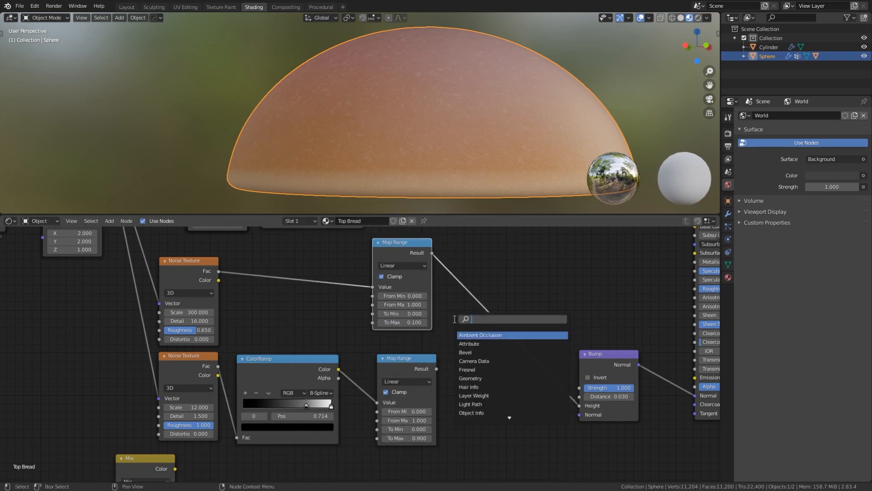
type("math")
key("Return")
left_click(466, 348)
left_click_drag(468, 341, 489, 310)
left_click_drag(437, 369, 484, 349)
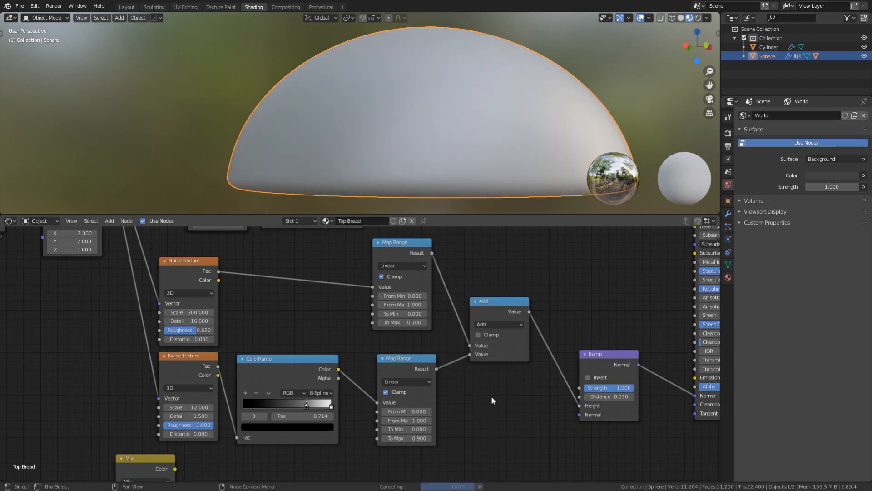
middle_click_drag(451, 121, 234, 134, "alt")
scroll(234, 136, "down", 3)
Rewire the Mix node with noise Fac into Color1, ColorRamp Color into Color2 and its output into Bump Height, with Clamp enabled
left_click_drag(147, 464, 587, 244)
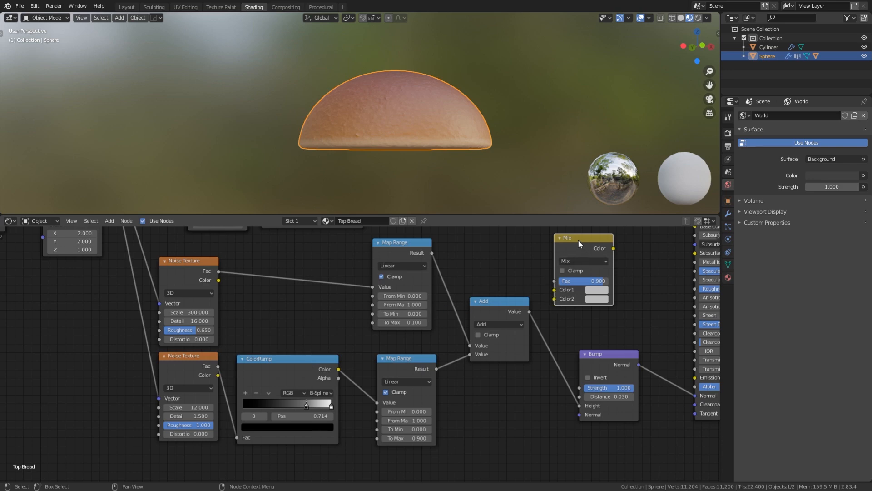
scroll(467, 266, "down", 2)
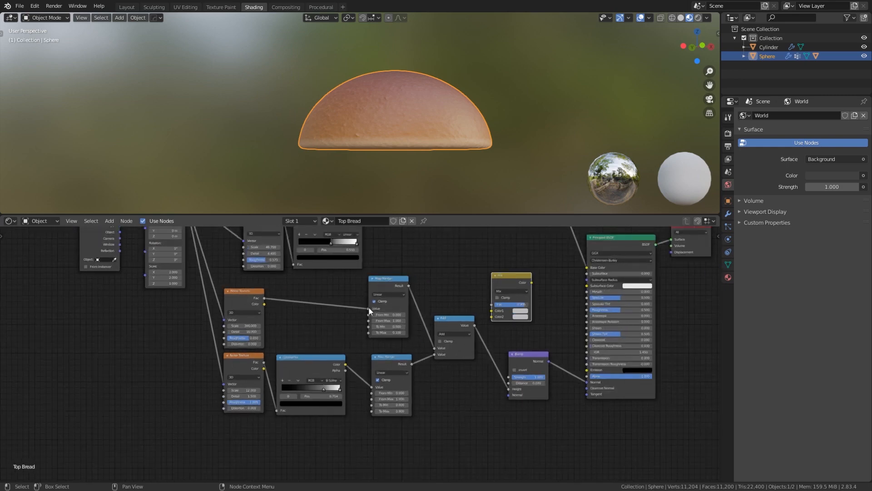
left_click_drag(370, 309, 493, 311)
left_click_drag(345, 364, 494, 317)
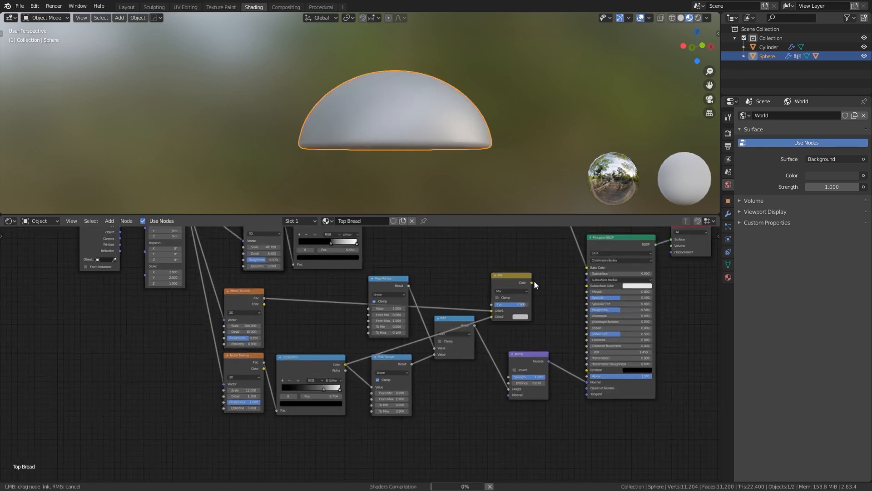
left_click_drag(532, 282, 508, 389)
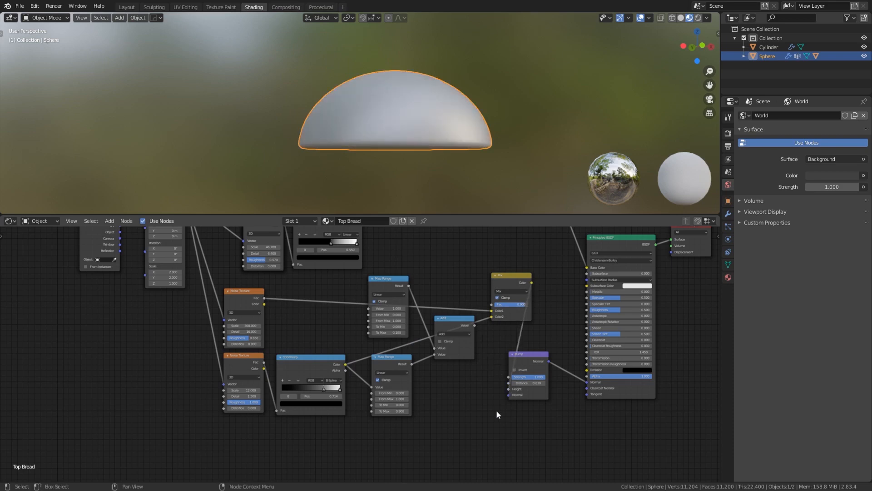
Delete the Add node and both Map Range nodes, and place the Mix node near the ColorRamp
scroll(491, 382, "up", 4)
left_click(471, 311)
key("x")
left_click(398, 256)
key("x")
left_click(408, 361)
key("x")
left_click_drag(547, 260, 387, 284)
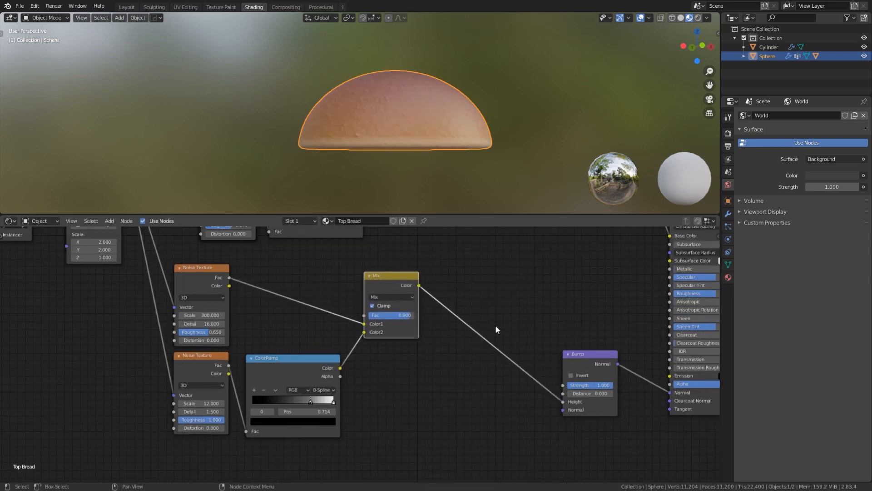
Set the Principled BSDF's Subsurface Color to E7D4BA and its Subsurface to 0.1
middle_click_drag(536, 303, 213, 340)
scroll(466, 321, "up", 2)
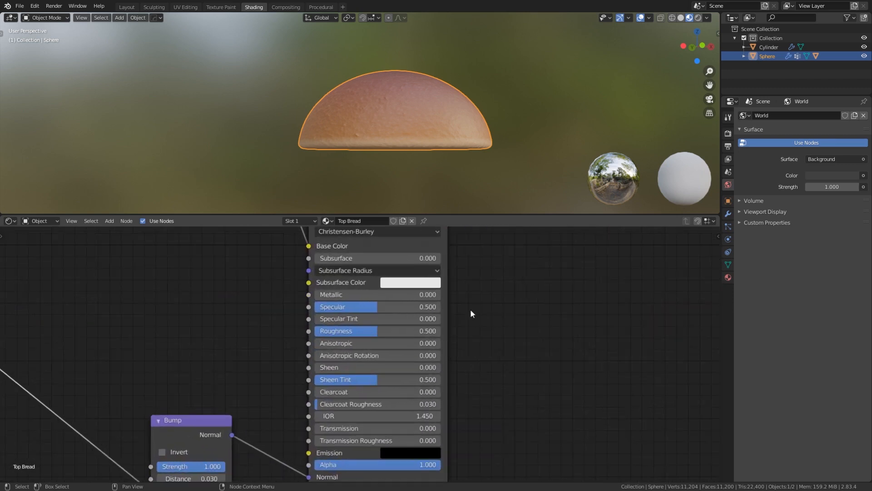
left_click(408, 282)
left_click(424, 165)
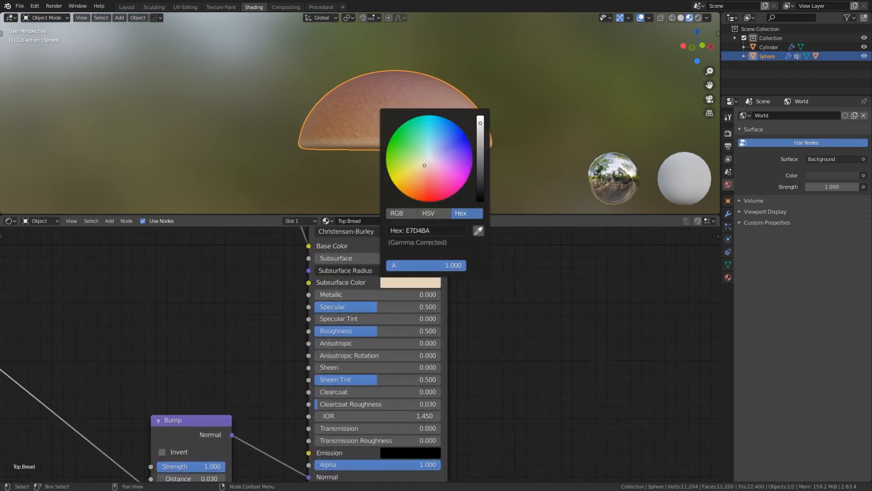
middle_click_drag(489, 265, 483, 312)
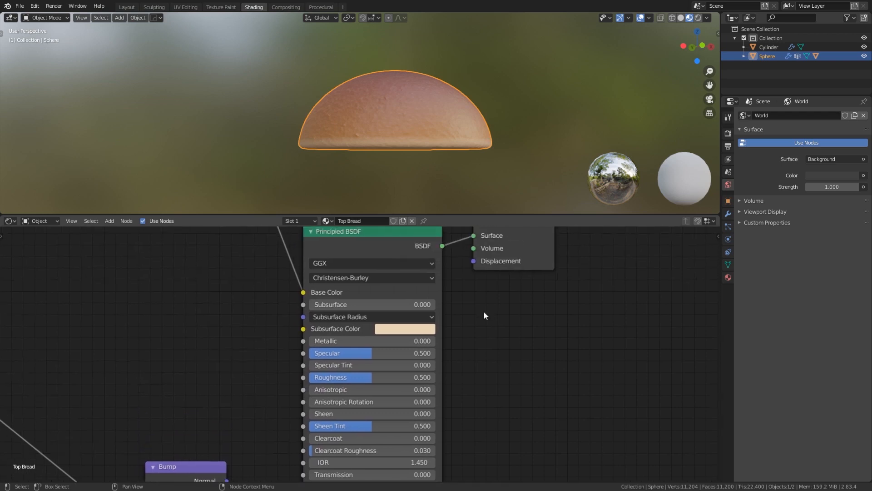
left_click(417, 301)
type(".1")
key("Return")
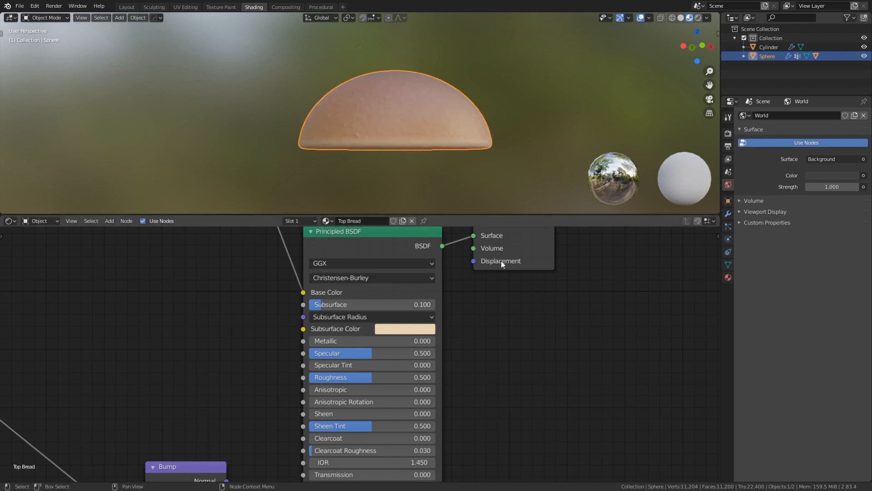
Change the Principled BSDF's Subsurface Color to a warmer light orange
left_click(413, 331)
left_click(418, 222)
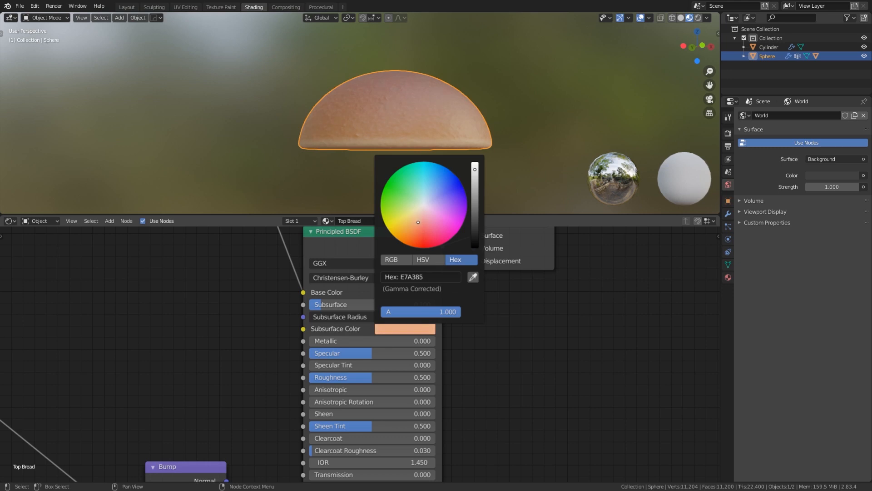
left_click_drag(417, 223, 414, 218)
Select the bottom bun cylinder and view it in front orthographic view
scroll(513, 159, "down", 2)
middle_click_drag(485, 163, 456, 130)
left_click(460, 167)
scroll(445, 168, "down", 1)
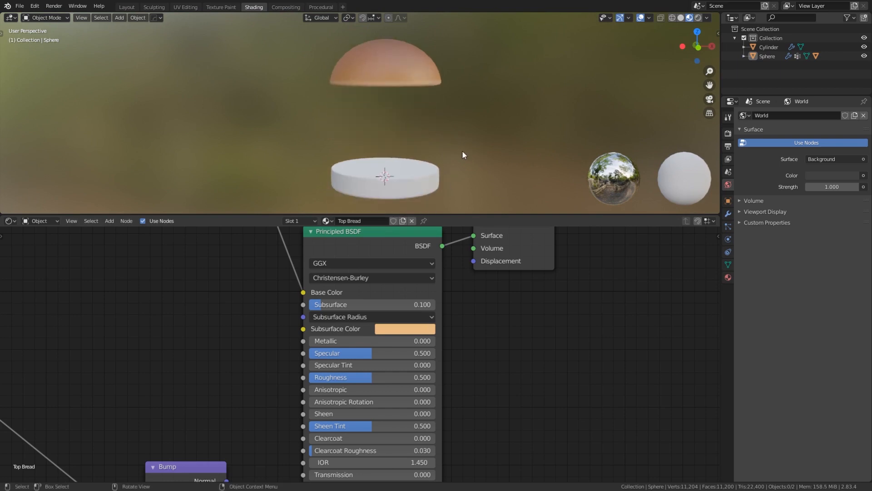
left_click(430, 181)
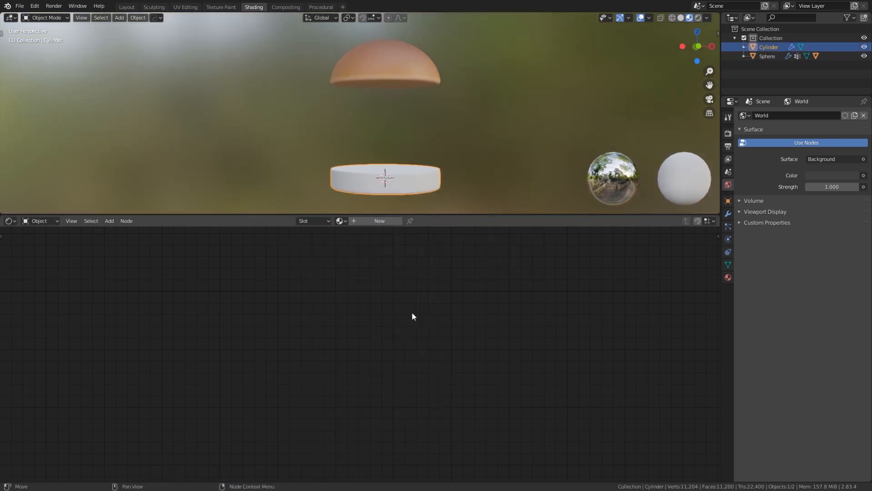
left_click(413, 91)
left_click(408, 188)
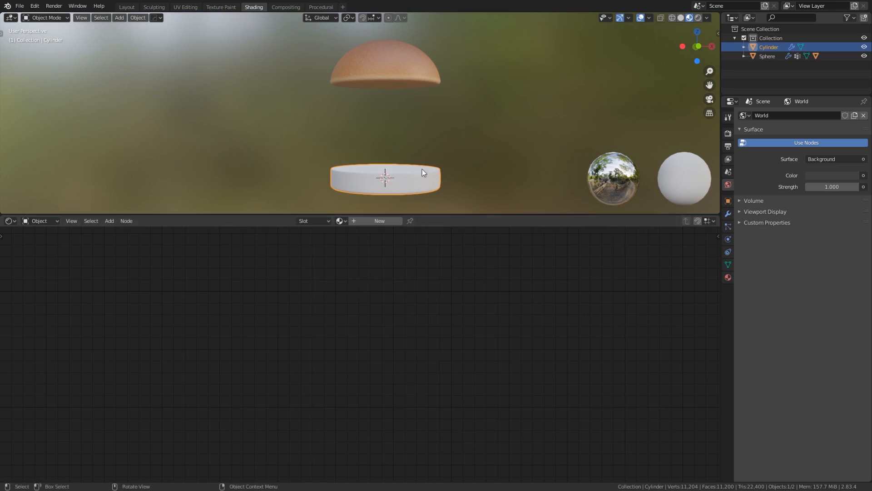
key("KP_1")
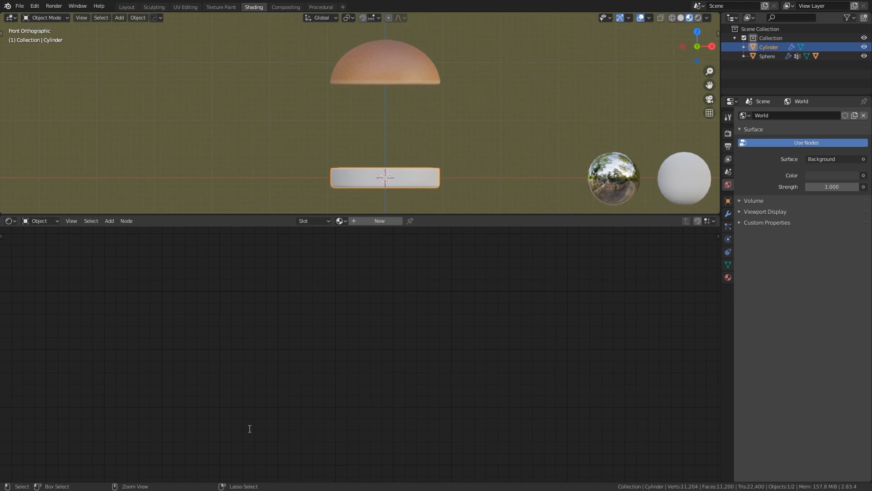
Create a new material for the cylinder, name it Bottom Bread and select its Principled BSDF node
left_click(374, 221)
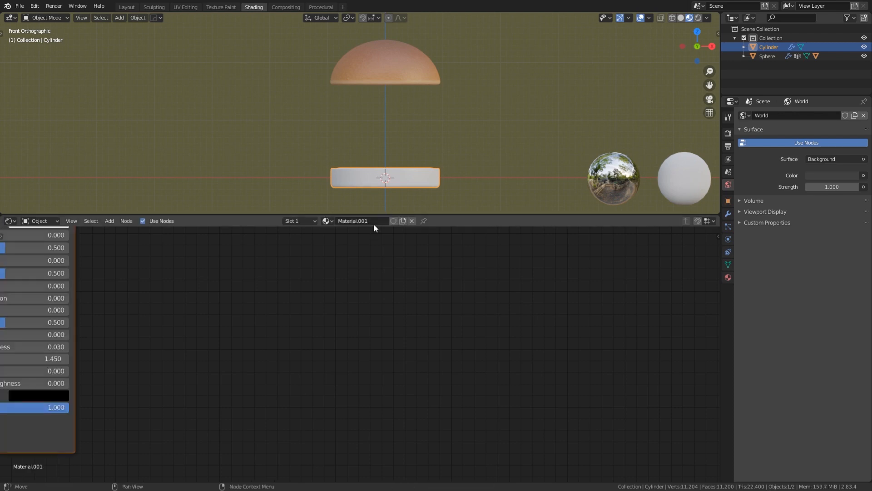
double_click(377, 221)
type("Bottom Bread")
key("Return")
scroll(255, 313, "down", 2)
middle_click_drag(255, 312, 481, 325)
scroll(432, 380, "down", 1)
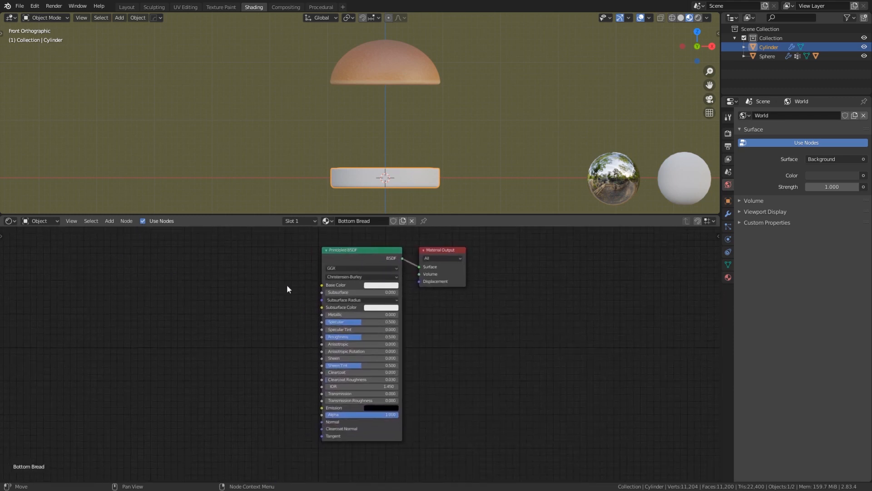
left_click(357, 250)
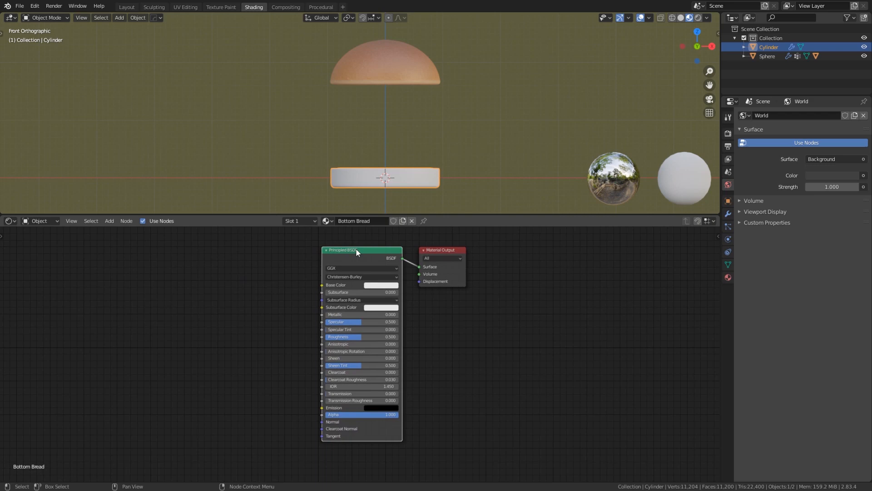
middle_click_drag(214, 288, 394, 306)
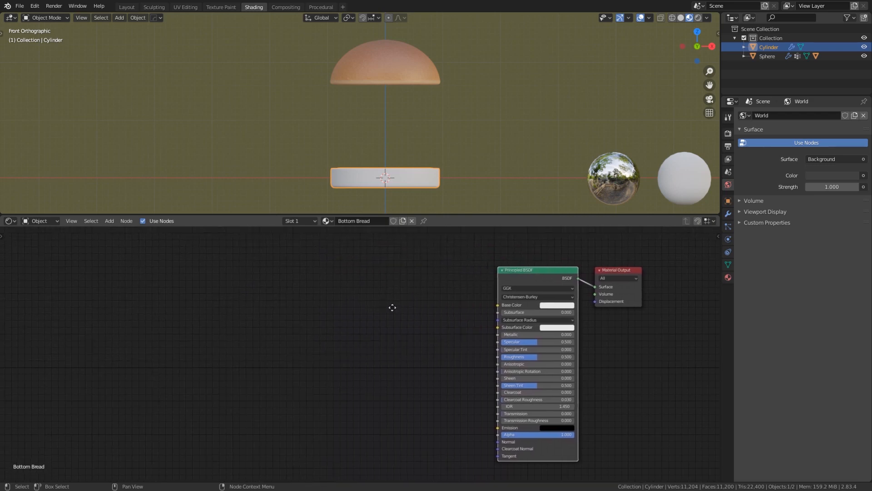
Add a Texture Coordinate node to the Bottom Bread material, well ahead of the Principled BSDF
scroll(324, 306, "down", 2)
middle_click_drag(328, 306, 341, 279)
scroll(335, 291, "up", 1)
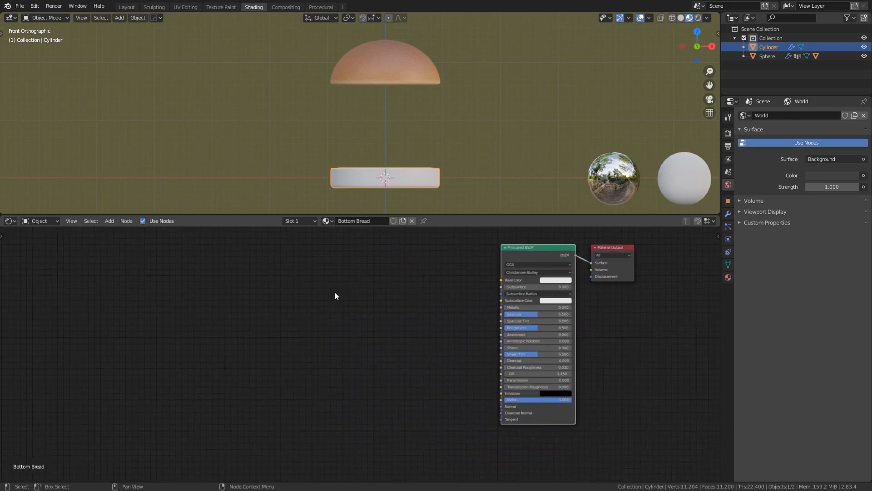
key("shift+a")
type("texture coordinate")
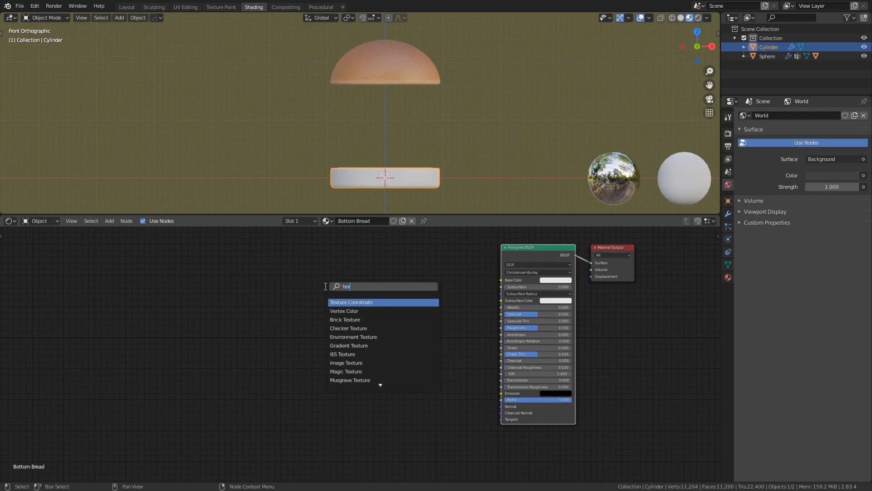
key("Return")
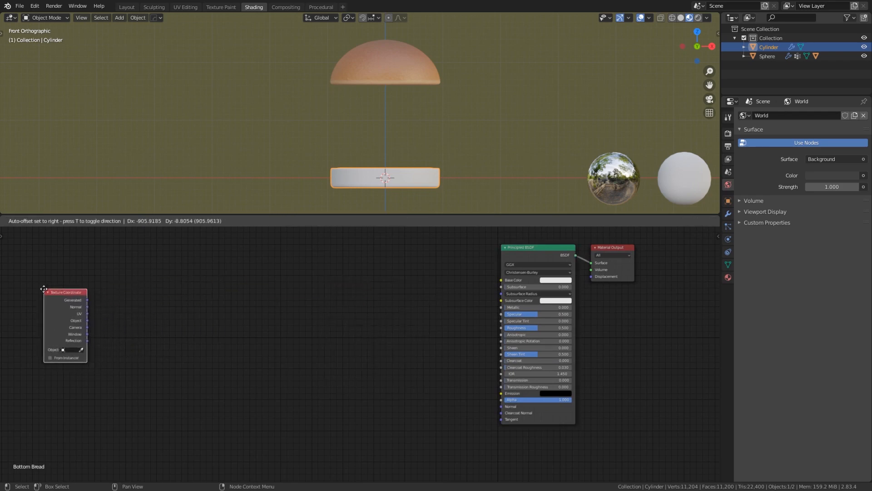
left_click(45, 286)
middle_click_drag(200, 306, 321, 308)
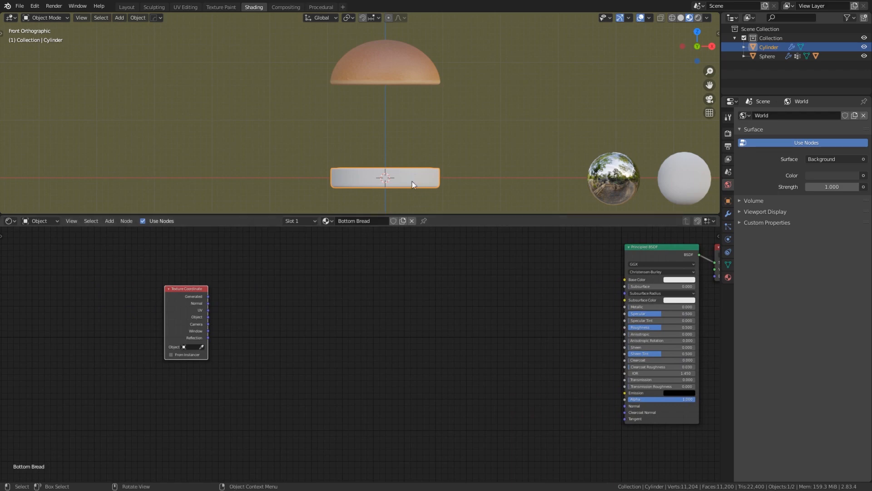
Deselect the cylinder and add a Noise Texture node beside the Texture Coordinate node
scroll(423, 202, "up", 2)
scroll(497, 112, "down", 2, "shift")
left_click(423, 169)
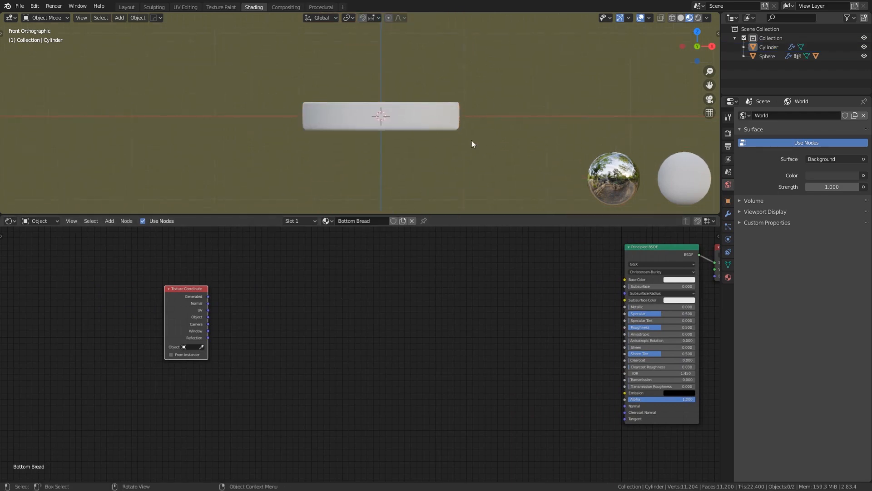
scroll(471, 142, "up", 2)
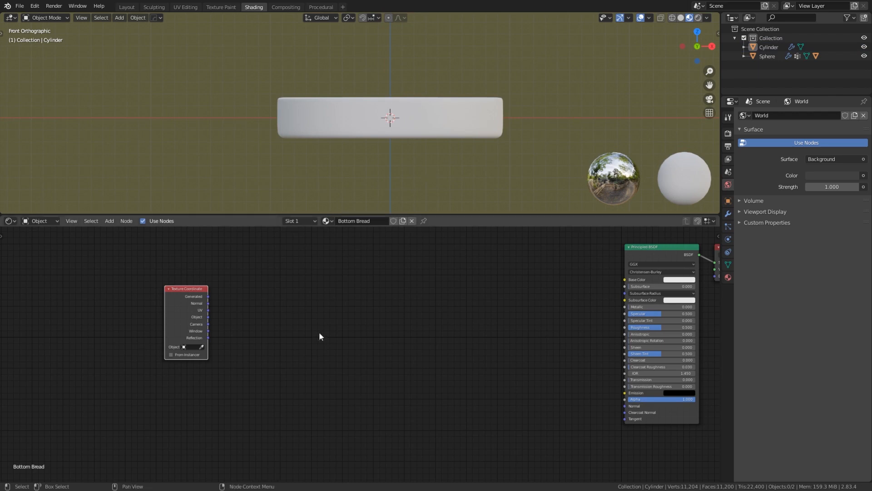
key("shift+a")
left_click(307, 316)
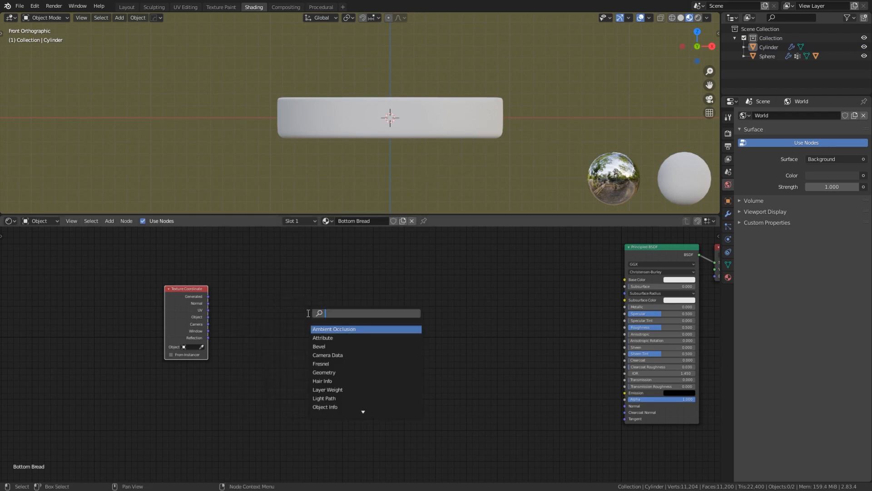
type("tex")
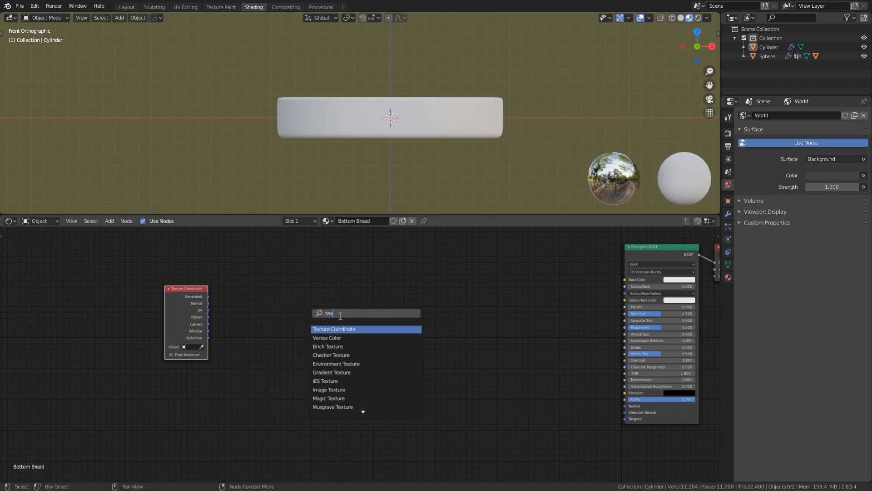
type("nois")
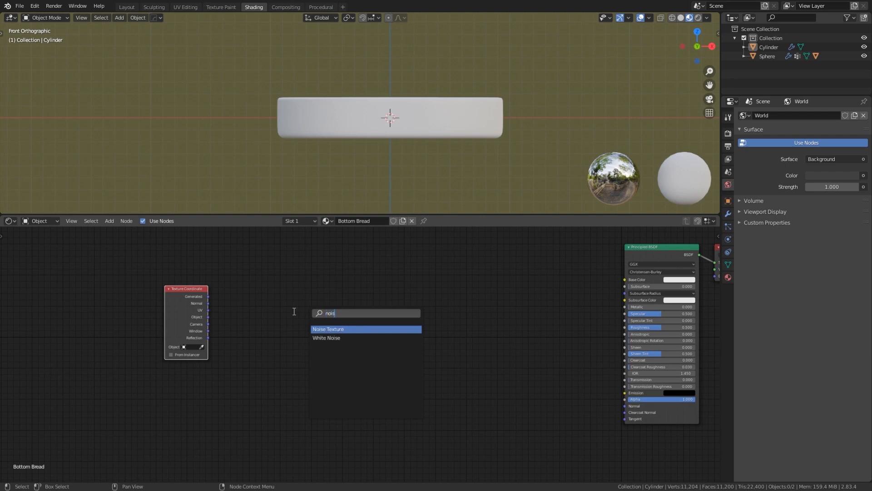
key("Return")
left_click(283, 301)
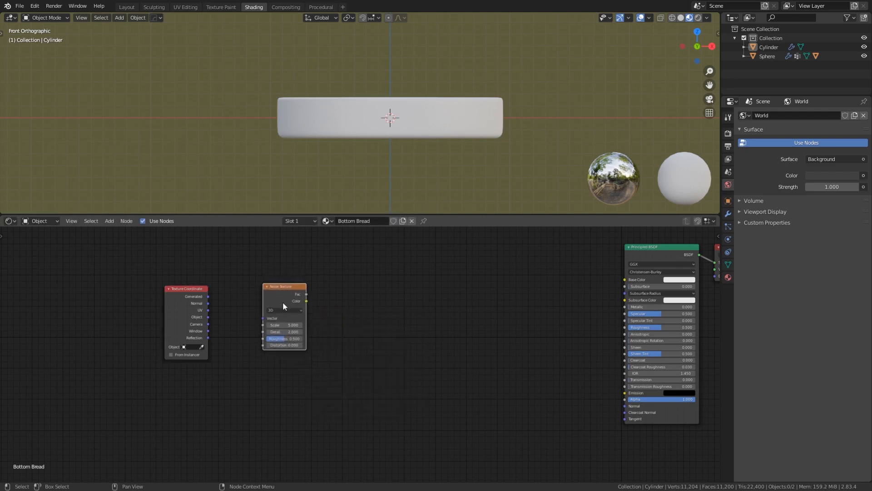
Set the Noise Texture's Scale to 13.1, Detail to 16 and Roughness to 0.742
left_click(298, 324)
type("13.1")
key("Return")
left_click(290, 332)
type("16")
key("Return")
left_click(290, 338)
type("07")
key("BackSpace")
type(".742")
key("Return")
Add a centred horizontal loop cut around the side of the bottom bun cylinder in Edit Mode
left_click(403, 119)
key("Tab")
key("ctrl+r")
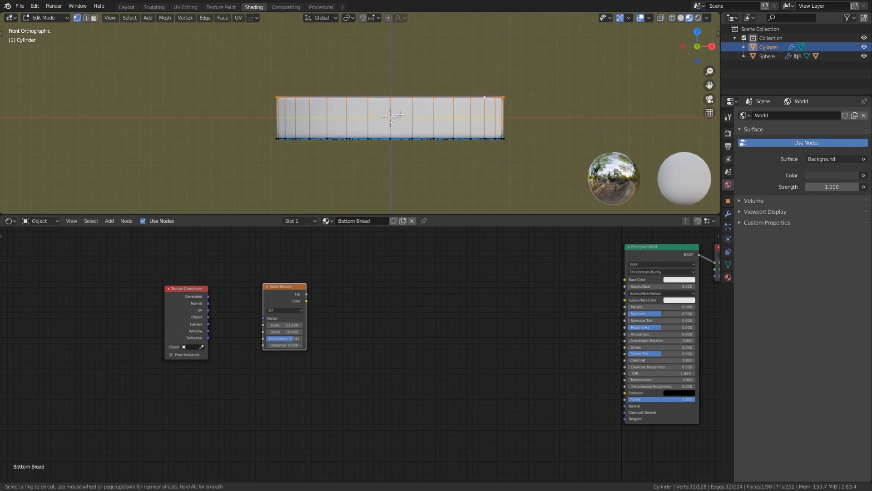
left_click(400, 115)
right_click(399, 114)
key("s")
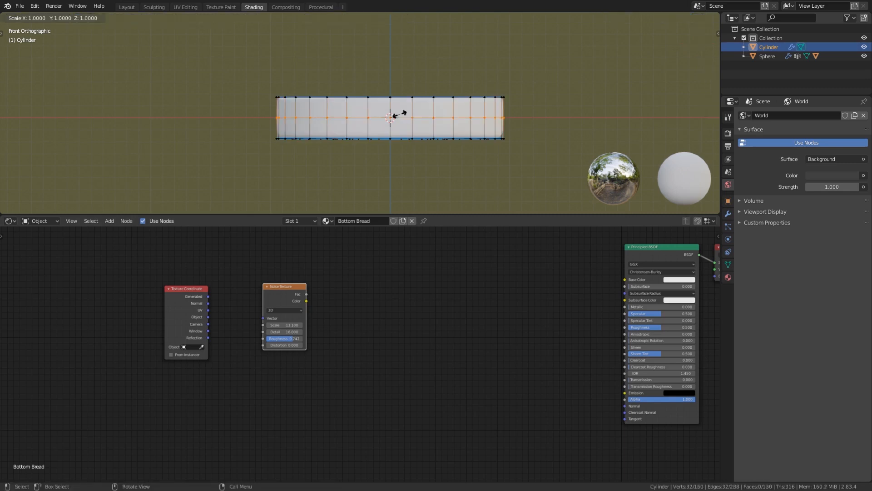
right_click(396, 113)
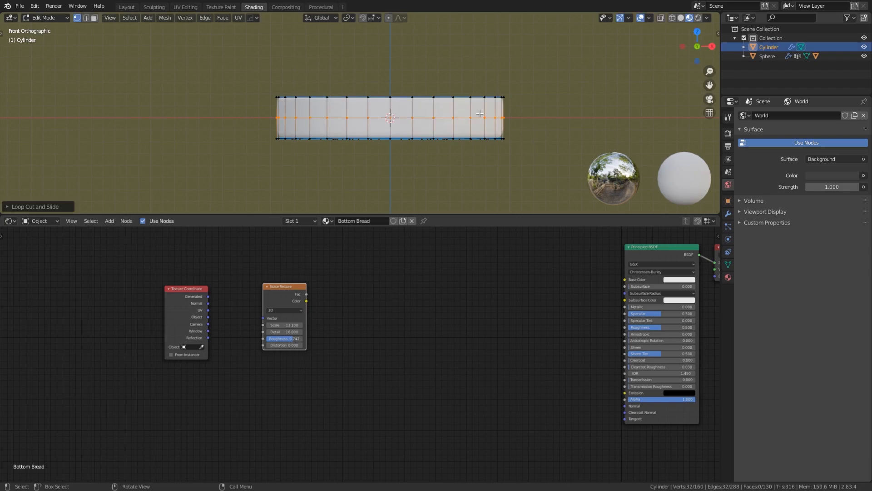
Scale the middle edge loop inward to about 0.96 and return to Object Mode in front view
key("s")
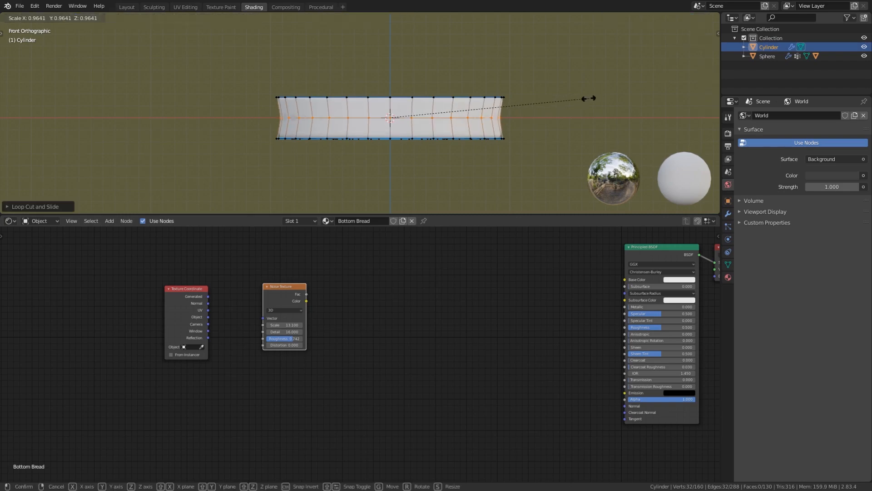
left_click(593, 97)
key("Tab")
left_click(551, 135)
middle_click_drag(518, 144, 519, 144)
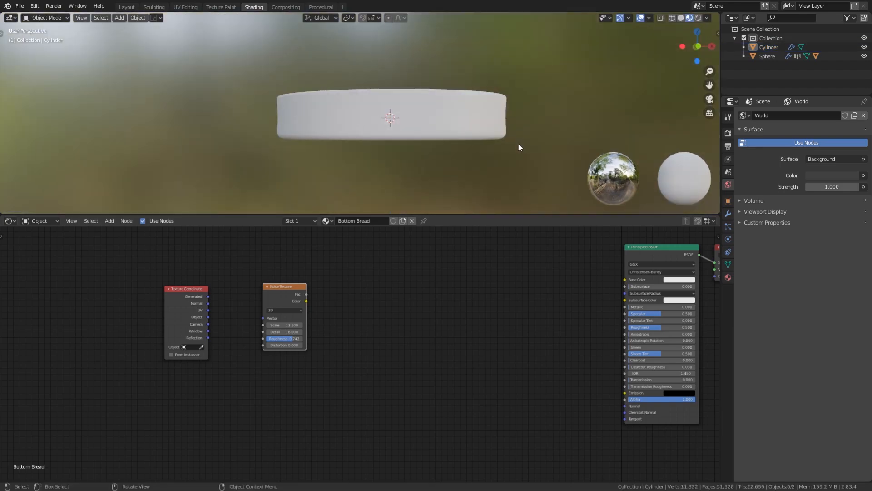
key("KP_1")
Move the Texture Coordinate node further away and add a Mapping node between it and the Noise Texture
scroll(409, 352, "down", 2)
scroll(428, 319, "up", 3)
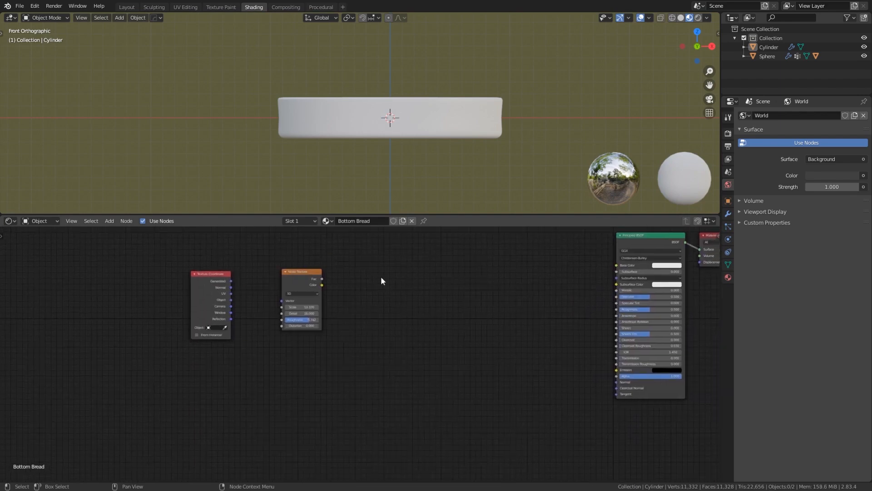
scroll(368, 316, "up", 2)
left_click_drag(162, 287, 67, 285)
middle_click_drag(178, 313, 274, 318)
key("shift+a")
left_click(254, 320)
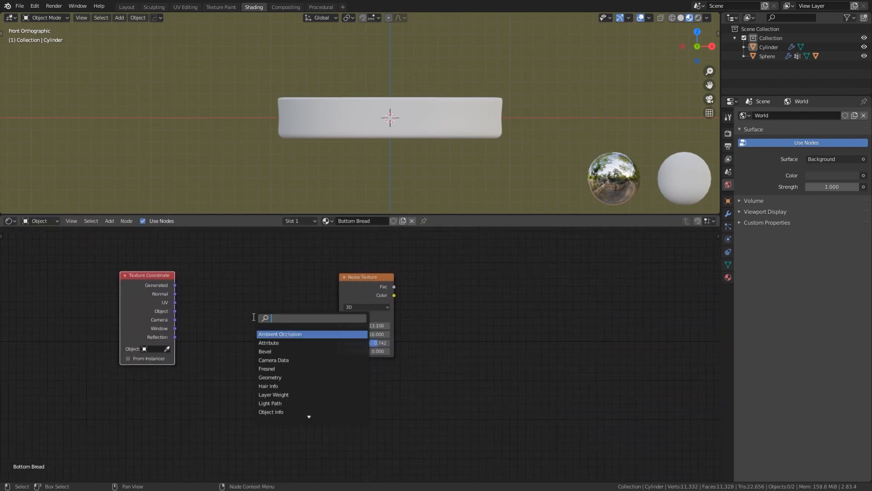
type("mapp")
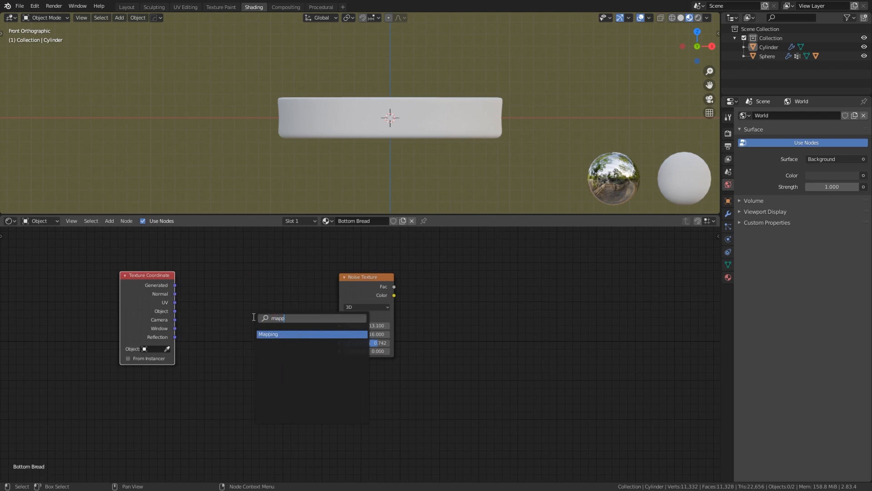
key("Return")
left_click(250, 315)
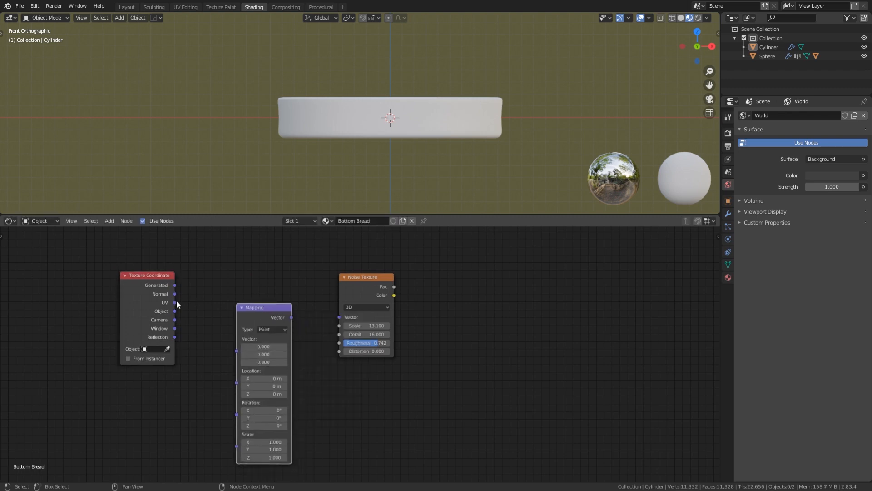
Connect the Texture Coordinate's Generated output to the Mapping node's Vector input
left_click_drag(175, 311, 238, 350)
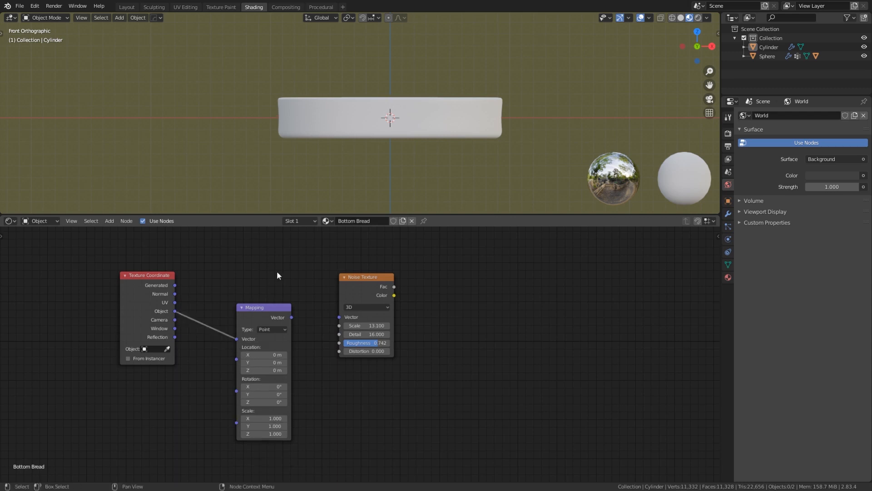
left_click(175, 287)
left_click_drag(175, 286, 238, 339)
Set the Mapping node's X and Y Scale to 5.5
middle_click_drag(343, 392, 400, 355)
left_click(338, 381)
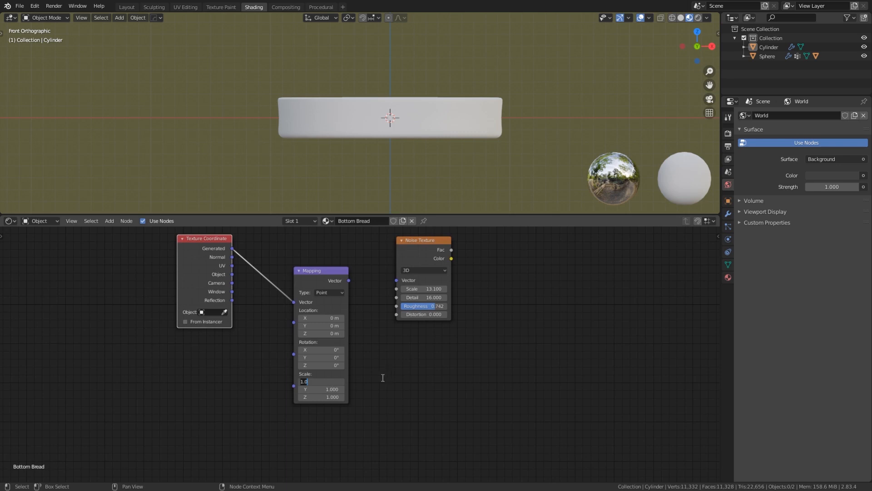
type("5.5")
left_click(325, 390)
type("5.5")
key("Return")
Connect the Mapping node's Vector output to the Noise Texture's Vector and line the three nodes up closer together
left_click_drag(223, 238, 189, 249)
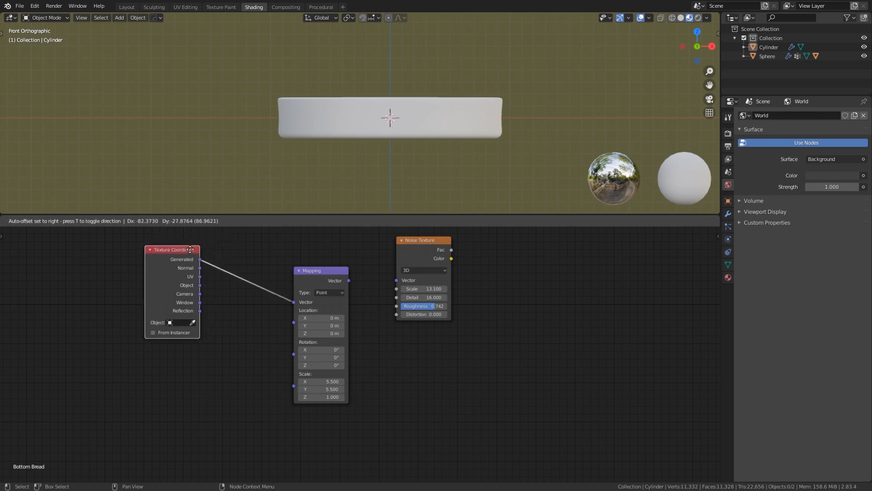
left_click_drag(326, 270, 397, 280)
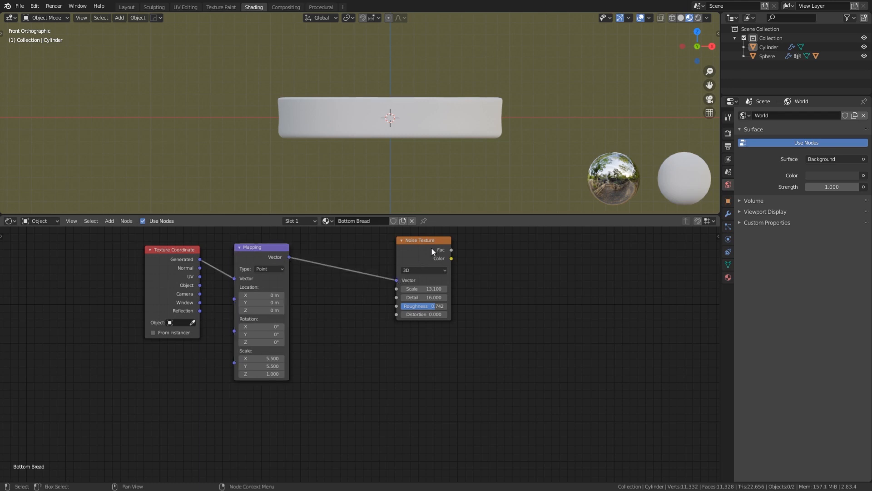
left_click_drag(432, 249, 363, 249)
Preview the Noise Texture's output on the cylinder and examine the pattern up close
left_click(366, 241, "ctrl+shift")
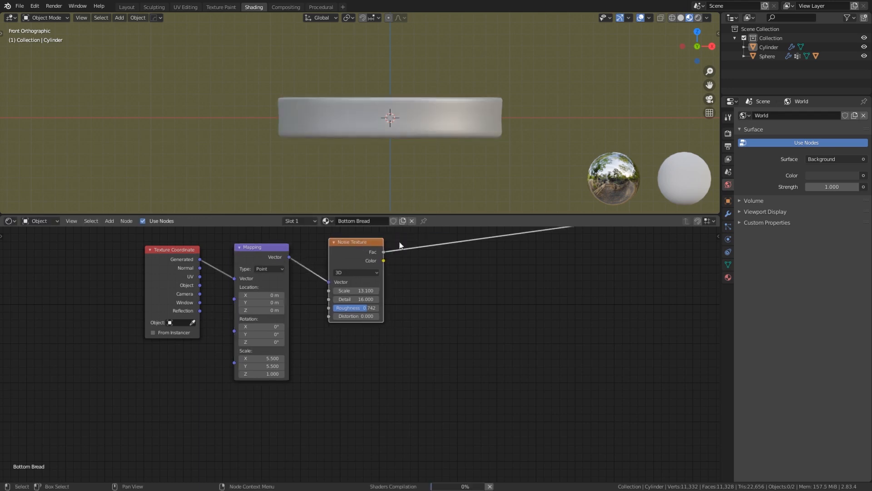
scroll(398, 137, "up", 5)
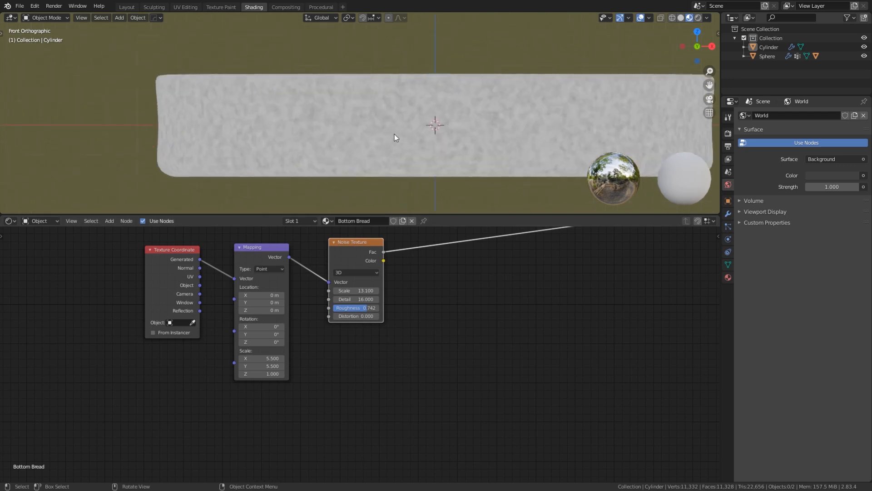
scroll(430, 150, "down", 4)
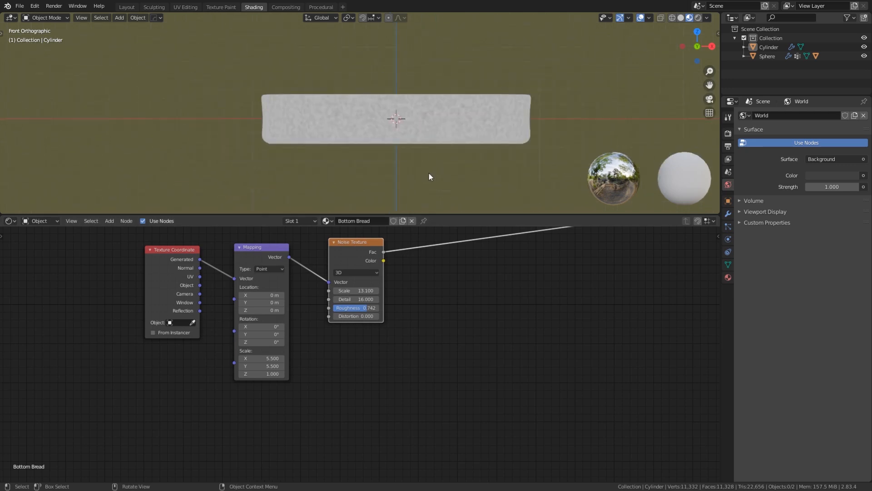
Insert a MixRGB node after the Noise Texture and plug the noise Fac output into its Fac input
scroll(418, 286, "down", 1)
scroll(416, 300, "down", 3)
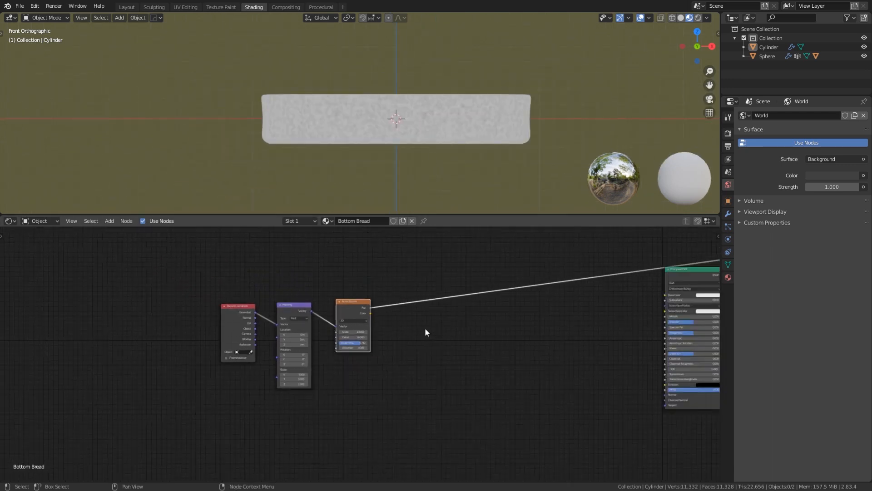
key("shift+a")
left_click(432, 320)
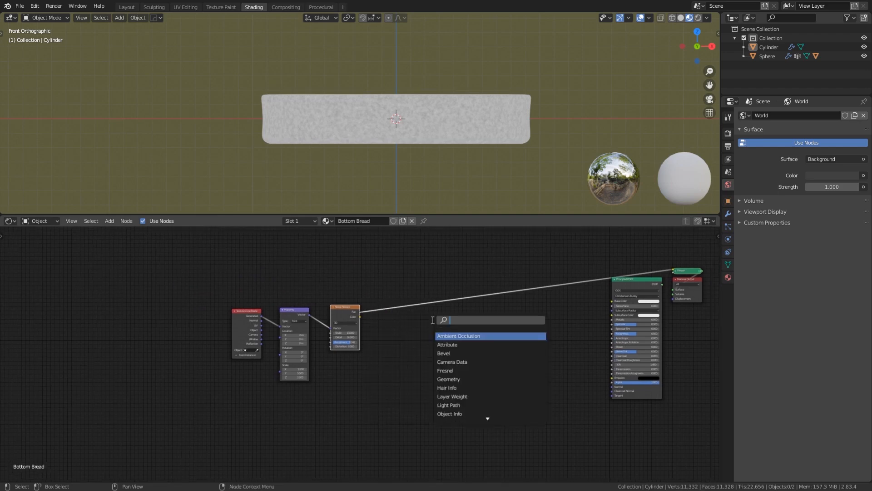
type("mix")
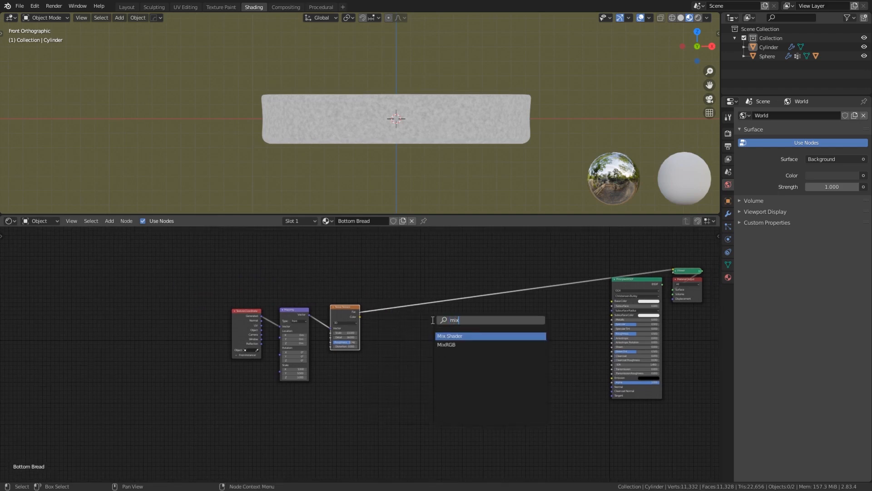
left_click(461, 344)
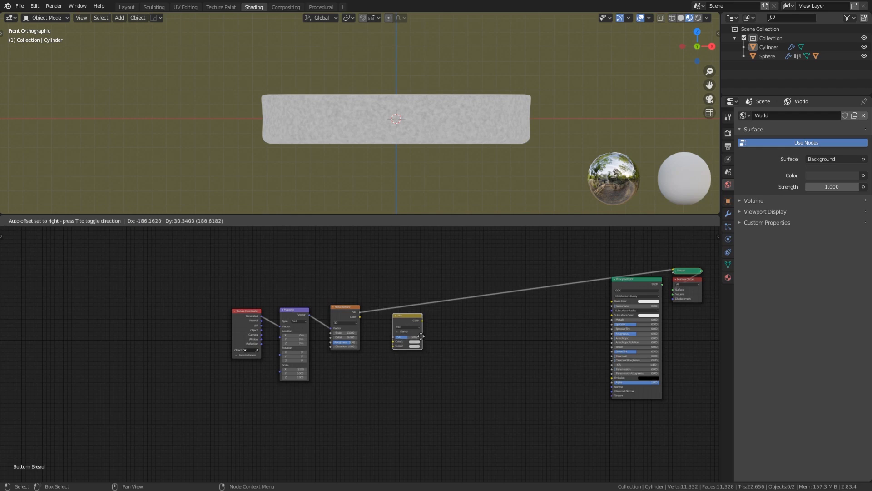
left_click(412, 326)
scroll(406, 369, "up", 3)
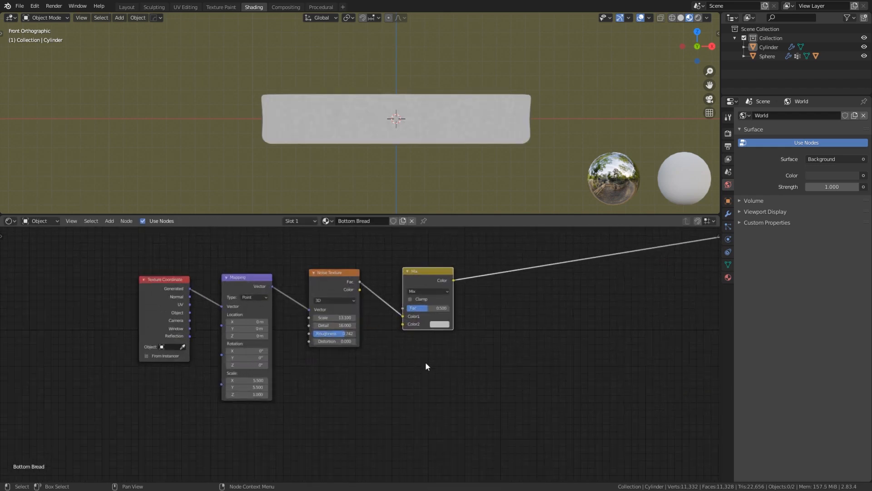
left_click_drag(404, 317, 403, 308)
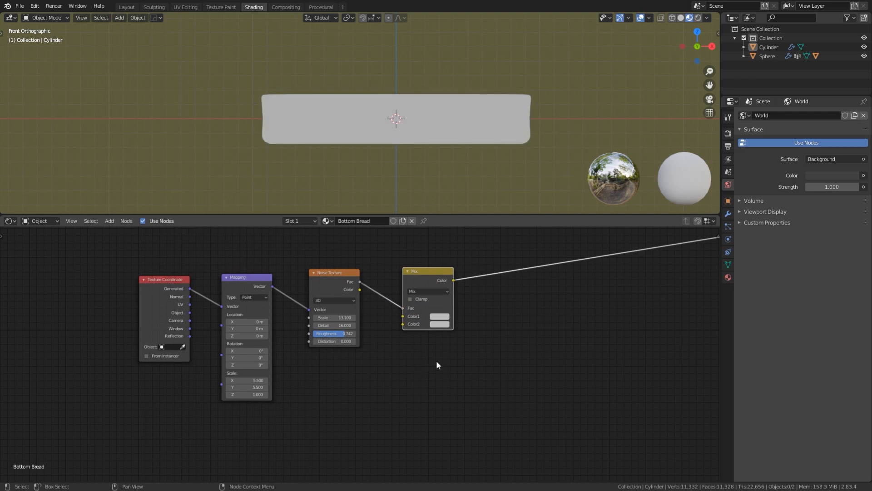
Set the Mix node's Color1 to hex C98962 and its Color2 to a bright orange
left_click(439, 317)
left_click(448, 283)
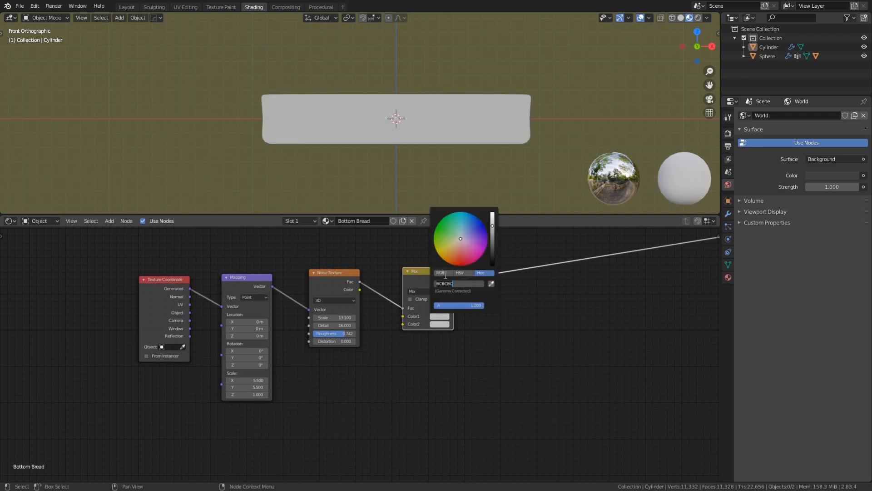
type("C98962")
key("Return")
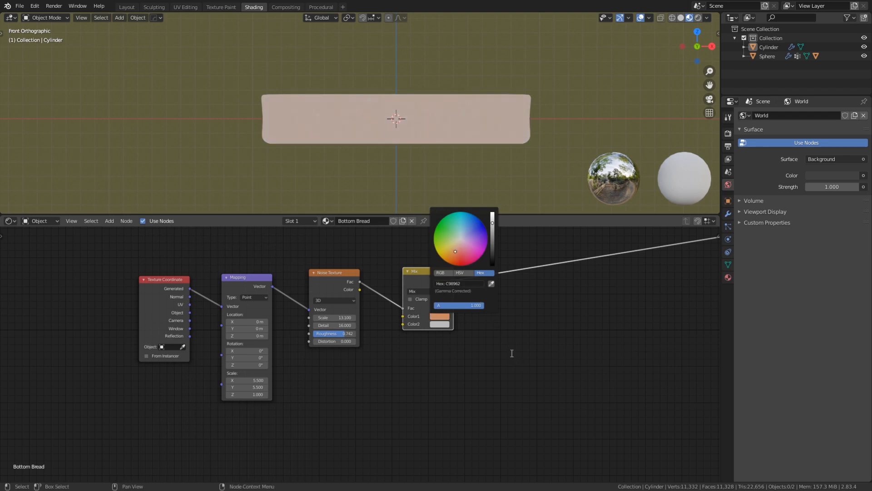
left_click(438, 325)
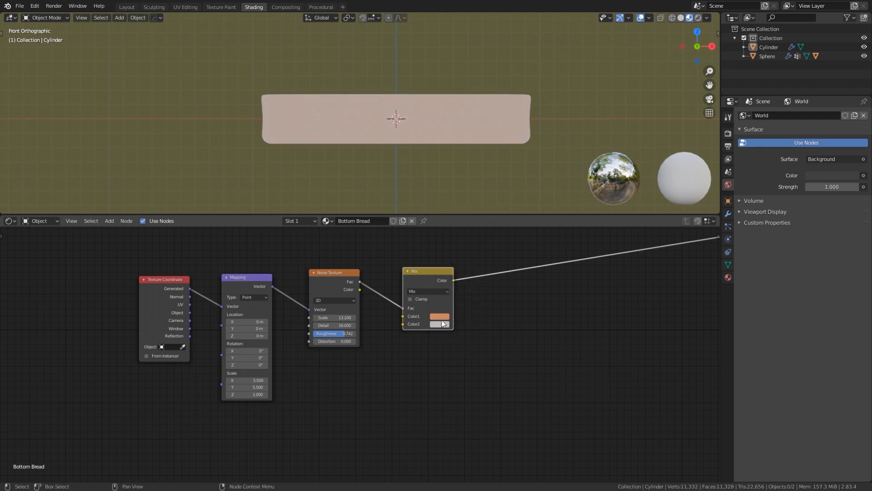
left_click(442, 323)
key("ctrl+v")
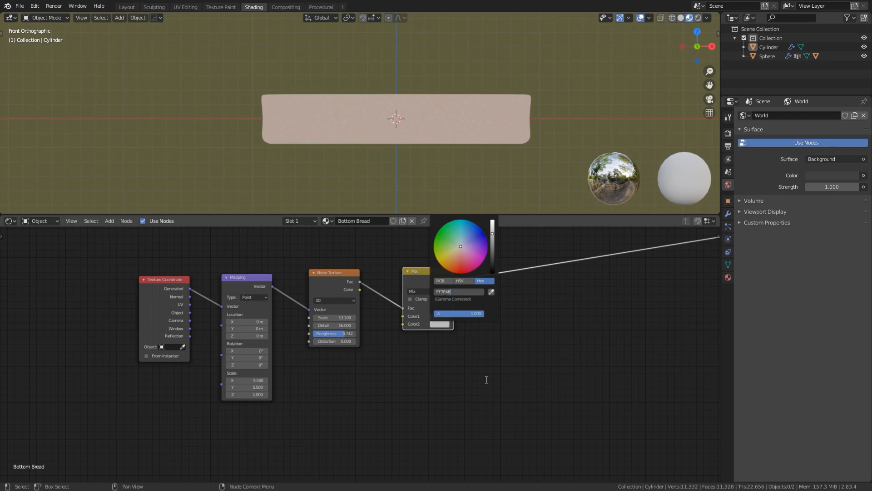
left_click(486, 379)
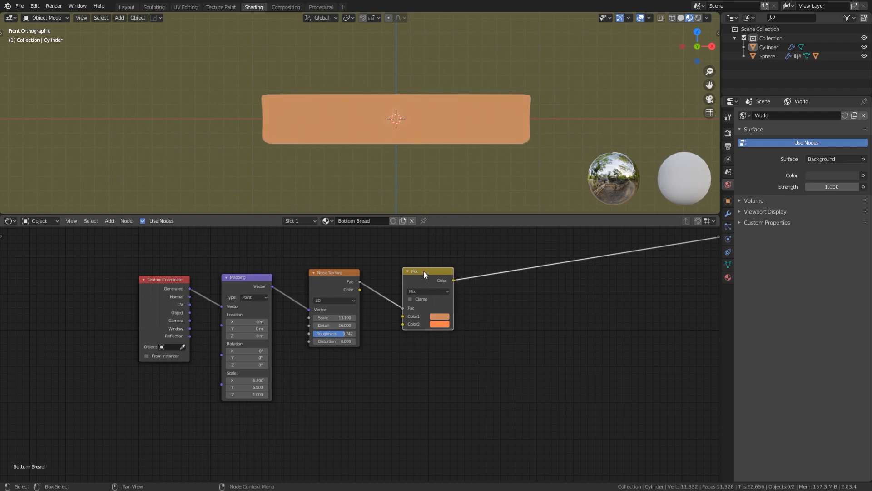
Move the Mix node close to the Noise Texture and insert a duplicate of it on its output link
left_click_drag(424, 271, 389, 273)
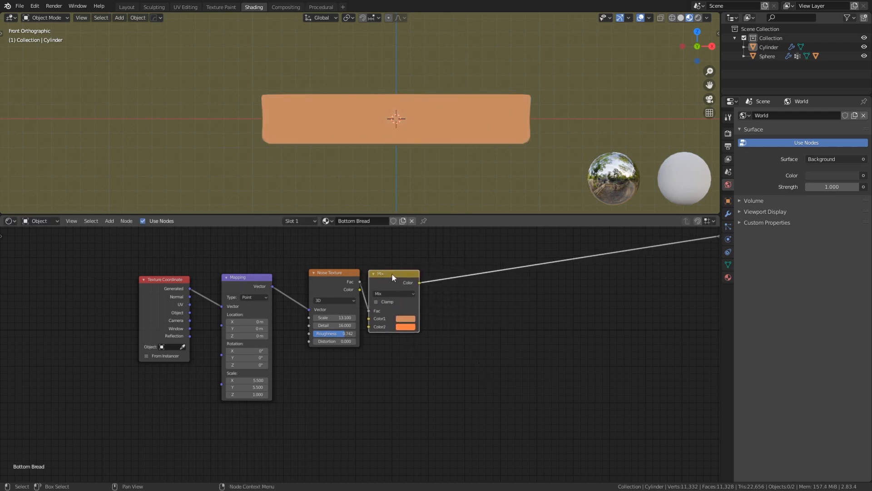
key("shift+d")
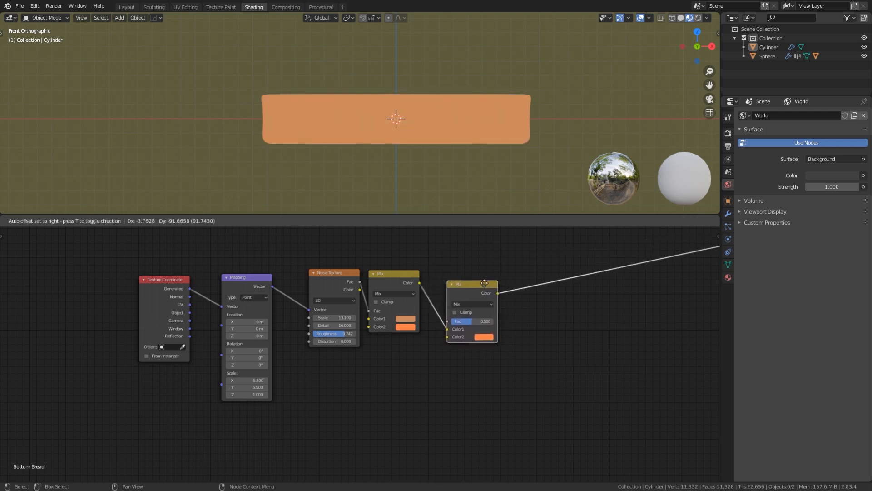
left_click(487, 292)
Duplicate the Noise Texture below the original and connect the Mapping node's Vector output to the copy's Vector
middle_click_drag(415, 373, 459, 360)
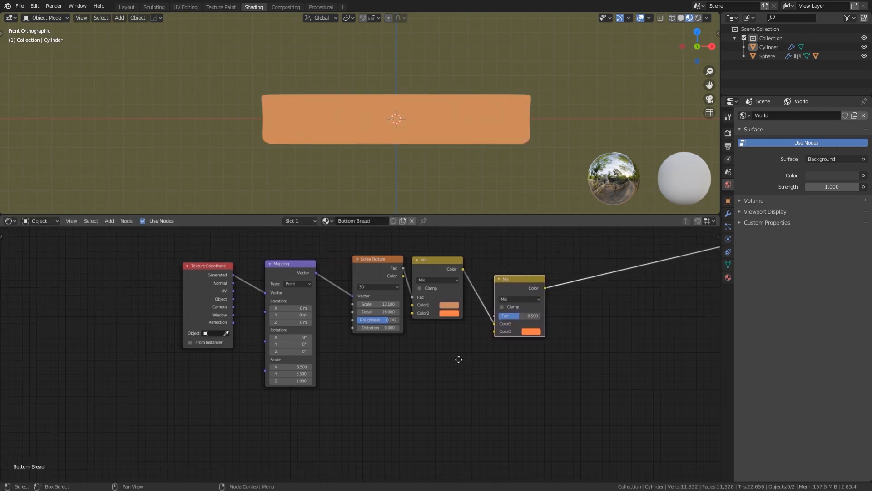
left_click(372, 263)
key("shift+d")
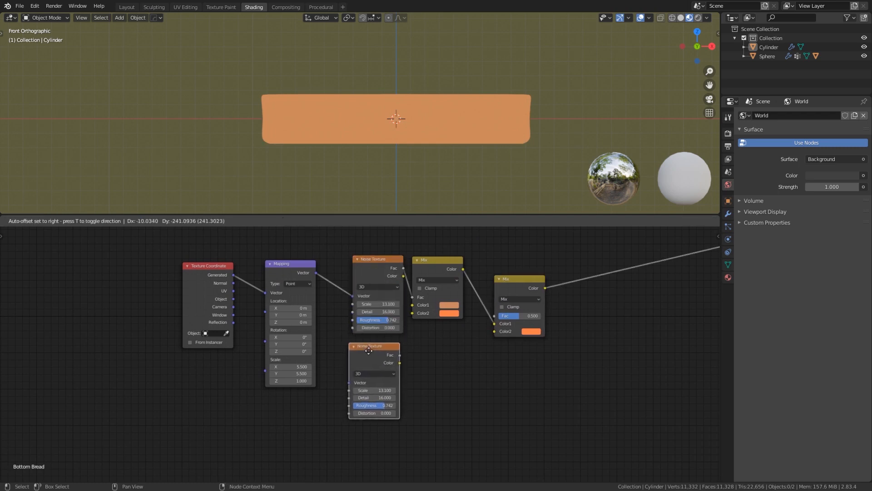
left_click(372, 350)
left_click_drag(317, 273, 353, 382)
Set the second Noise Texture's Scale to 166, Detail to 10.7 and Roughness to 0.5
left_click(379, 390)
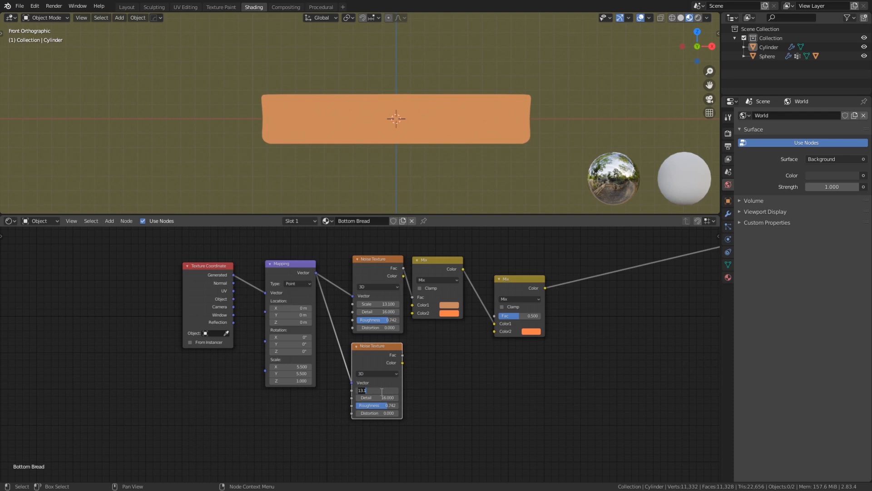
type("166")
key("Return")
left_click(389, 398)
type("10")
key("Tab")
type("0")
key("Return")
Connect the second Noise Texture's Fac to the second Mix node's Fac and set that Mix's Color2 to hex AE8745
left_click_drag(404, 355, 499, 316)
left_click(539, 332)
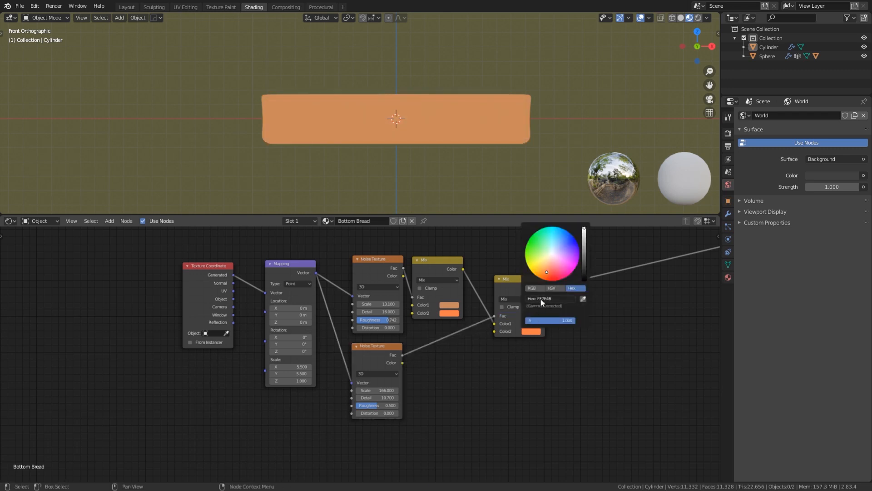
key("ctrl+v")
key("Return")
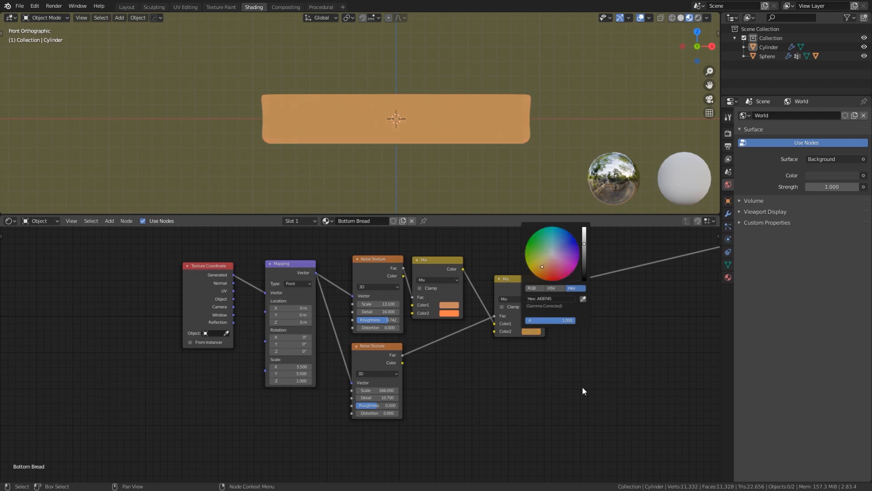
Move the second Mix node closer to the first and insert a duplicate of it on its output link
scroll(501, 363, "down", 2)
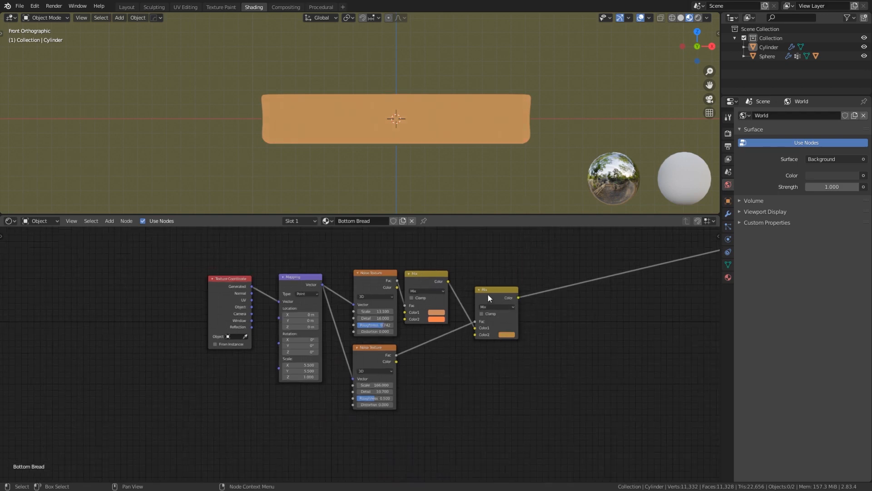
left_click_drag(488, 292, 478, 292)
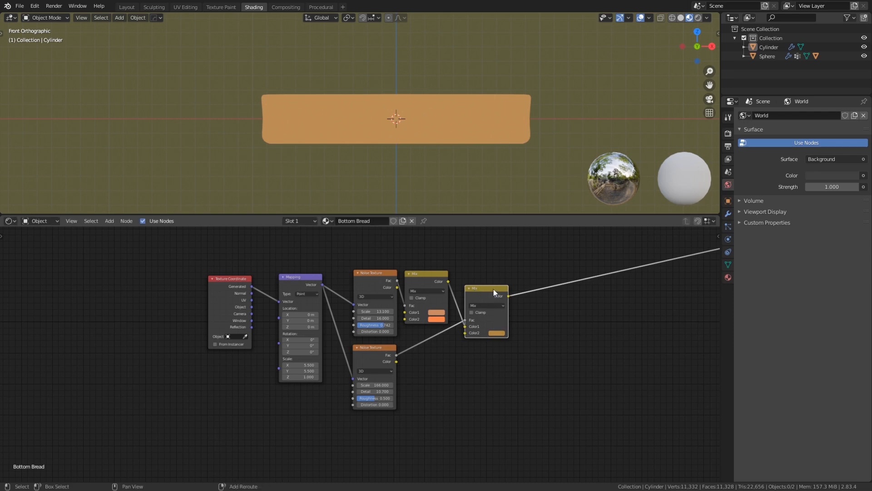
key("shift+d")
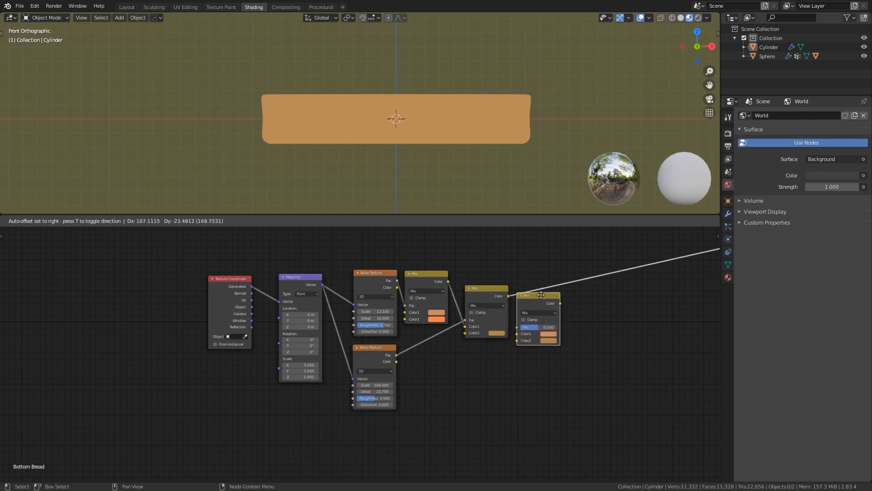
left_click(549, 287)
left_click_drag(557, 287, 547, 298)
Duplicate the second Noise Texture below itself and connect the Mapping node's Vector output to the new copy
middle_click_drag(465, 378, 486, 319)
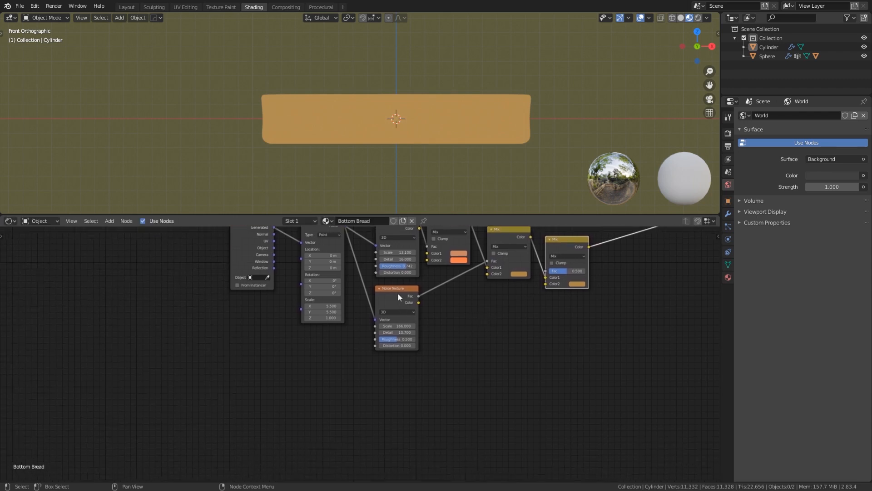
left_click(397, 290)
key("shift+d")
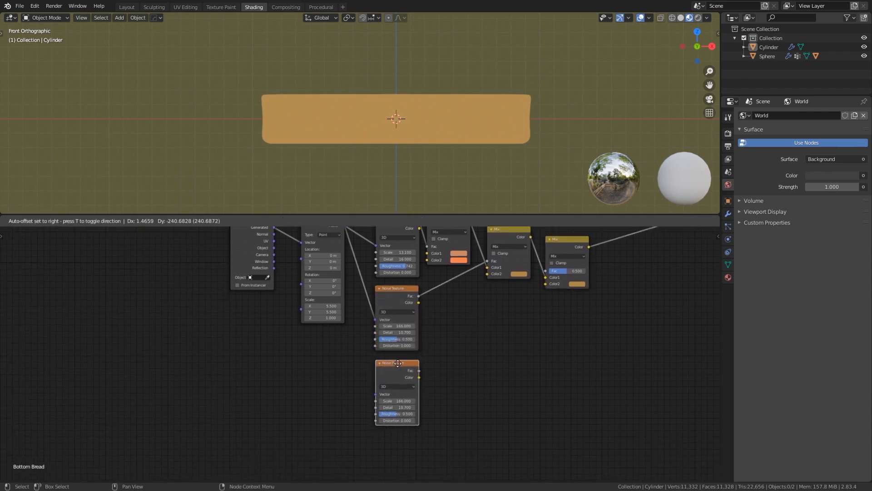
left_click(397, 361)
middle_click_drag(352, 281, 345, 301)
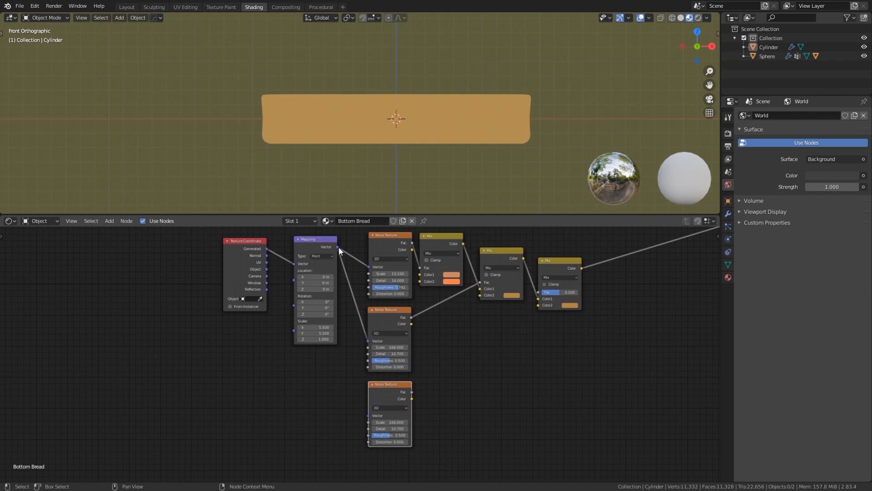
left_click_drag(339, 247, 368, 415)
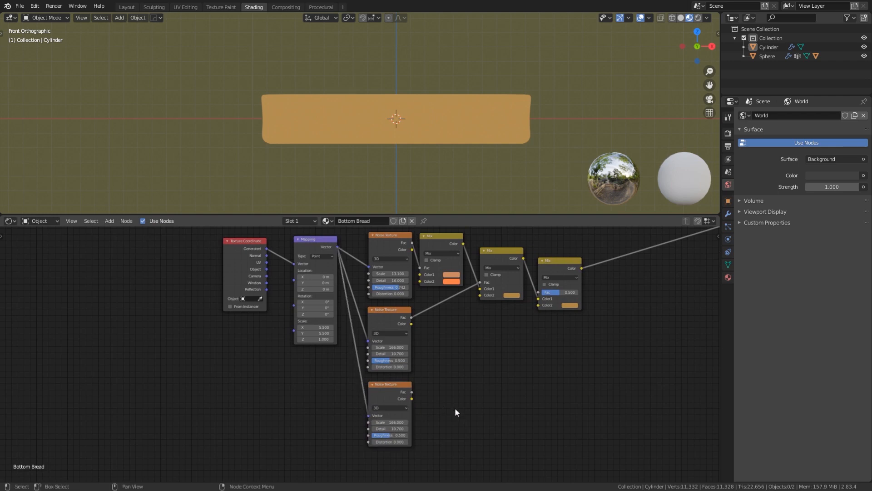
Add a ColorRamp node beside the third Noise Texture and make it slightly narrower
scroll(492, 395, "up", 3)
key("shift+a")
left_click(427, 378)
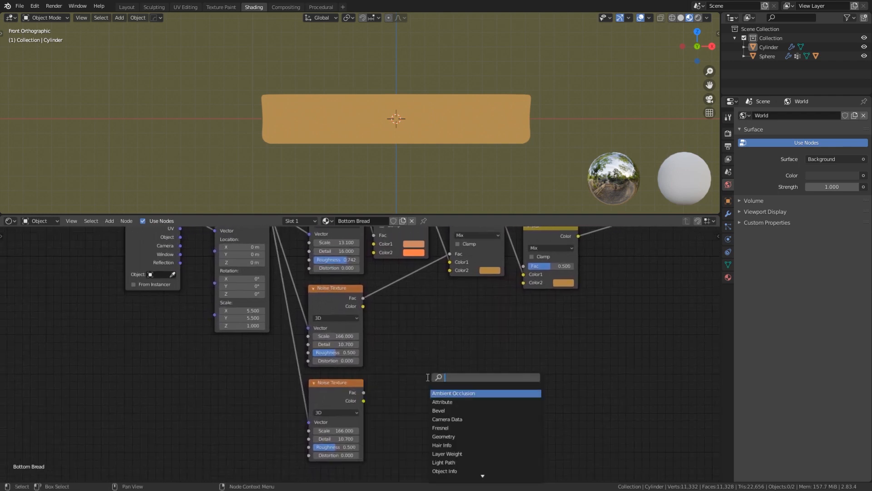
type("ra")
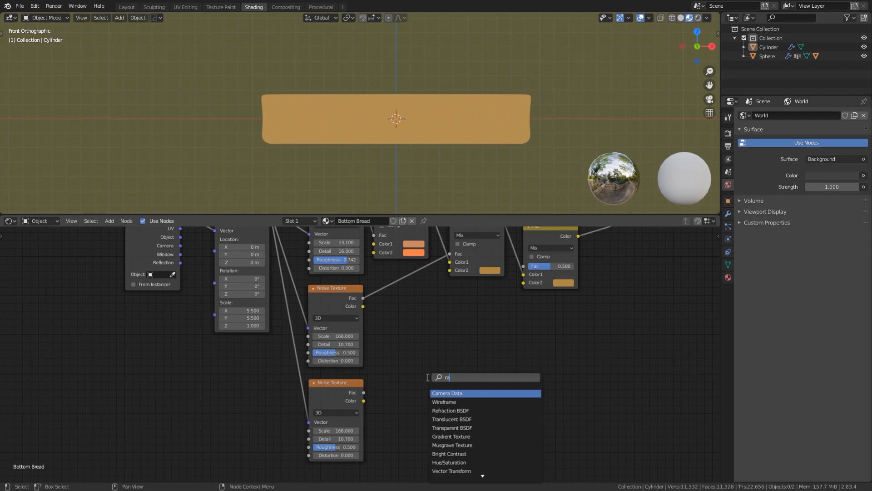
type("mp")
left_click(466, 402)
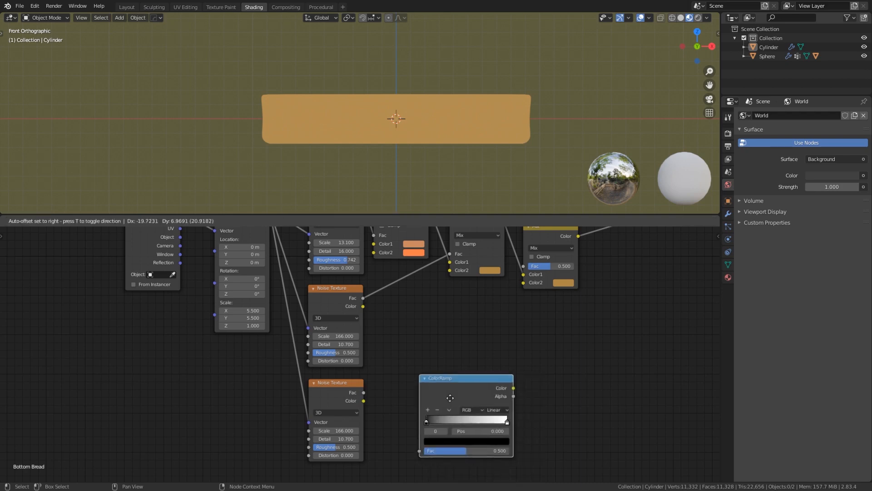
left_click(410, 403)
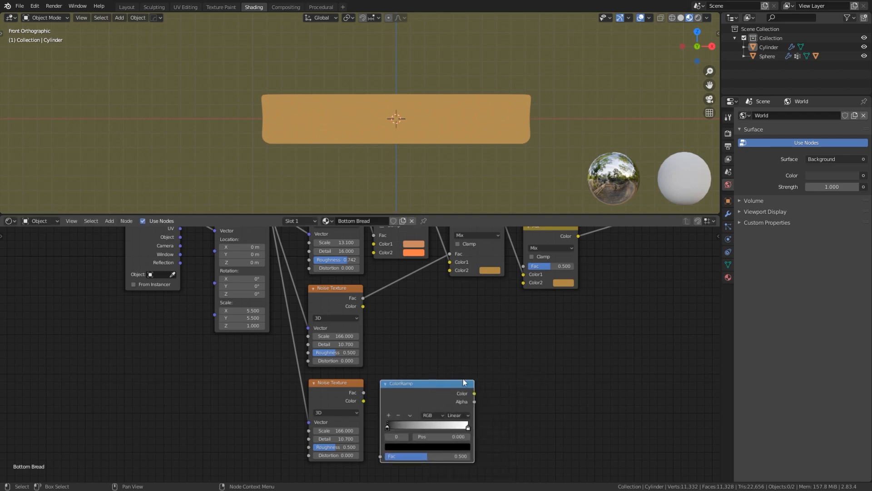
left_click_drag(474, 409, 468, 409)
Set the third Mix node's Color2 to hex DDC88B
middle_click_drag(467, 409, 457, 409)
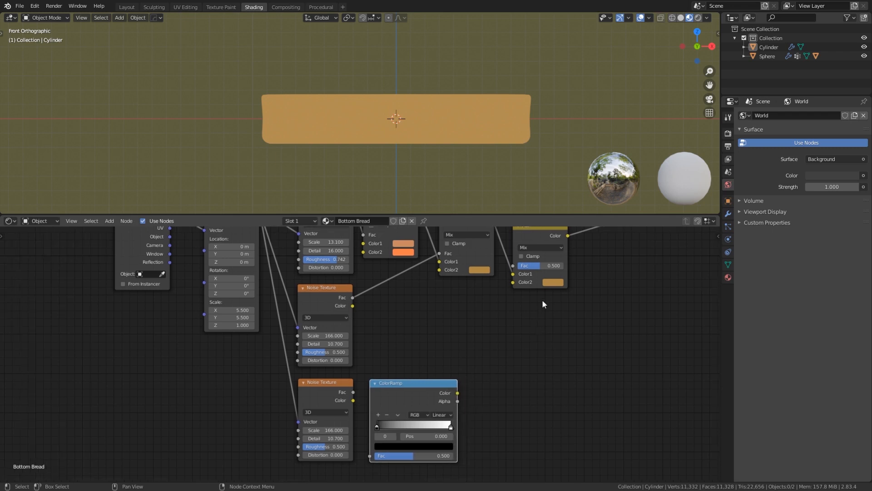
left_click(553, 283)
left_click(552, 281)
left_click(575, 248)
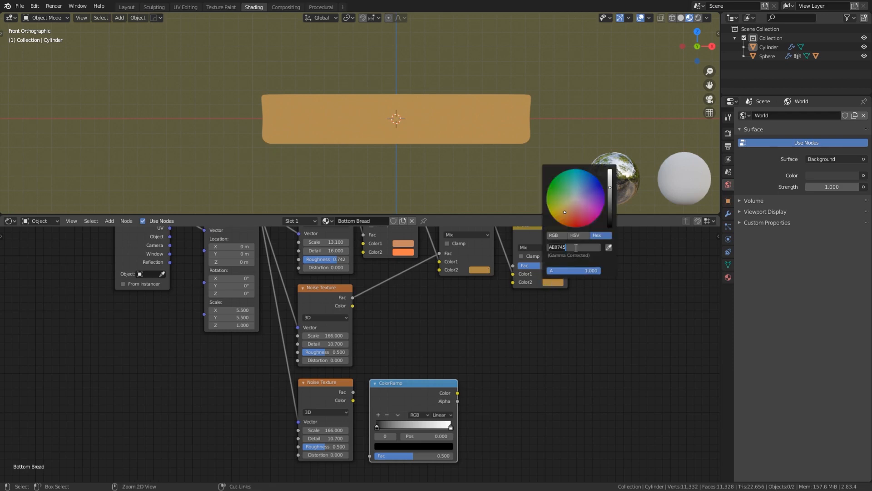
type("DDC88B")
key("Return")
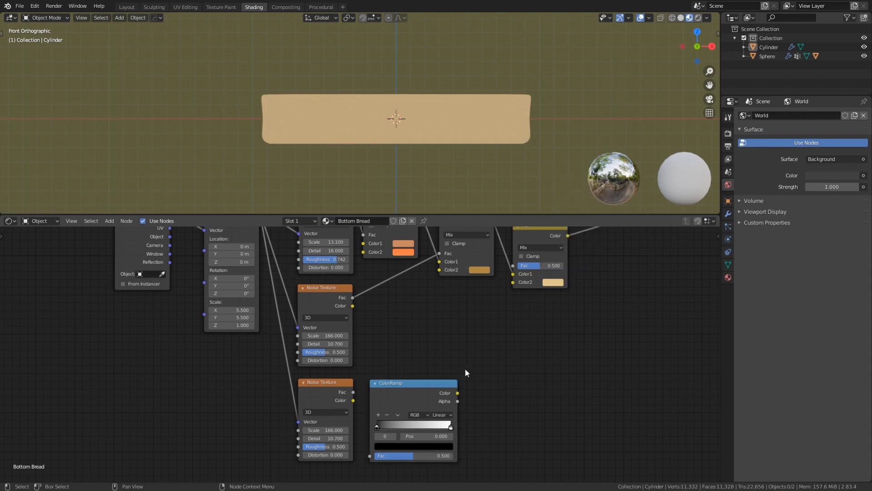
Connect the third Noise Texture's Fac to the ColorRamp, move the black stop to 0.527 and preview the ramp on the cylinder
left_click_drag(353, 397, 370, 456)
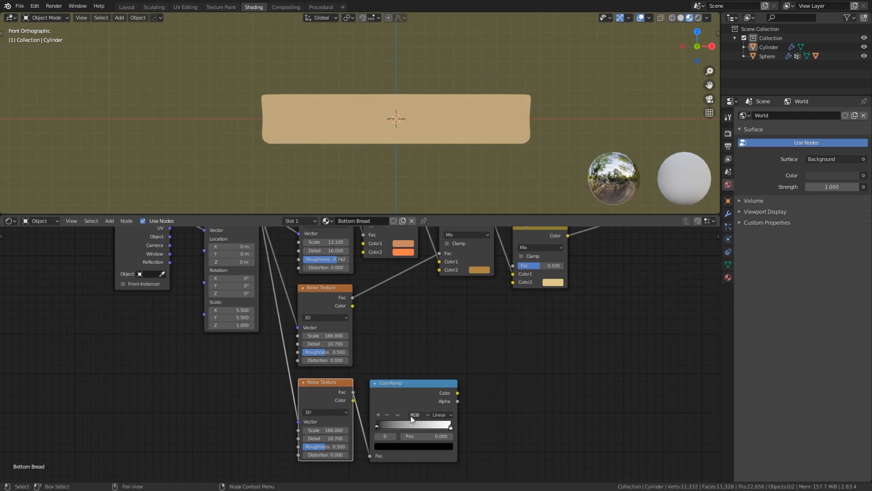
left_click_drag(377, 427, 393, 428)
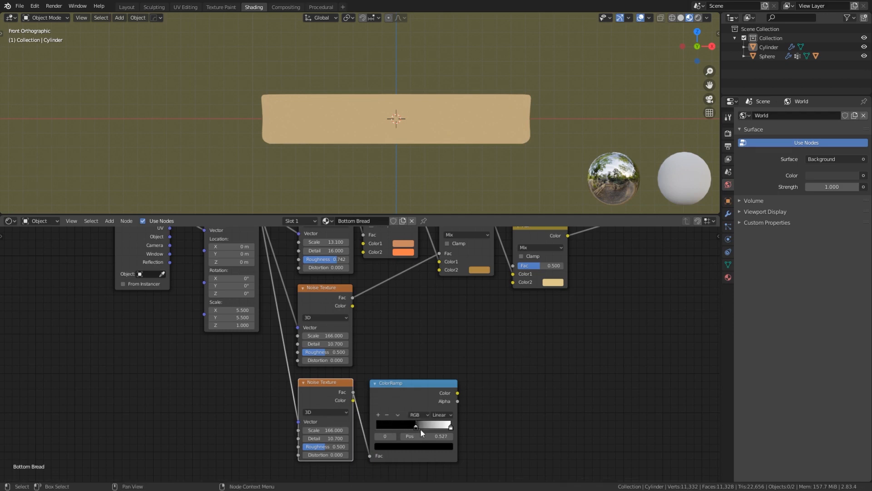
left_click(410, 389, "ctrl+shift")
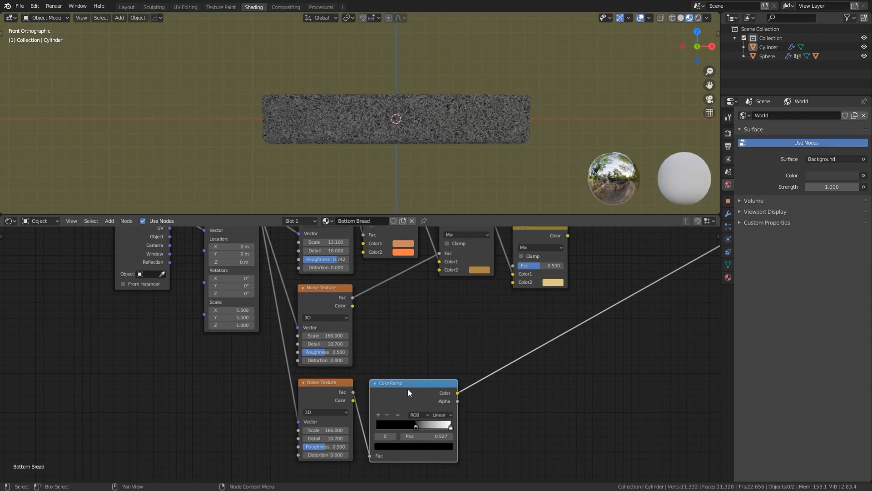
Set the third Noise Texture's Scale to 46 and its Detail to 6.4
left_click(337, 430)
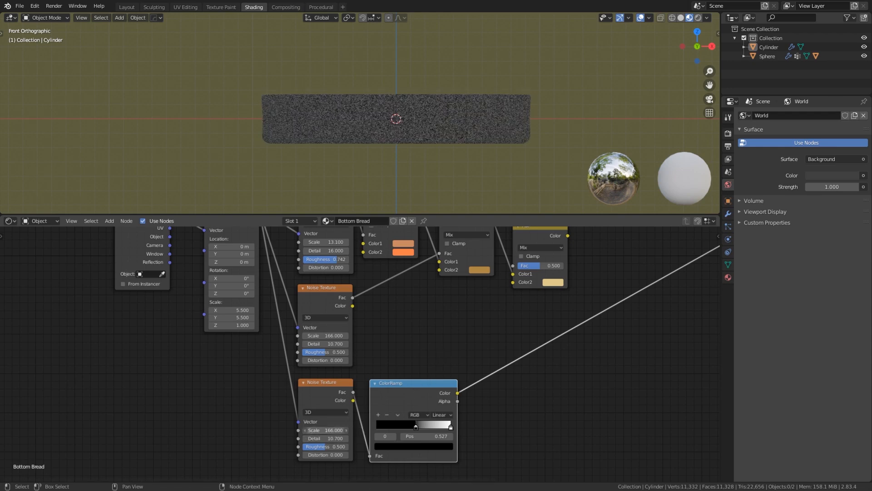
type("40")
key("Return")
left_click(326, 438)
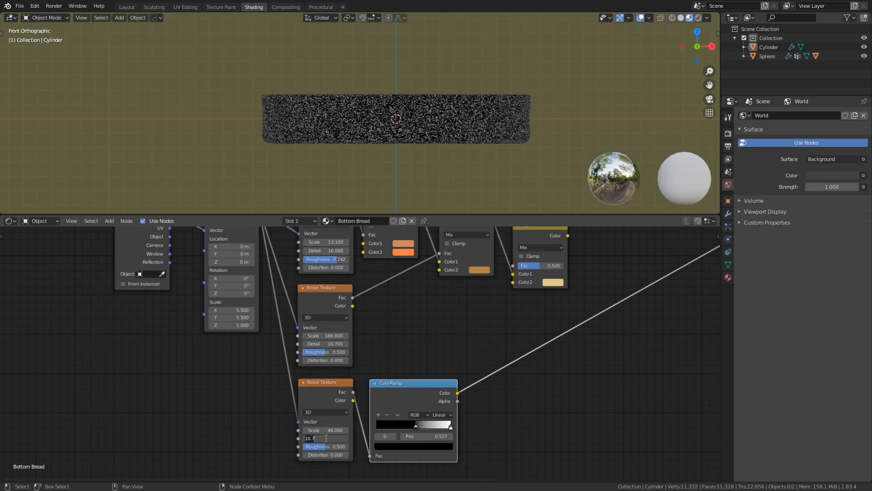
type("6.4")
key("Return")
Connect the ColorRamp's Color output to the third Mix node's Fac and preview that Mix on the cylinder from the front
left_click_drag(458, 393, 513, 265)
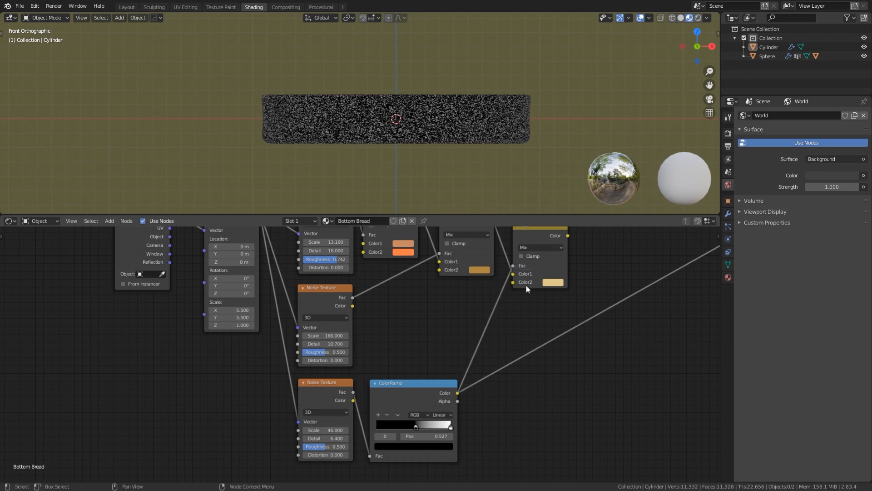
middle_click_drag(476, 299, 435, 340)
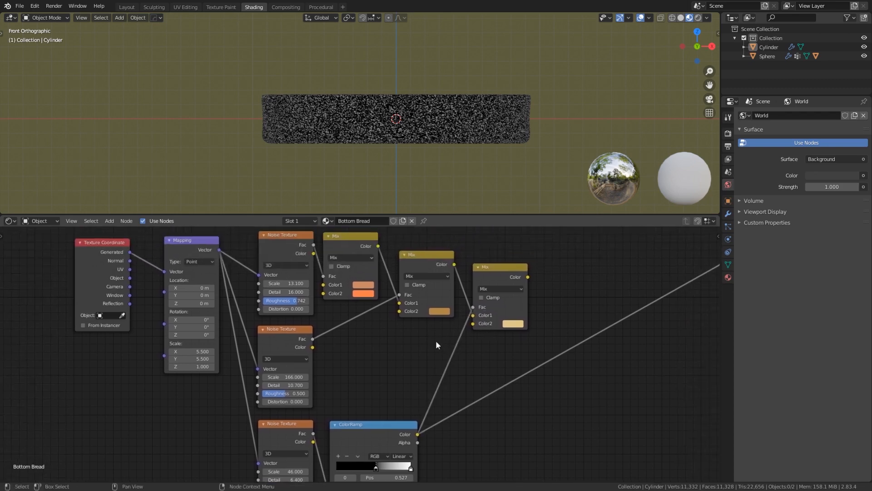
left_click(498, 269, "ctrl+shift")
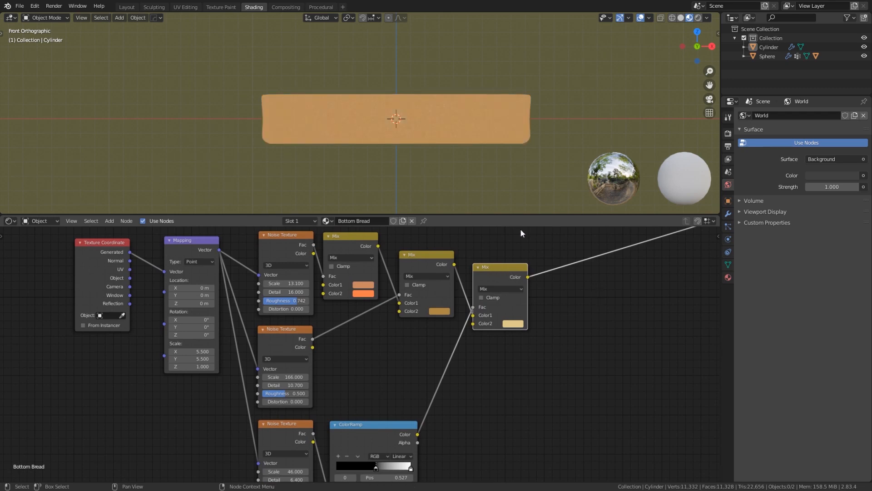
middle_click_drag(442, 163, 439, 155)
key("KP_1")
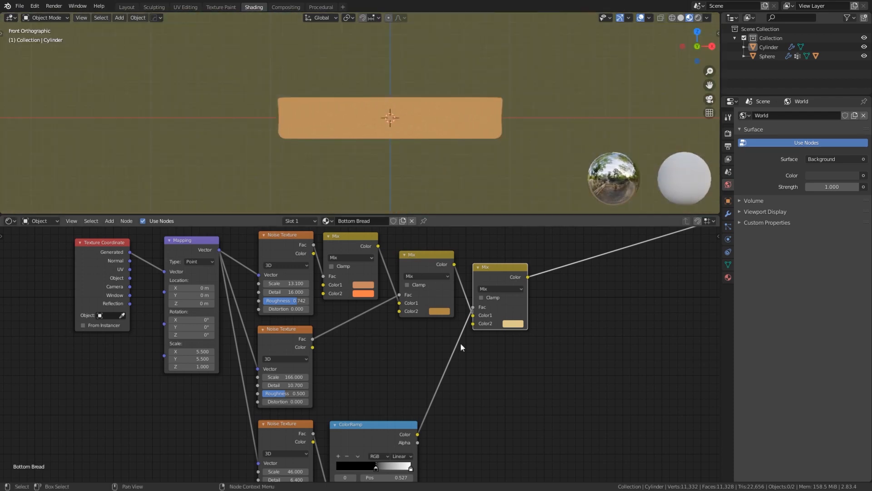
Connect the third Mix node's Color to the Principled BSDF's Base Color and the BSDF output to the Material Output's Surface
scroll(460, 343, "down", 3)
middle_click_drag(534, 323, 485, 340)
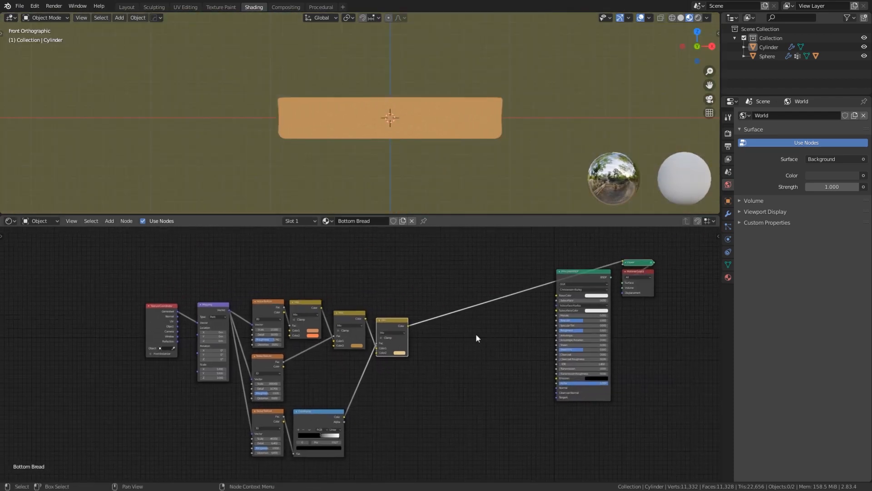
left_click_drag(407, 325, 560, 296)
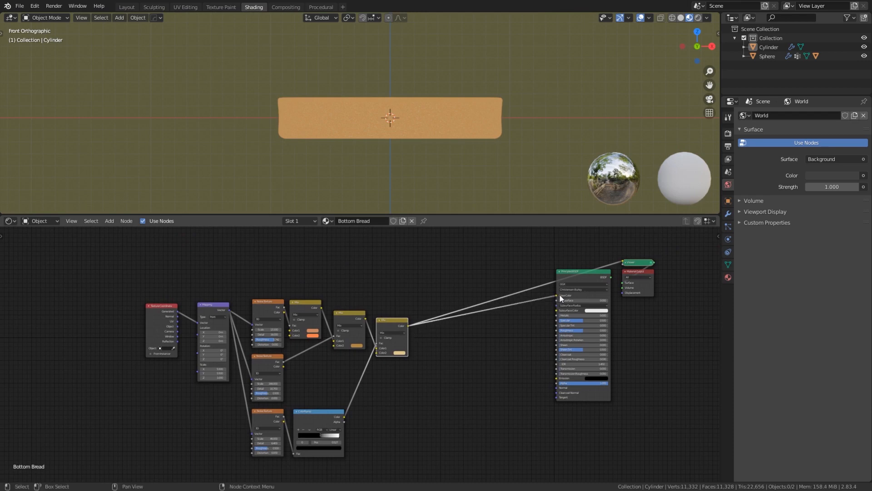
left_click_drag(612, 277, 625, 284)
middle_click_drag(514, 314, 370, 324)
left_click_drag(433, 282, 410, 283)
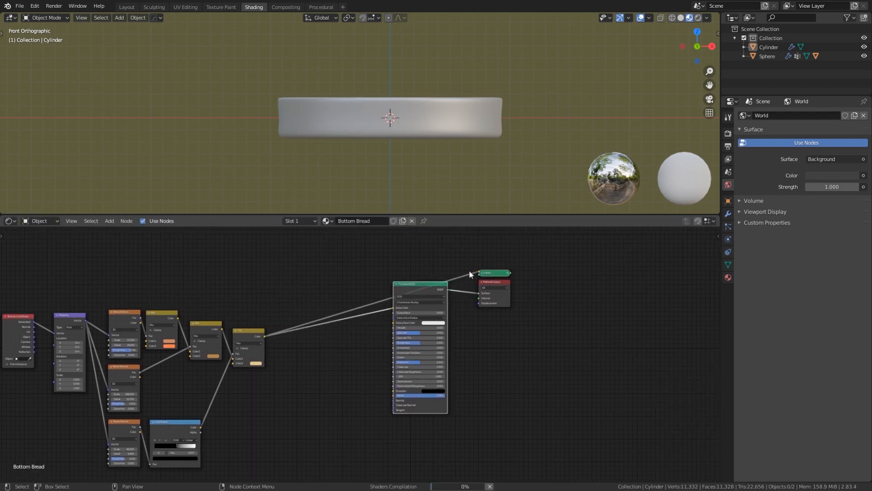
Set the Principled BSDF's Roughness to 0.714 and check the shaded cylinder up close
scroll(427, 324, "up", 1)
scroll(427, 325, "up", 5)
scroll(316, 353, "up", 1)
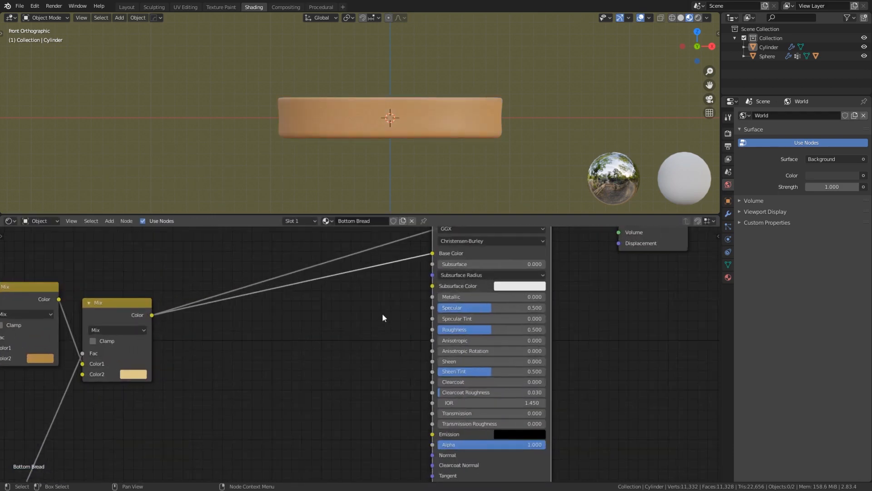
middle_click_drag(497, 297, 438, 323)
left_click_drag(434, 354, 454, 355)
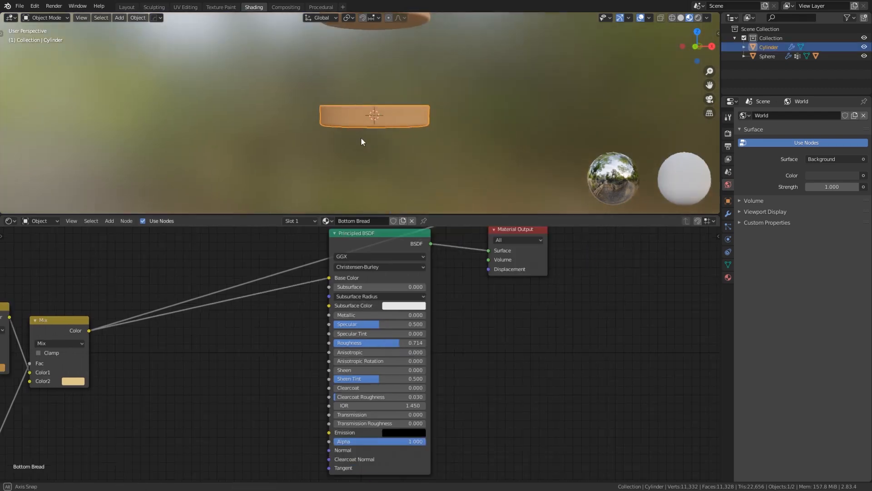
scroll(358, 135, "up", 5)
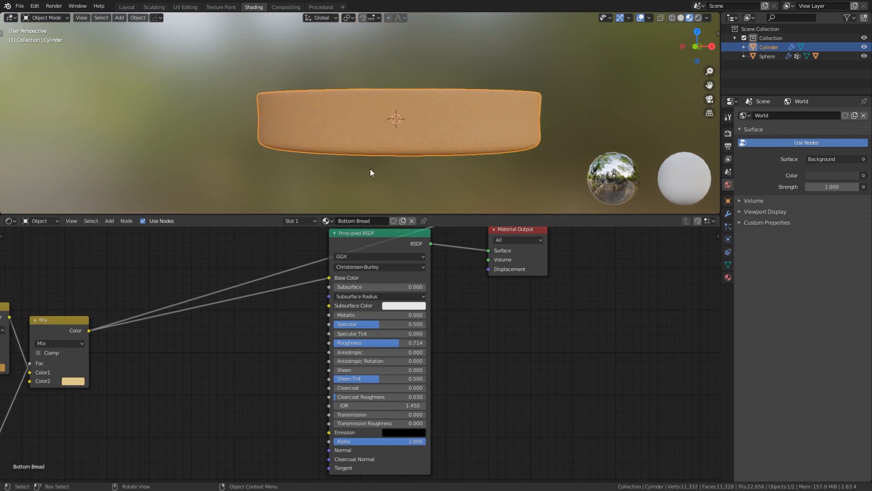
middle_click_drag(370, 168, 383, 164)
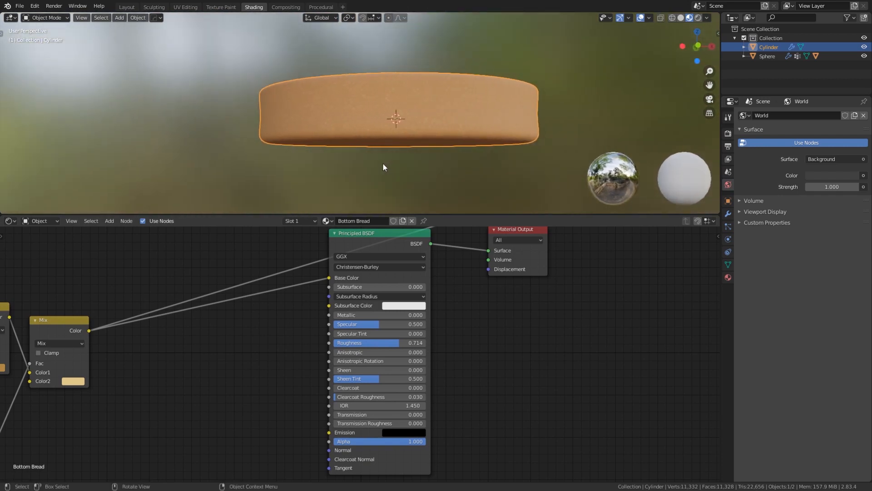
Paste the copied light cream colour, hex E7D1AB, into the Principled BSDF's Subsurface Color
scroll(263, 365, "down", 3)
middle_click_drag(263, 365, 341, 363)
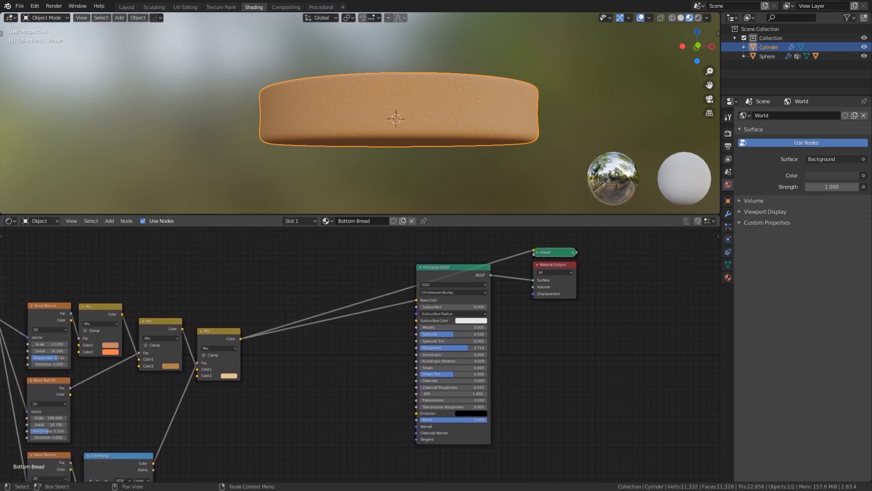
left_click(468, 320)
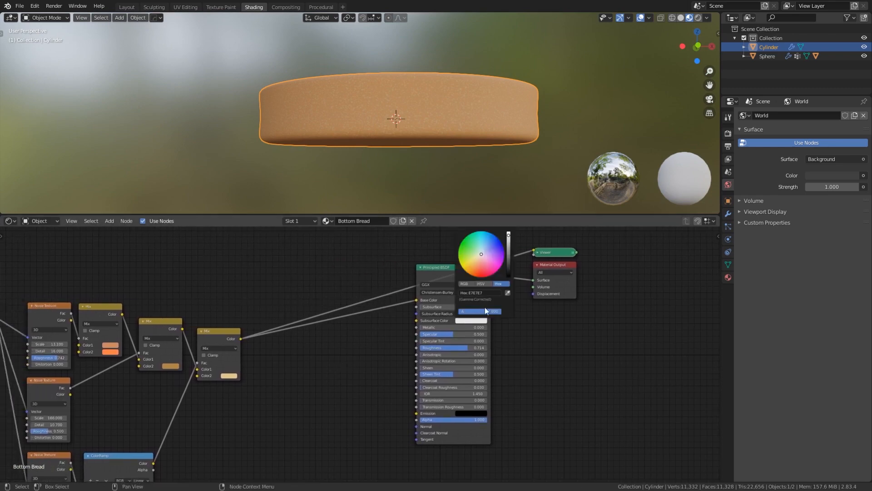
key("ctrl+v")
left_click(529, 342)
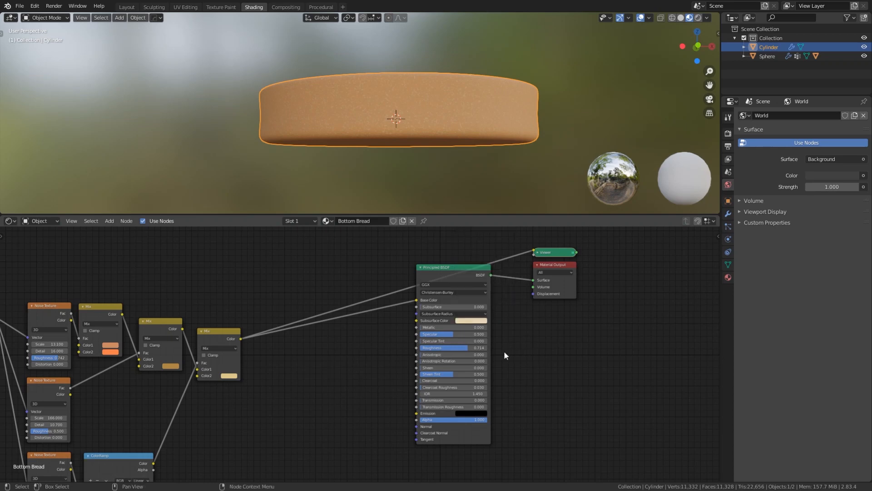
scroll(505, 352, "up", 3)
scroll(531, 314, "up", 1)
left_click(535, 299)
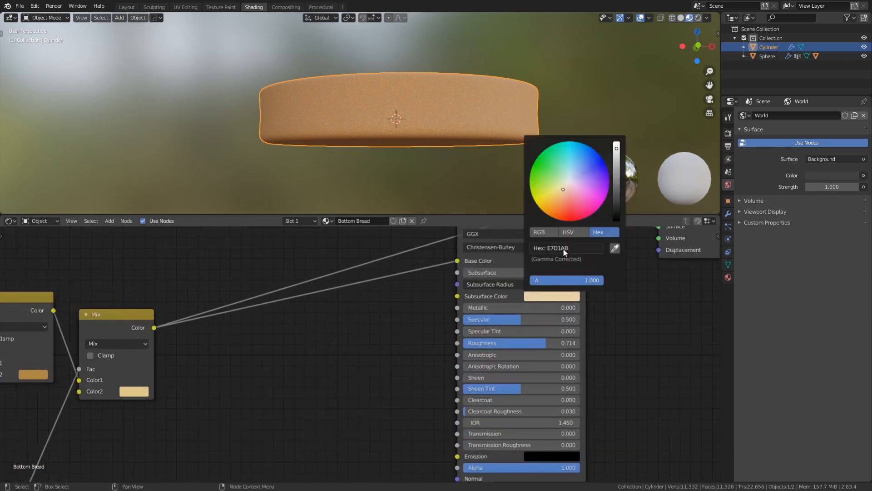
Set the Principled BSDF's Subsurface value to 0.1
middle_click_drag(601, 323, 489, 376)
left_click(437, 327)
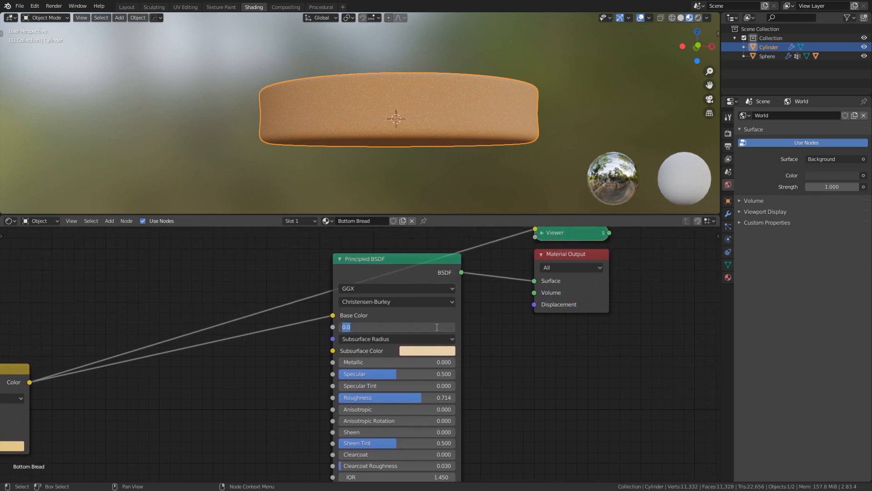
type("0.1")
key("Return")
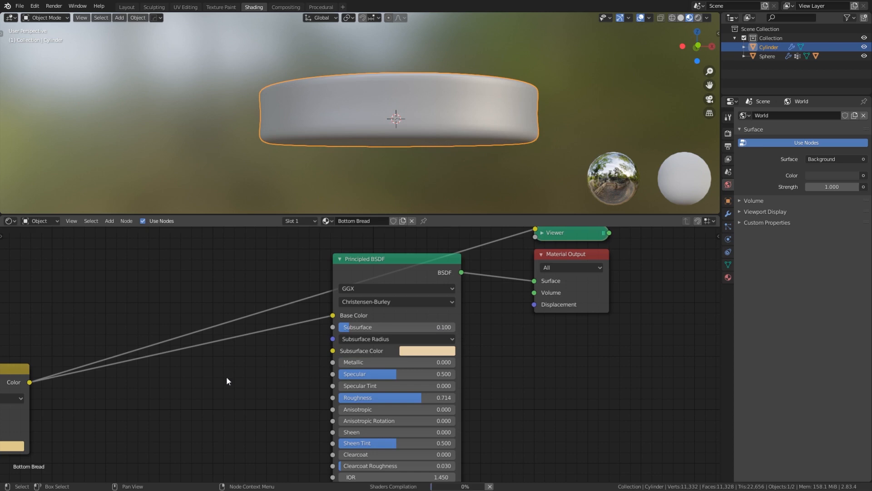
Duplicate the third Mix node and place the copy directly below it
scroll(227, 377, "down", 2)
scroll(242, 389, "down", 3)
middle_click_drag(239, 405, 408, 341)
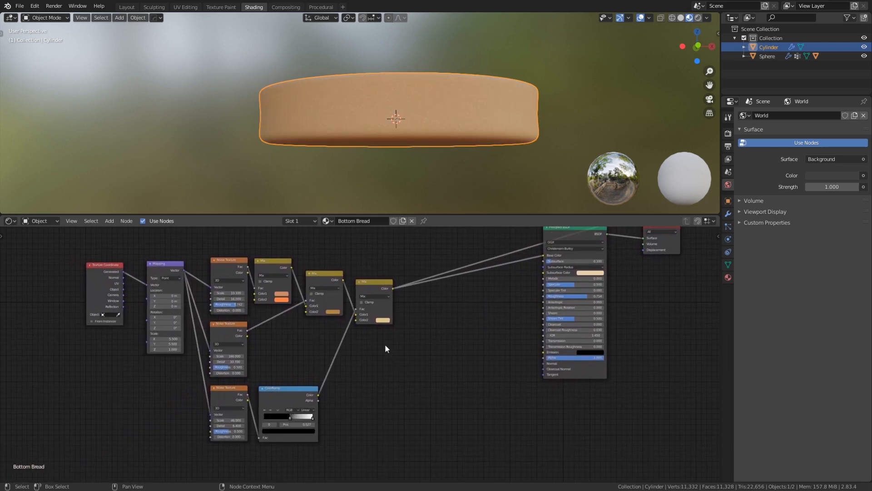
left_click(369, 282)
key("shift+d")
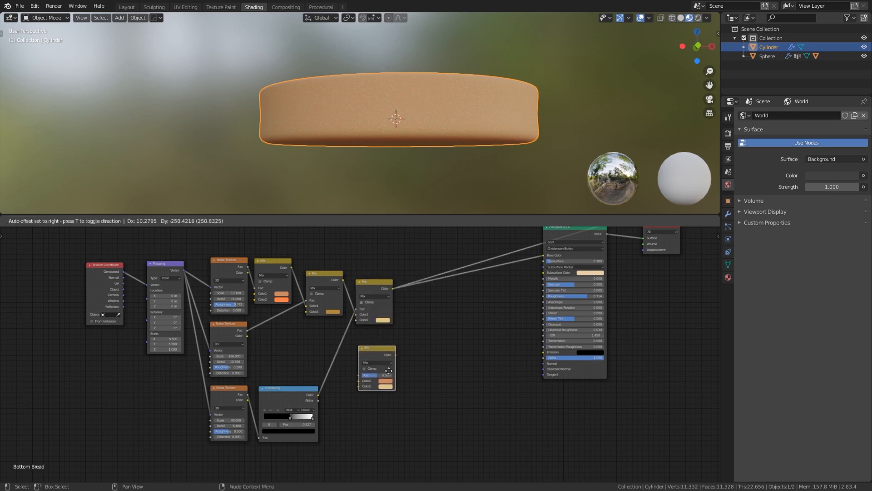
left_click(385, 369)
scroll(381, 429, "up", 2)
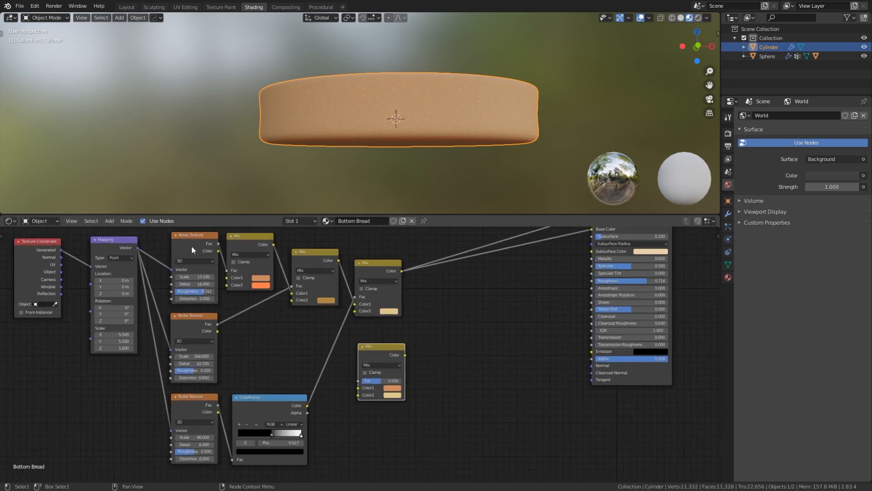
Connect the first and second Noise Textures' Fac outputs to the duplicated Mix's Color1 and Color2, and set its Fac to 0.1
left_click_drag(218, 244, 358, 389)
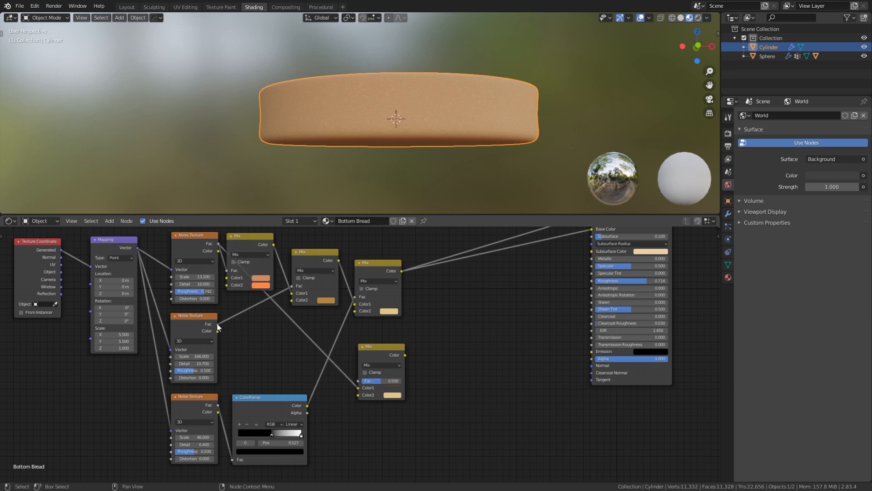
left_click_drag(219, 325, 359, 395)
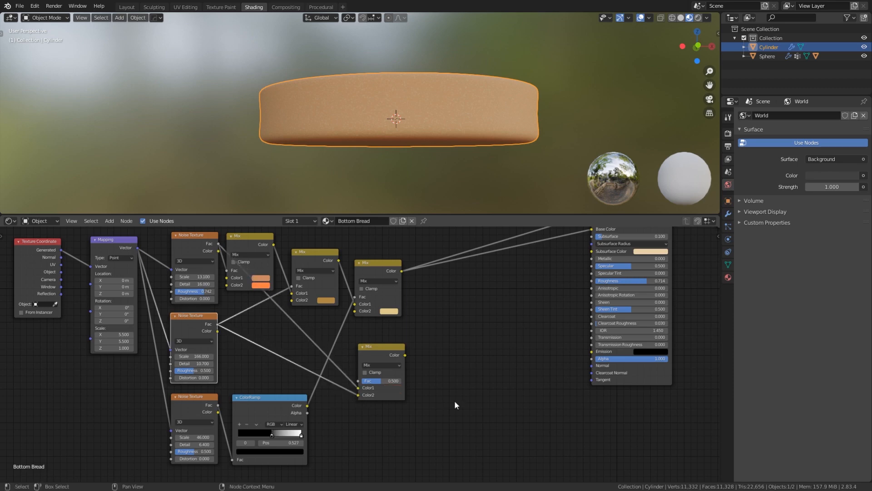
double_click(384, 381)
type("0.1")
key("Return")
Add a Bump node beside the duplicated Mix and connect the Mix's Color to the Bump's Height
key("shift+a")
left_click(468, 369)
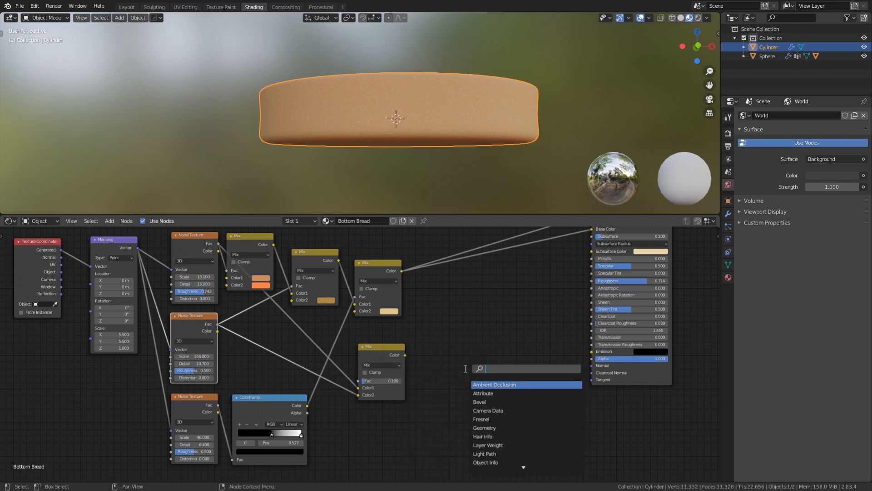
type("bump")
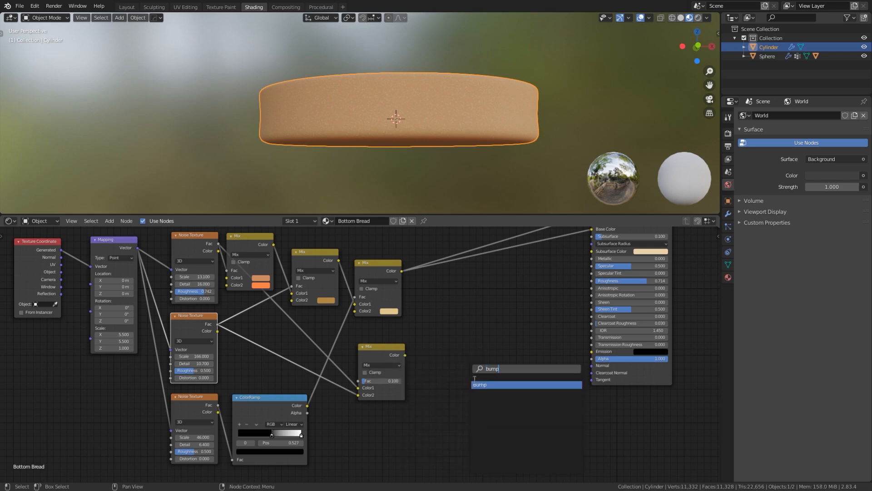
key("Return")
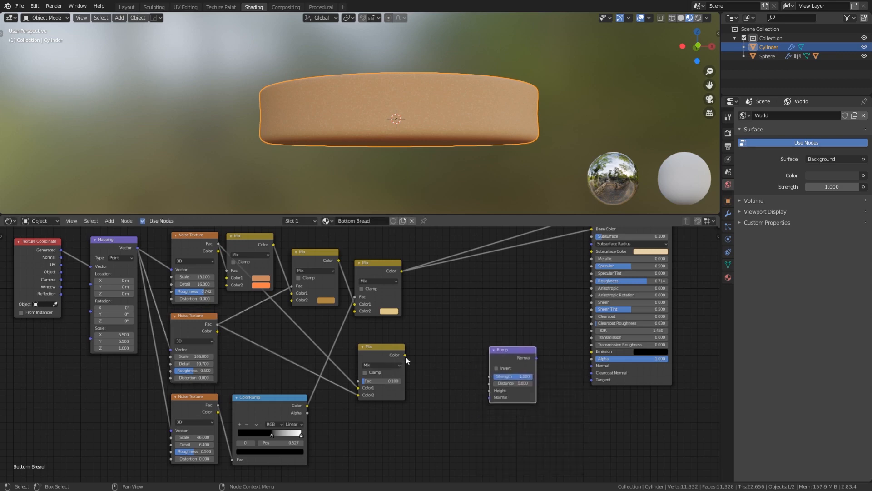
left_click_drag(405, 354, 490, 391)
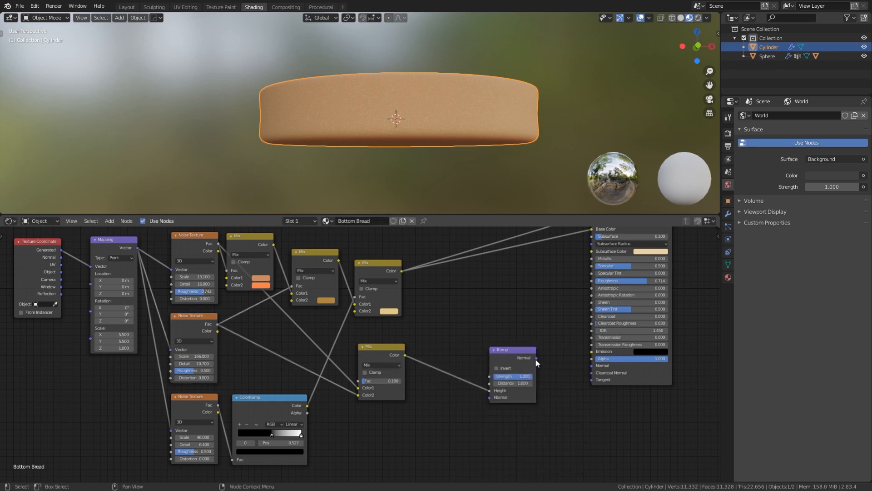
Set the Bump's Distance to 0.040 and connect its Normal output to the Principled BSDF's Normal input
left_click_drag(537, 358, 547, 359)
left_click(513, 383)
type("0")
left_click_drag(537, 359, 595, 368)
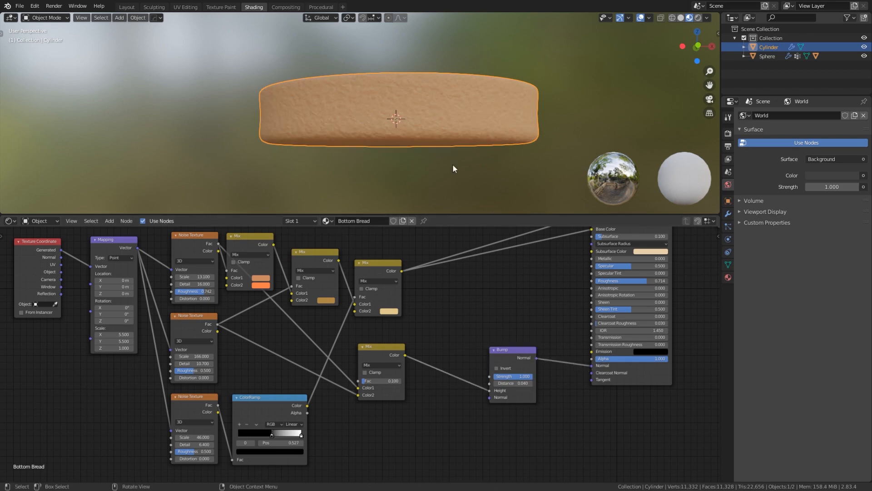
key("Home")
middle_click_drag(392, 251, 439, 261)
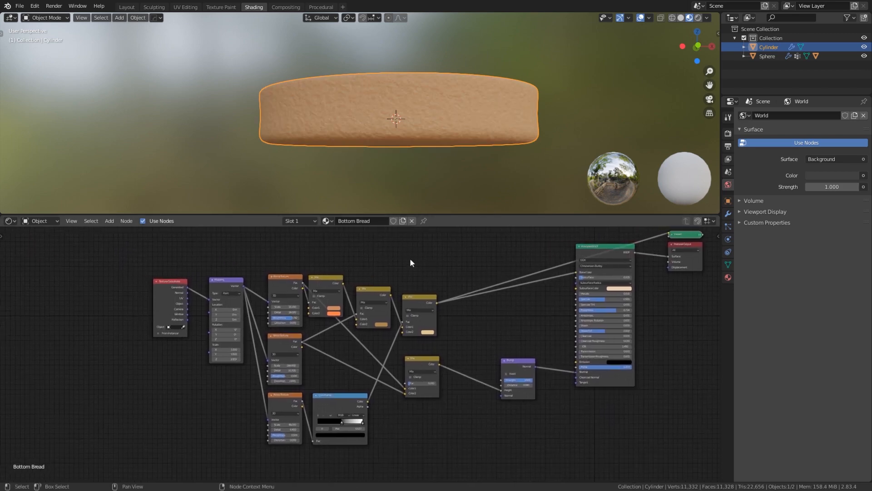
mouse_move(440, 158)
middle_mouse_down()
mouse_move(427, 174)
mouse_move(435, 171)
middle_mouse_up()
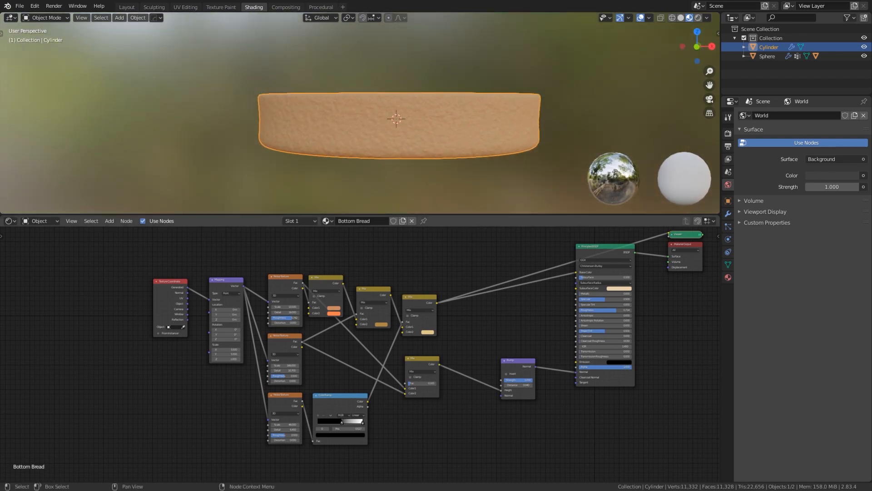
Preview the first Noise Texture's Fac output on the cylinder
middle_click_drag(371, 271, 432, 273)
scroll(218, 288, "down", 3)
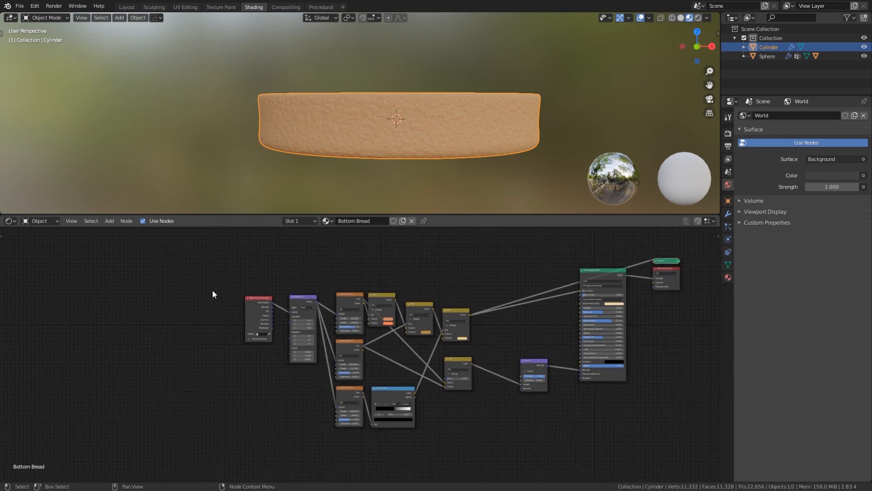
scroll(219, 296, "up", 7)
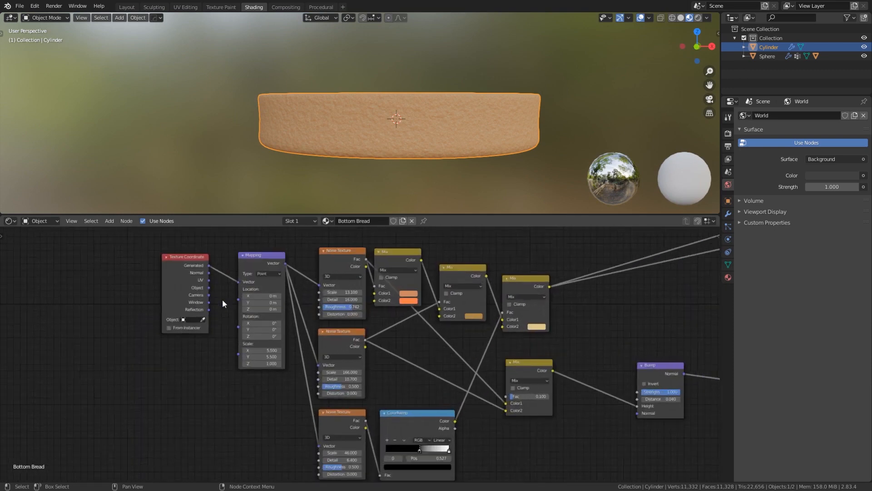
left_click(340, 336)
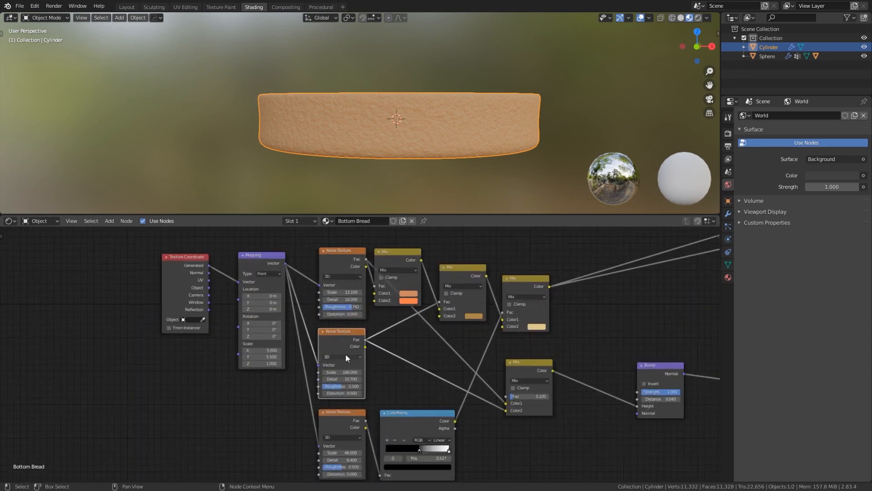
left_click(339, 260, "ctrl+shift")
left_click(339, 260, "ctrl+shift")
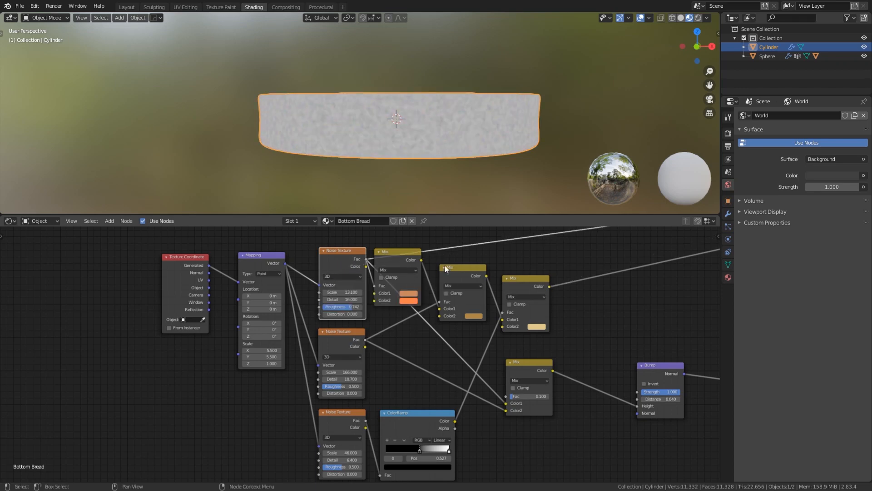
Move the Texture Coordinate, Mapping and three Noise Texture nodes together away from the Mix nodes to make room between them
scroll(445, 265, "down", 1)
left_click_drag(143, 244, 374, 454)
left_click_drag(339, 273, 218, 277)
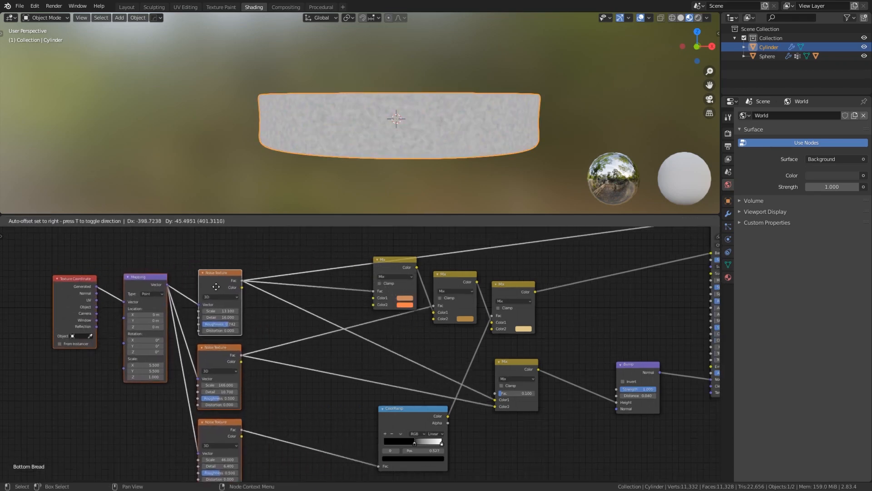
Insert a new ColorRamp between the first Noise Texture's Fac output and the first Mix node's Fac input
scroll(325, 271, "up", 3)
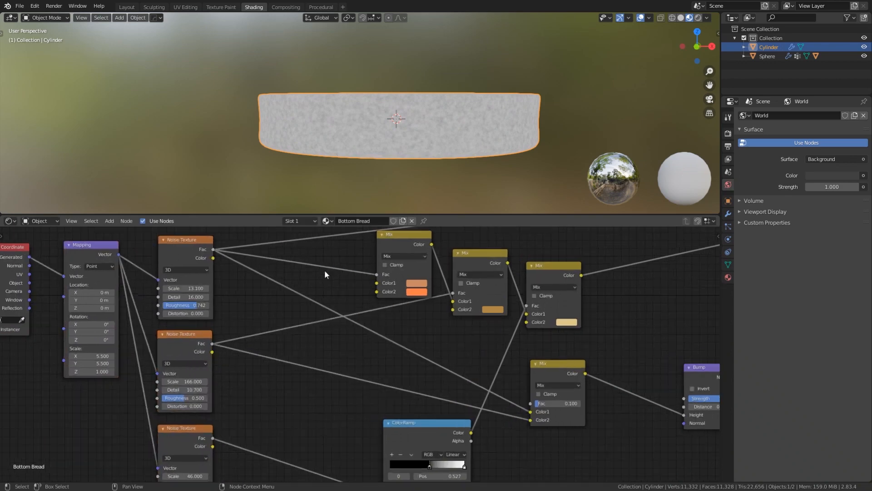
middle_click_drag(330, 258, 340, 279)
key("shift+a")
type("sram")
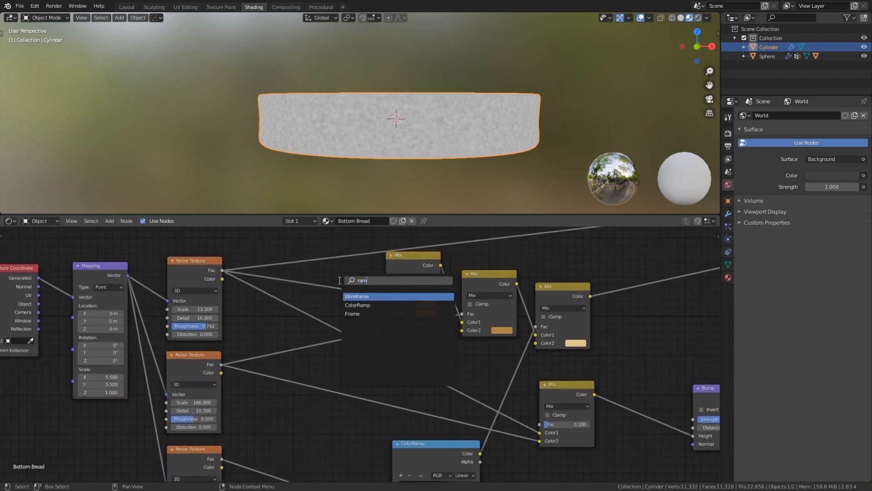
left_click(359, 296)
left_click(334, 284)
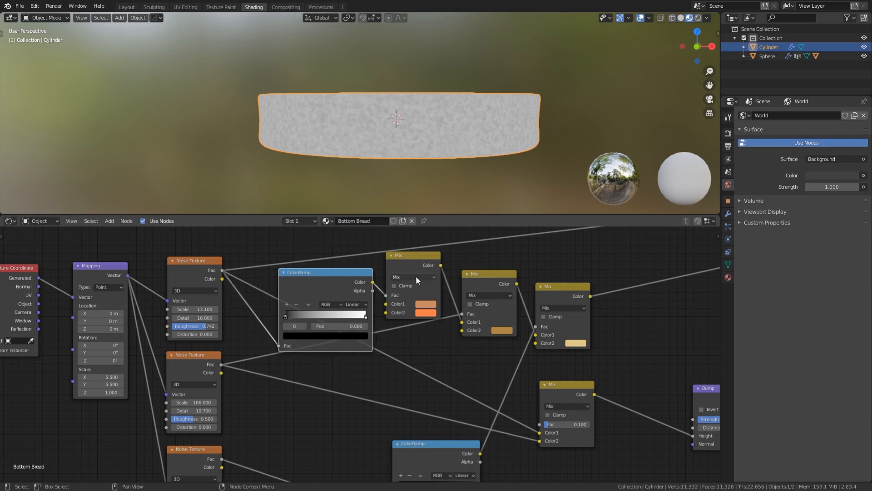
Add reroute points to the first Noise Texture's links to the duplicated Mix and the Viewer, routing both around the new ColorRamp
scroll(400, 327, "down", 2)
right_click_drag(384, 367, 390, 357, "shift")
left_click_drag(389, 359, 297, 364)
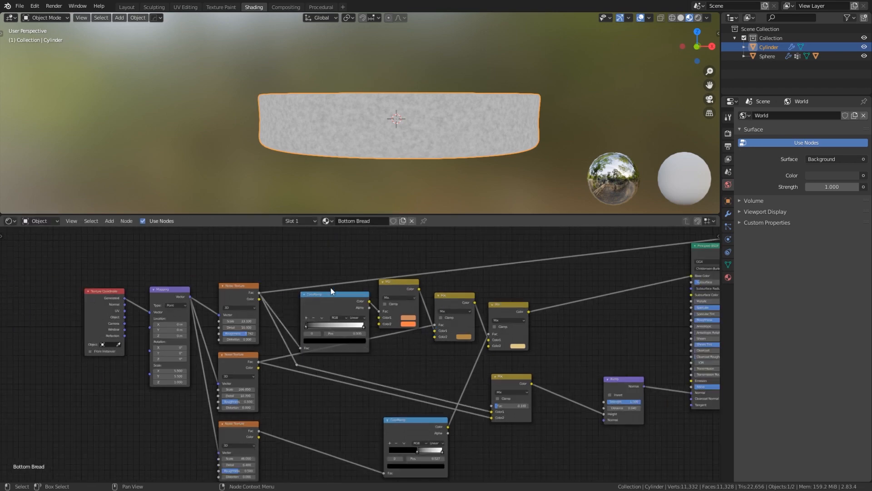
right_click_drag(339, 287, 339, 271, "shift")
key("g")
left_click(295, 228)
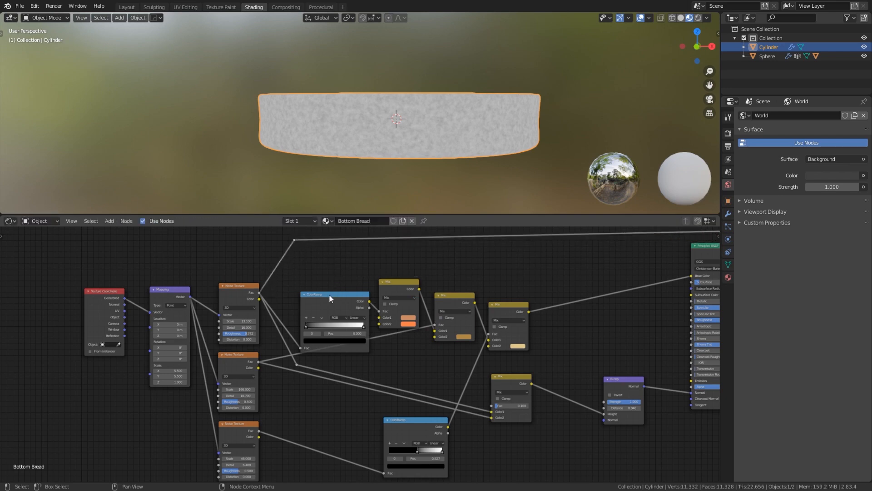
Rearrange the new ColorRamp and the three chained Mix nodes into a tidy descending row
left_click_drag(329, 293, 321, 272)
left_click_drag(400, 282, 393, 279)
mouse_move(451, 297)
left_mouse_down()
mouse_move(444, 293)
mouse_move(443, 302)
left_mouse_up()
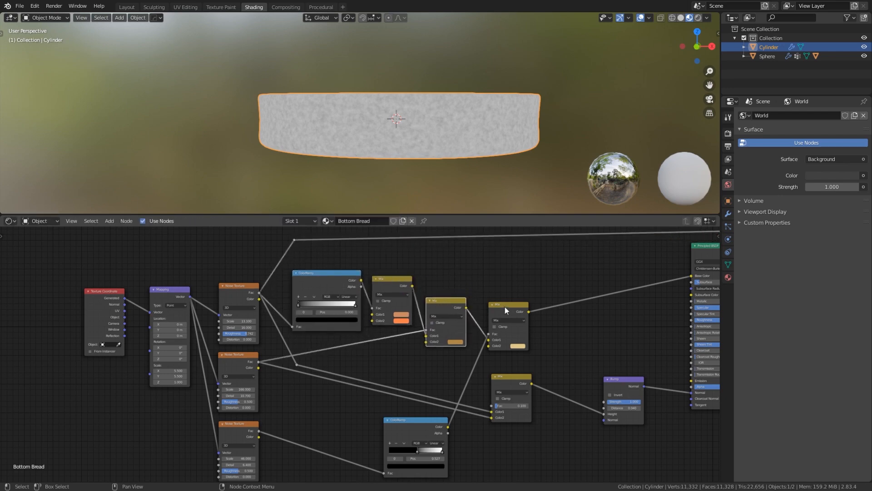
left_click_drag(506, 308, 499, 317)
Move the new ColorRamp's black stop toward the middle and white stop to 0.818, previewing the ramp and the first Mix node
scroll(425, 315, "up", 2)
left_click_drag(391, 280, 462, 279)
left_click(431, 255, "ctrl+shift")
middle_click_drag(519, 258, 474, 277)
left_click(474, 275, "ctrl+shift")
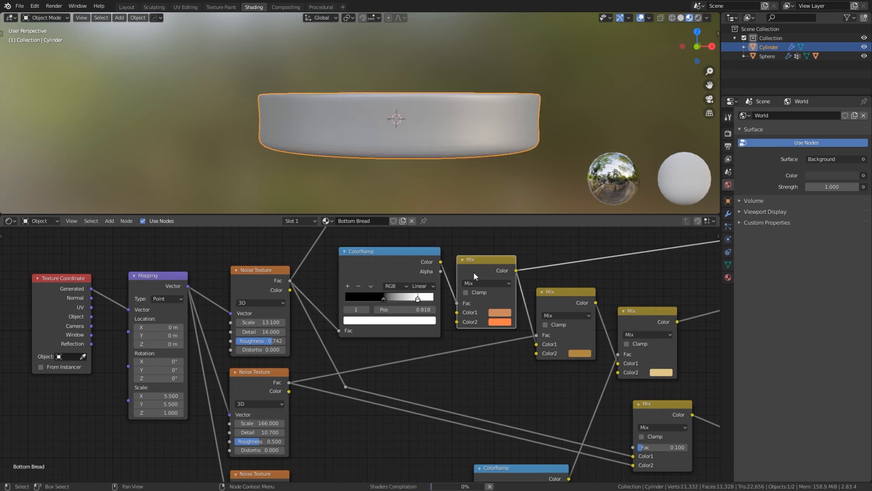
Preview the Principled BSDF on the cylinder and examine the bread texture up close and from a distance
scroll(571, 275, "down", 3)
mouse_move(631, 297)
middle_mouse_down()
mouse_move(437, 287)
mouse_move(371, 309)
mouse_move(494, 273)
middle_mouse_up()
left_click(591, 255, "ctrl+shift")
scroll(437, 143, "up", 4)
scroll(427, 156, "down", 1)
scroll(449, 156, "down", 2)
scroll(448, 156, "down", 1)
middle_click_drag(456, 176, 450, 162)
scroll(448, 163, "down", 3)
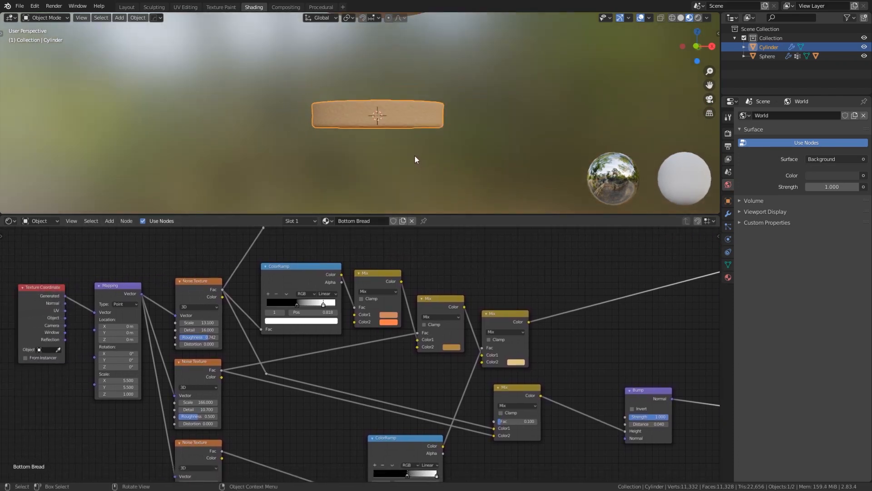
scroll(415, 156, "up", 1)
scroll(468, 266, "down", 3)
middle_click_drag(467, 264, 466, 289)
scroll(467, 289, "down", 1)
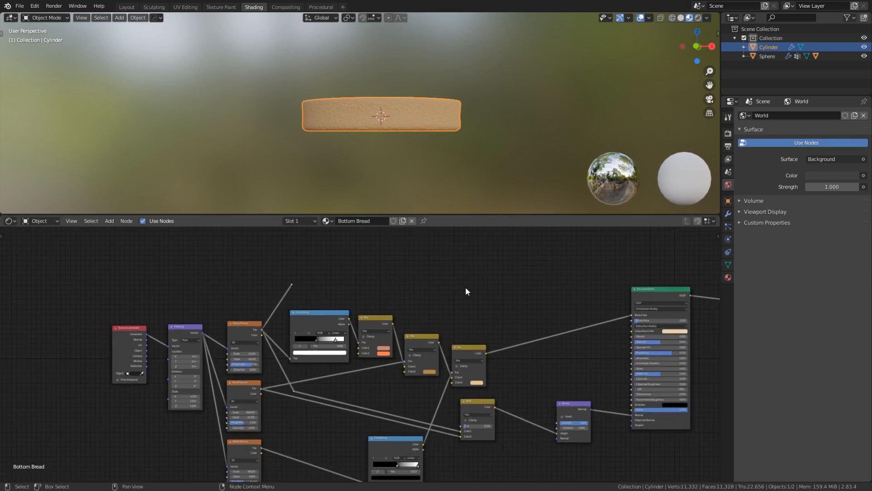
Remove the leftover upper reroute from the first Noise Texture and add a Separate XYZ node above the Mapping node
middle_click_drag(322, 275, 376, 275)
left_click_drag(371, 293, 359, 288)
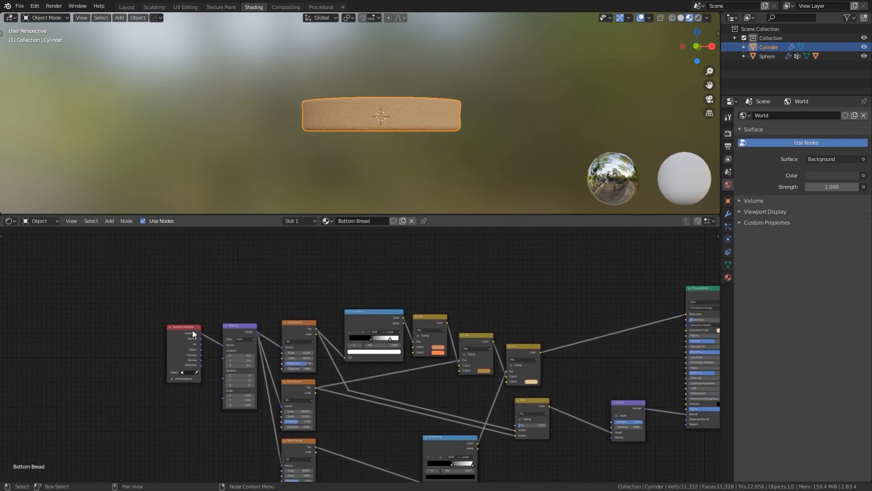
key("shift+a")
type("ssep")
left_click(286, 332)
left_click(261, 293)
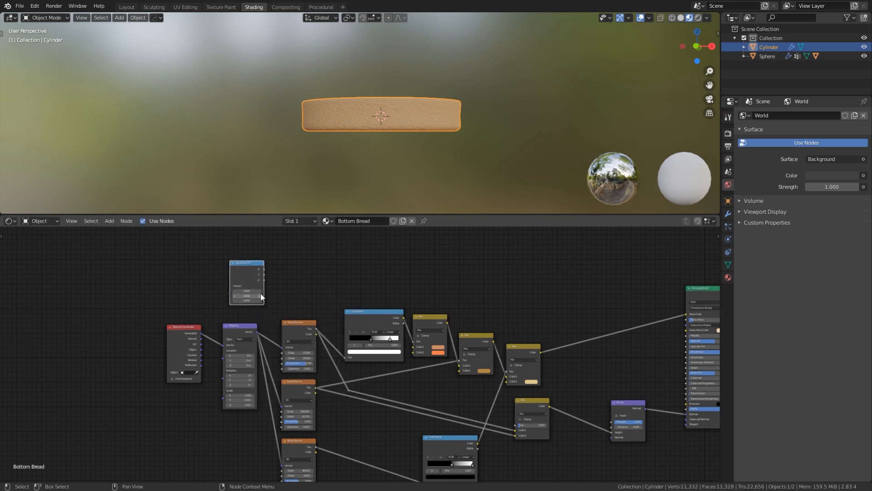
Link Texture Coordinate's Generated output to Separate XYZ, and feed its Z output into a duplicate of the ColorRamp
left_click_drag(201, 333, 345, 296)
left_click(362, 311)
key("shift+d")
left_click(360, 250)
scroll(436, 281, "up", 3)
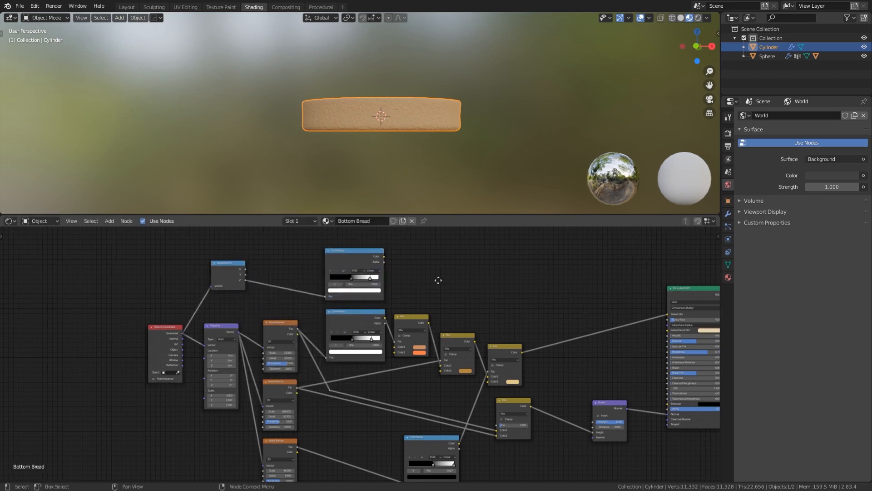
Duplicate the last Mix node with a paler Color2, and insert it before Base Color with the duplicated ColorRamp driving its Fac
key("shift+d")
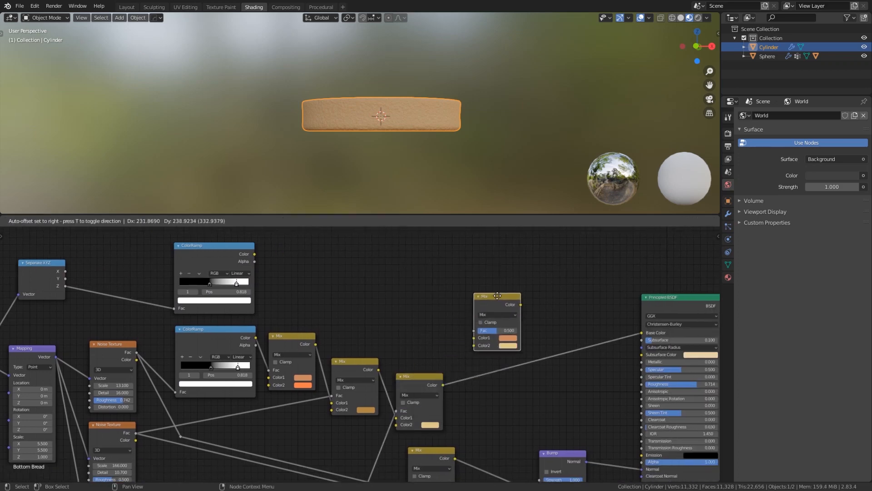
left_click(383, 297)
left_click_drag(443, 384, 467, 330)
left_click(499, 338)
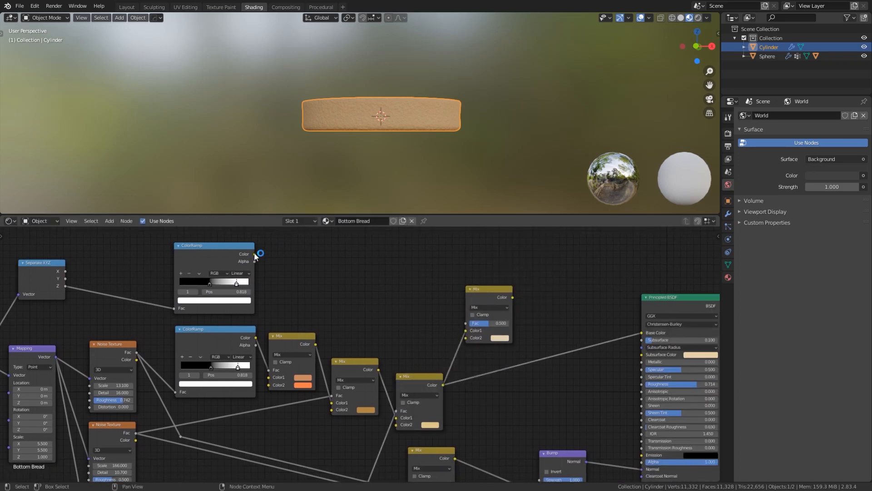
left_click_drag(255, 254, 463, 322)
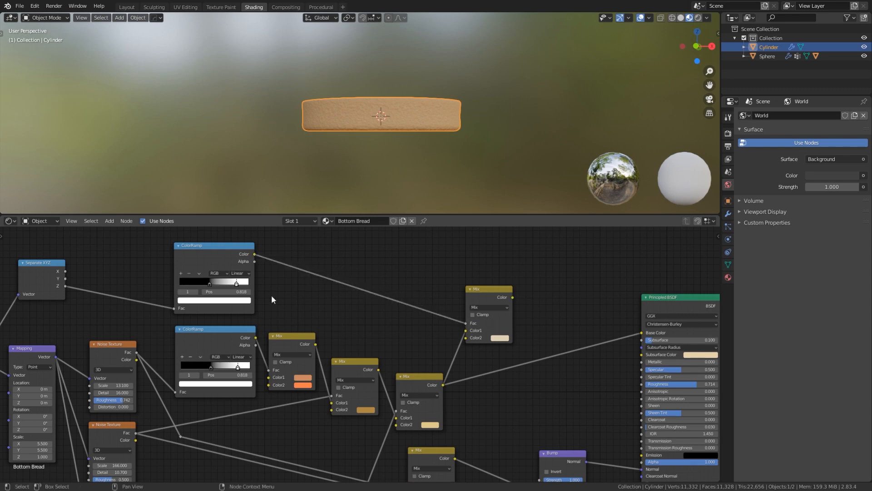
left_click_drag(512, 297, 642, 333)
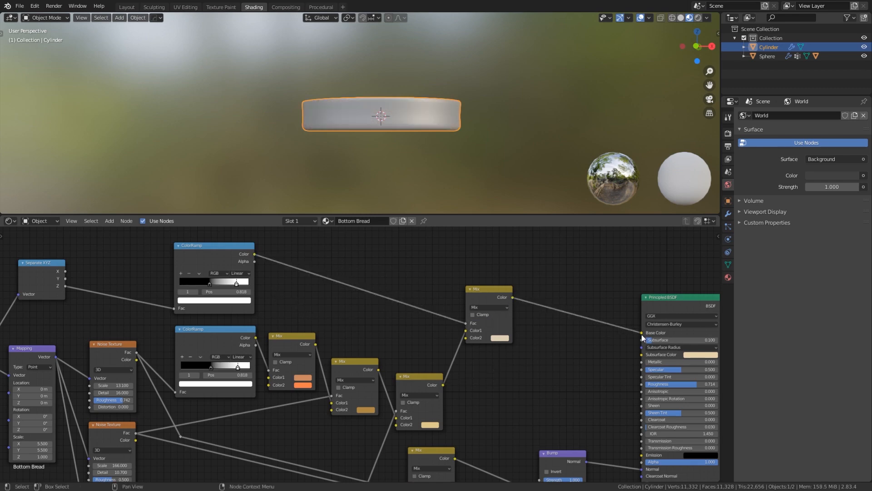
Move the Separate XYZ ColorRamp's white stop to 1.000 and its black stop most of the way toward it
middle_click_drag(196, 308, 397, 344)
scroll(395, 342, "up", 7)
middle_click_drag(330, 312, 268, 340)
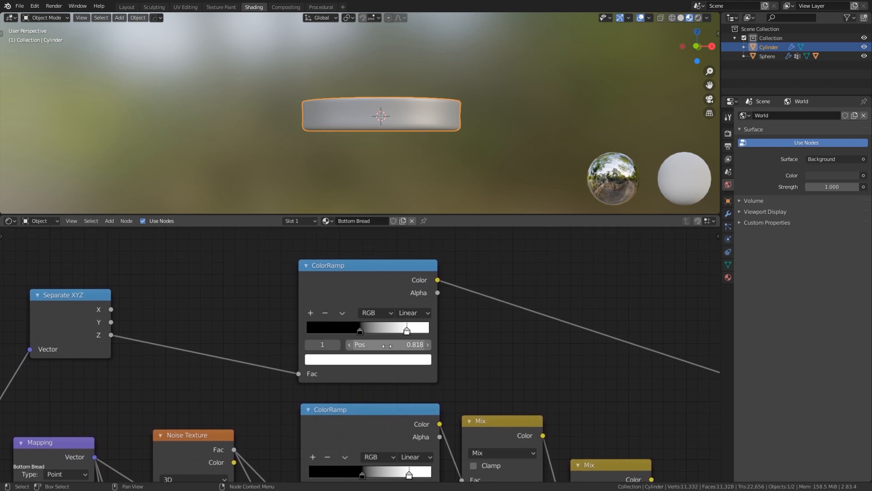
scroll(362, 339, "up", 1)
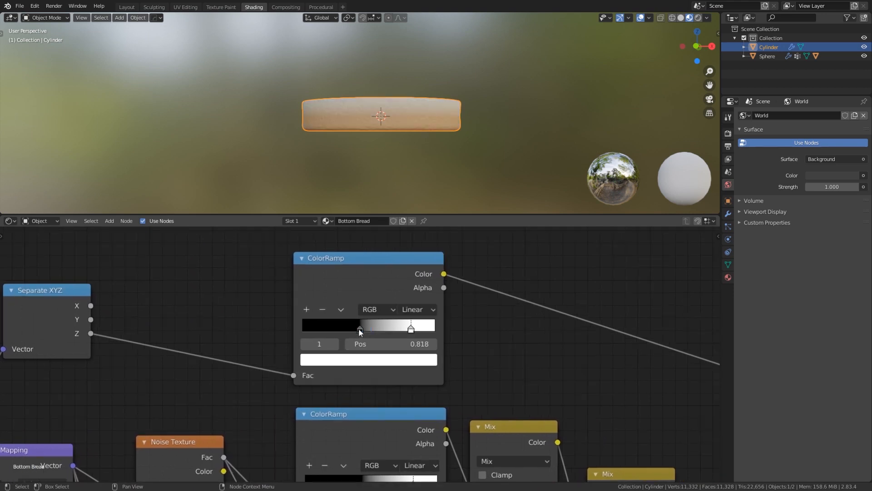
left_click_drag(359, 329, 296, 330)
left_click_drag(410, 330, 438, 331)
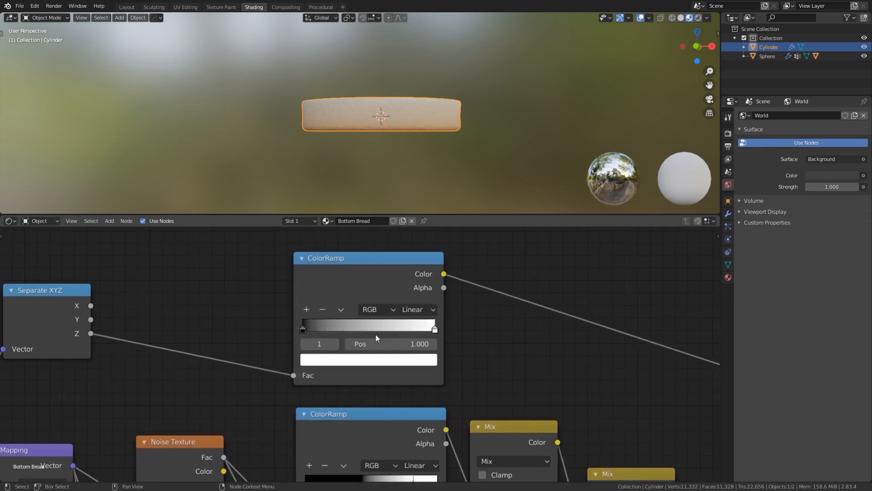
mouse_move(304, 329)
left_mouse_down()
mouse_move(419, 343)
mouse_move(410, 342)
left_mouse_up()
middle_click_drag(457, 148, 430, 128)
left_click(456, 167)
Select the top bun in the Layout workspace and switch it to Weight Paint mode
scroll(456, 167, "down", 3)
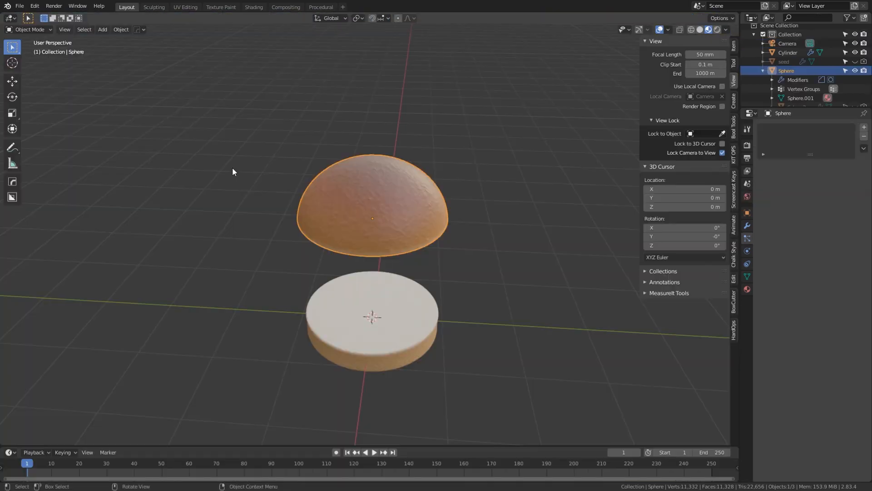
middle_click_drag(259, 232, 249, 249)
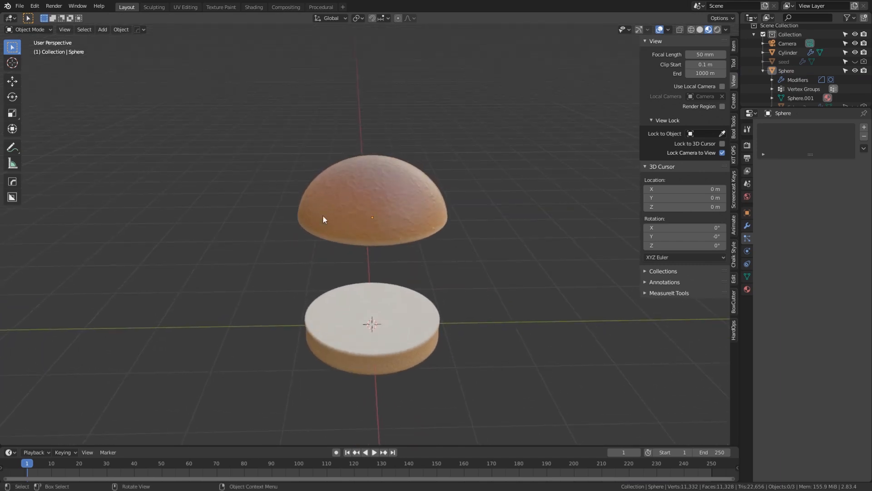
scroll(402, 148, "up", 2)
left_click(374, 164)
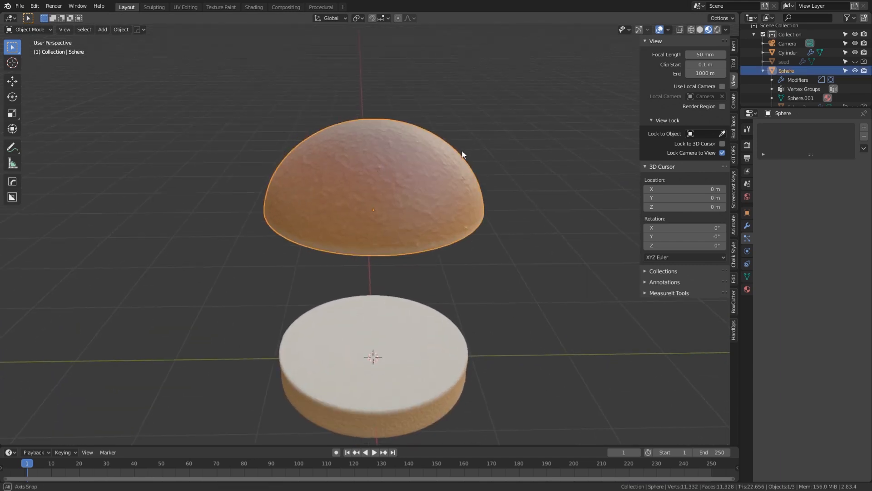
middle_click_drag(463, 152, 367, 174)
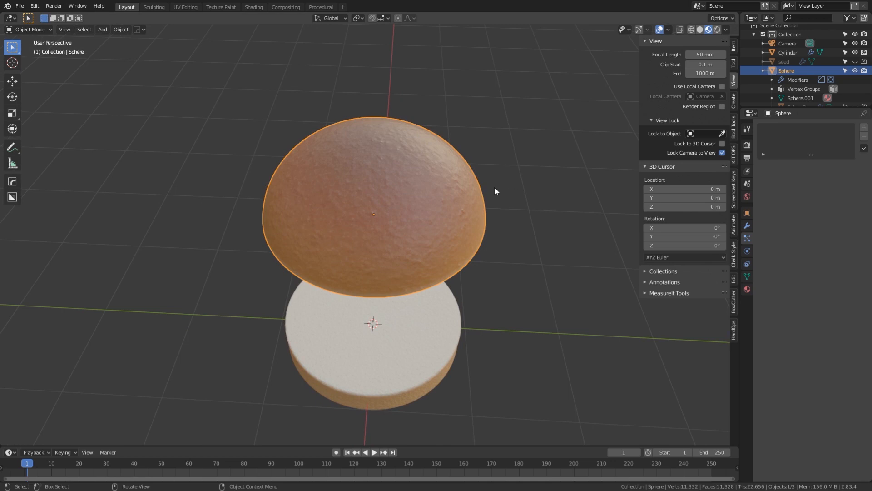
left_click(34, 29)
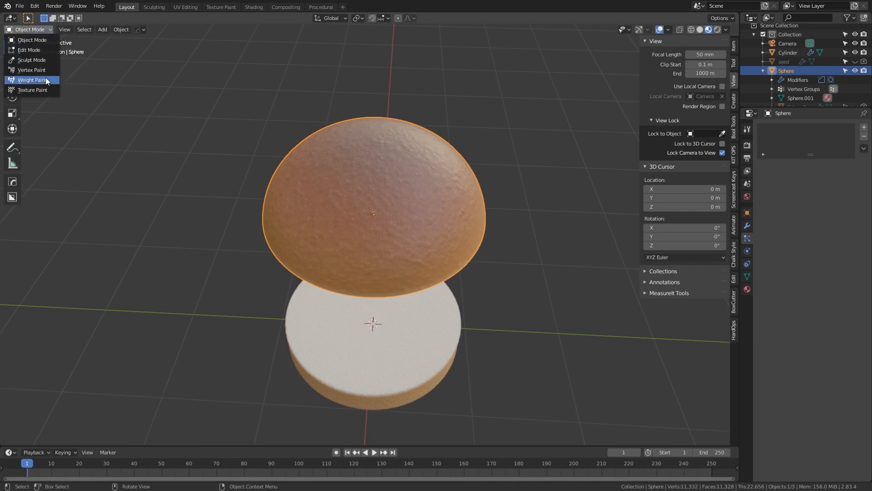
left_click(32, 80)
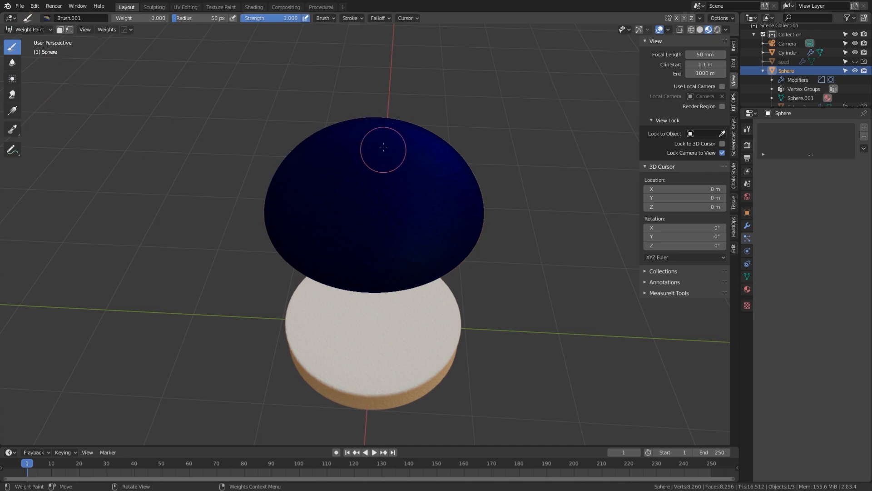
Try painting weight 1.000 on the top bun's crown, and remove the vertex group it created
left_click_drag(145, 18, 201, 19)
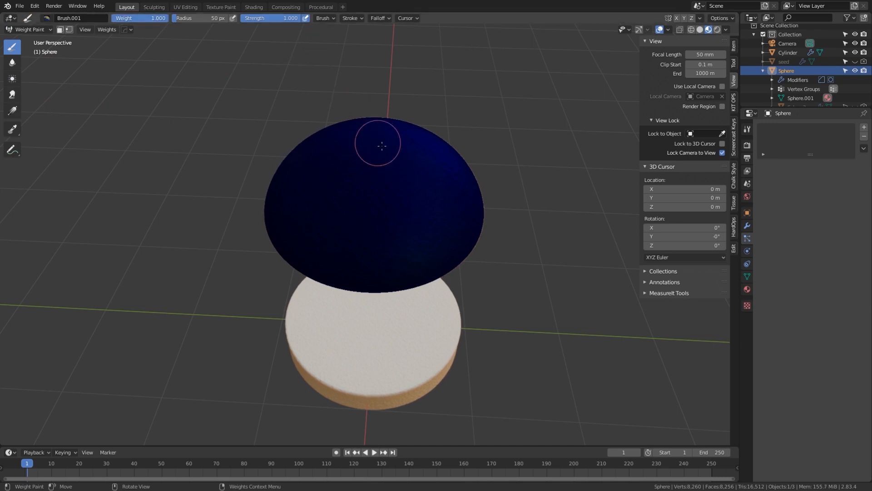
left_click_drag(380, 152, 379, 139)
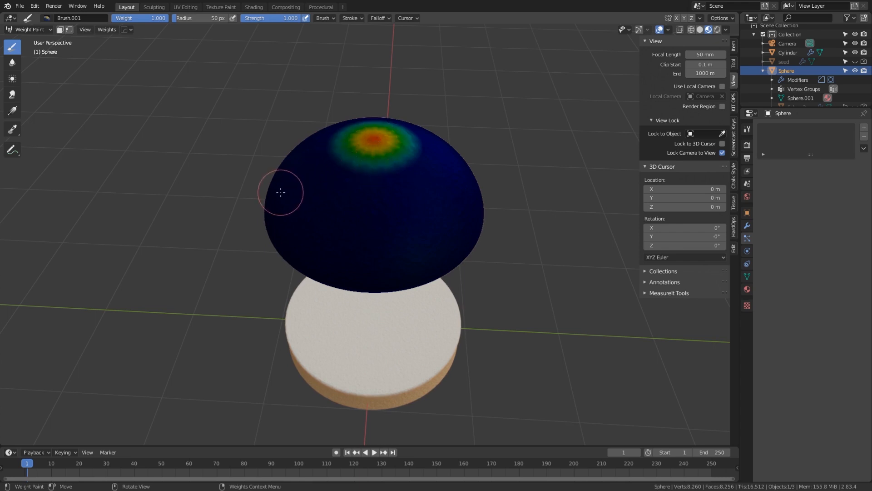
left_click(747, 276)
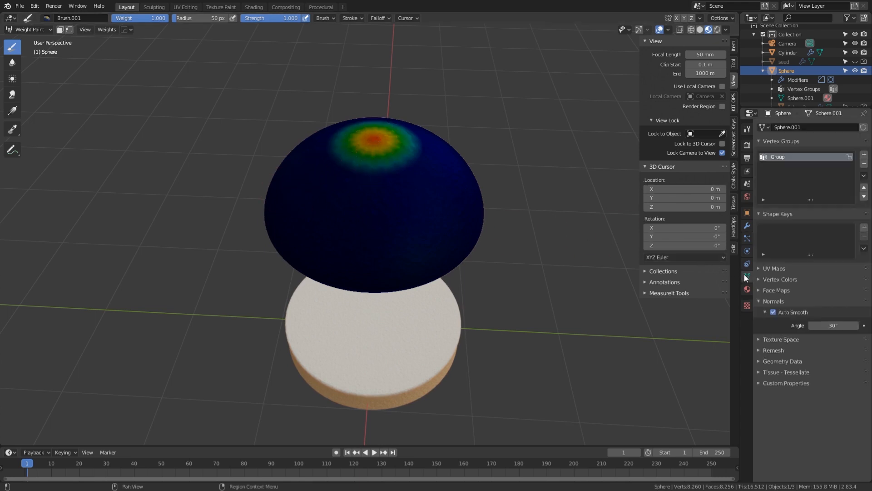
left_click(865, 164)
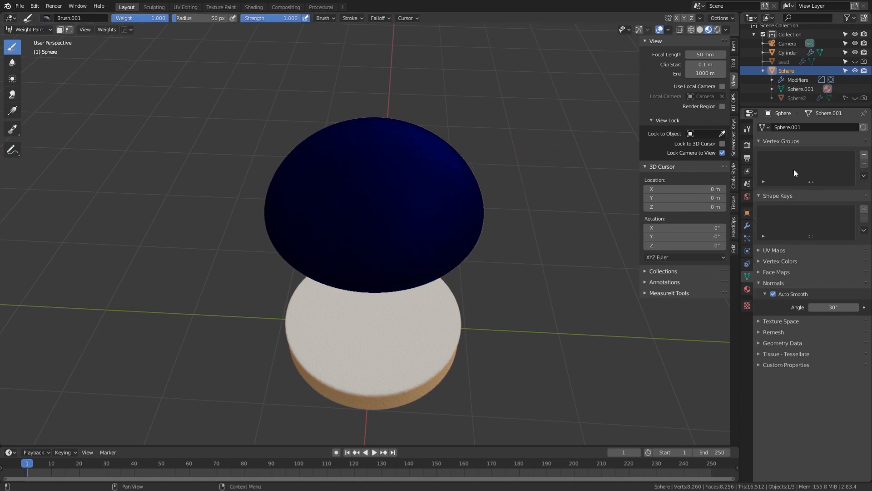
Enter Edit Mode on the top bun, turn on the Screencast Keys display and hide the sidebar
key("Tab")
key("ctrl+KP_Add")
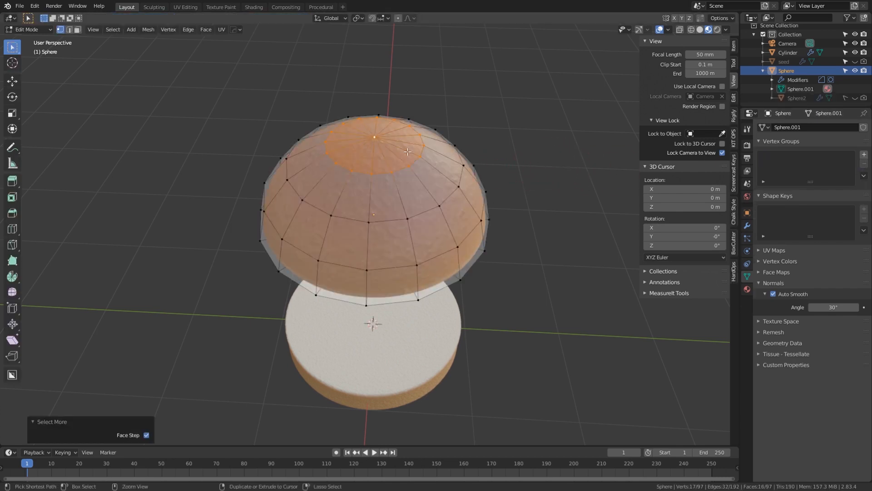
left_click(733, 182)
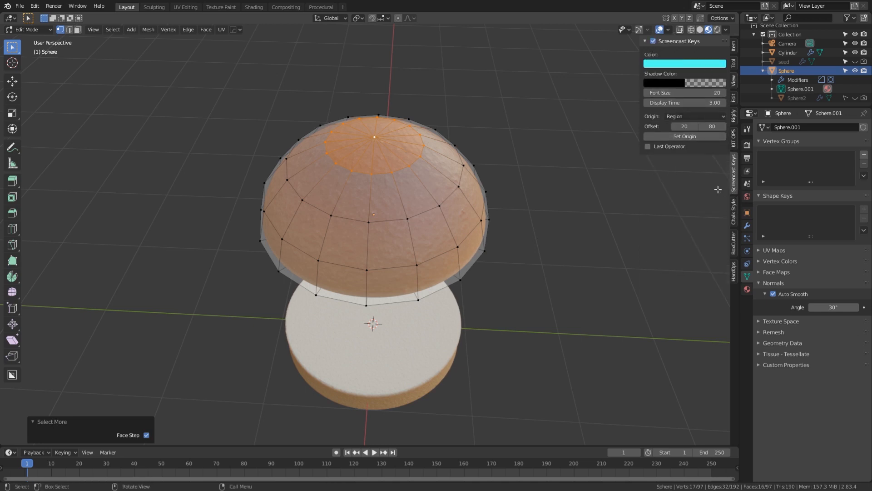
key("n")
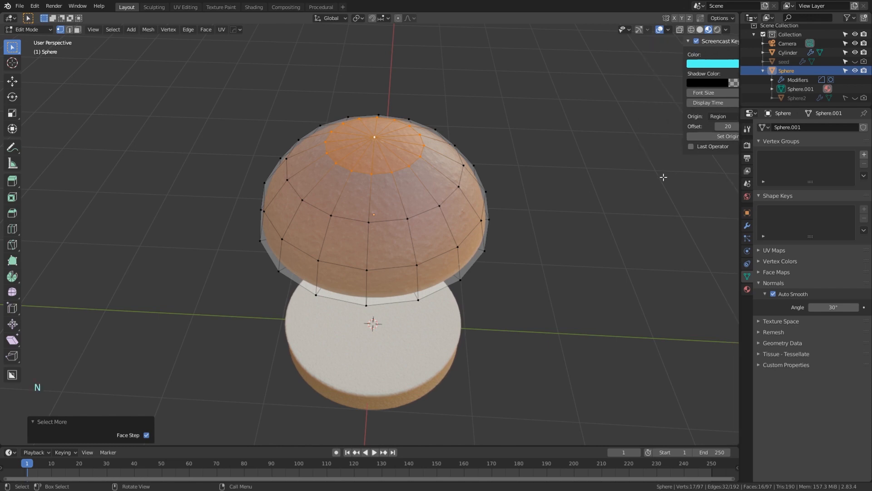
Select the top bun's pole vertex, grow the selection by two rings and assign it to a new vertex group at weight 1.000
left_click(529, 127)
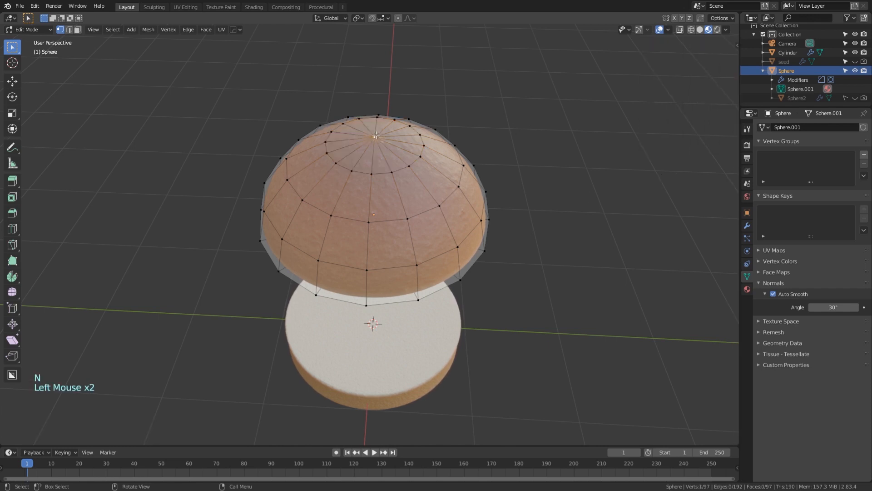
key("ctrl+KP_Add")
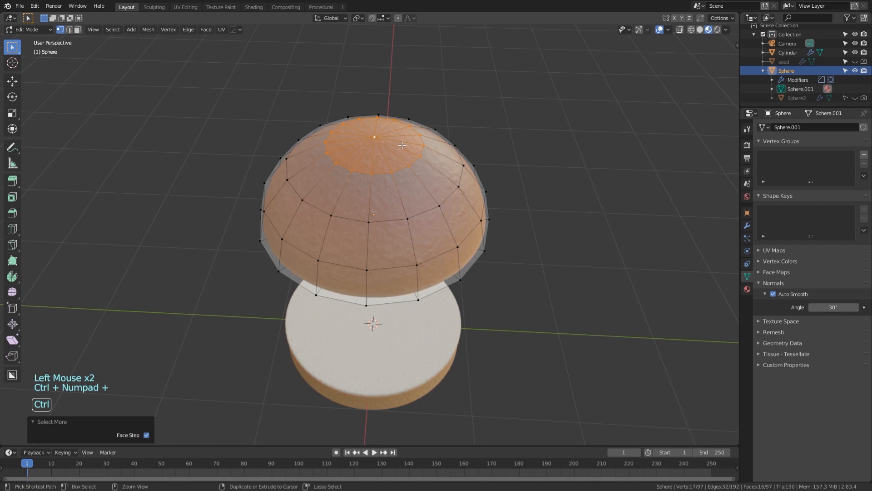
key("ctrl+KP_Add")
middle_click_drag(529, 266, 498, 250)
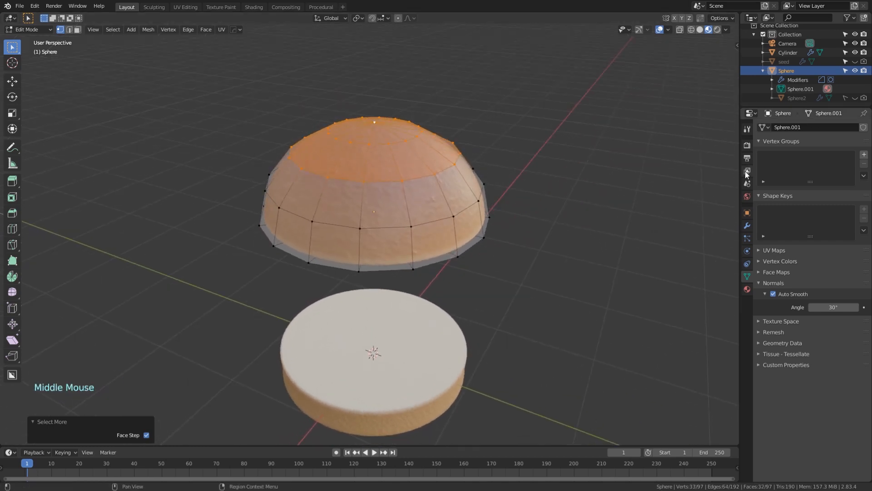
left_click(864, 154)
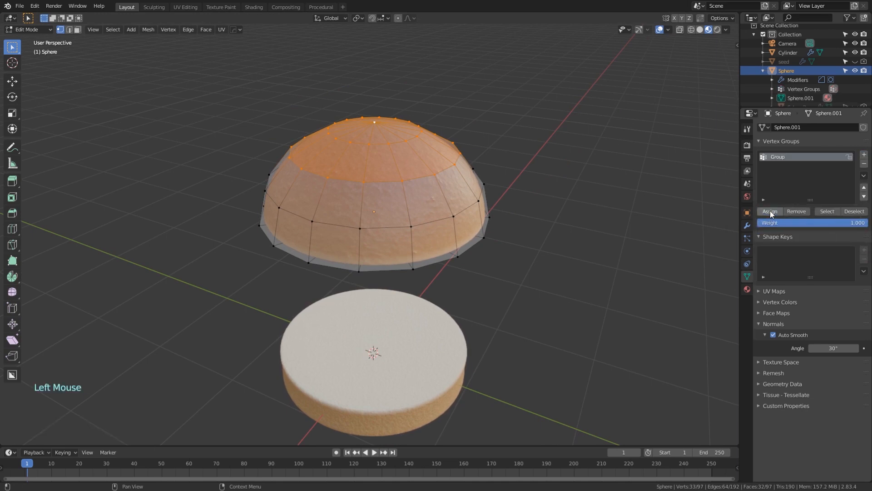
Assign the next edge loop down the top bun to the group at weight 0.382, and return to Weight Paint mode
left_click(413, 225, "alt")
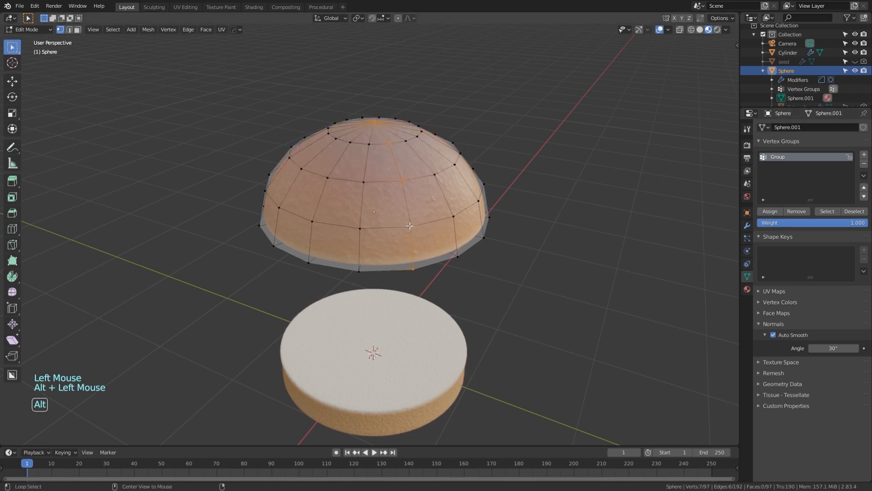
left_click(410, 226, "alt")
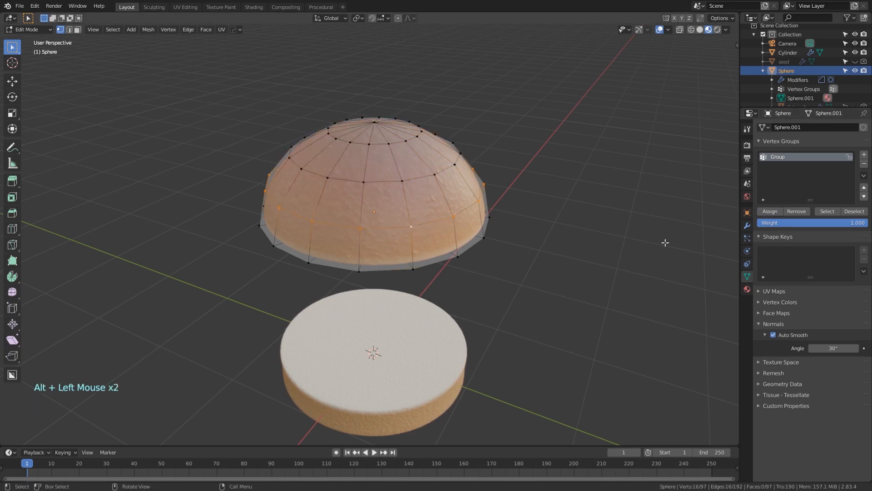
left_click_drag(851, 223, 800, 222)
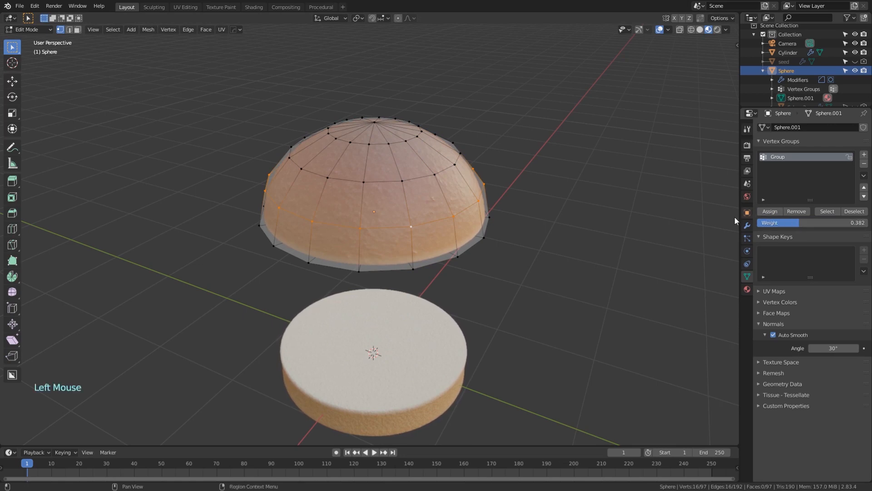
key("Tab")
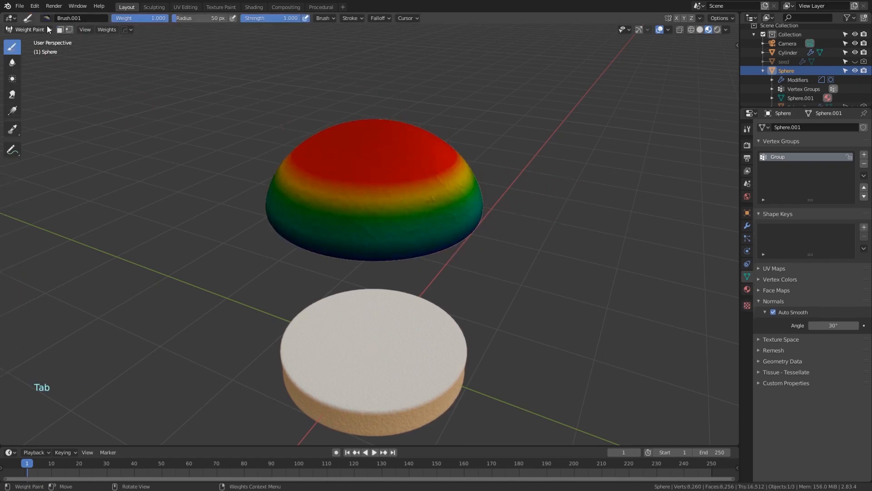
Return the top bun from Weight Paint to Object Mode and clear the selection
mouse_move(218, 196)
middle_mouse_down()
mouse_move(223, 150)
mouse_move(225, 213)
mouse_move(223, 190)
middle_mouse_up()
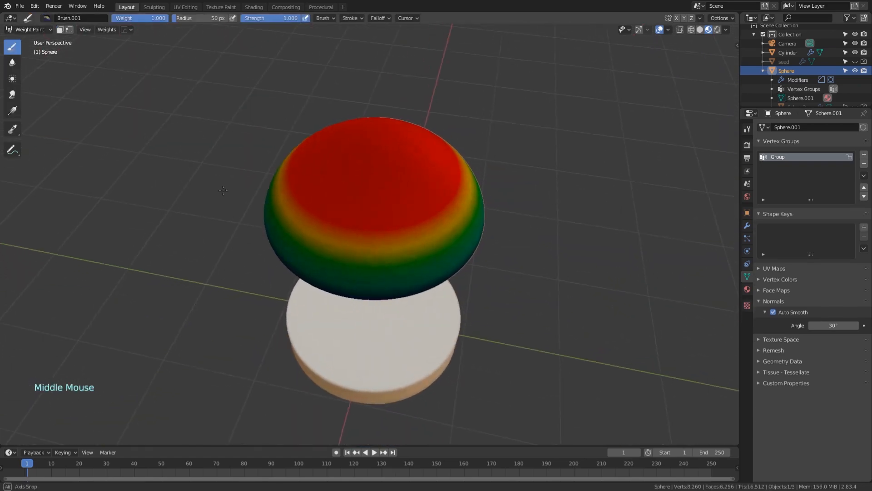
left_click(37, 33)
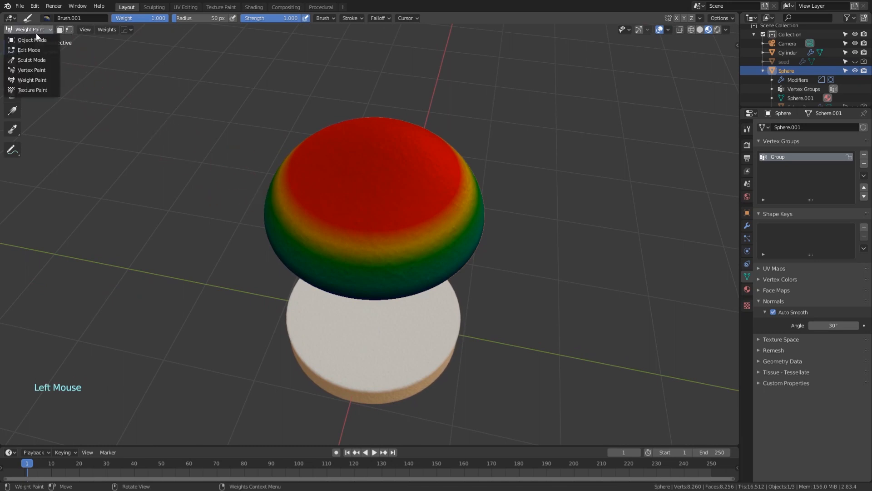
left_click(34, 40)
scroll(206, 188, "down", 3)
left_click(222, 233)
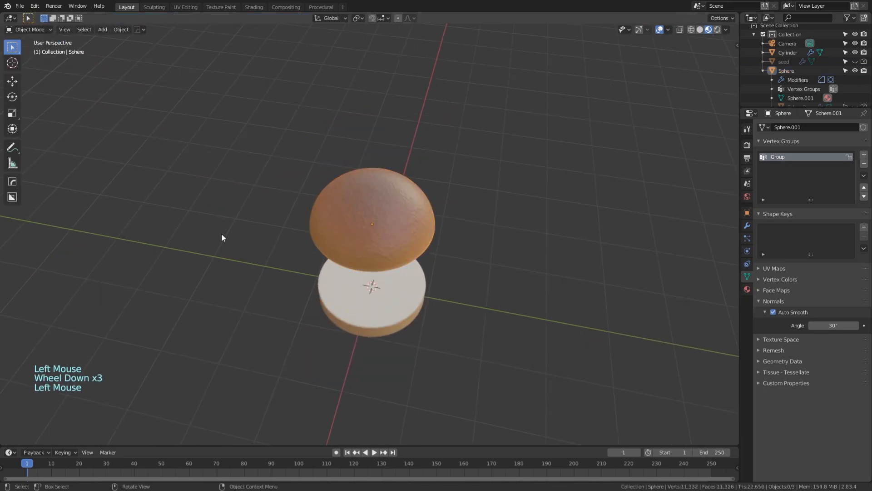
Place the 3D cursor on the top bun's crown and add a UV sphere there
middle_click_drag(222, 233, 226, 204)
scroll(393, 183, "up", 2)
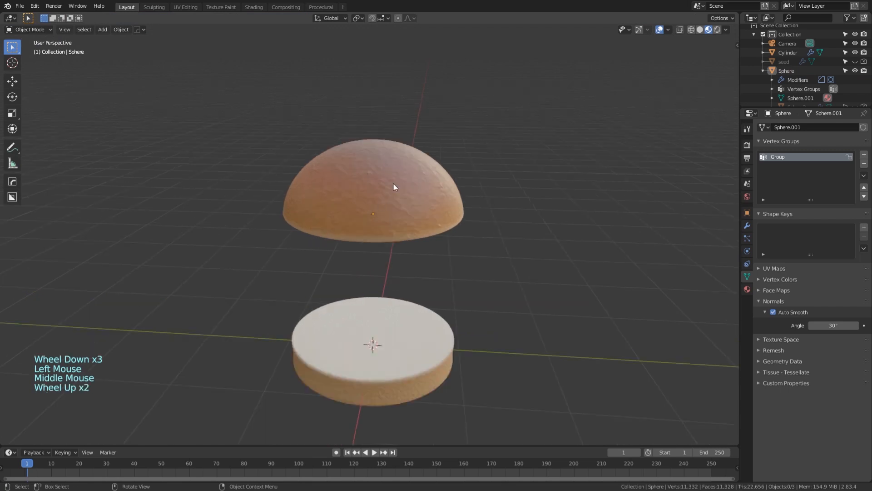
scroll(381, 164, "up", 1)
middle_click_drag(378, 154, 375, 182)
scroll(375, 179, "up", 3)
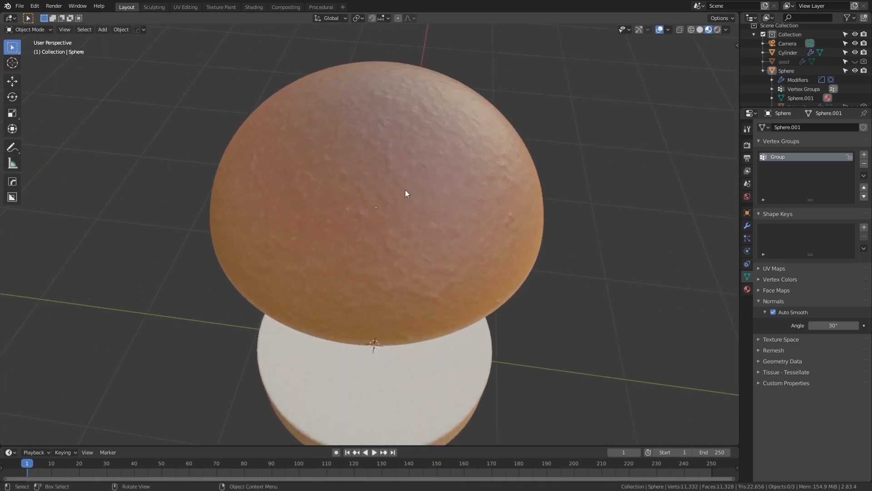
scroll(393, 177, "down", 2)
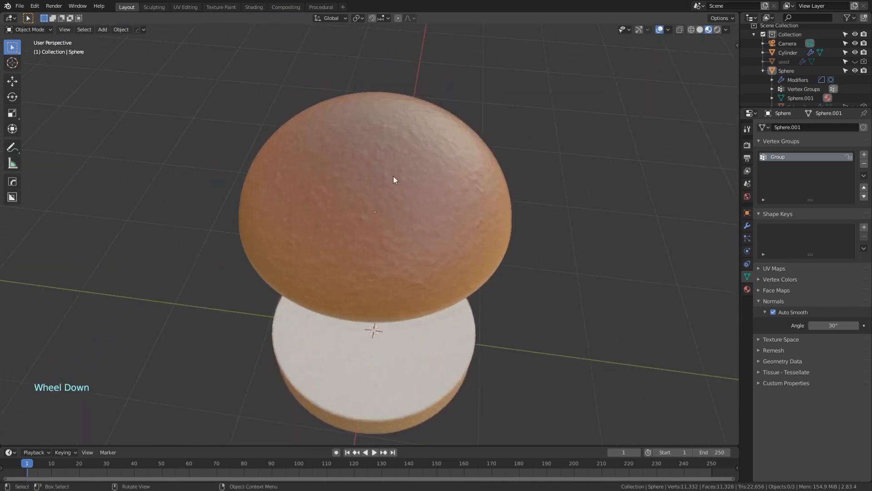
right_click(371, 157, "shift")
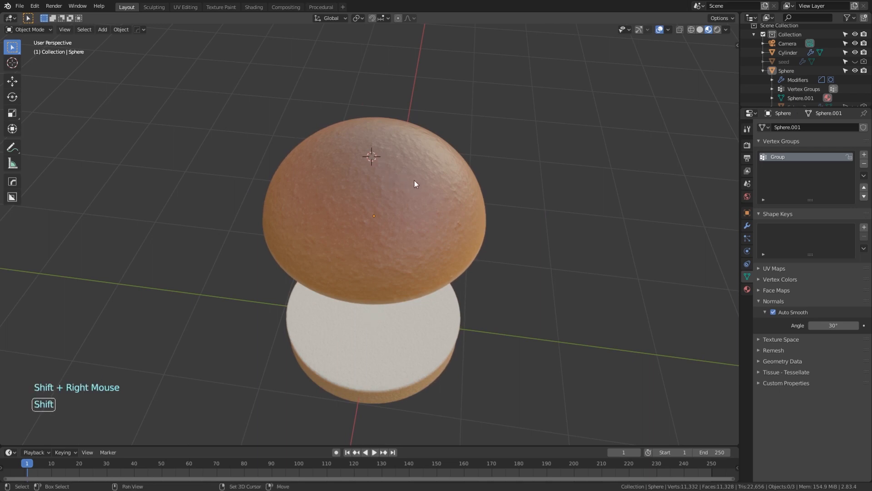
key("shift+a")
mouse_move(391, 167)
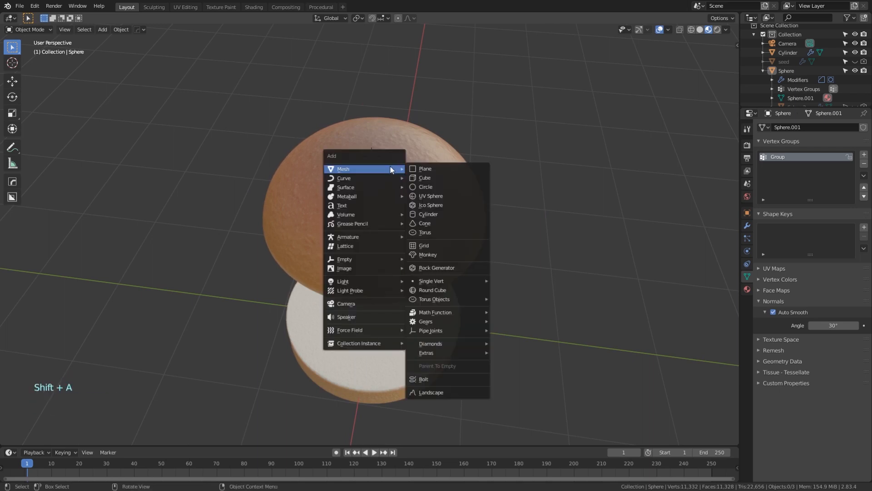
left_click(430, 196)
Set the new UV sphere to 12 segments and 6 rings
left_click(131, 338)
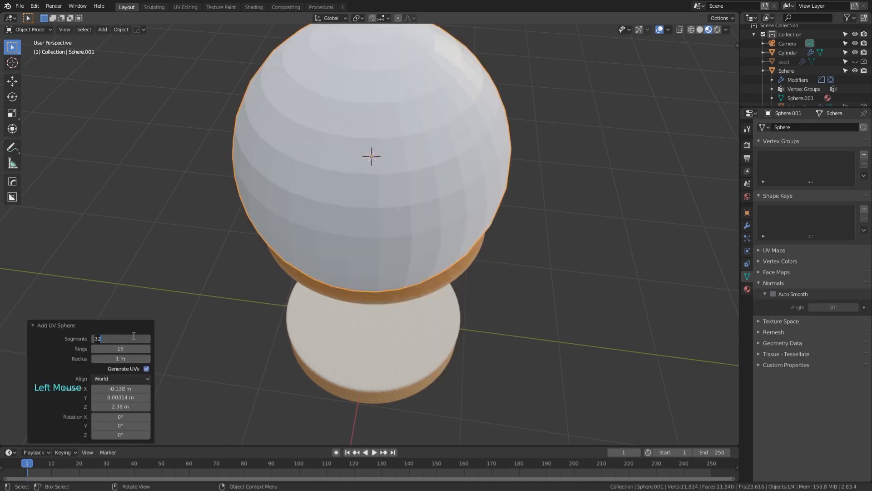
type("12")
key("Tab")
type("6")
key("Return")
Delete the camera from the scene and reselect the new low-poly sphere
scroll(349, 221, "down", 4)
middle_click_drag(352, 218, 494, 243)
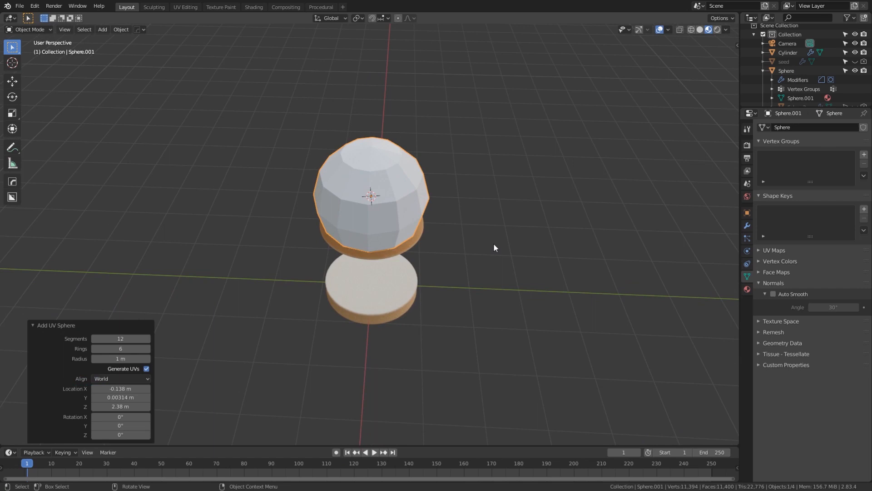
key("KP_1")
middle_click_drag(448, 167, 394, 189)
scroll(446, 197, "down", 3)
left_click(345, 247)
key("Delete")
scroll(412, 207, "up", 4)
left_click(394, 190)
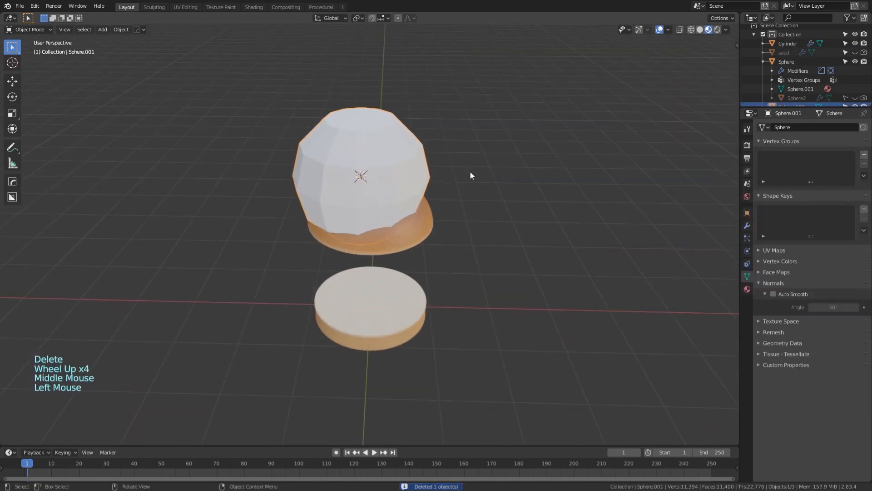
Shrink the sphere to a small ball and raise it about 0.225 m along Z, above the bun's crown
key("s")
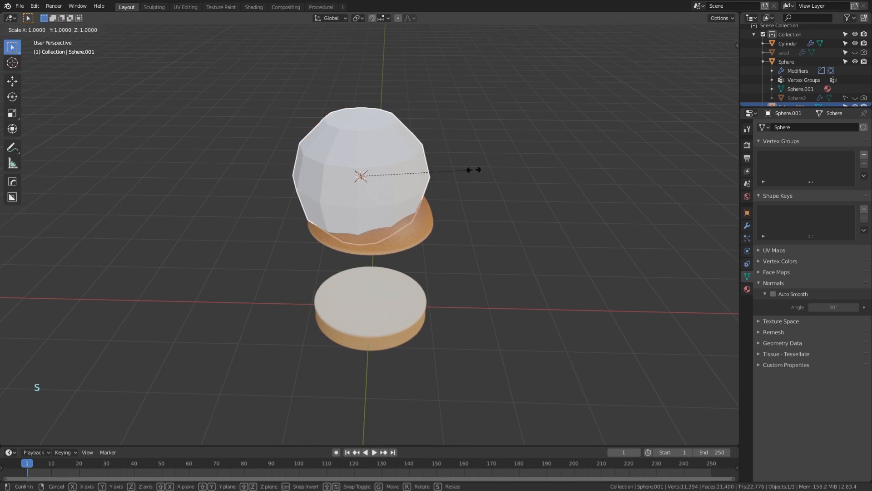
middle_click_drag(474, 169, 473, 189)
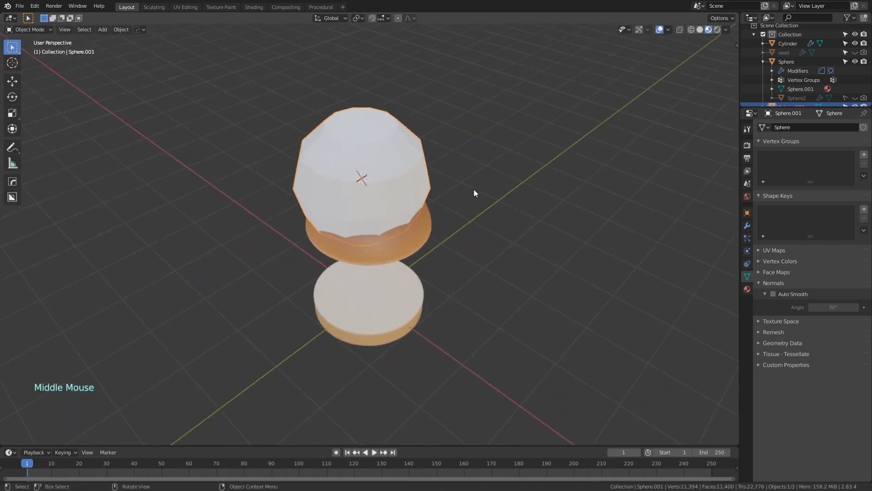
left_click(385, 188)
scroll(379, 189, "up", 4)
middle_click_drag(379, 189, 437, 188)
middle_click_drag(427, 109, 398, 169)
key("g")
key("z")
left_click(404, 73)
scroll(402, 140, "up", 3)
scroll(397, 168, "down", 3)
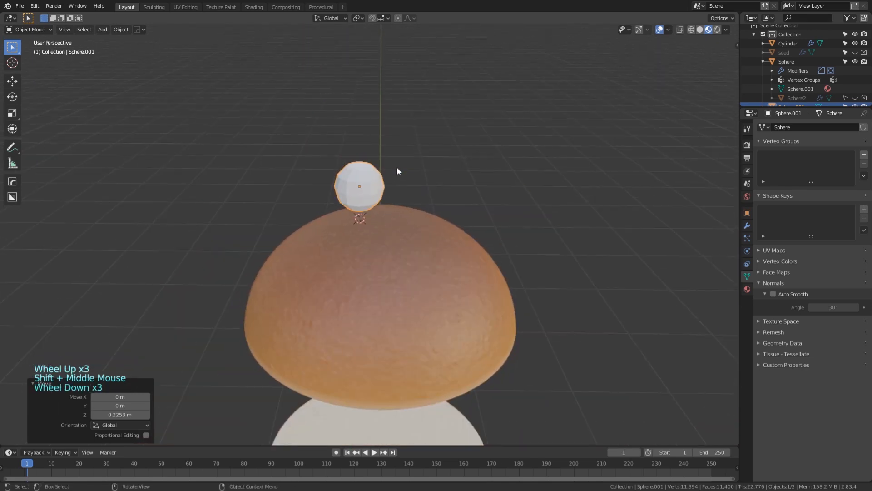
Flatten the small sphere along Y to a scale of about 0.37
key("s")
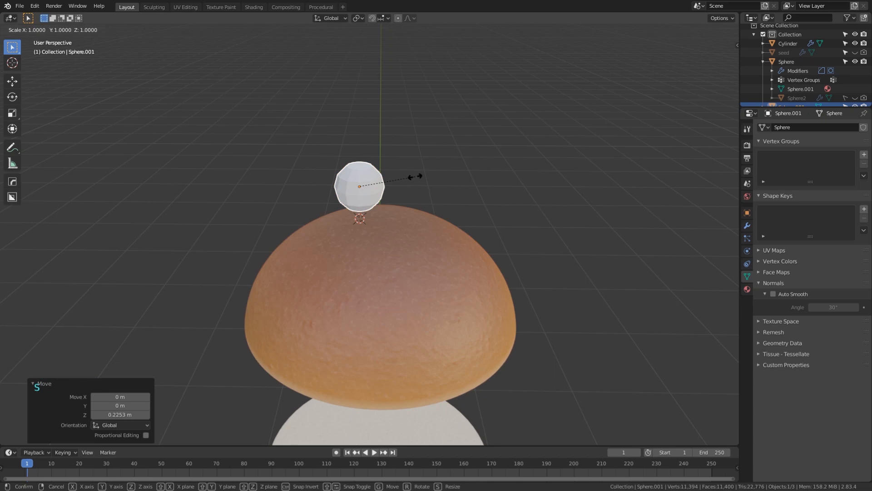
key("y")
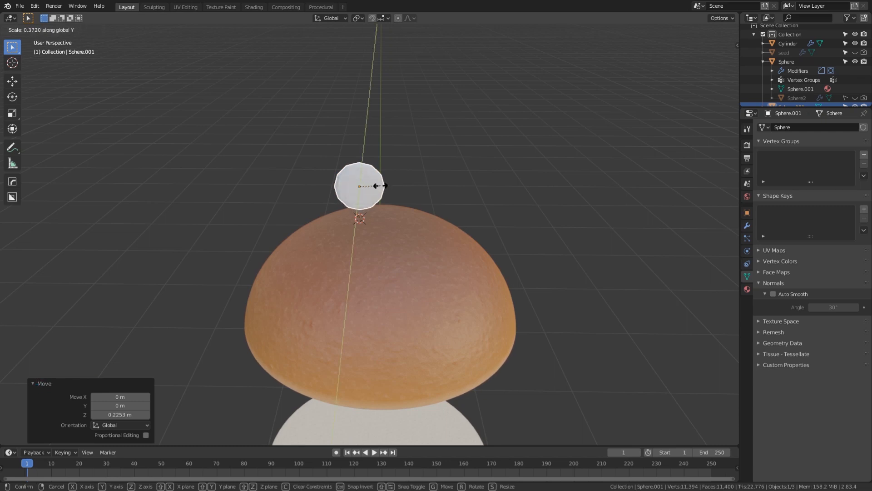
left_click(381, 185)
middle_click_drag(381, 186, 314, 195)
In Edit Mode, select the sphere's upper half including the equator and stretch it upward along Z
key("Tab")
scroll(394, 182, "up", 2)
scroll(391, 182, "up", 1, "shift")
scroll(385, 227, "down", 1, "shift")
scroll(382, 222, "up", 2)
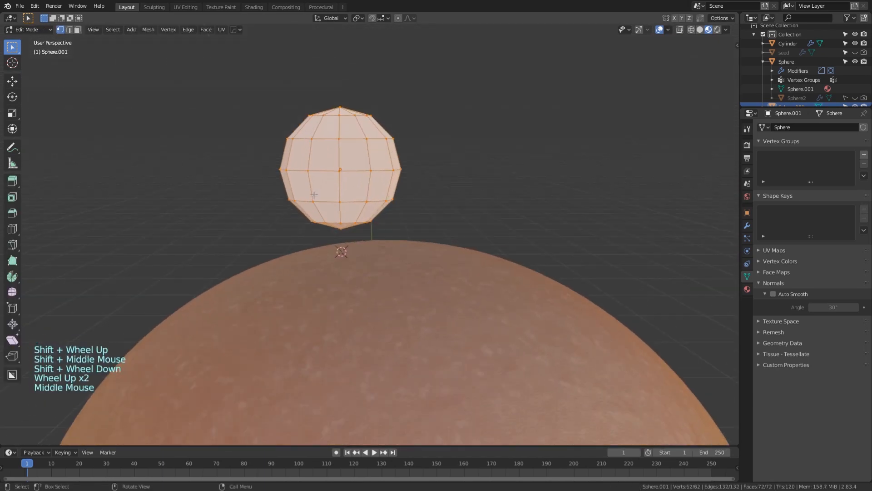
left_click(277, 136)
key("KP_1")
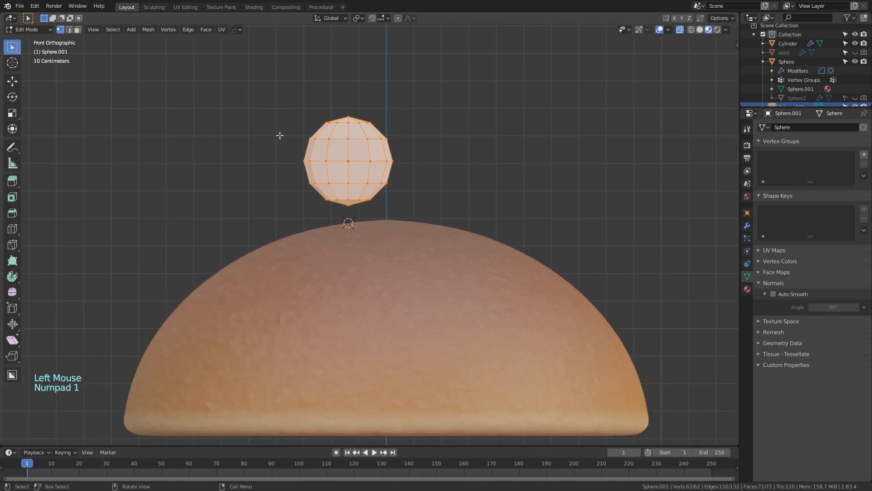
left_click_drag(278, 103, 398, 153)
left_click_drag(281, 108, 400, 167)
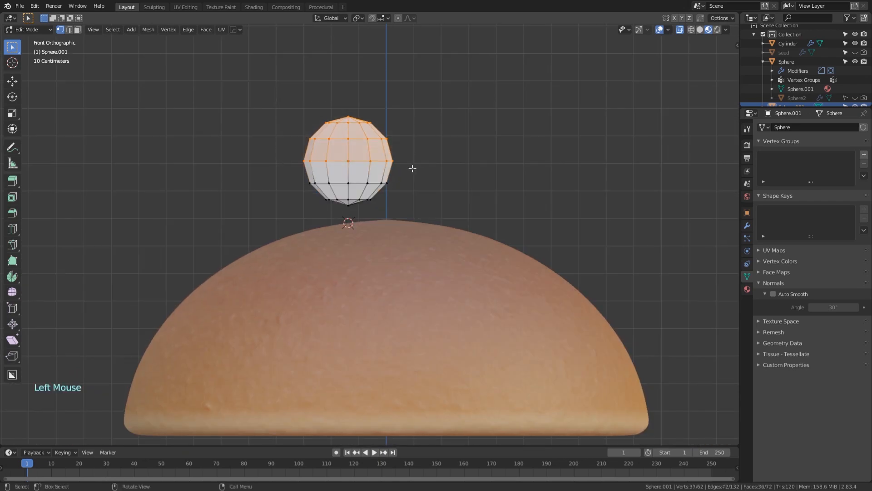
key("g")
key("z")
left_click(412, 155)
Narrow the sphere's lower rings, adjust the lowest ring along Z to form a seed tip, and leave Edit Mode
left_click(289, 176)
left_click_drag(289, 176, 400, 195)
key("s")
left_click(429, 200)
left_click_drag(311, 193, 383, 201)
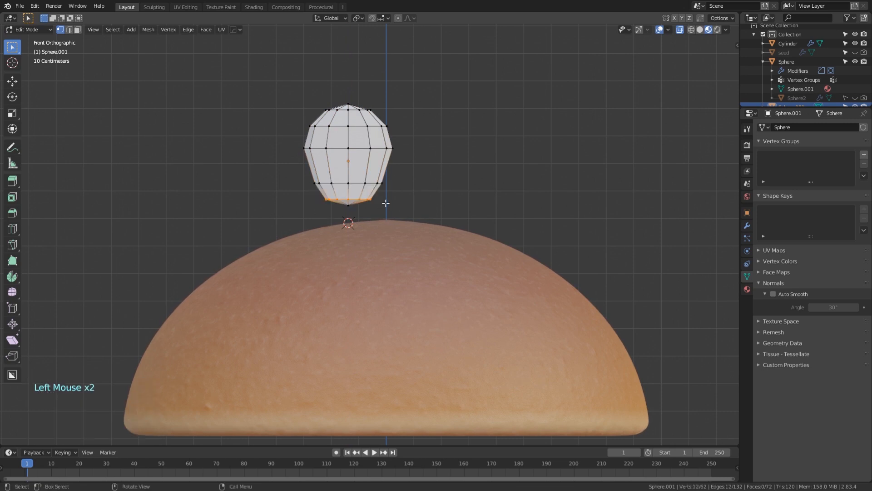
key("g")
key("z")
left_click(421, 168)
middle_click_drag(420, 168, 413, 190)
key("Tab")
Narrow the seed along X to about 0.85 and give it smooth shading
scroll(454, 179, "down", 2)
left_click(413, 190)
key("KP_1")
key("s")
key("x")
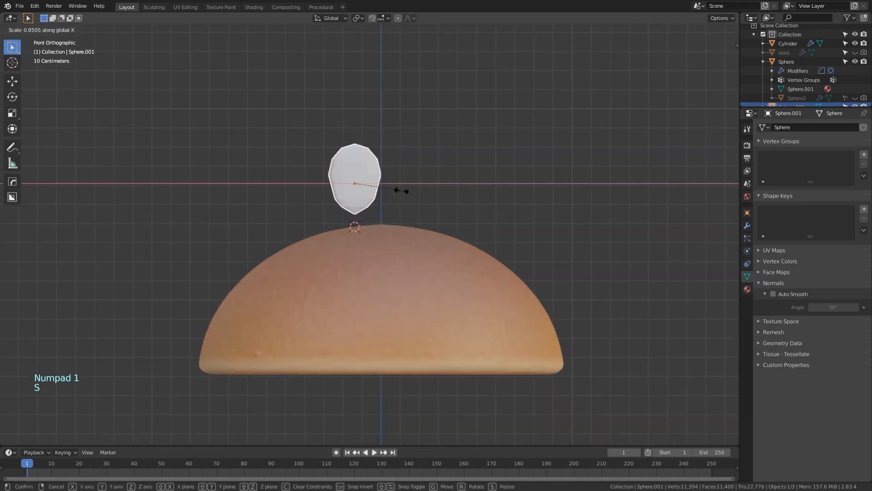
left_click(400, 189)
left_click(365, 178)
right_click(365, 178)
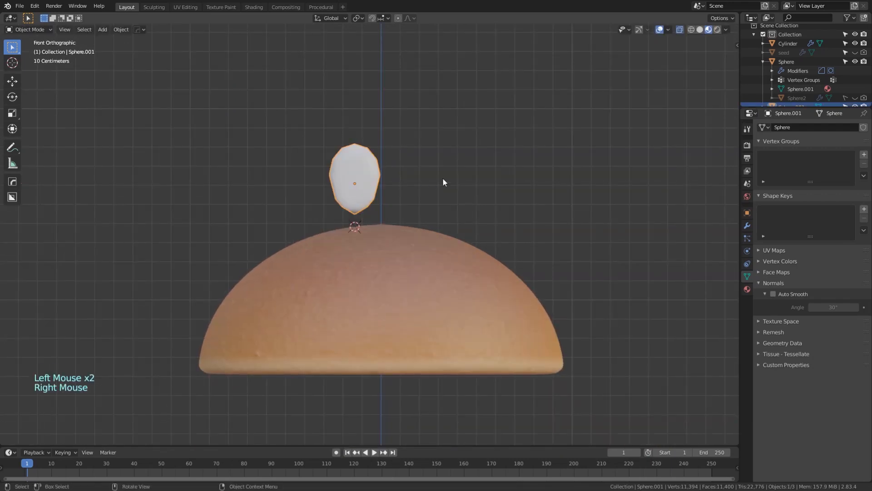
left_click(443, 178)
Scale the whole seed down uniformly to 0.208
scroll(399, 187, "up", 3)
left_click(553, 164)
scroll(563, 202, "down", 3)
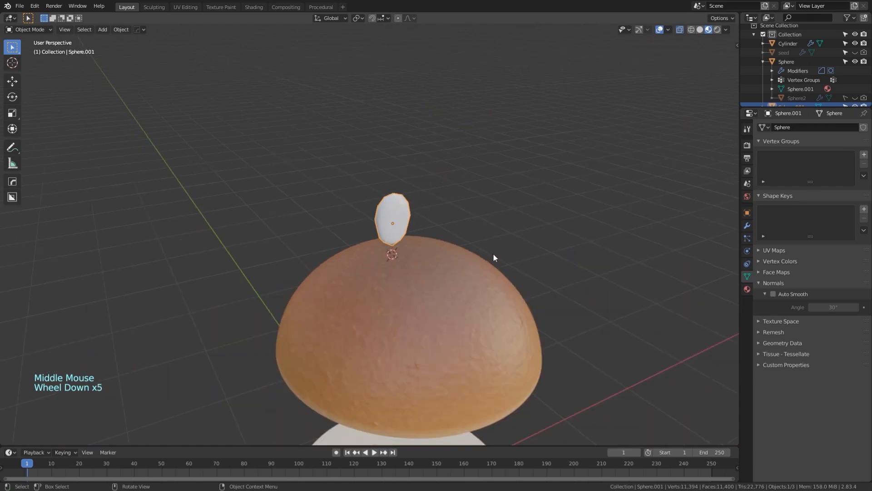
middle_click_drag(495, 255, 516, 191)
key("s")
left_click(409, 217)
scroll(378, 237, "up", 4)
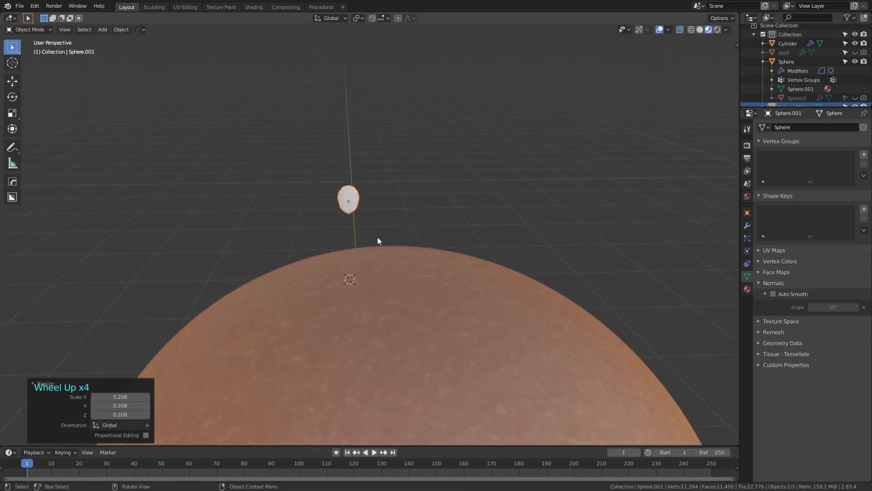
Examine the seed's size against the top bun from near and far
middle_click_drag(378, 237, 416, 260)
scroll(417, 262, "down", 4)
middle_click_drag(454, 293, 425, 269)
left_click(437, 246)
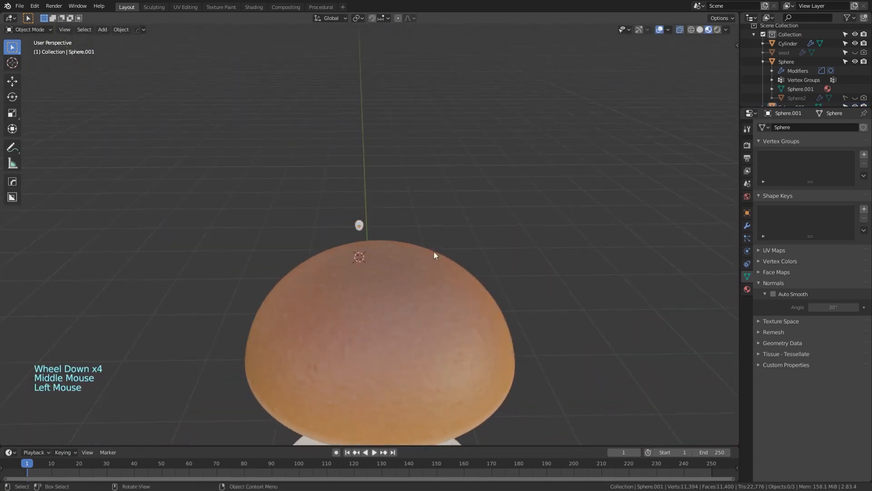
scroll(428, 273, "up", 4)
scroll(411, 304, "down", 7)
left_click(410, 312)
scroll(427, 315, "up", 5)
middle_click_drag(472, 321, 486, 271)
Select the seed and, in the Shading workspace, create a new material for it named Sesame Seed
left_click(338, 173)
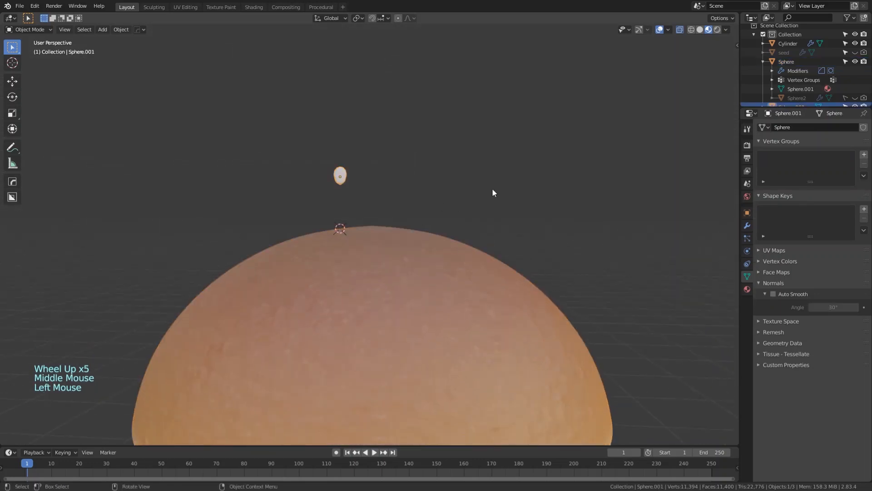
left_click(254, 7)
scroll(408, 88, "up", 5)
middle_click_drag(409, 100, 392, 151, "shift")
scroll(391, 151, "up", 3)
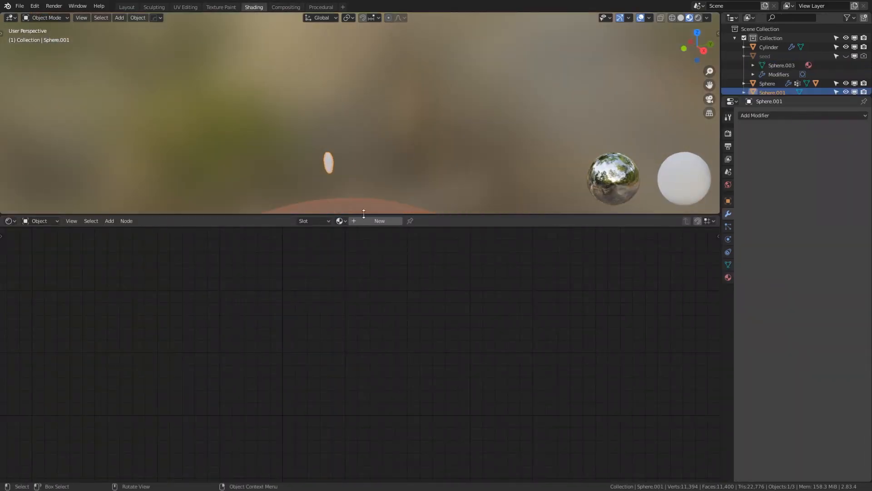
left_click(365, 220)
left_click(365, 221)
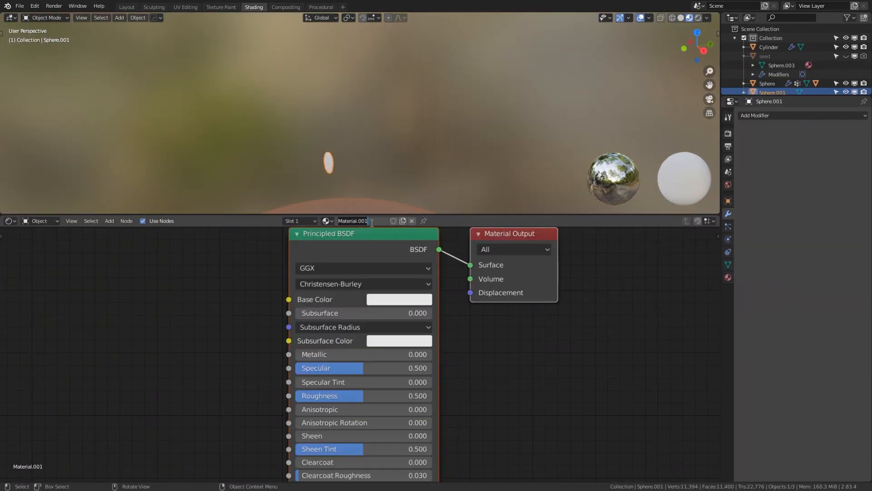
type("sesame Seed")
key("Return")
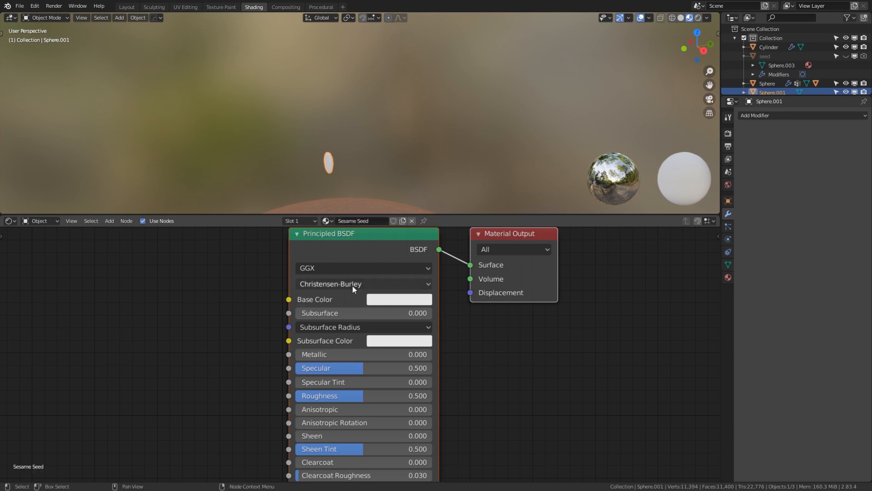
Set the Sesame Seed material's base color to E7B7A5 and its roughness to 0.318
left_click(402, 302)
left_click_drag(419, 192, 415, 178)
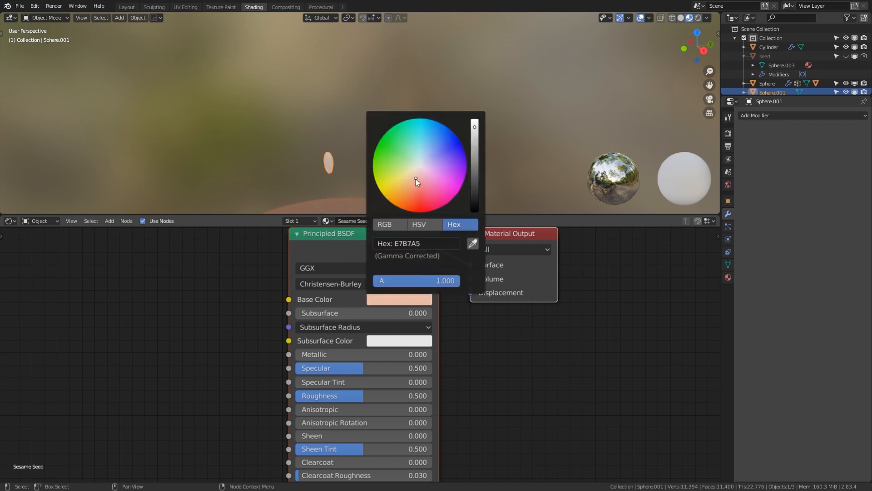
left_click_drag(331, 395, 306, 395)
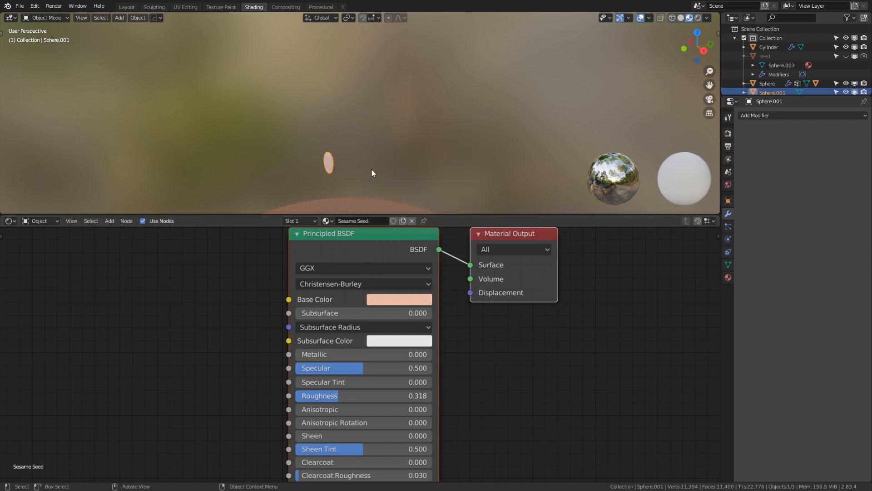
Return to the Layout workspace and rename the seed-shaped sphere object as Seed
middle_click_drag(371, 167, 349, 195)
left_click(432, 110)
middle_click_drag(432, 111, 391, 159)
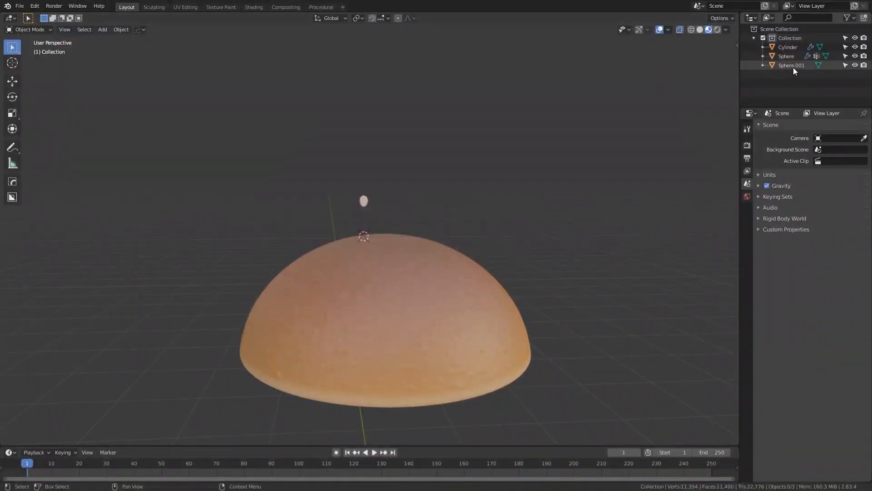
left_click(792, 66)
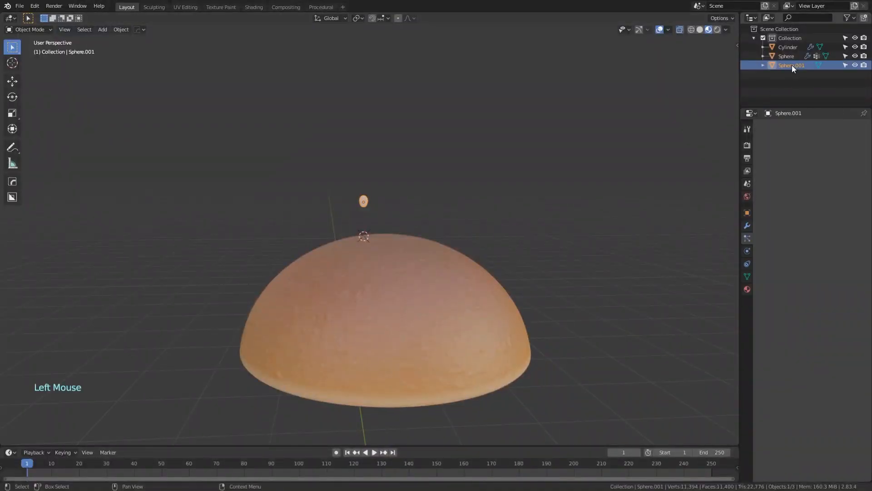
double_click(792, 66)
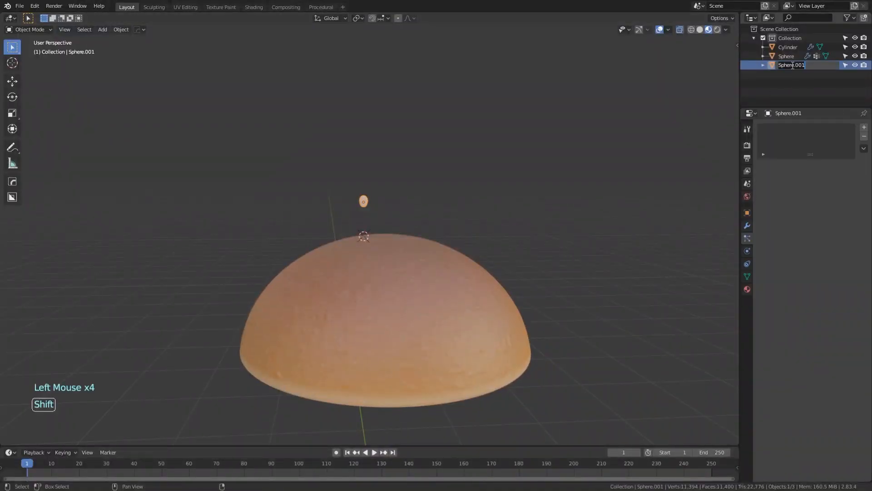
type("Seed")
key("Return")
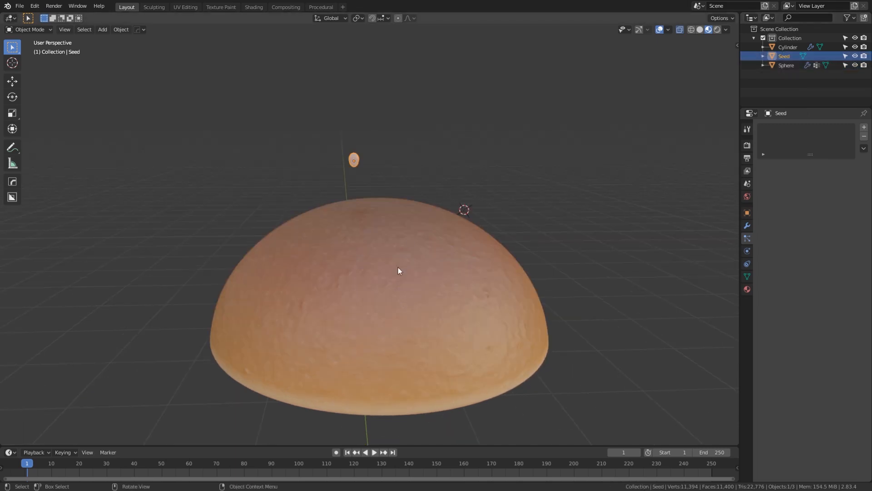
Add a Hair particle system to the top bun and set its number of strands to 100
left_click(398, 267)
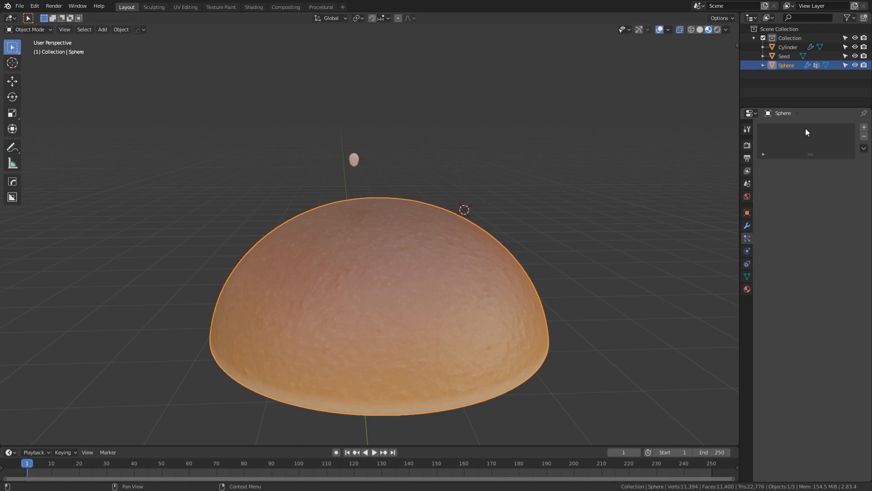
left_click(864, 129)
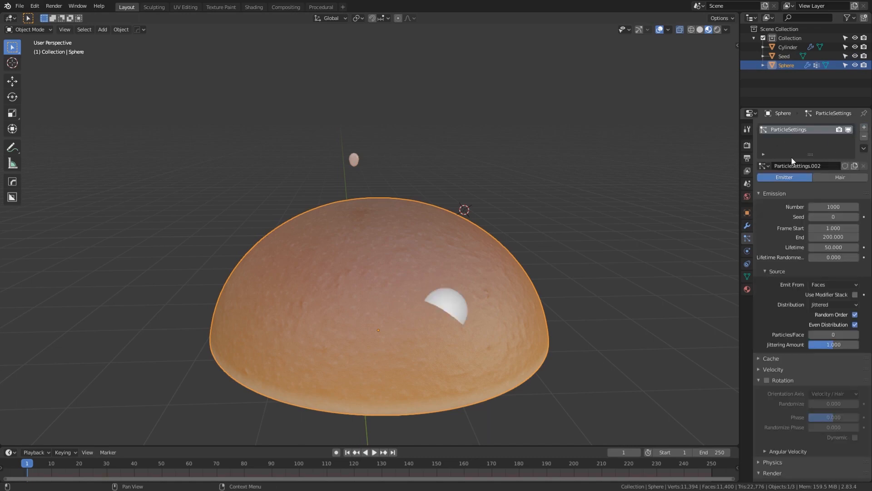
left_click(827, 179)
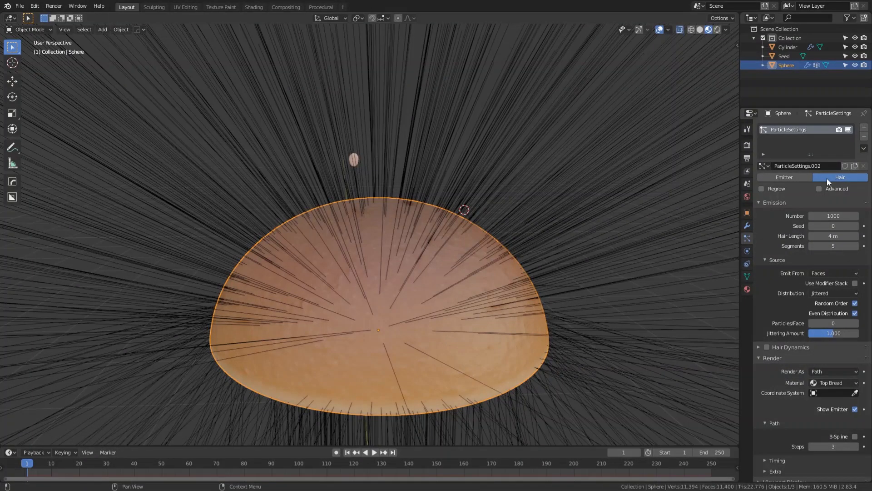
double_click(835, 215)
type("100")
key("Return")
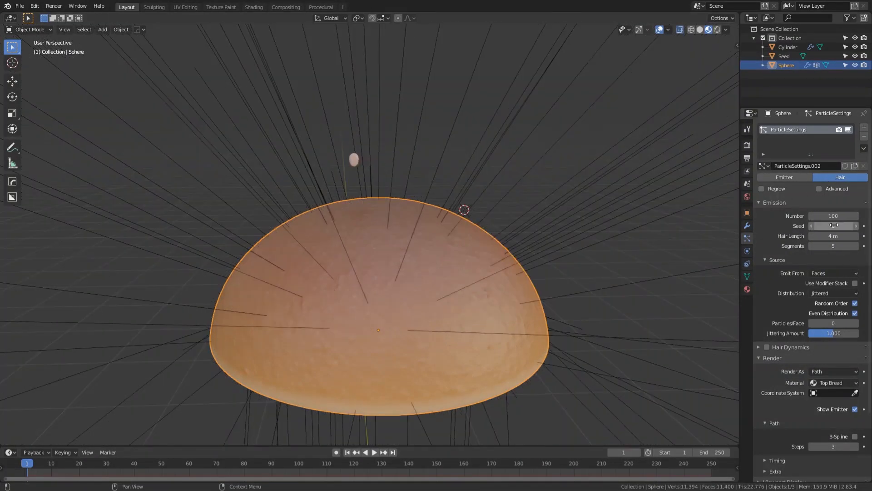
Set the bun's hair length to 1 m and the particle distribution to Random
double_click(828, 236)
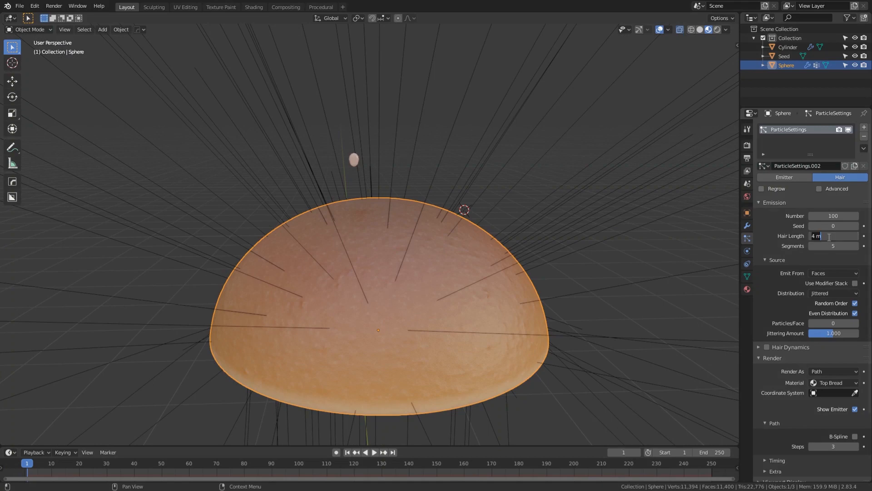
key("Return")
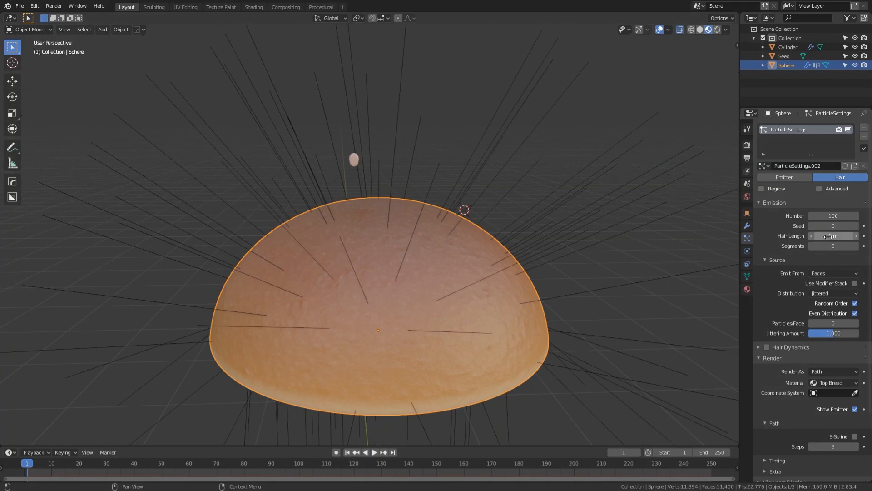
left_click(838, 293)
left_click(833, 313)
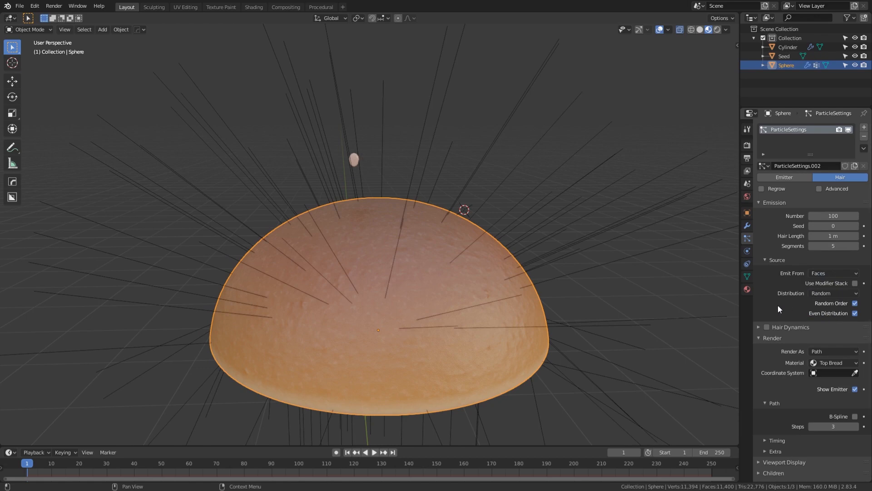
Set the bun's particles to render as Object with a scale of 1
scroll(765, 264, "down", 3)
left_click(761, 455)
scroll(768, 445, "down", 4)
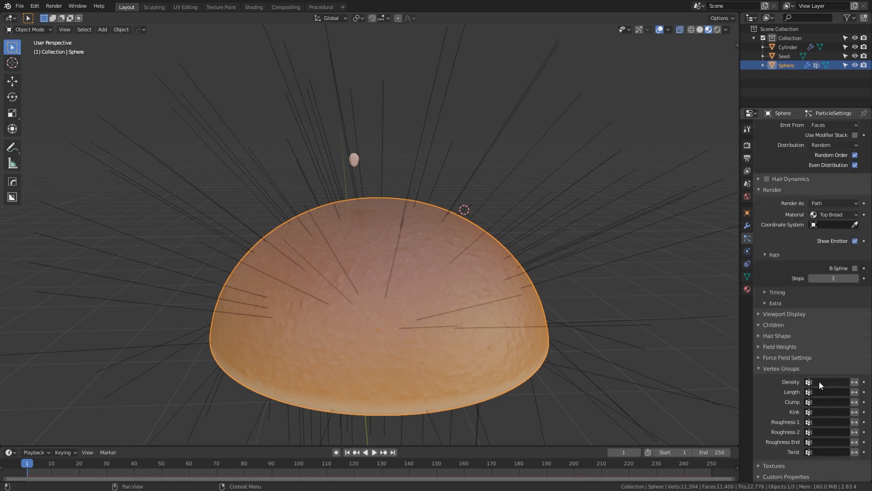
scroll(763, 307, "up", 3)
left_click(829, 256)
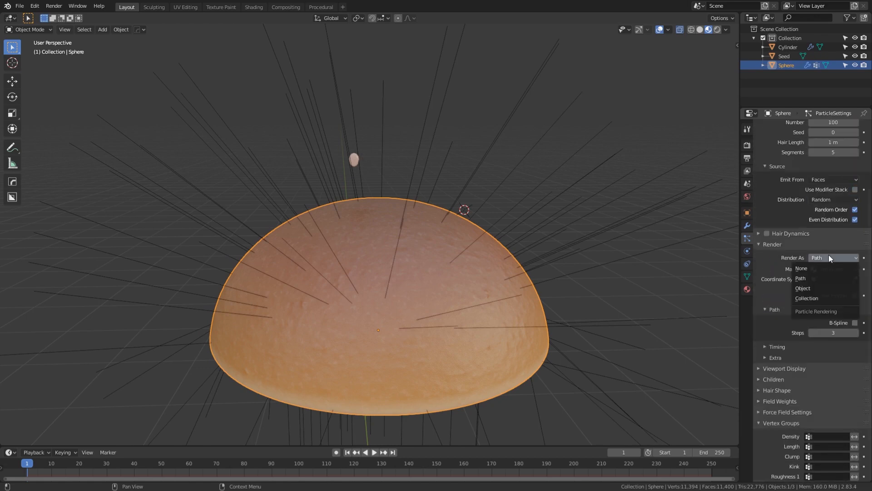
left_click(822, 288)
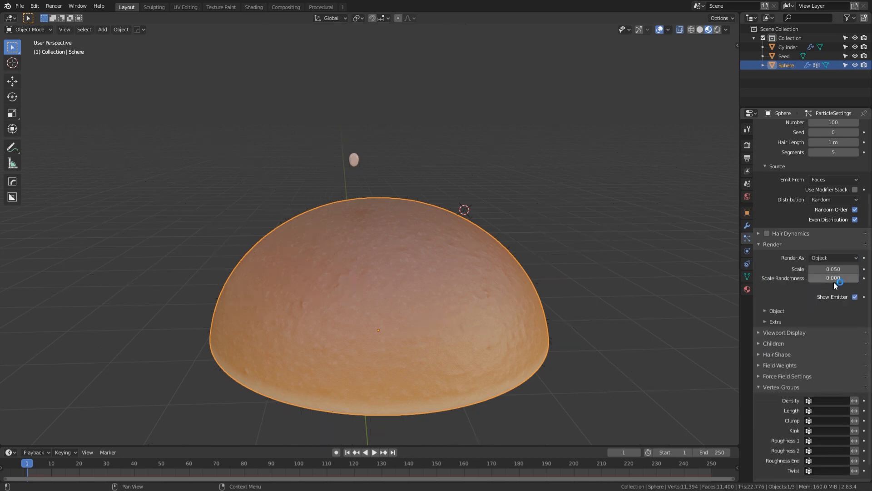
left_click(840, 269)
type("1")
key("Return")
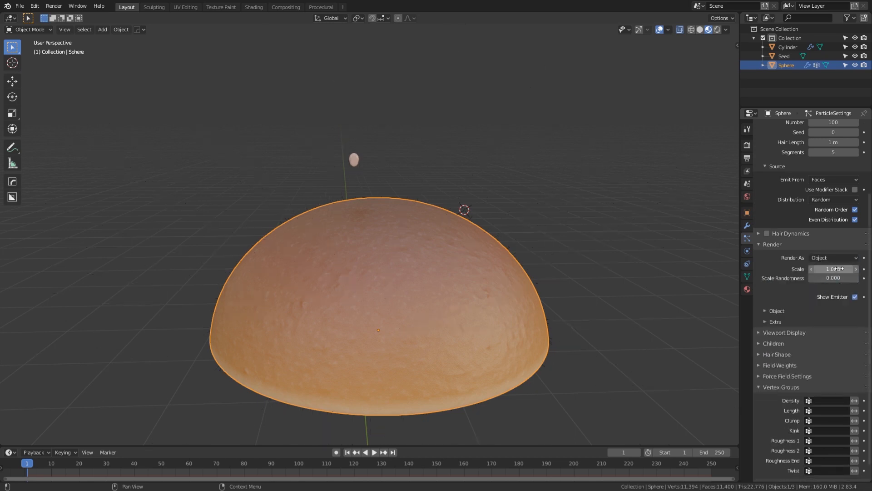
Assign Seed as the instance object for the top bun's particles
left_click(766, 311)
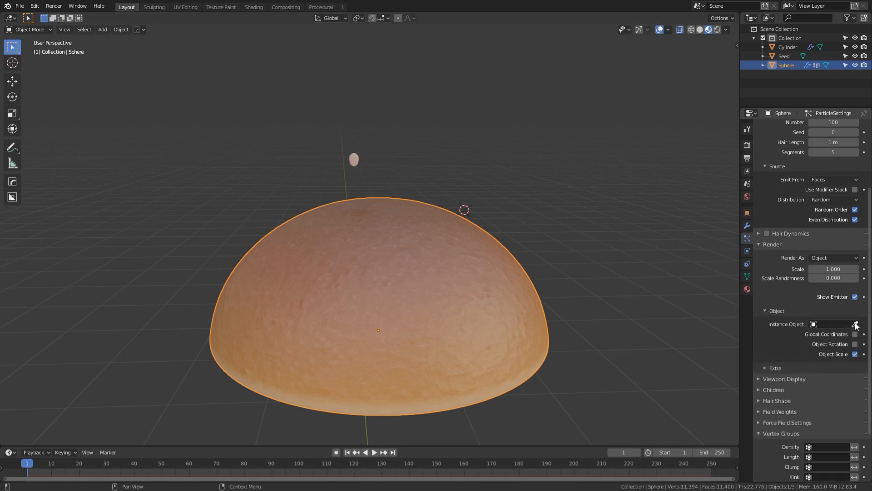
left_click(837, 324)
left_click(781, 346)
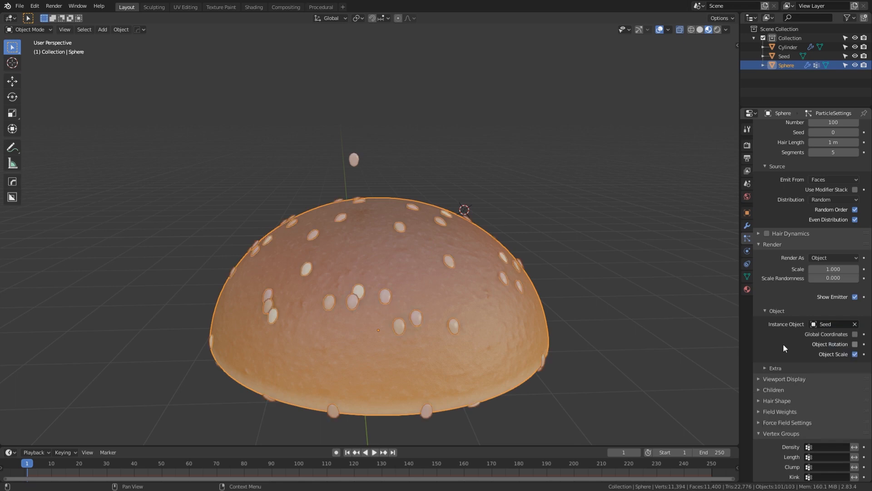
middle_click_drag(607, 277, 555, 309)
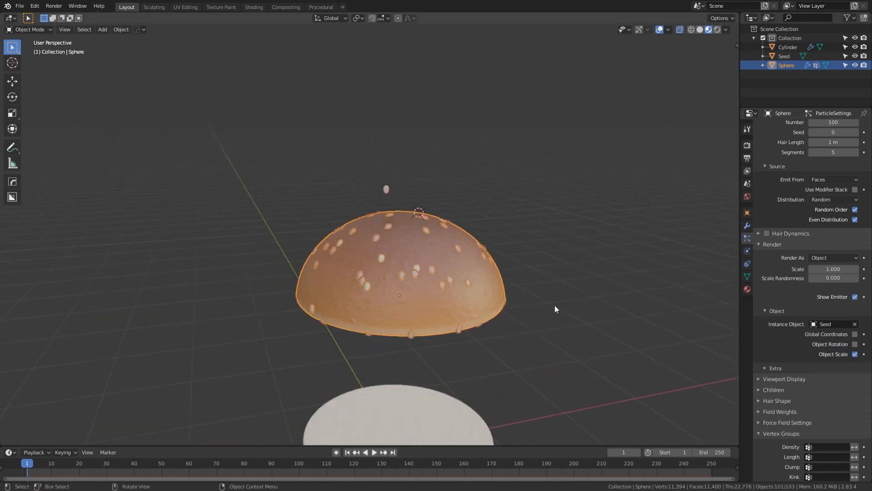
Set the particle render scale to 0.8 and the scale randomness to 0.2
double_click(840, 270)
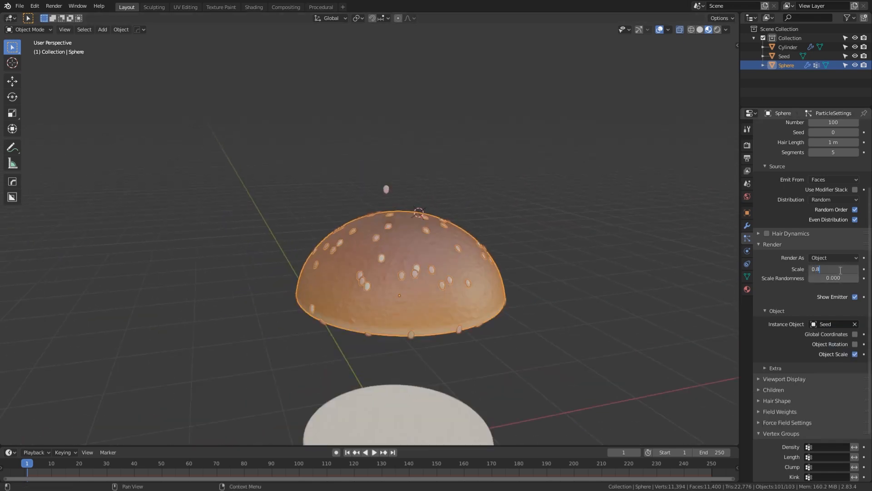
type("0.8")
key("Return")
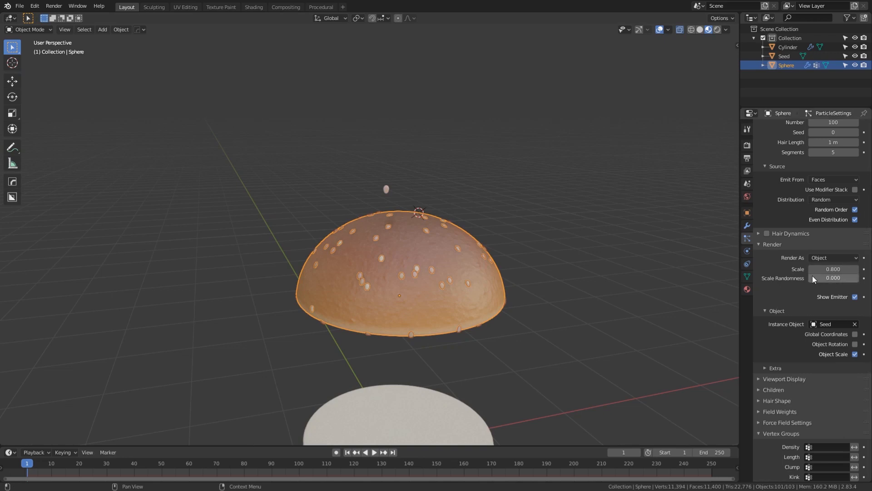
double_click(832, 278)
middle_click_drag(682, 291, 605, 288)
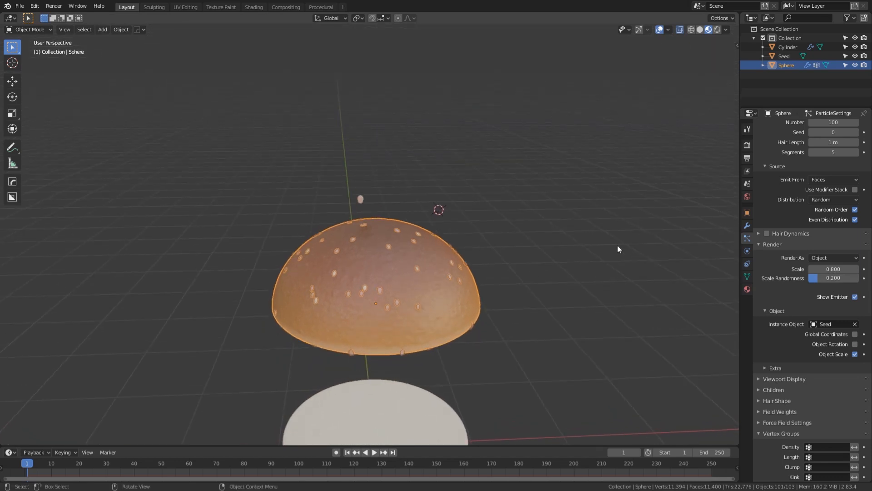
Turn on the Advanced hair settings and enable Rotation for the bun's particles
scroll(774, 274, "up", 5)
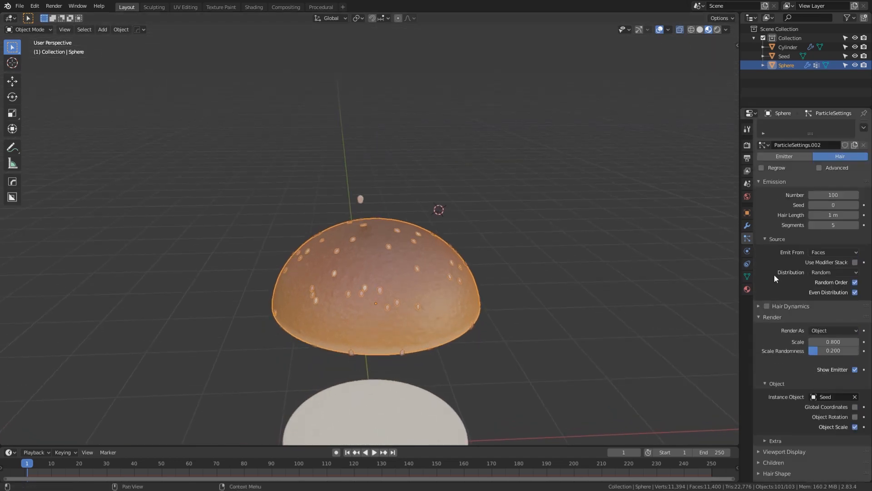
left_click(819, 188)
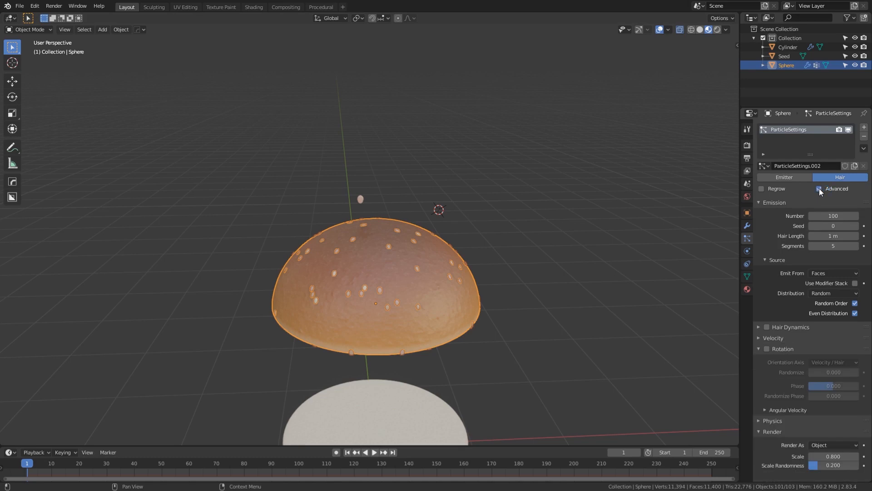
scroll(774, 291, "down", 5)
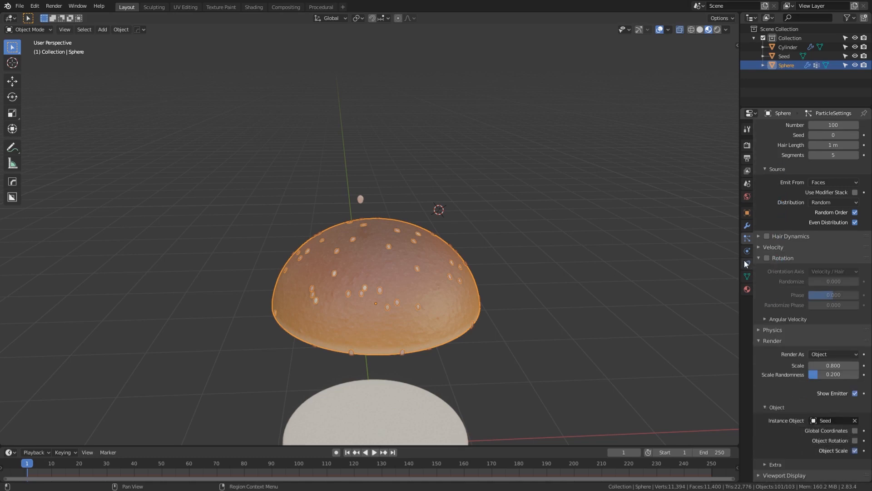
left_click(767, 258)
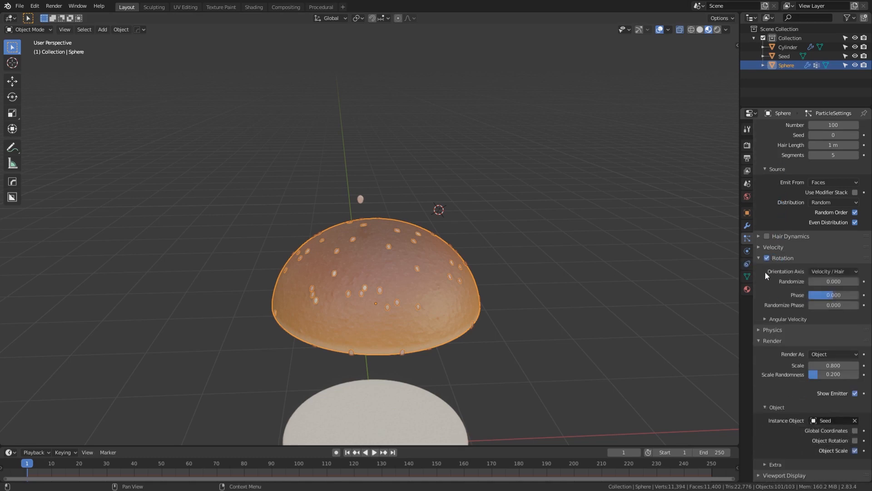
scroll(766, 295, "down", 1)
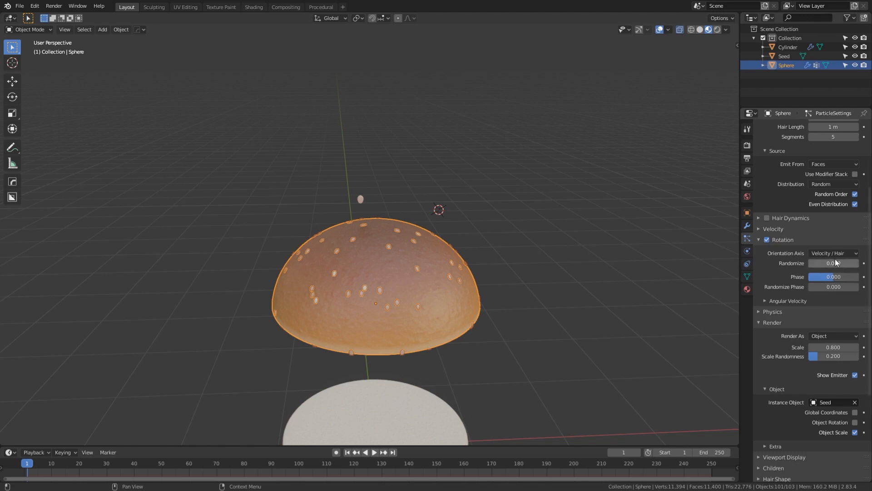
Set the seeds' rotation phase to 1.000 and the randomize phase to 1.770
left_click_drag(830, 278, 854, 287)
scroll(536, 317, "up", 3)
mouse_move(536, 317)
middle_mouse_down()
mouse_move(550, 304)
mouse_move(543, 307)
middle_mouse_up()
scroll(543, 307, "down", 2)
scroll(543, 307, "up", 1)
left_click_drag(838, 289, 849, 289)
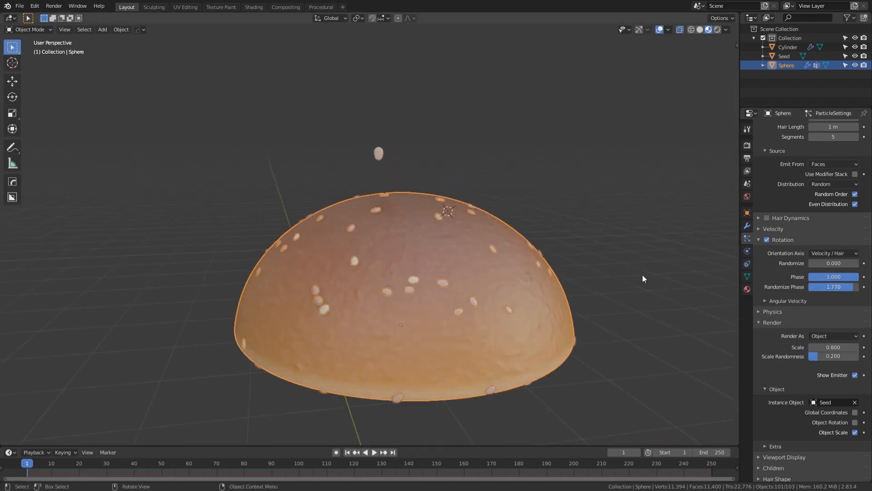
middle_click_drag(661, 288, 549, 349)
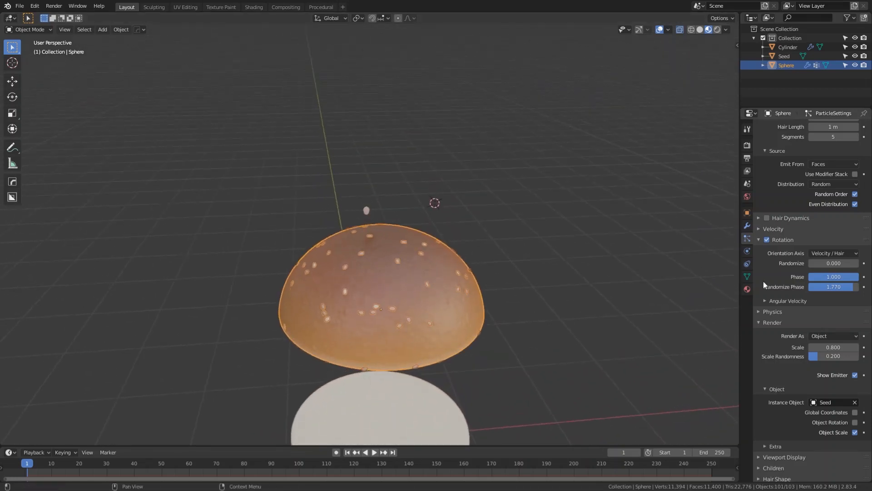
Limit the seed density to the bun's vertex group named Group
scroll(776, 273, "up", 2)
scroll(777, 255, "up", 2)
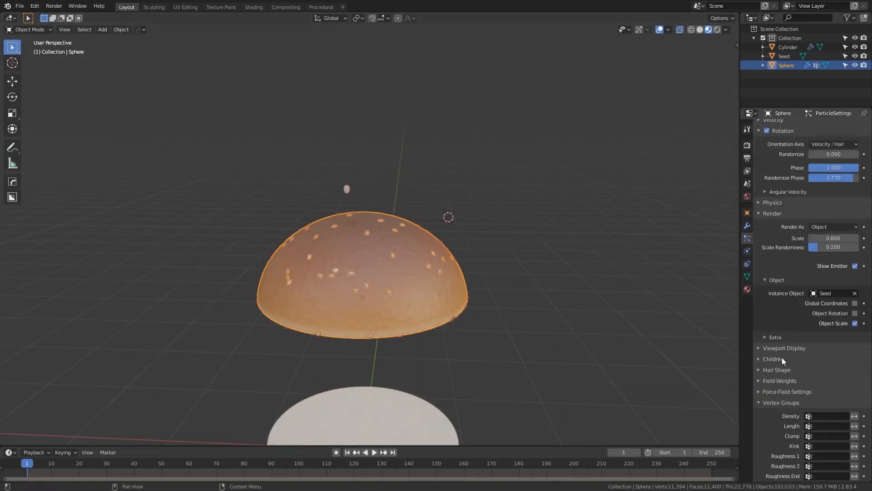
left_click(781, 358)
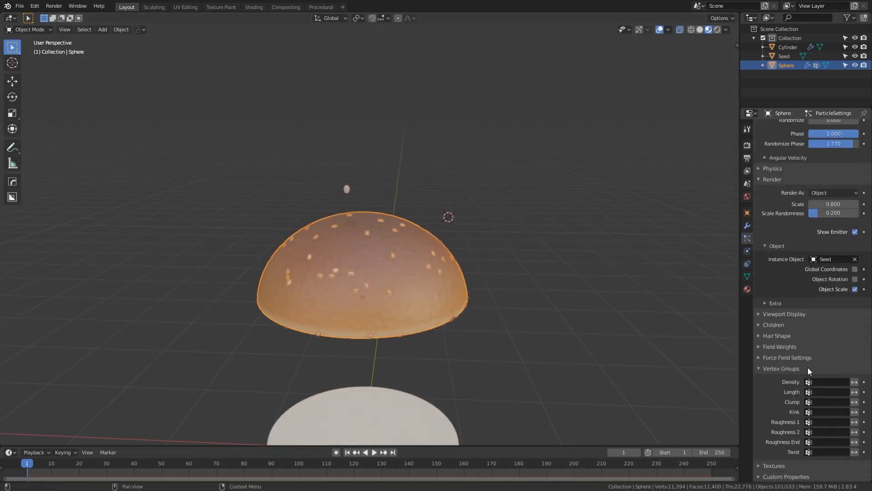
left_click(825, 382)
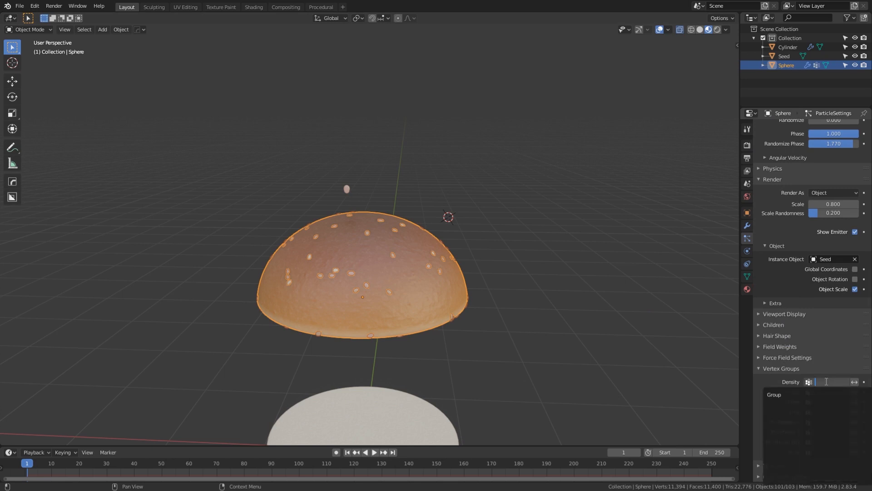
left_click(799, 394)
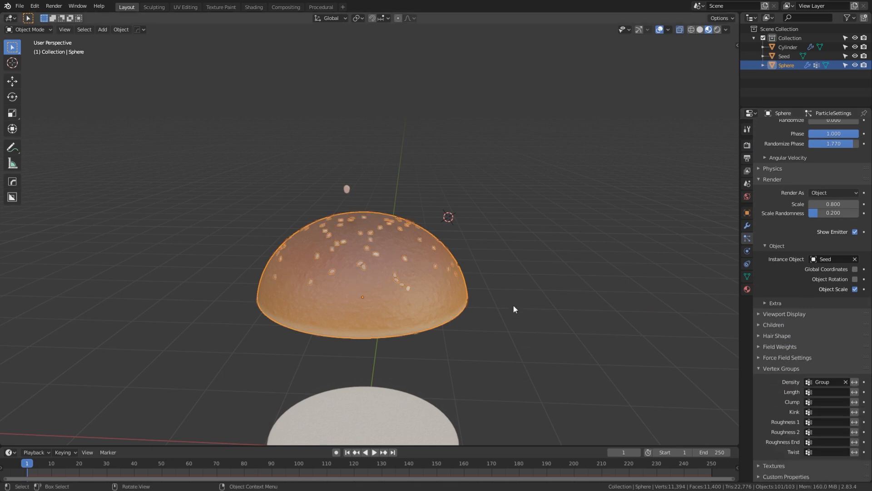
Examine how the seeds are spread over the top bun, including along its lower edge
middle_click_drag(514, 307, 532, 315)
scroll(782, 278, "up", 8)
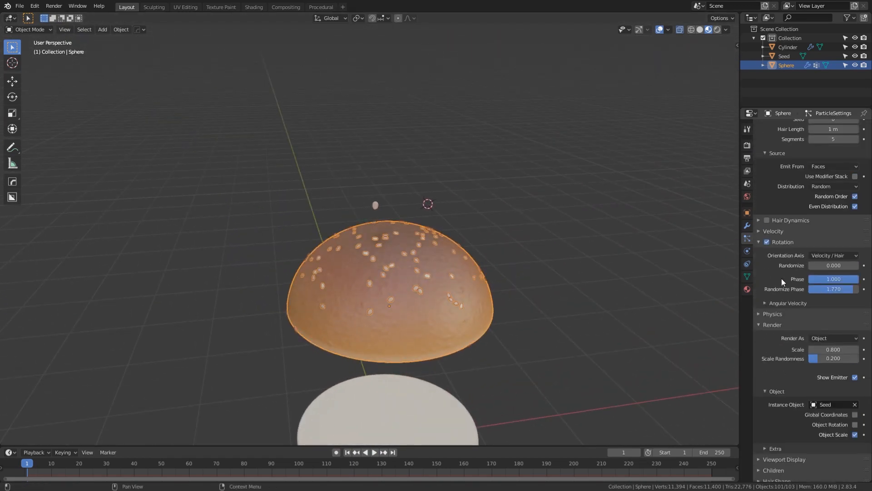
scroll(776, 299, "up", 2)
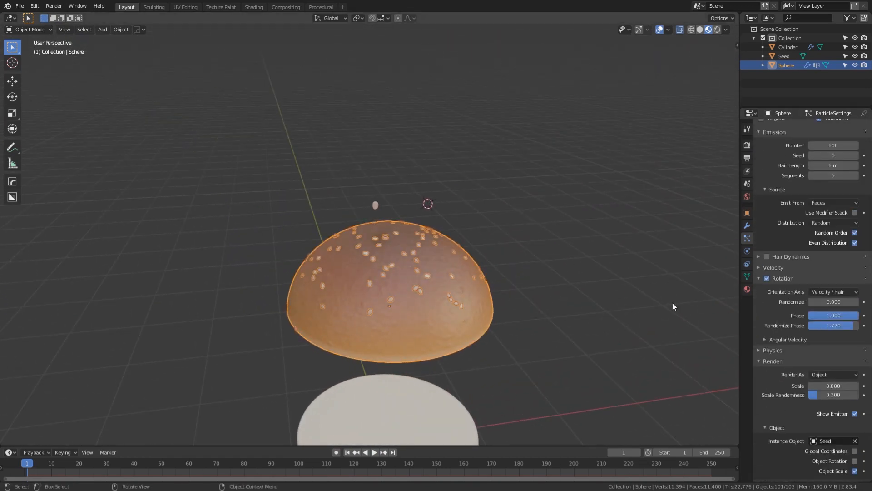
left_click(576, 289)
middle_click_drag(541, 345, 558, 302)
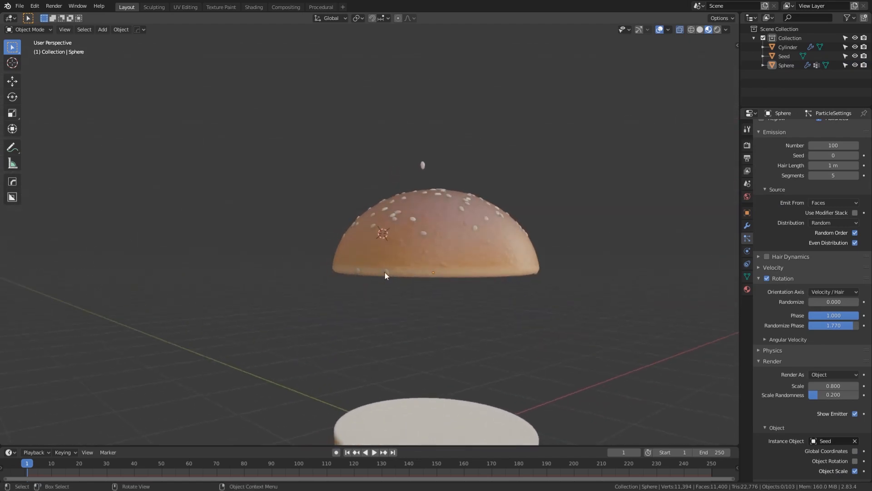
middle_click_drag(385, 273, 410, 239)
Select the top bun, switch it to Weight Paint mode and inspect the weights around its lower rim
left_click(412, 265)
middle_click_drag(205, 249, 188, 213)
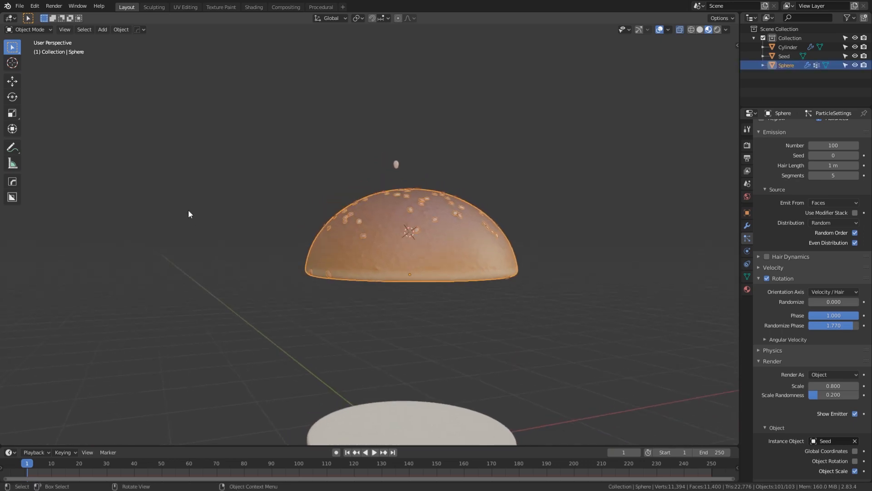
left_click(28, 30)
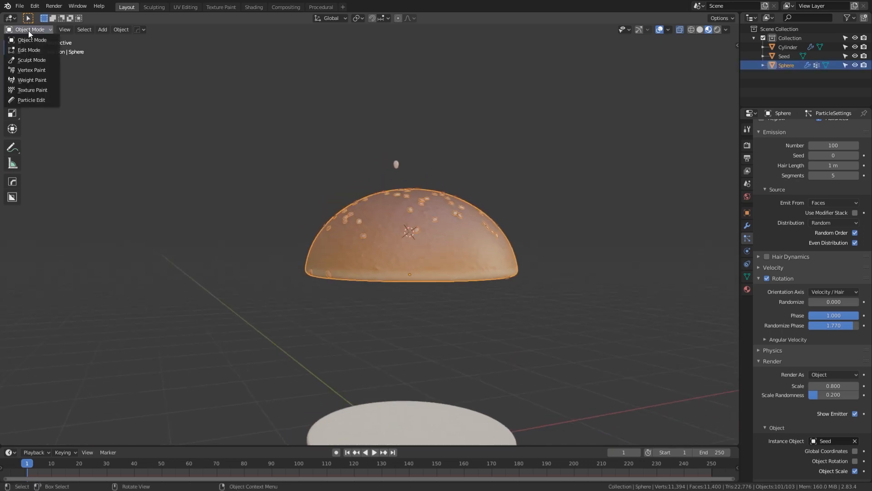
left_click(45, 81)
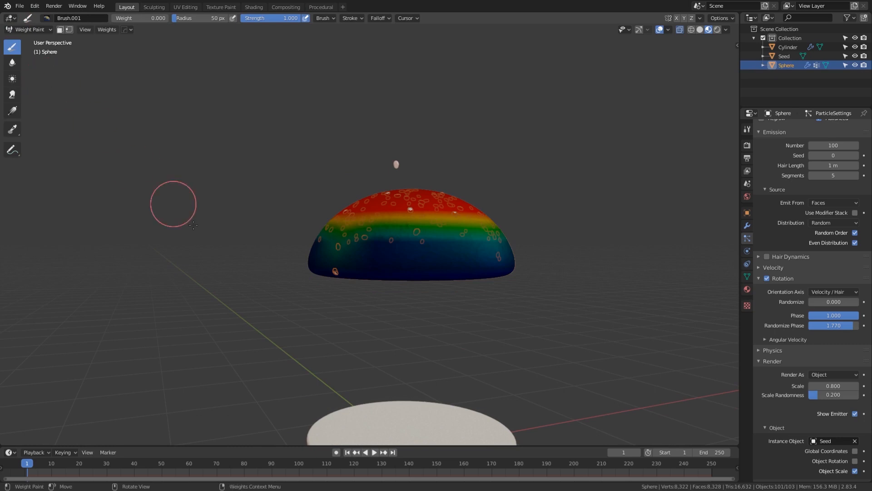
middle_click_drag(281, 294, 303, 267)
middle_click_drag(359, 216, 383, 293)
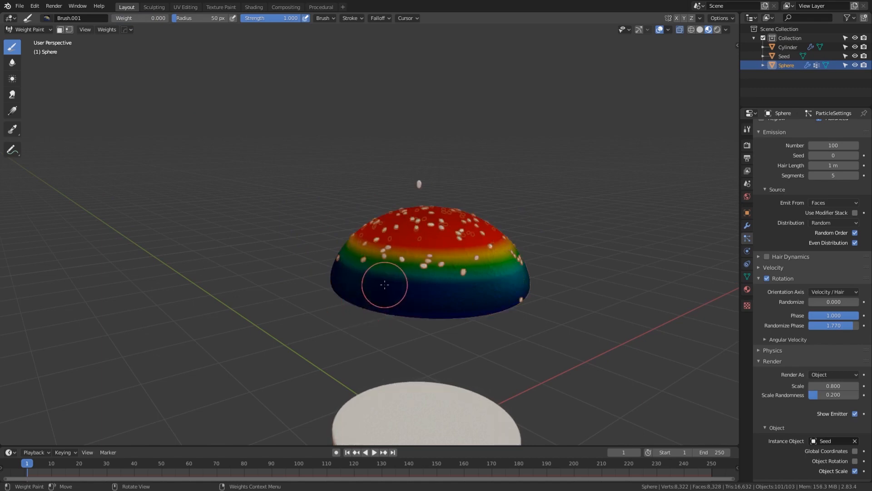
Inspect the top bun's painted weights from several sides and return it to Object Mode
middle_click_drag(384, 288, 362, 301)
middle_click_drag(265, 296, 376, 298)
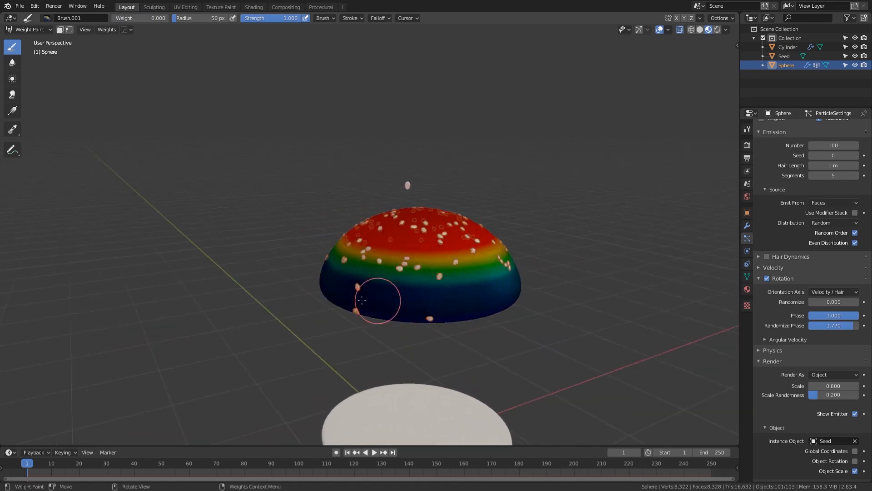
mouse_move(468, 292)
middle_mouse_down()
mouse_move(432, 275)
mouse_move(350, 284)
mouse_move(254, 273)
middle_mouse_up()
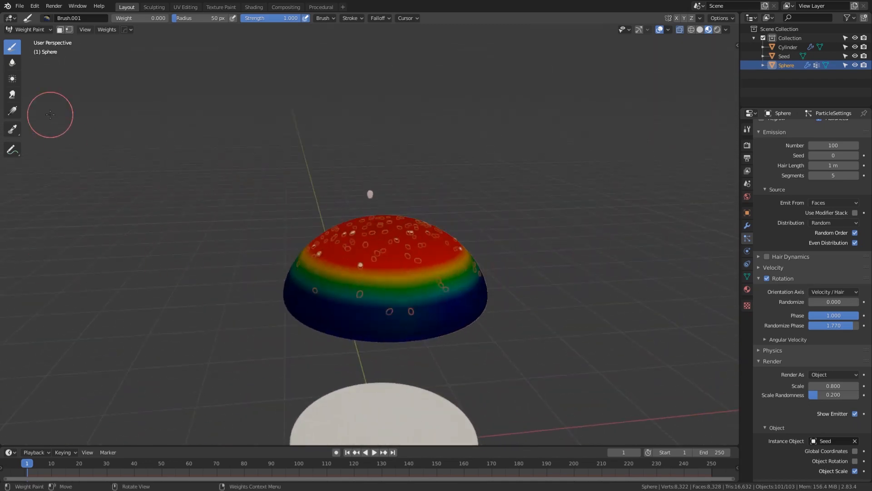
left_click(28, 29)
left_click(25, 32)
middle_click_drag(214, 239, 272, 263)
left_click(347, 259)
left_click(23, 30)
left_click(32, 80)
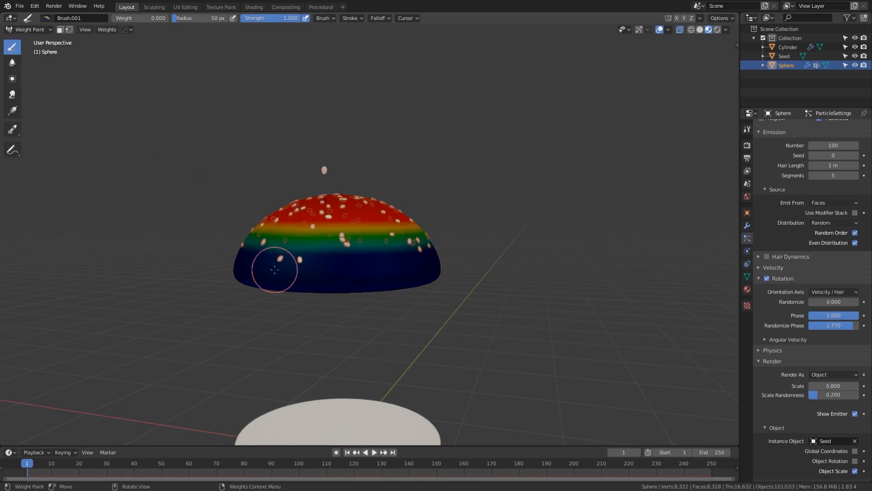
left_click(27, 29)
left_click(40, 43)
Set the top bun's particle rotation to the Normal orientation axis with a randomize value of 0.186
mouse_move(358, 247)
middle_mouse_down()
mouse_move(401, 291)
mouse_move(495, 269)
mouse_move(440, 258)
middle_mouse_up()
left_click(496, 309)
scroll(496, 309, "up", 4)
left_click(435, 276)
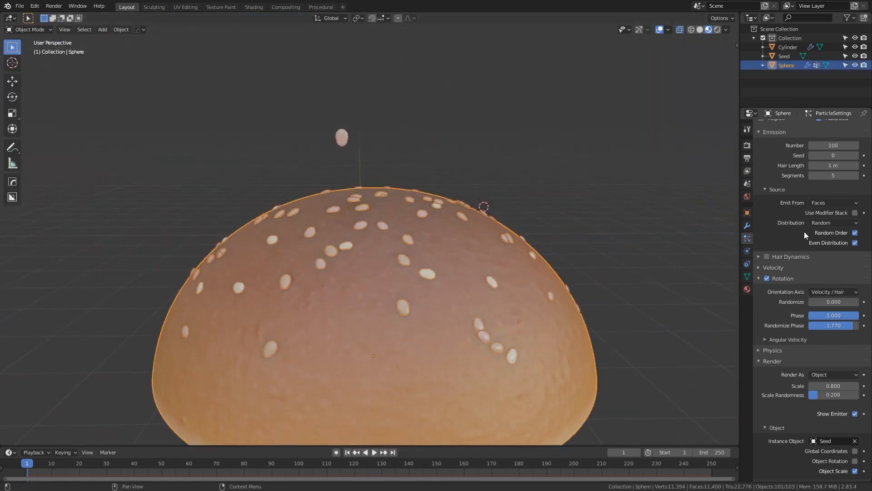
left_click(830, 292)
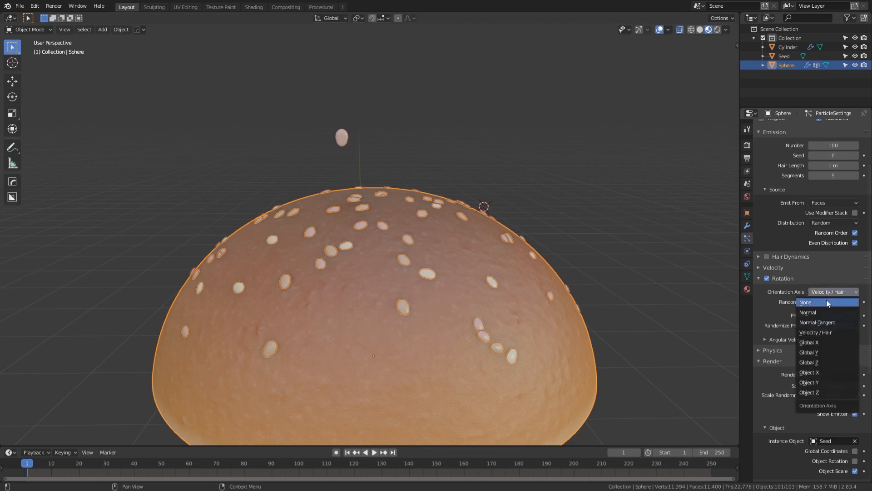
left_click(825, 309)
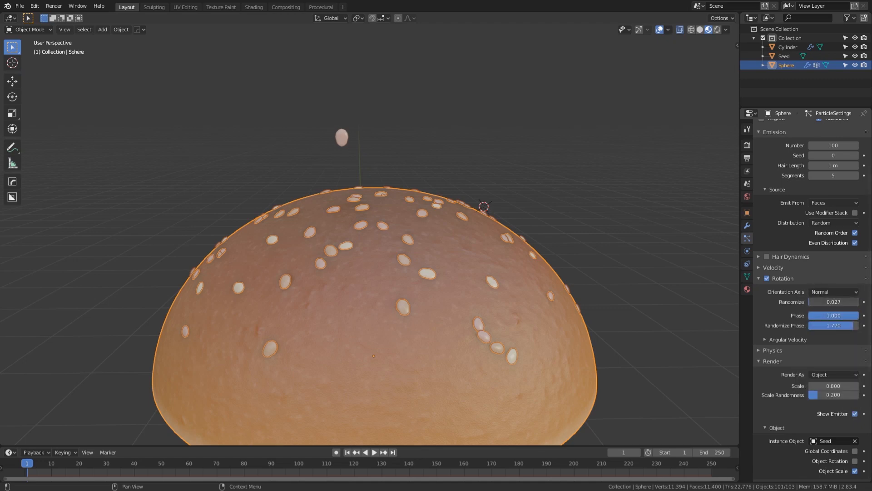
left_click_drag(818, 302, 830, 302)
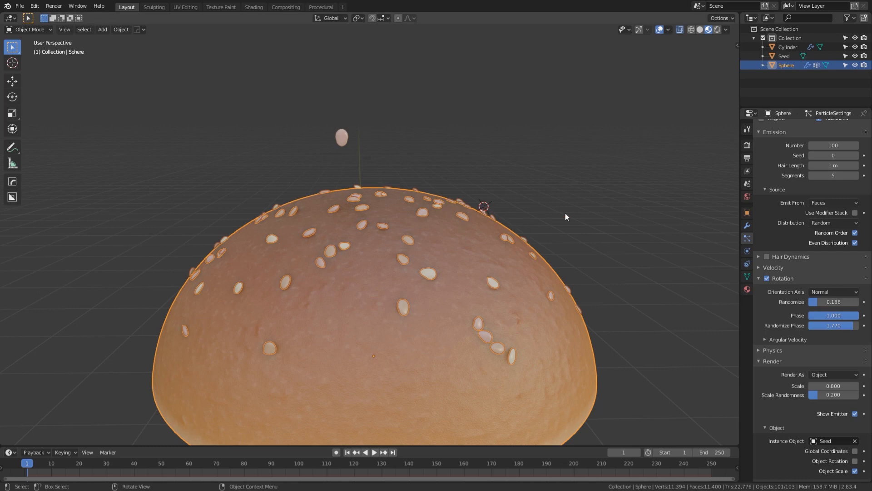
left_click(555, 242)
scroll(552, 265, "down", 4)
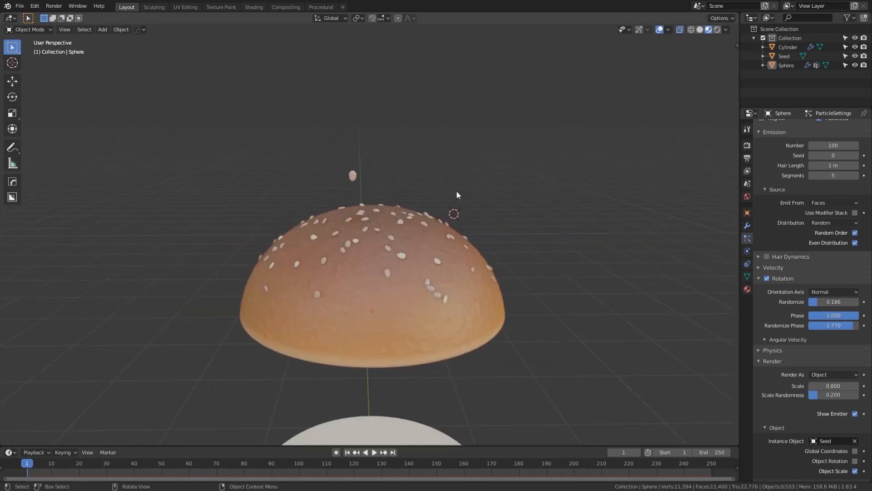
Select the original sesame seed floating above the bun and hide it from the viewport
left_click(352, 178)
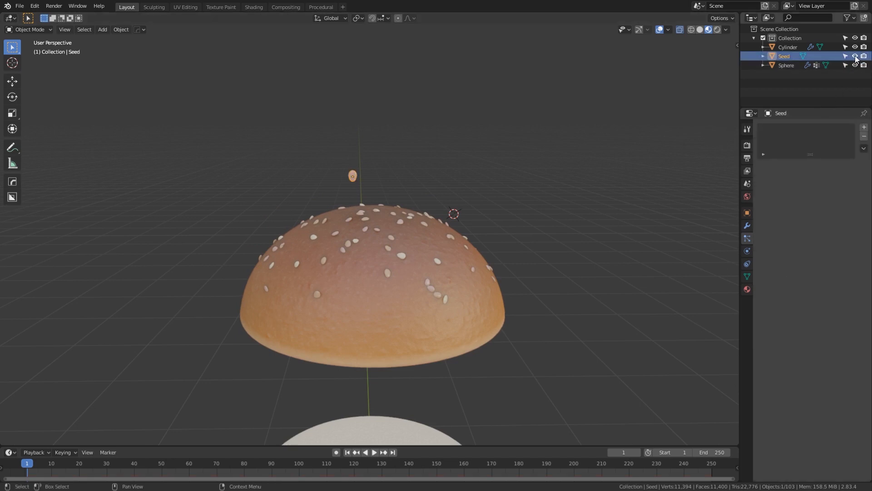
left_click(854, 20)
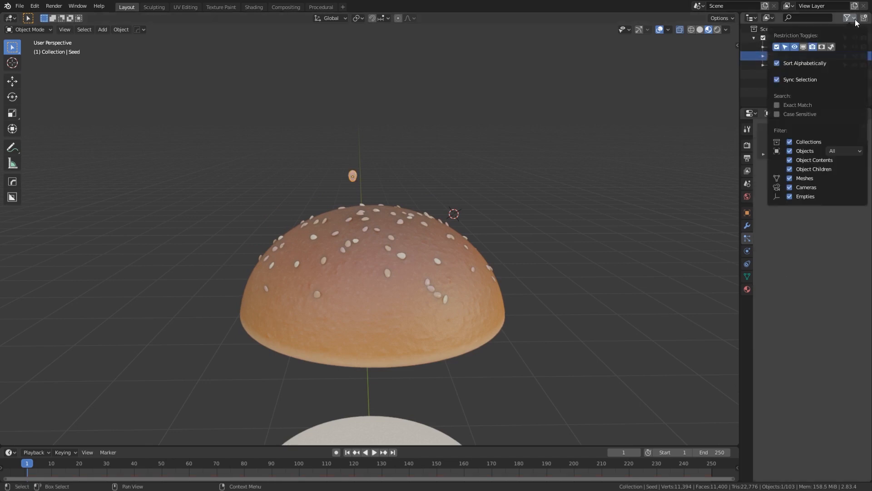
left_click(849, 19)
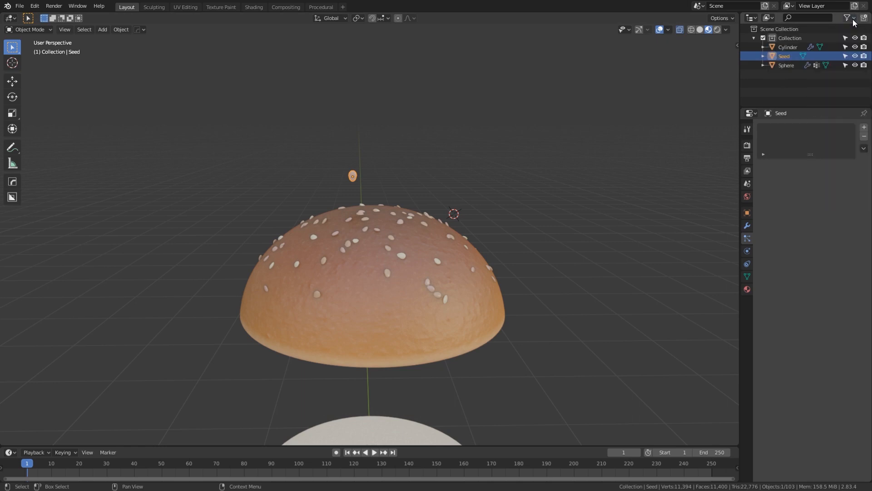
left_click(855, 56)
scroll(525, 282, "down", 4)
middle_click_drag(502, 269, 524, 277)
scroll(488, 312, "up", 4)
scroll(577, 291, "down", 2)
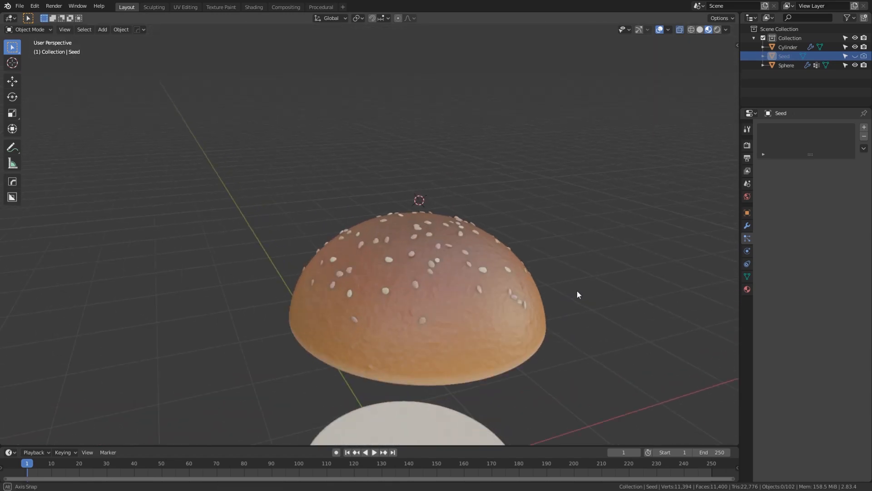
middle_click_drag(577, 291, 525, 288)
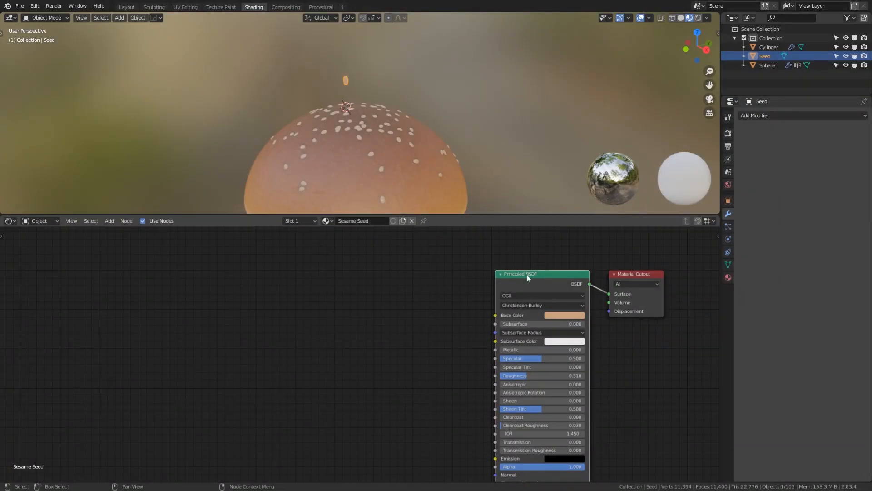
Add an Object Info node to the Sesame Seed material, well ahead of the Principled BSDF
key("shift+a")
left_click(382, 282)
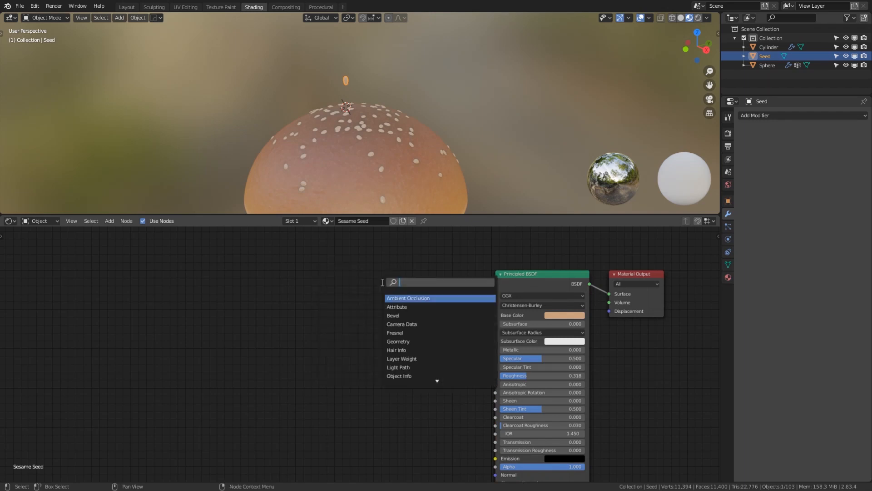
type("obj")
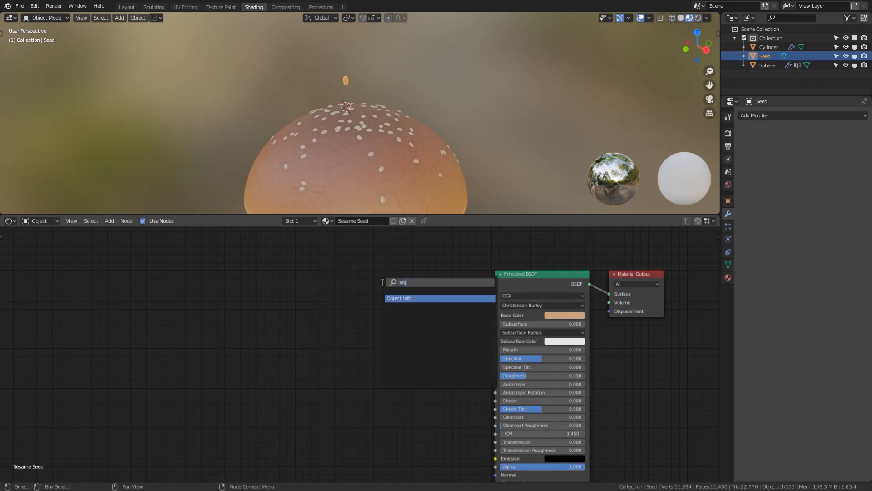
left_click(400, 299)
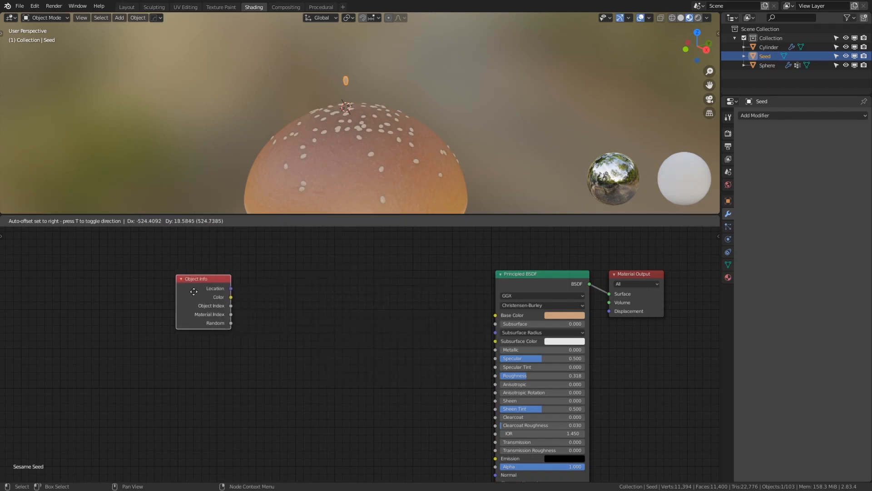
Add a ColorRamp node between the Object Info node and the Principled BSDF
key("shift+a")
left_click(282, 297)
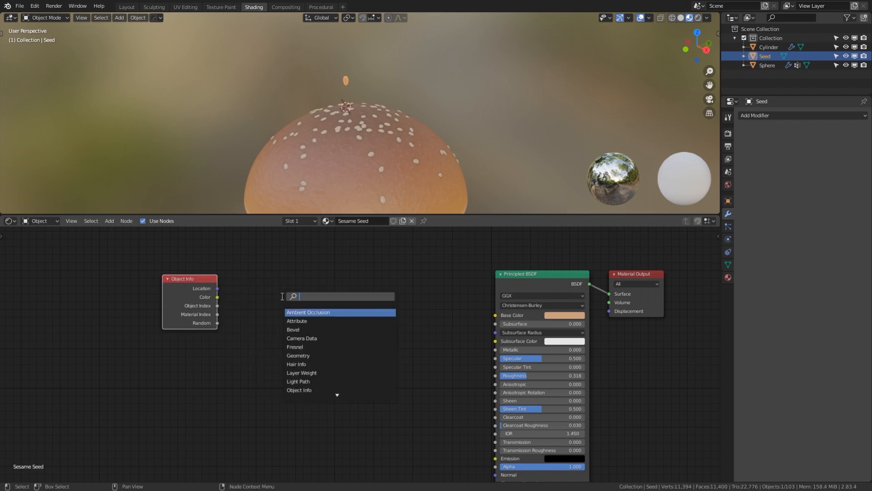
type("rampp")
key("BackSpace")
key("BackSpace")
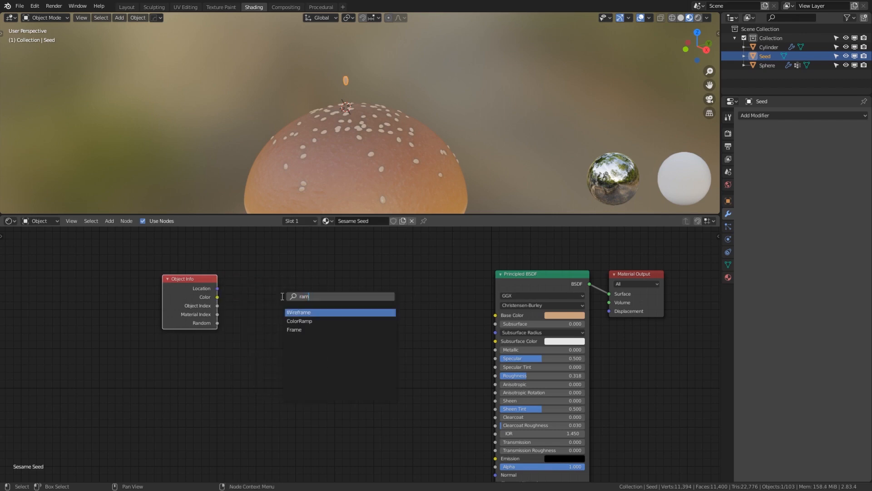
left_click(301, 321)
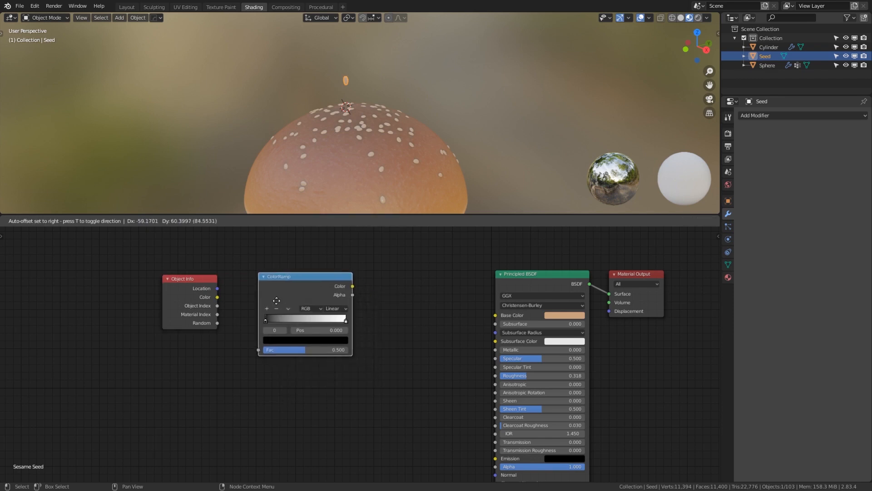
left_click(272, 304)
Set the ColorRamp to Constant interpolation and slide its white stop back to just before the ramp's middle
left_click(325, 310)
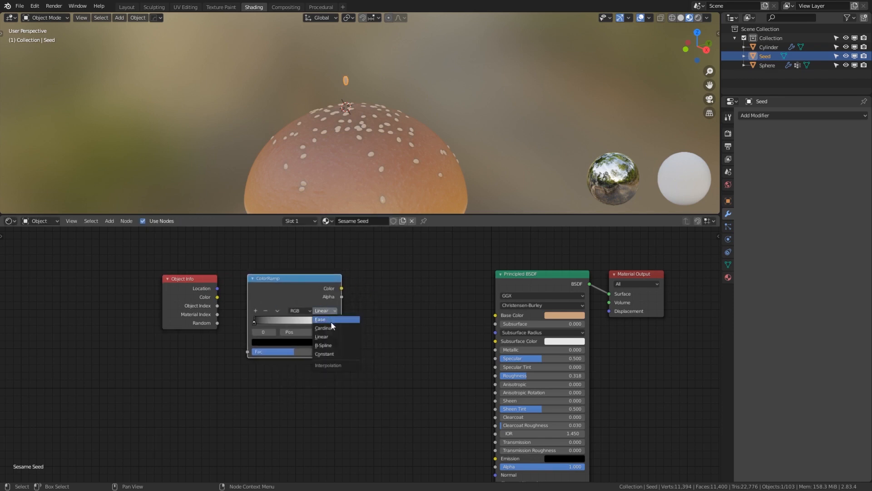
left_click(335, 354)
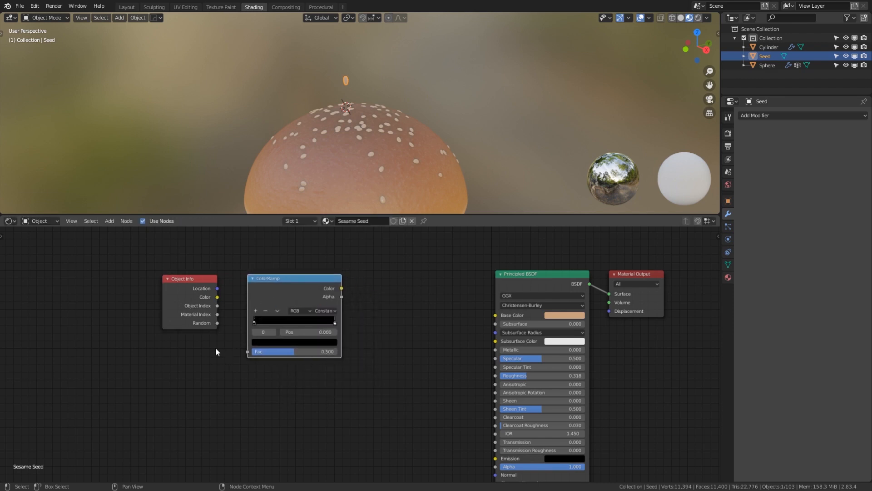
left_click_drag(334, 324, 288, 327)
Give the first ramp stop the seed's base color and make the second, at position 0.195, a darker brown 91735B
left_click(254, 322)
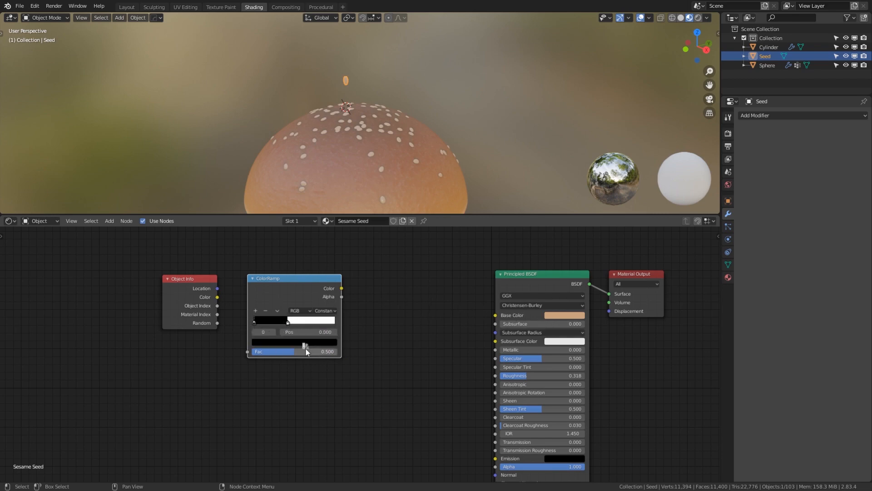
left_click_drag(305, 347, 270, 322)
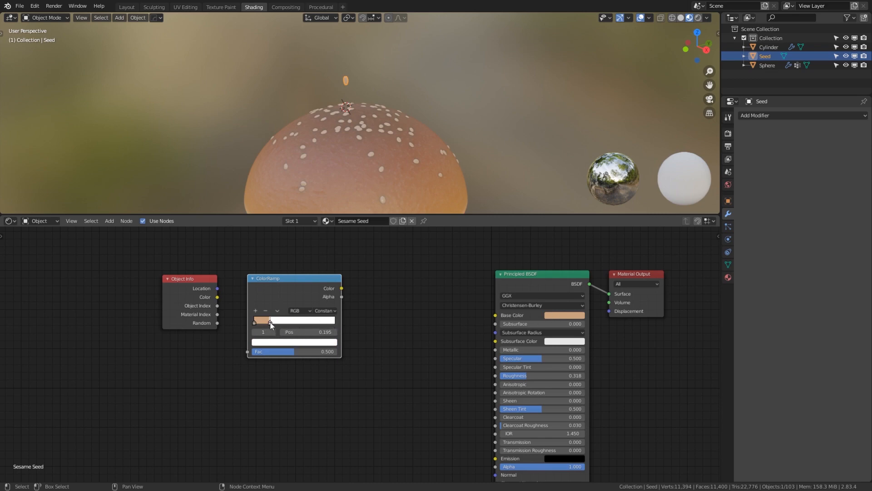
key("ctrl+v")
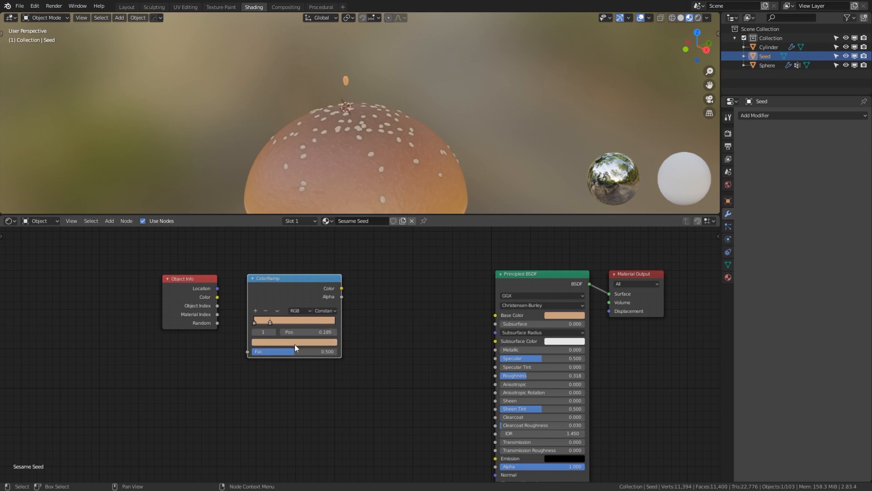
left_click(290, 344)
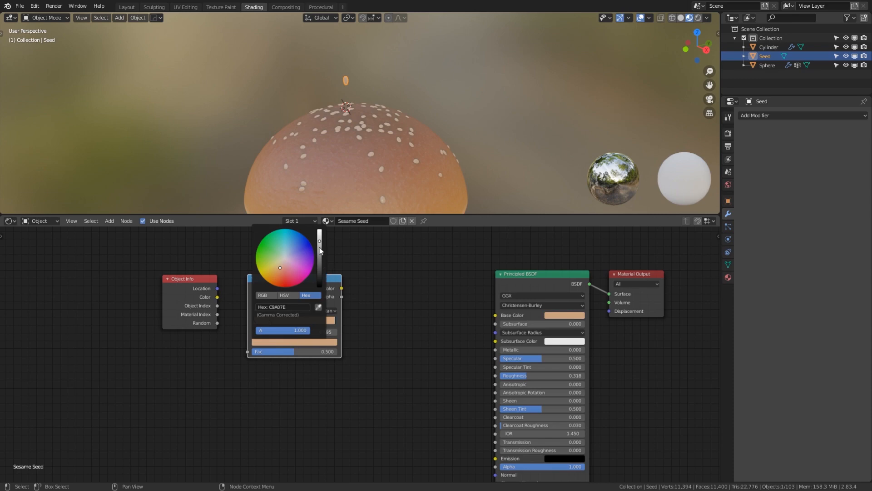
left_click_drag(320, 248, 319, 252)
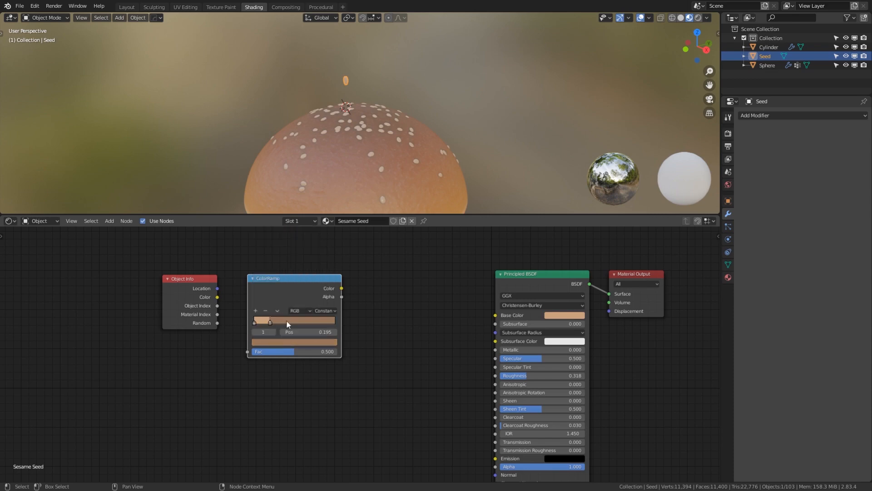
Add a third ramp stop at position 0.402 and color it a pale cream
left_click(256, 311)
left_click_drag(262, 321, 287, 323)
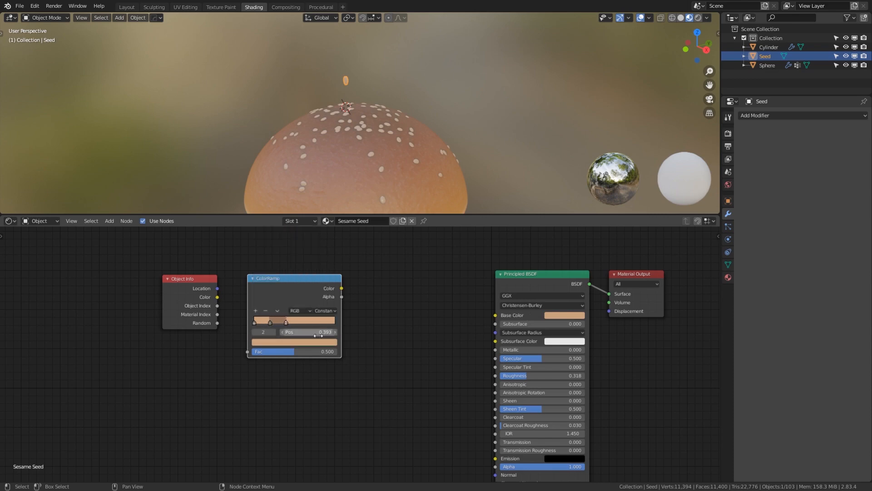
left_click(291, 341)
left_click_drag(319, 240, 319, 234)
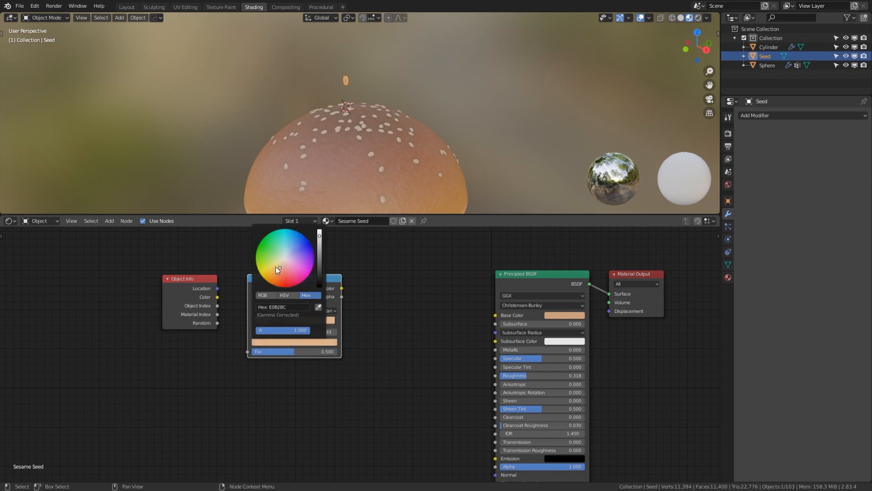
left_click_drag(277, 267, 280, 263)
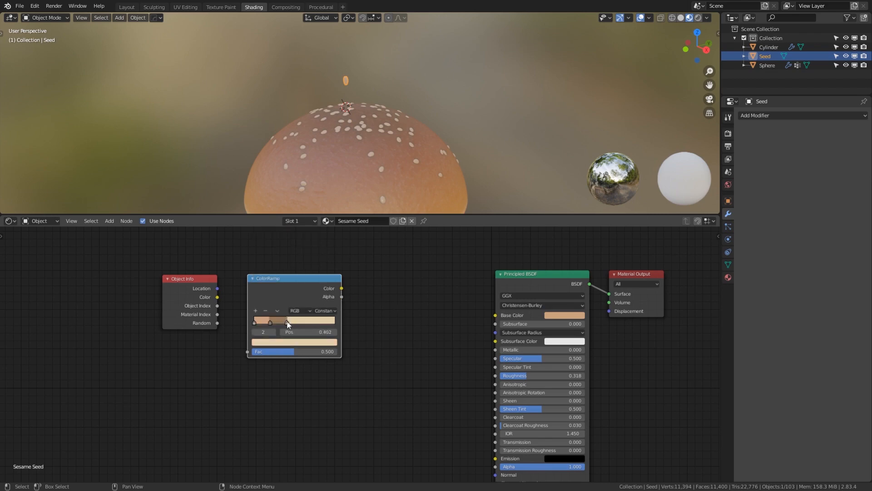
Add a fourth, greyish-beige ramp stop at position 0.767 and space the stops more evenly along the ramp
left_click(256, 310)
left_click_drag(278, 322, 304, 323)
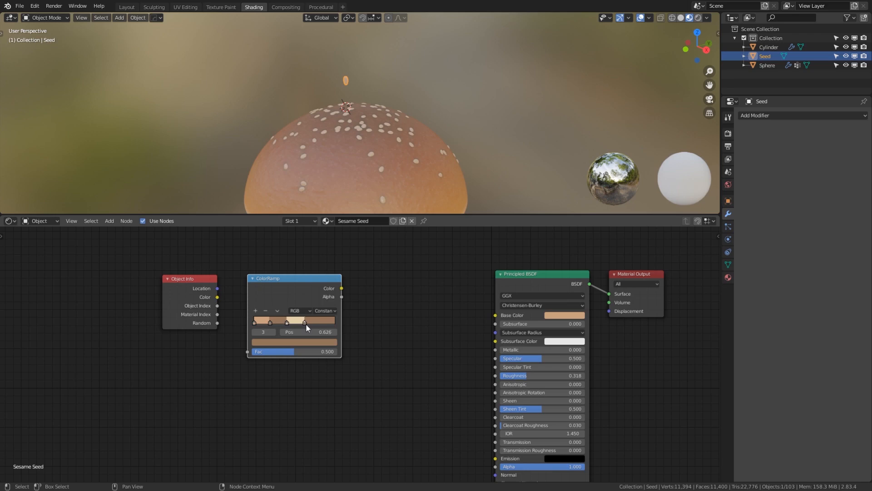
left_click(291, 342)
left_click_drag(320, 257, 319, 248)
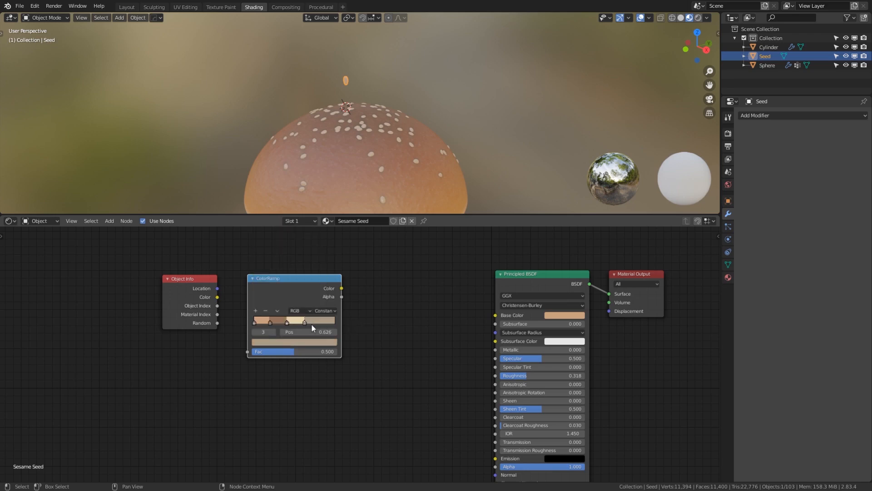
mouse_move(306, 323)
left_mouse_down()
mouse_move(315, 323)
mouse_move(296, 323)
mouse_move(319, 323)
left_mouse_up()
left_click(273, 321)
Connect Object Info's Random output to the ColorRamp's Fac and the ramp's Color to the Principled BSDF's Base Color
left_click_drag(217, 322, 248, 351)
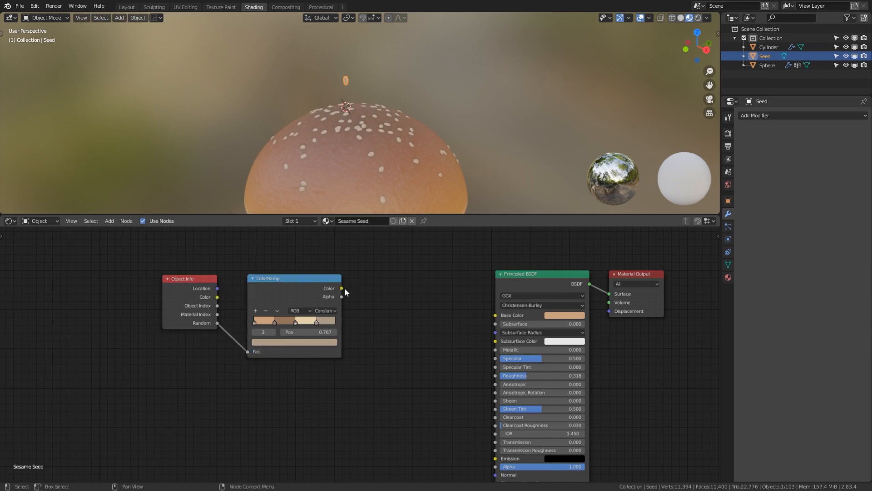
left_click_drag(341, 288, 498, 317)
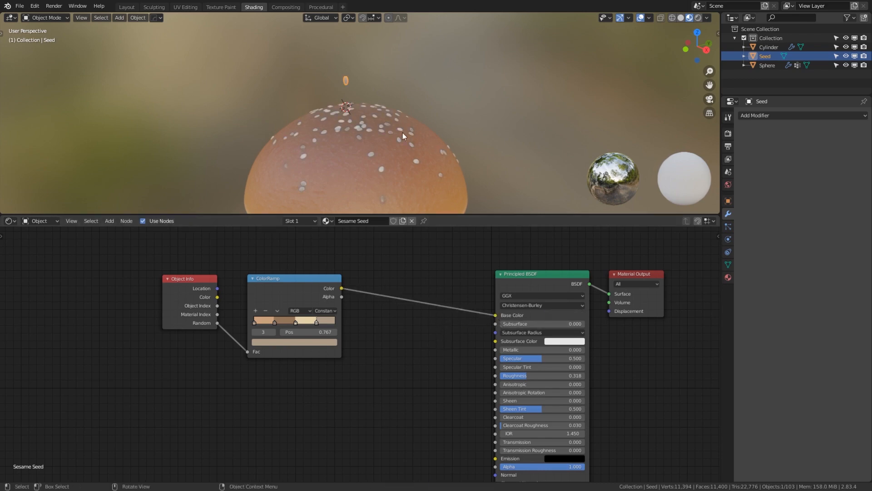
Lighten the second stop of the seed's ColorRamp to the tan color B28E70
scroll(359, 156, "up", 3)
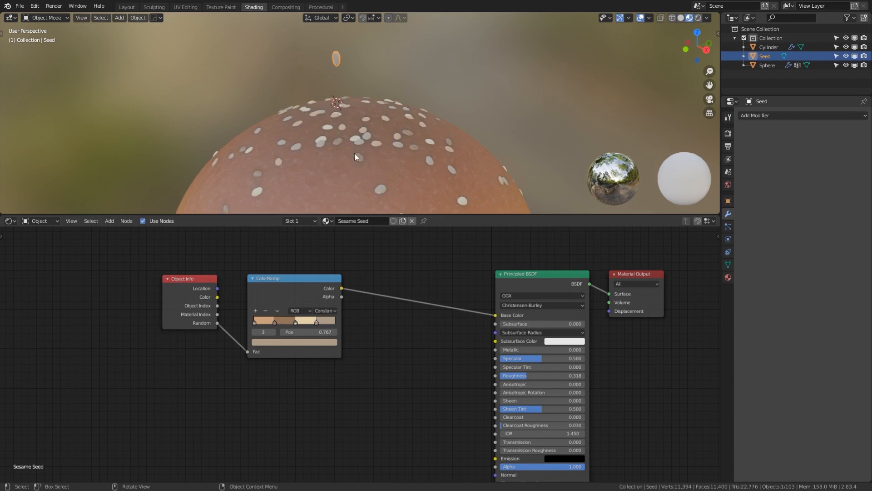
left_click(275, 321)
left_click(284, 340)
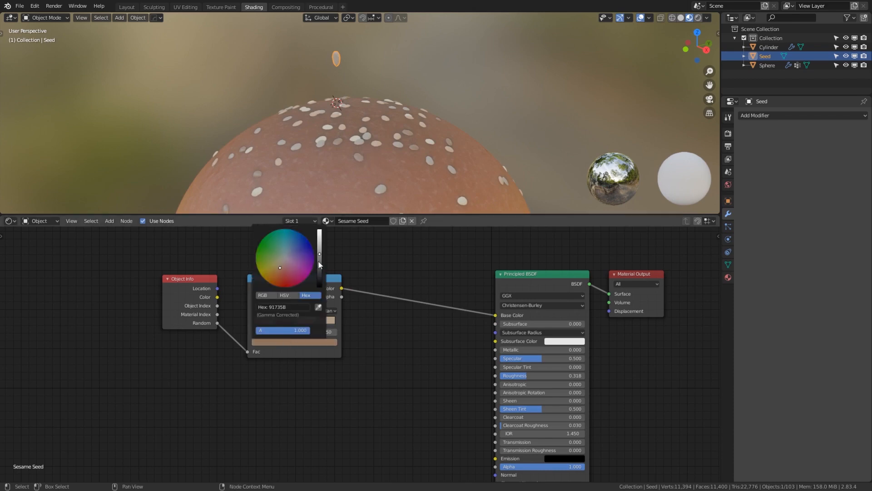
left_click_drag(320, 253, 320, 248)
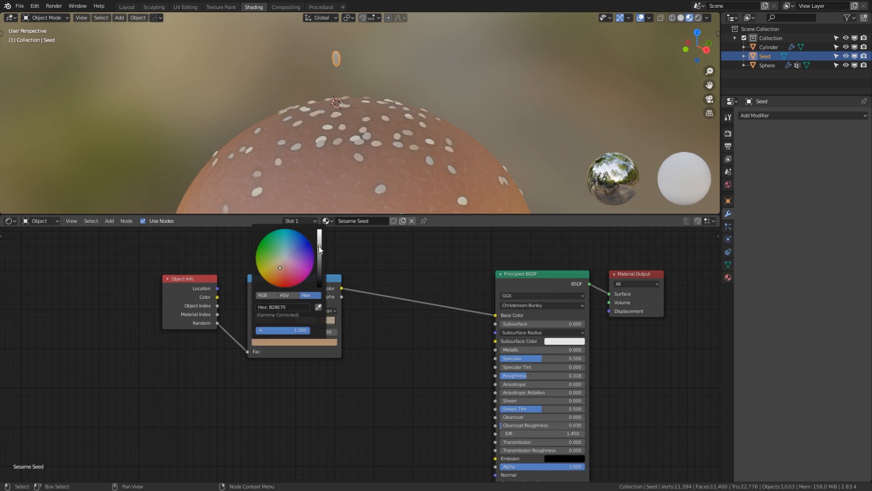
Shift the fourth stop of the seed's ColorRamp from greyish beige to a more pinkish brown and review the seeds on the bun
left_click(327, 322)
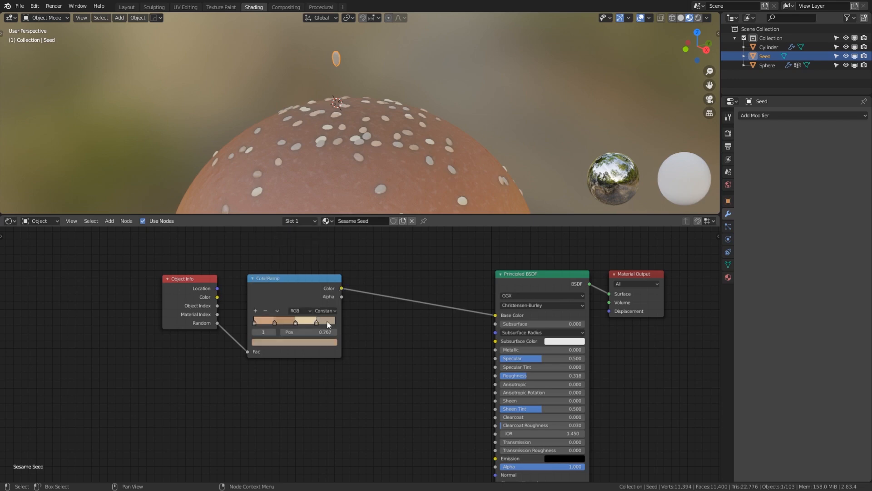
left_click(318, 342)
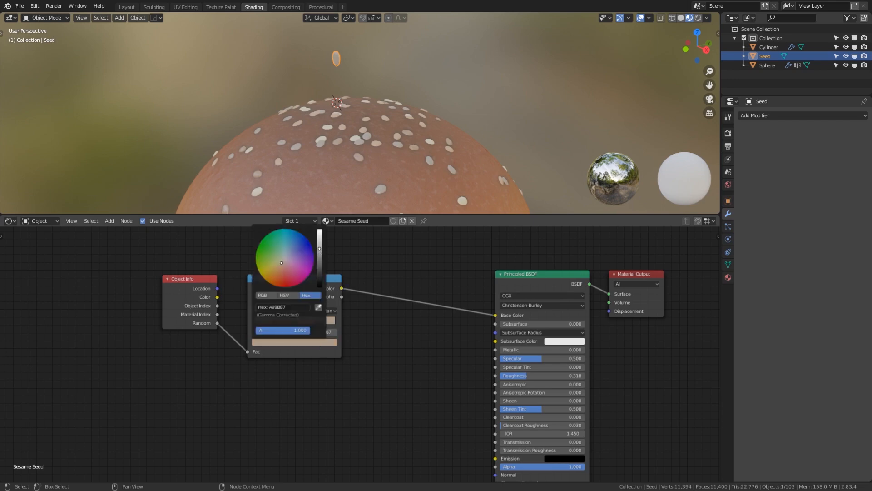
left_click_drag(282, 263, 282, 266)
left_click(510, 81)
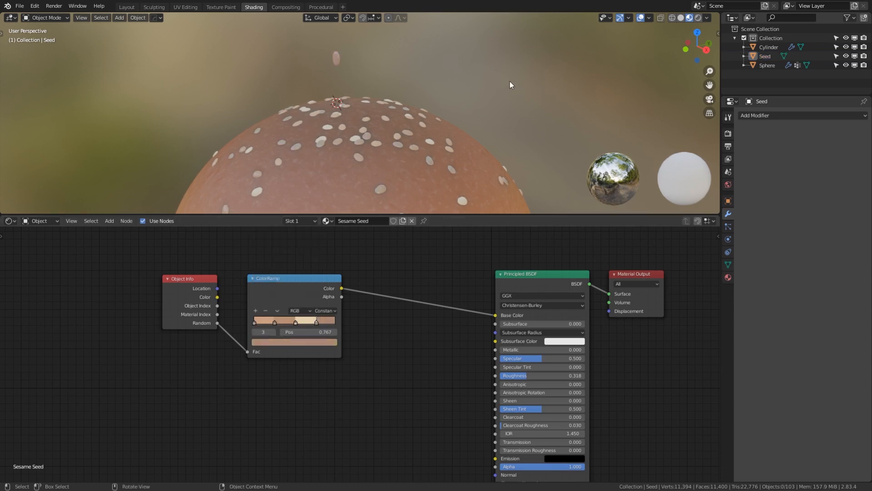
scroll(490, 131, "down", 5)
middle_click_drag(445, 142, 411, 151)
scroll(367, 170, "up", 3)
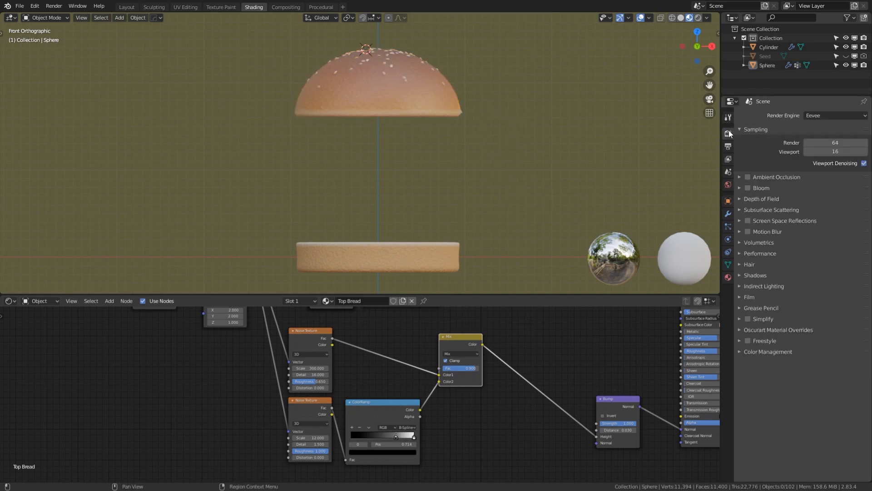
Enable Ambient Occlusion and Bloom in the Eevee render settings
left_click(747, 176)
left_click(747, 177)
left_click(740, 177)
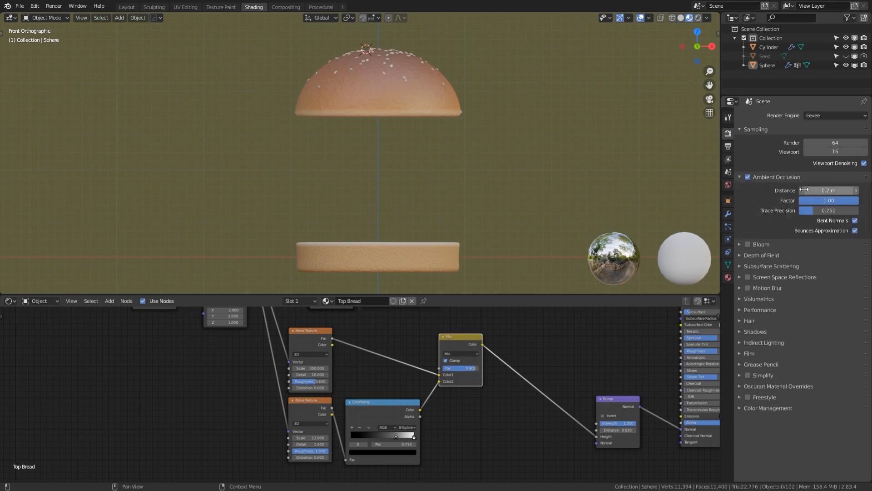
left_click(739, 176)
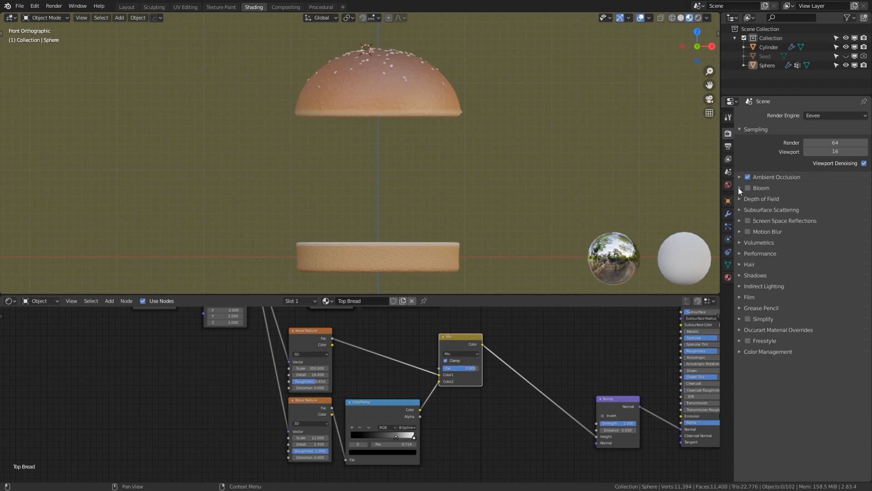
left_click(748, 188)
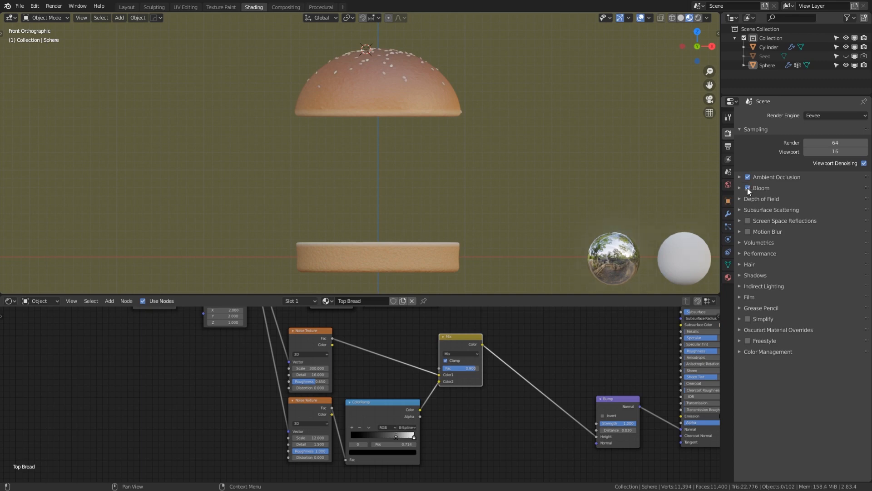
Look at the Subsurface Scattering settings, and enable Screen Space Reflections with Refraction
left_click(740, 210)
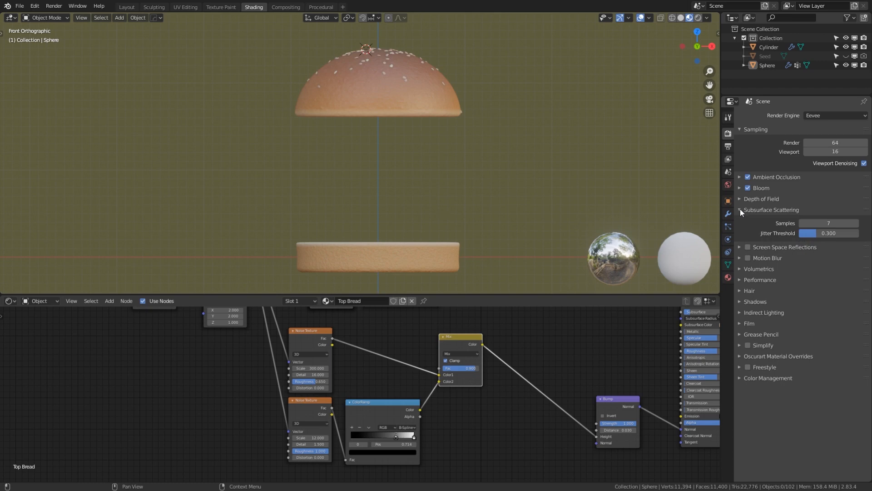
left_click(740, 210)
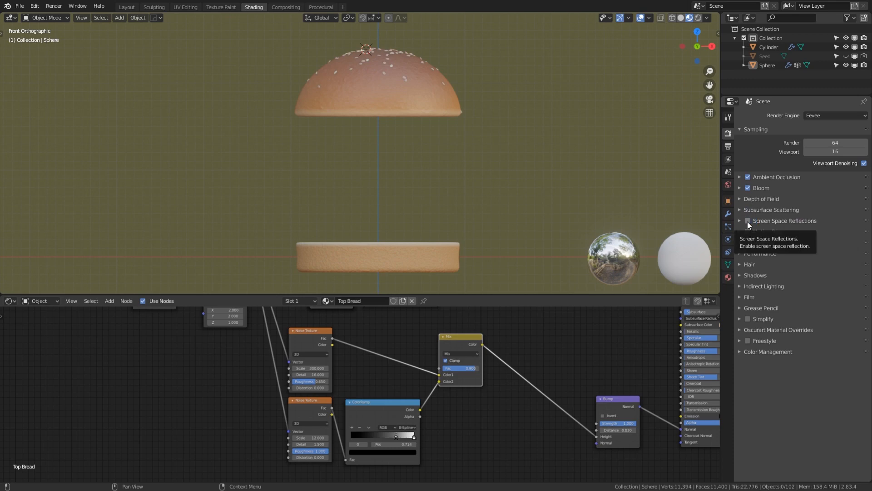
left_click(748, 222)
left_click(739, 221)
left_click(855, 234)
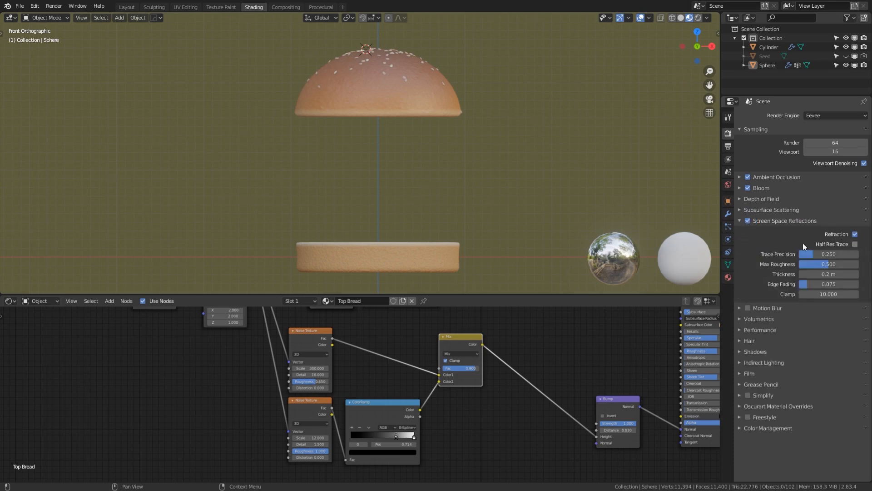
left_click(740, 220)
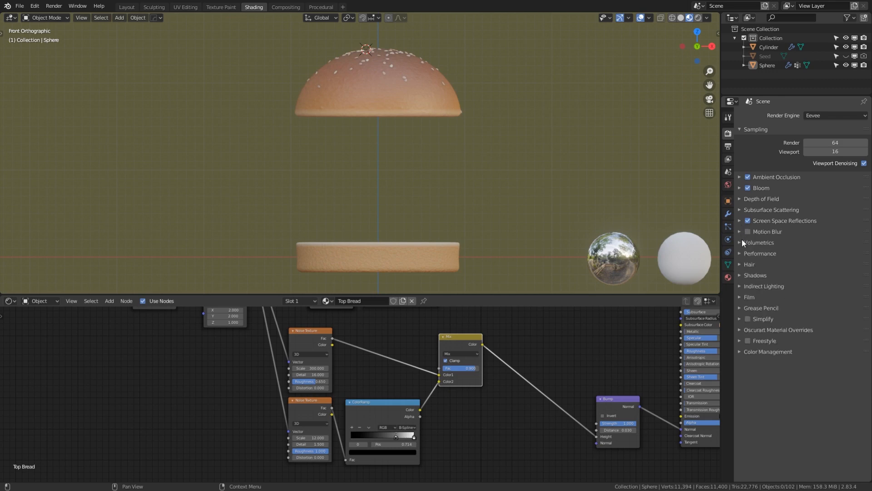
Look at the Shadows render settings and save the file burger_tutorial.blend
left_click(739, 274)
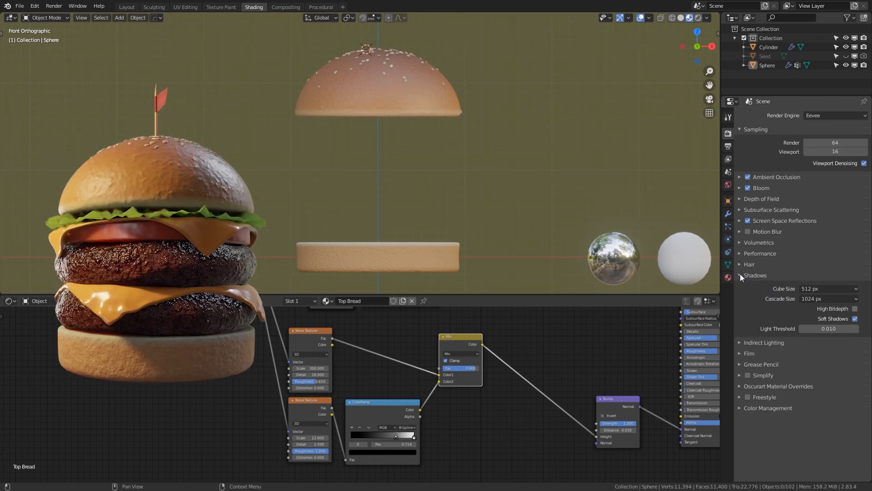
left_click(740, 274)
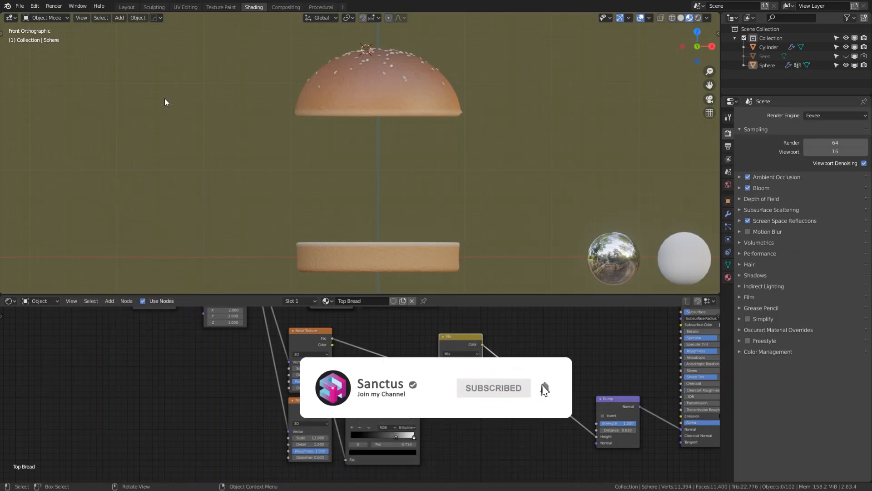
key("ctrl+s")
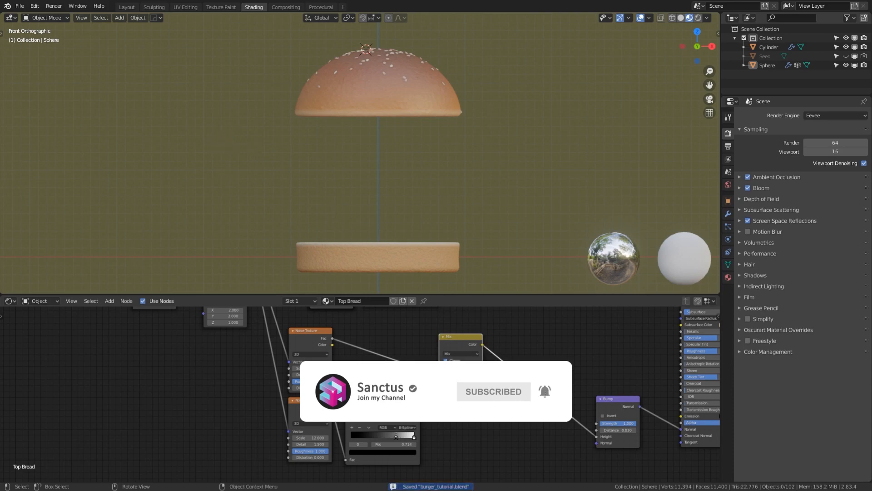